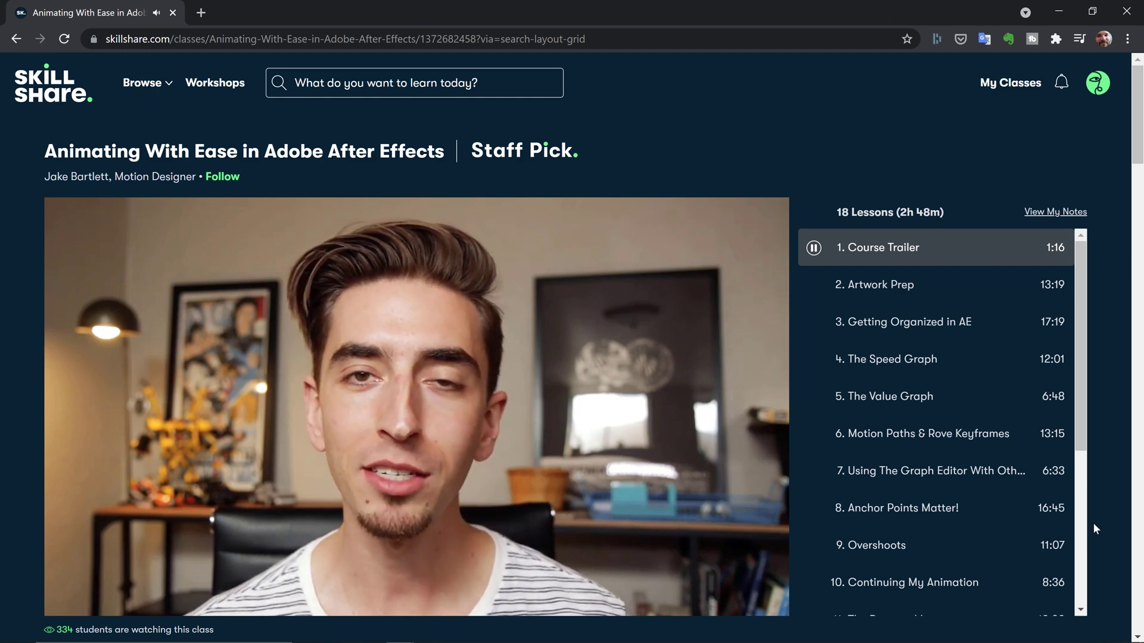
Play the Skillshare Animating With Ease course trailer full screen.
{"action": "double_click", "coordinate": [744, 534]}
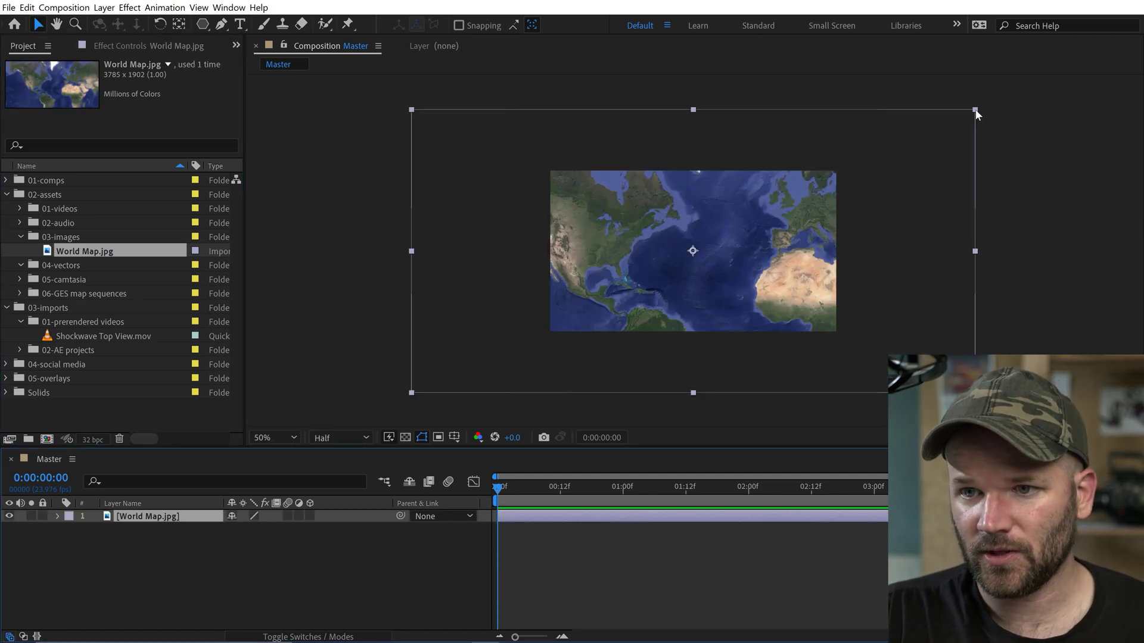
Scale World Map.jpg down until the Americas, Atlantic and Africa fill the frame, viewing at 100%.
{"action": "left_click_drag", "start_coordinate": [975, 113], "coordinate": [848, 161]}
{"action": "key", "text": "period"}
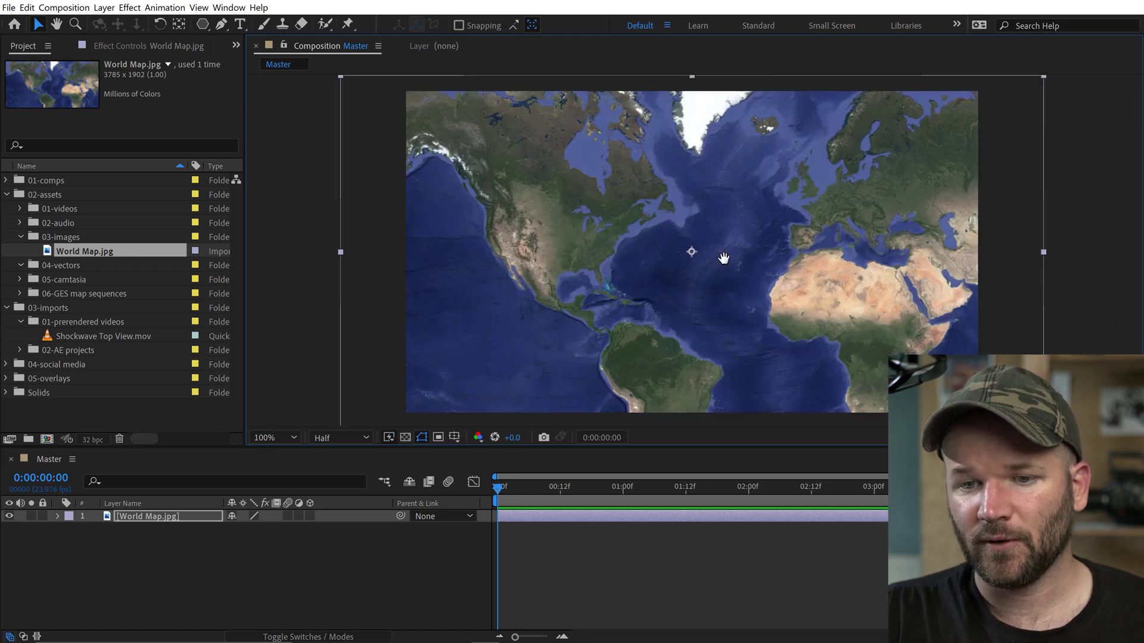
{"action": "scroll", "coordinate": [698, 248], "scroll_direction": "right", "scroll_amount": 2}
{"action": "scroll", "coordinate": [705, 245], "scroll_direction": "left", "scroll_amount": 1}
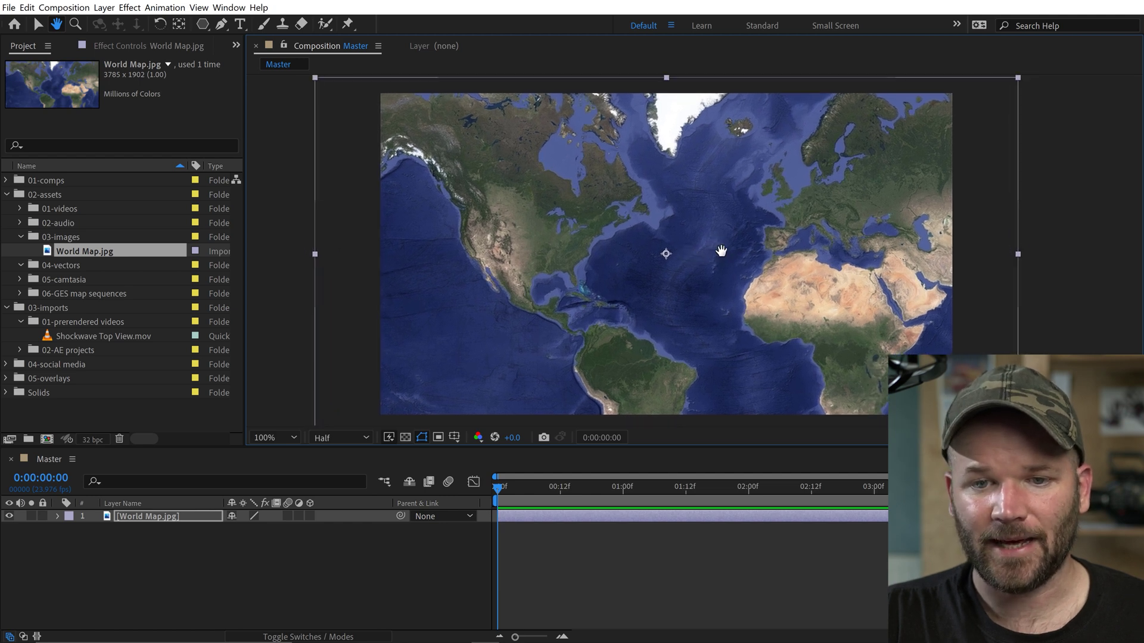
{"action": "scroll", "coordinate": [721, 244], "scroll_direction": "up", "scroll_amount": 1}
{"action": "scroll", "coordinate": [719, 241], "scroll_direction": "down", "scroll_amount": 1}
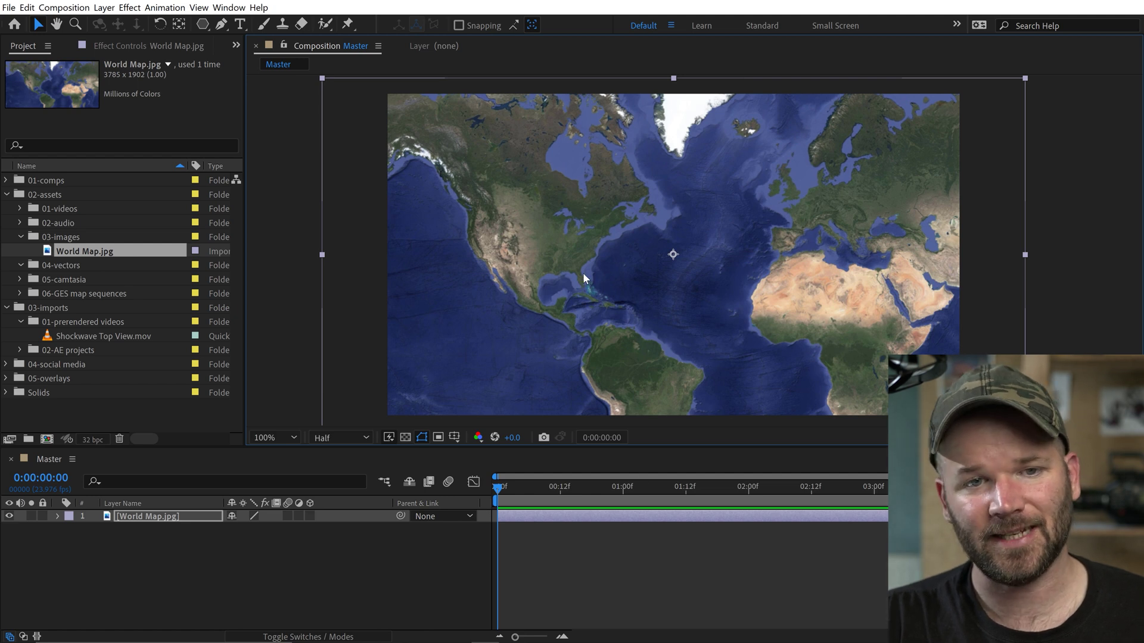
Open the Motion-3 extension panel from Window > Extensions.
{"action": "left_click", "coordinate": [167, 565]}
{"action": "right_click", "coordinate": [126, 549]}
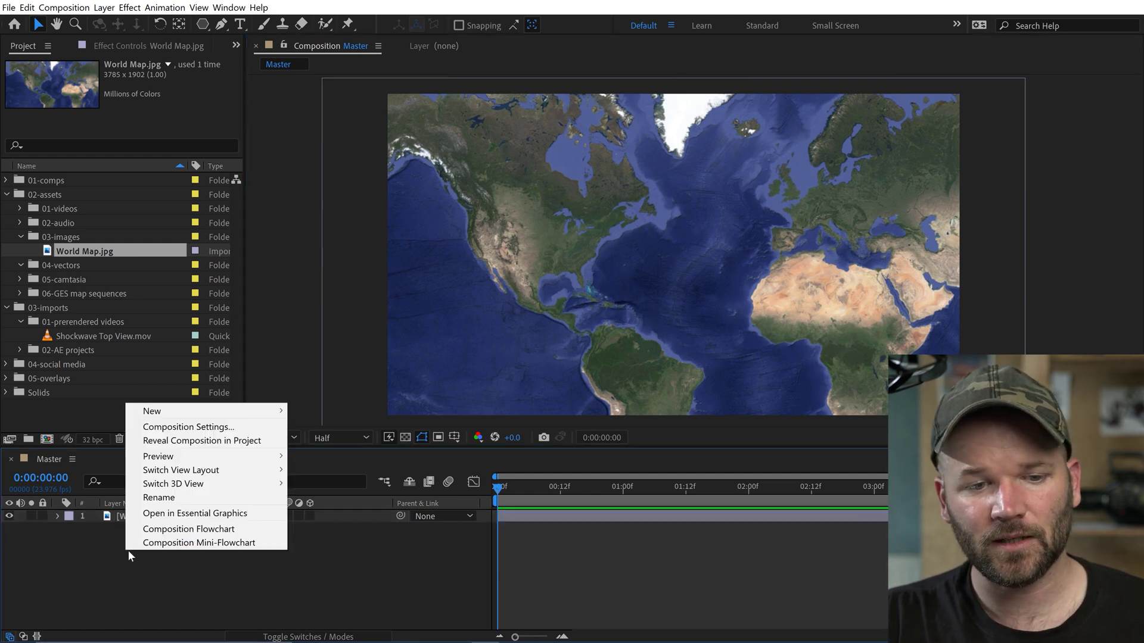
{"action": "mouse_move", "coordinate": [274, 411]}
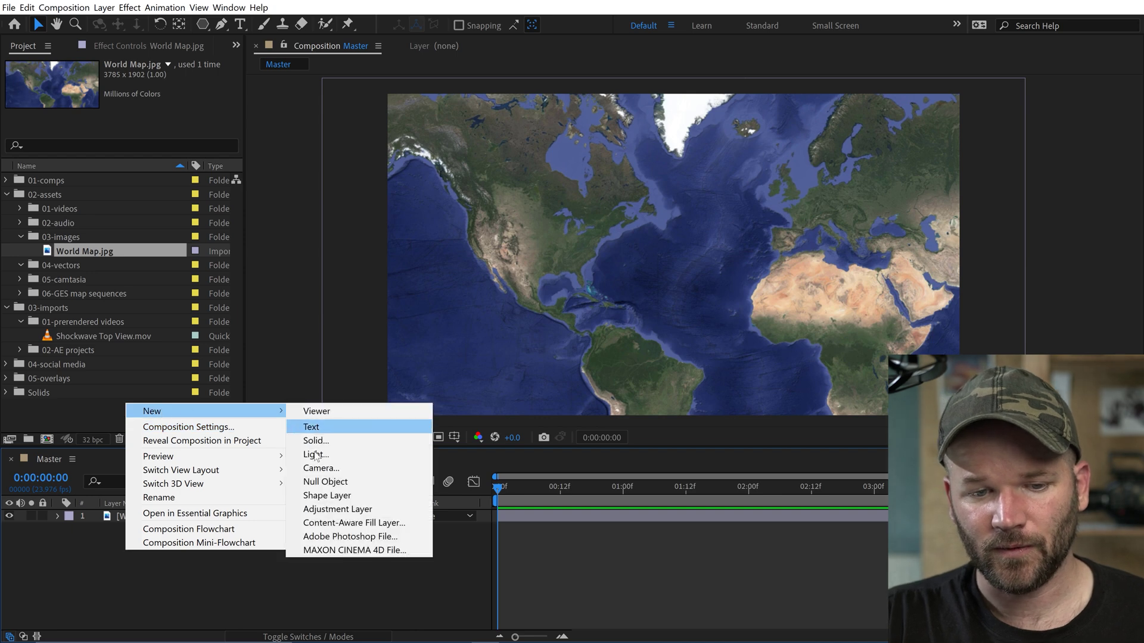
{"action": "left_click", "coordinate": [167, 599]}
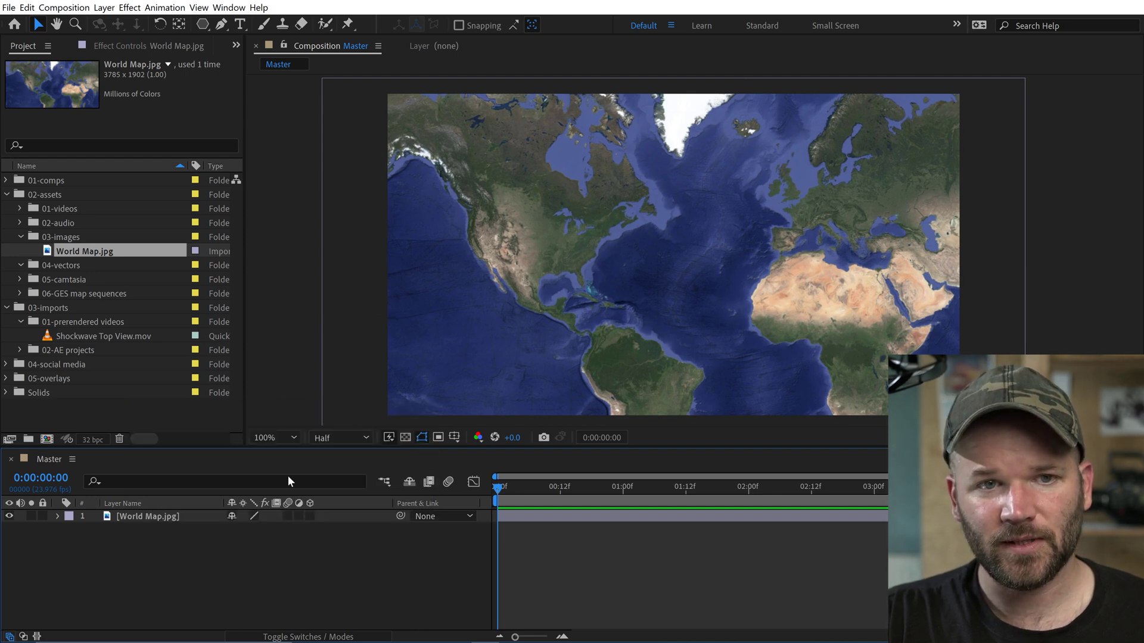
{"action": "left_click", "coordinate": [229, 7]}
{"action": "mouse_move", "coordinate": [287, 75]}
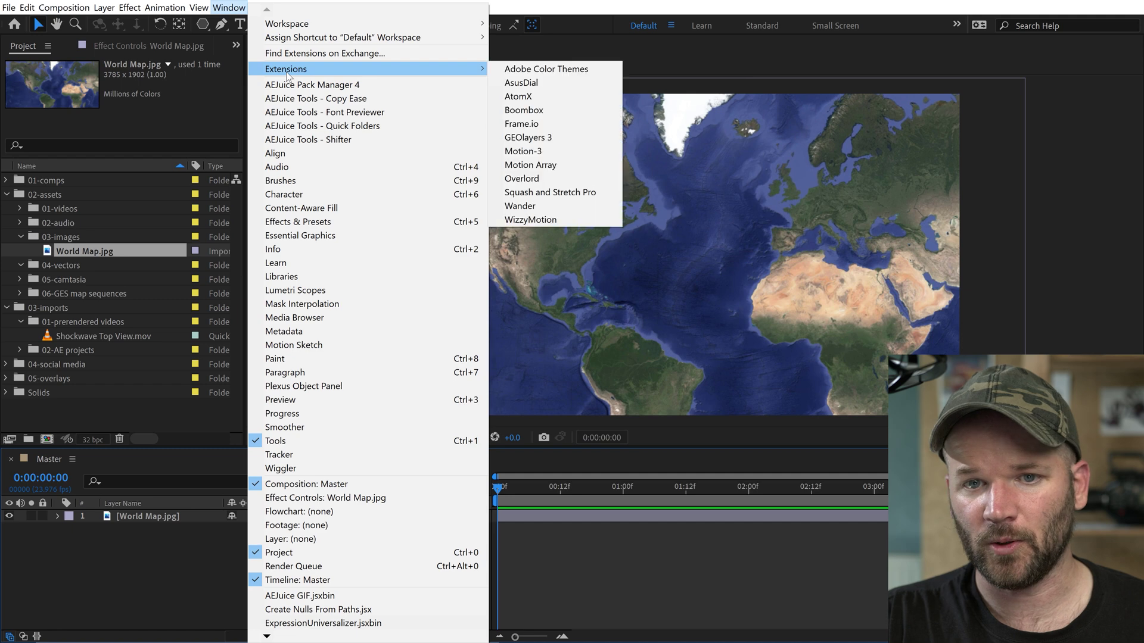
{"action": "left_click", "coordinate": [541, 150]}
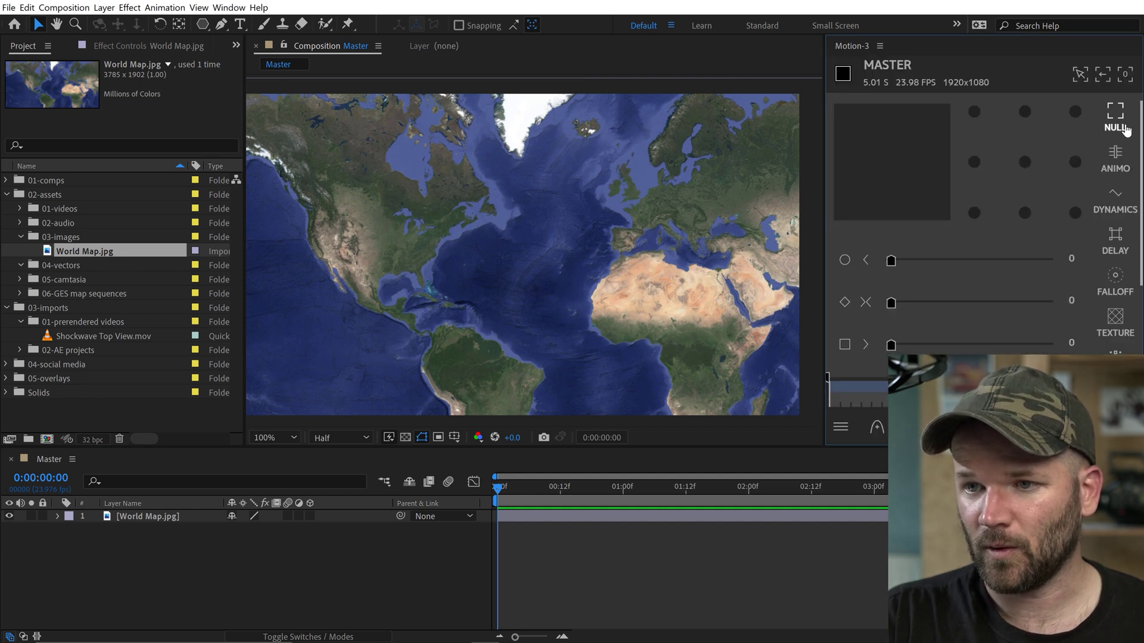
Add a null with Motion-3 and position it on Florida's east coast.
{"action": "left_click", "coordinate": [1116, 115]}
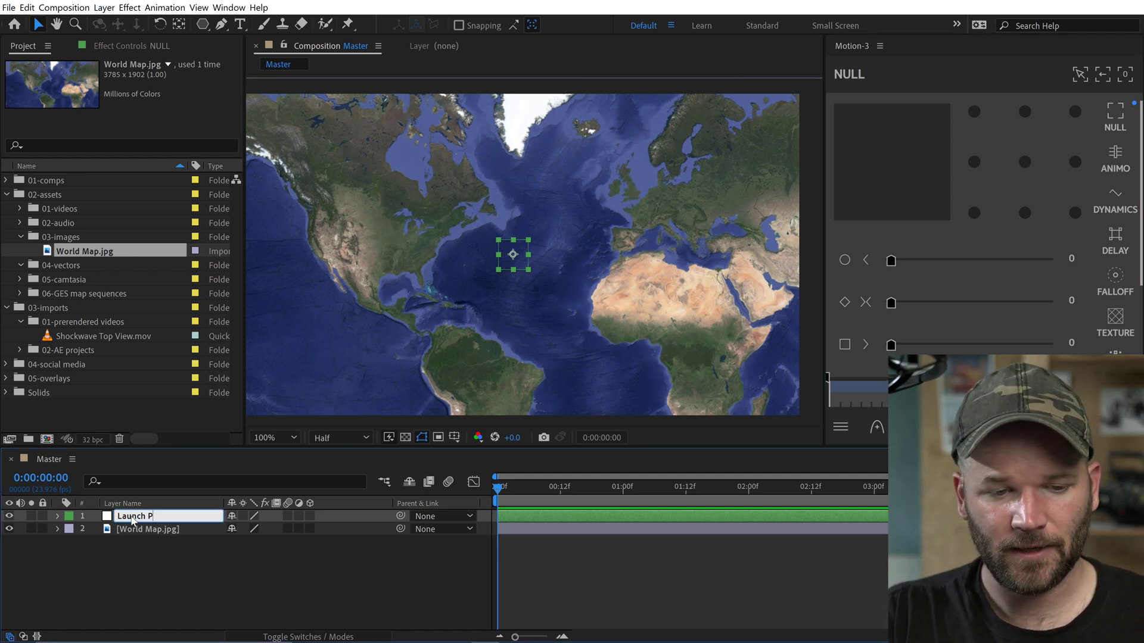
{"action": "key", "text": "period"}
{"action": "key", "text": "period"}
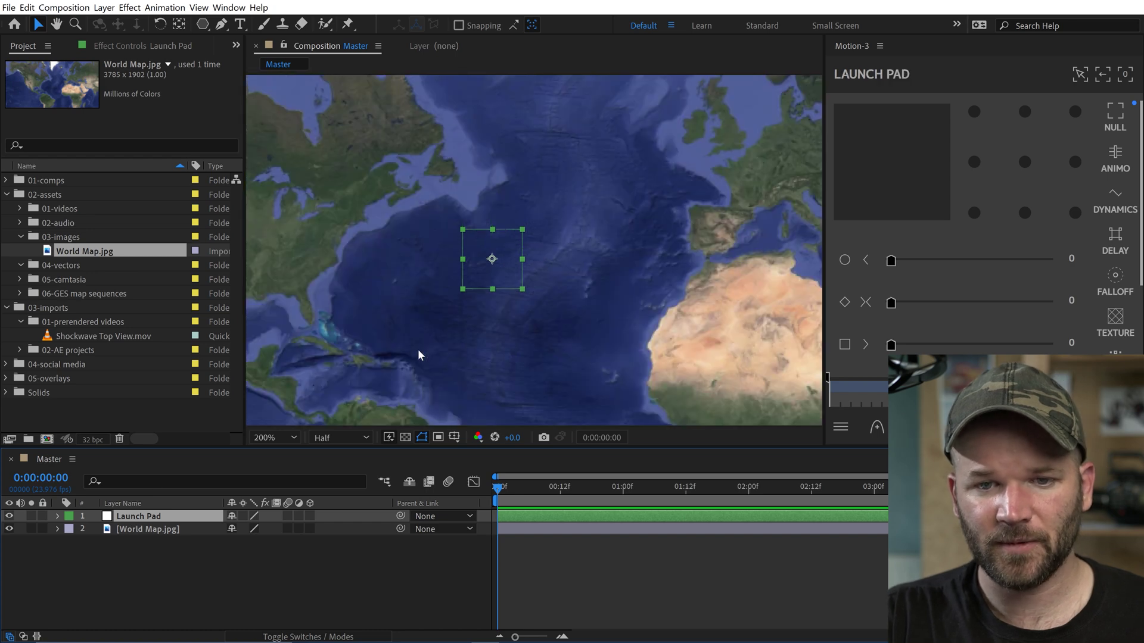
{"action": "key", "text": "space"}
{"action": "left_click_drag", "start_coordinate": [651, 294], "coordinate": [792, 285]}
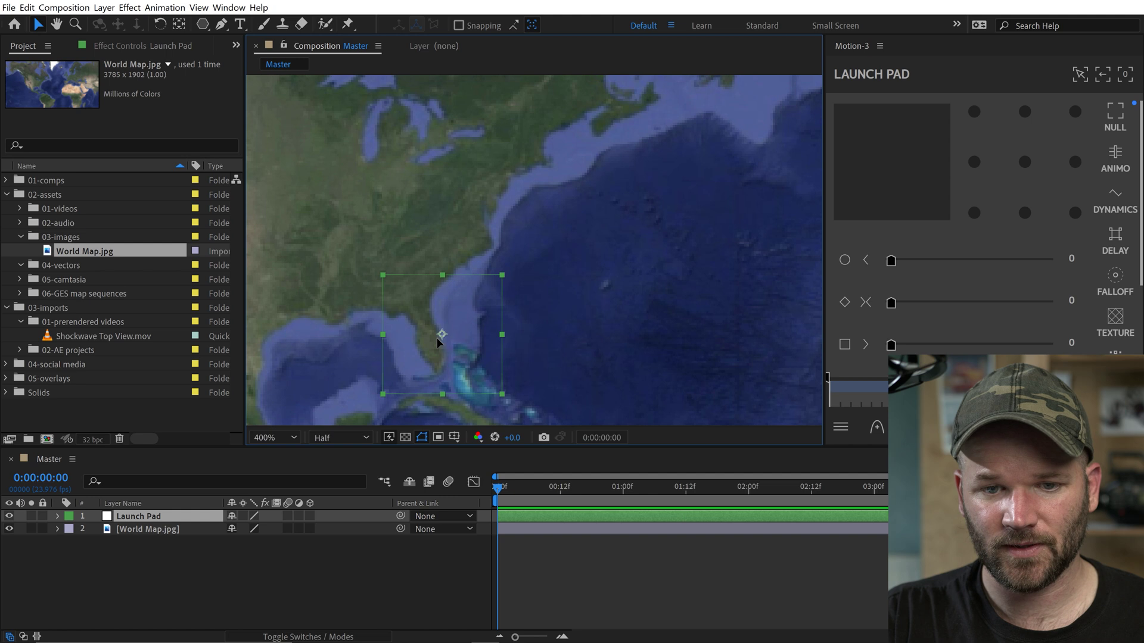
{"action": "key", "text": "period"}
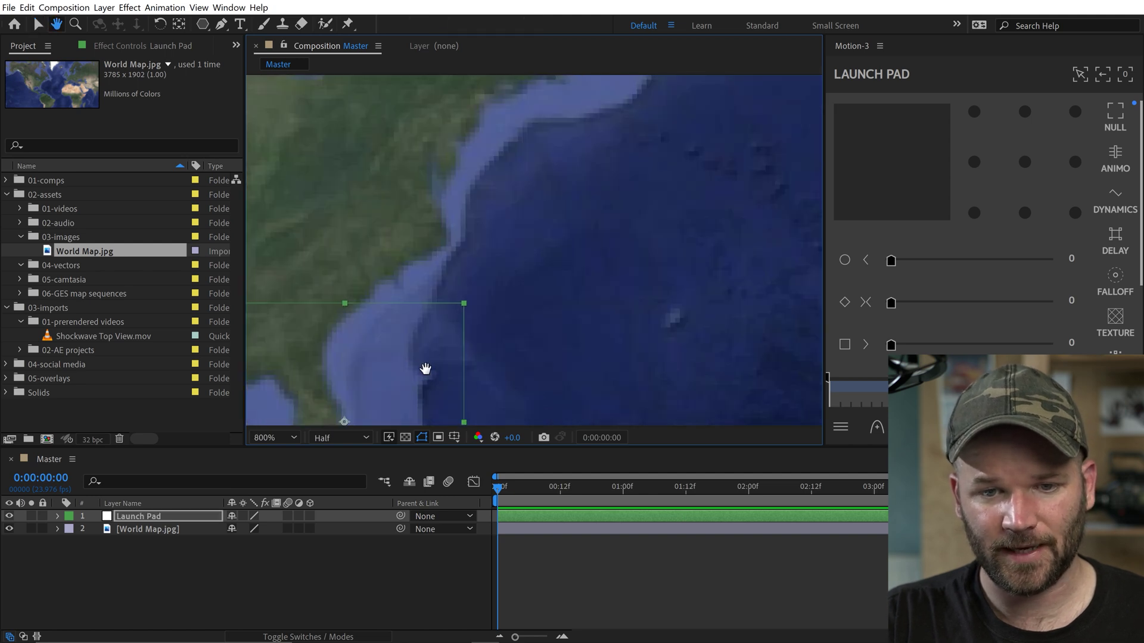
{"action": "left_click_drag", "start_coordinate": [425, 369], "coordinate": [578, 235]}
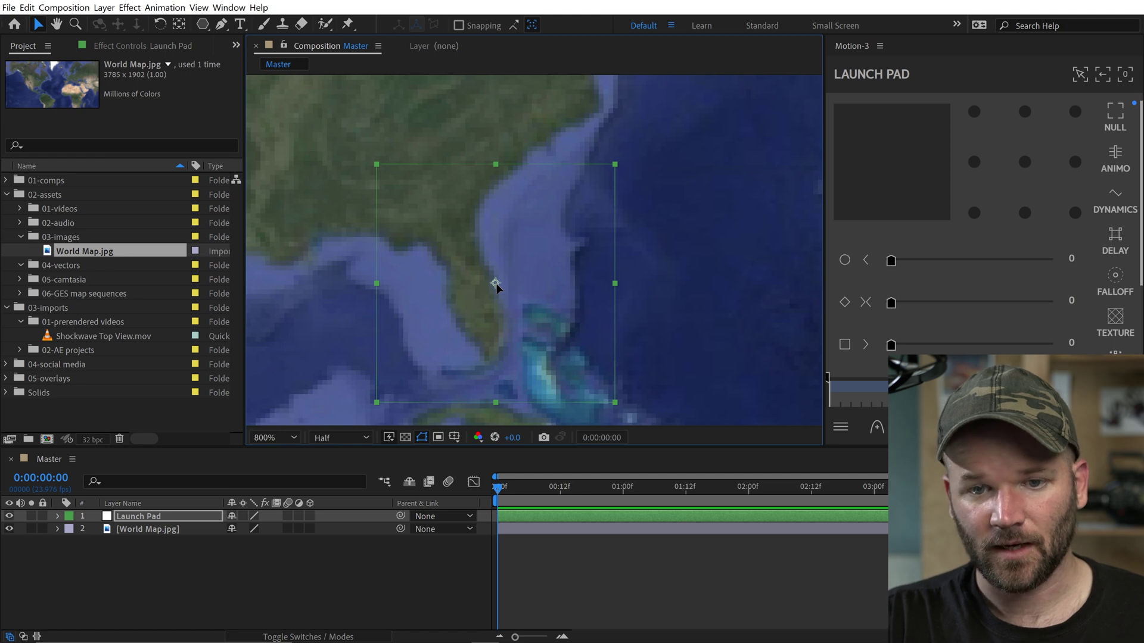
Parent the Launch Pad null to the World Map layer.
{"action": "left_click", "coordinate": [131, 608]}
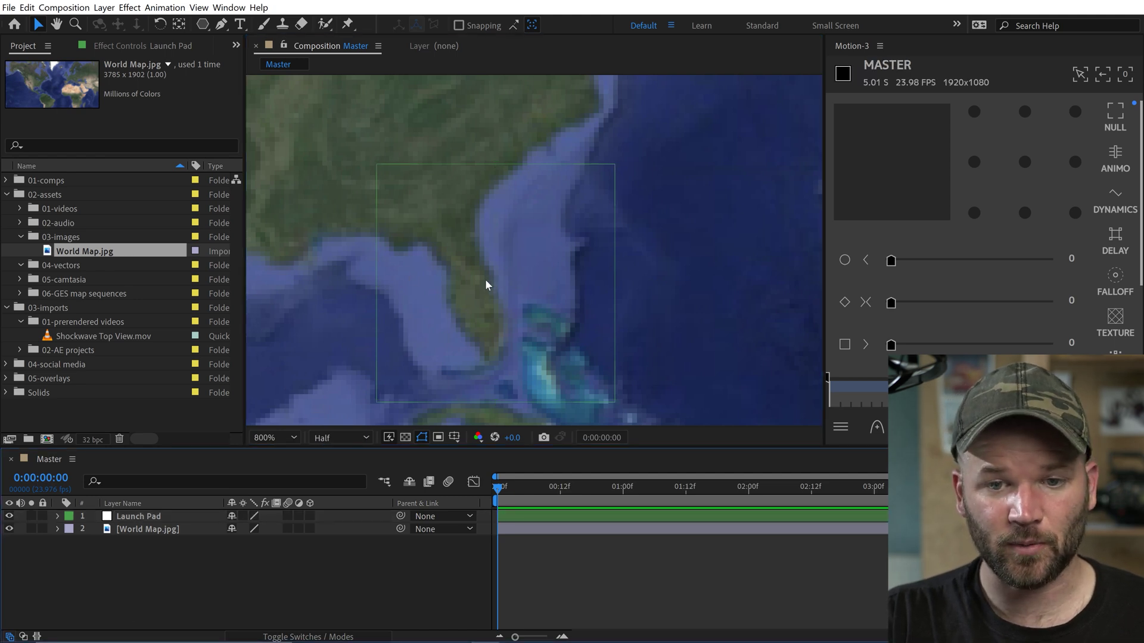
{"action": "key", "text": "comma"}
{"action": "key", "text": "comma"}
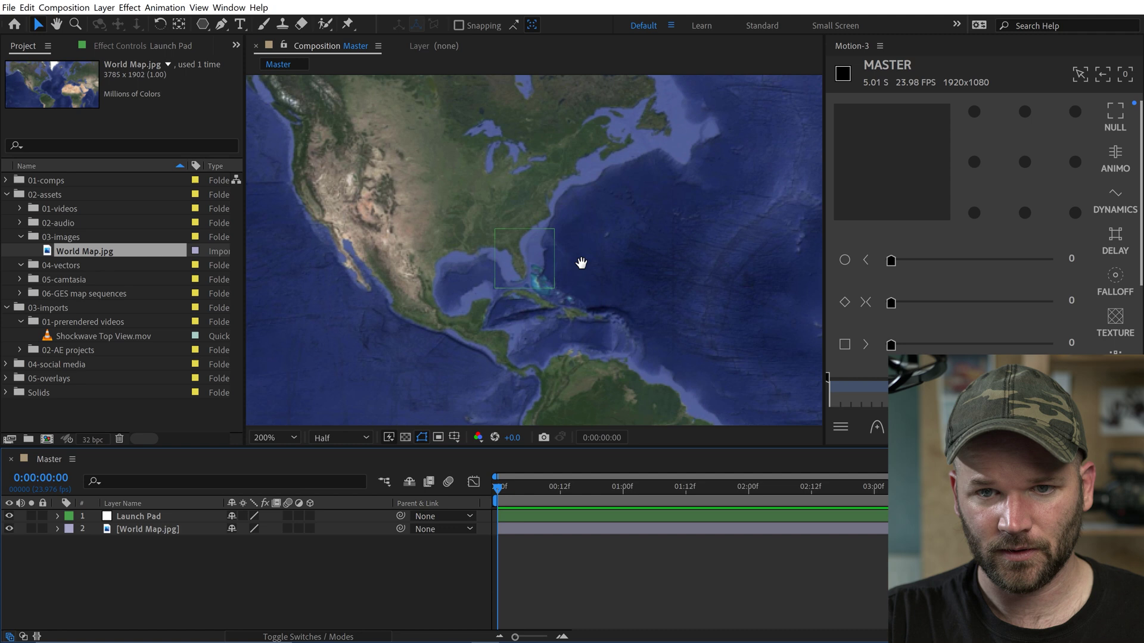
{"action": "key", "text": "space"}
{"action": "left_click_drag", "start_coordinate": [626, 234], "coordinate": [590, 249]}
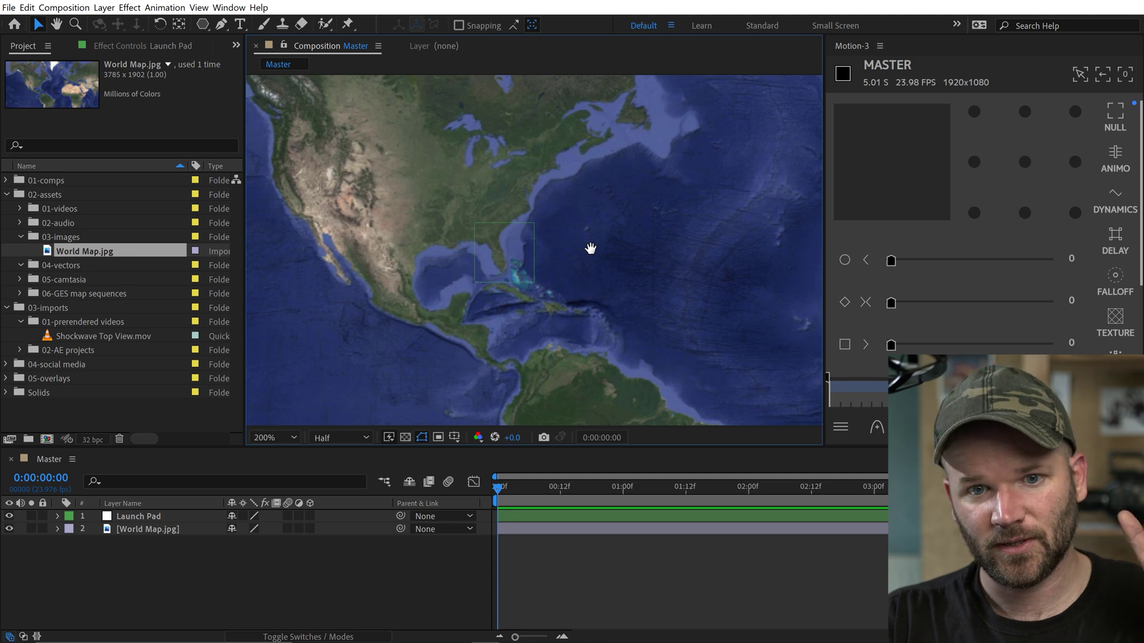
{"action": "left_click", "coordinate": [155, 517]}
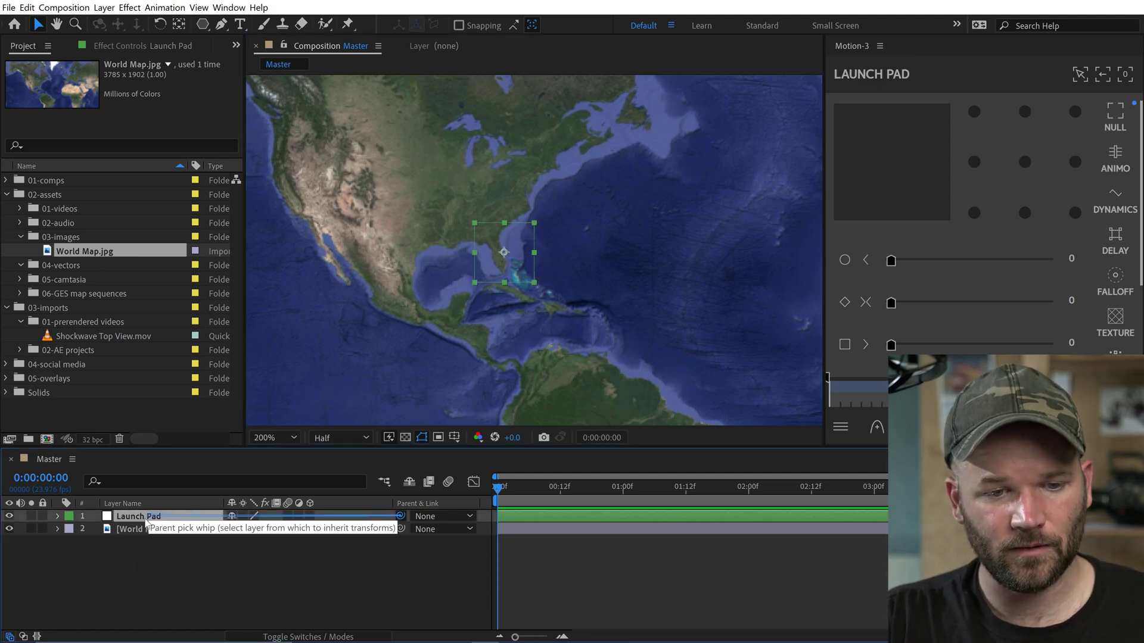
{"action": "left_click_drag", "start_coordinate": [143, 530], "coordinate": [144, 530]}
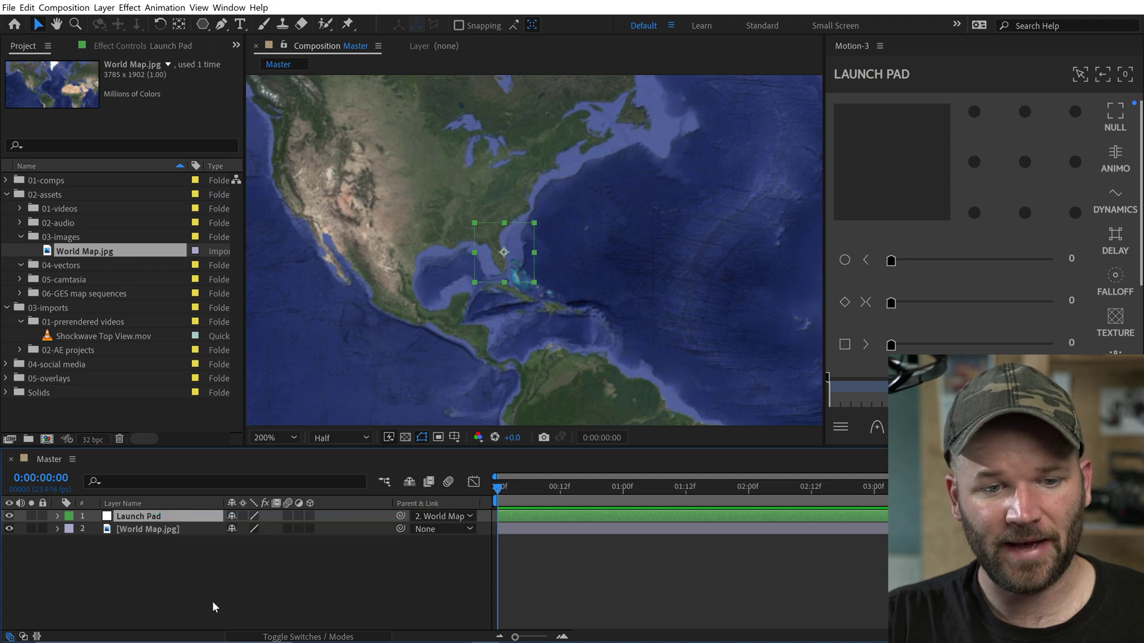
{"action": "left_click", "coordinate": [215, 607]}
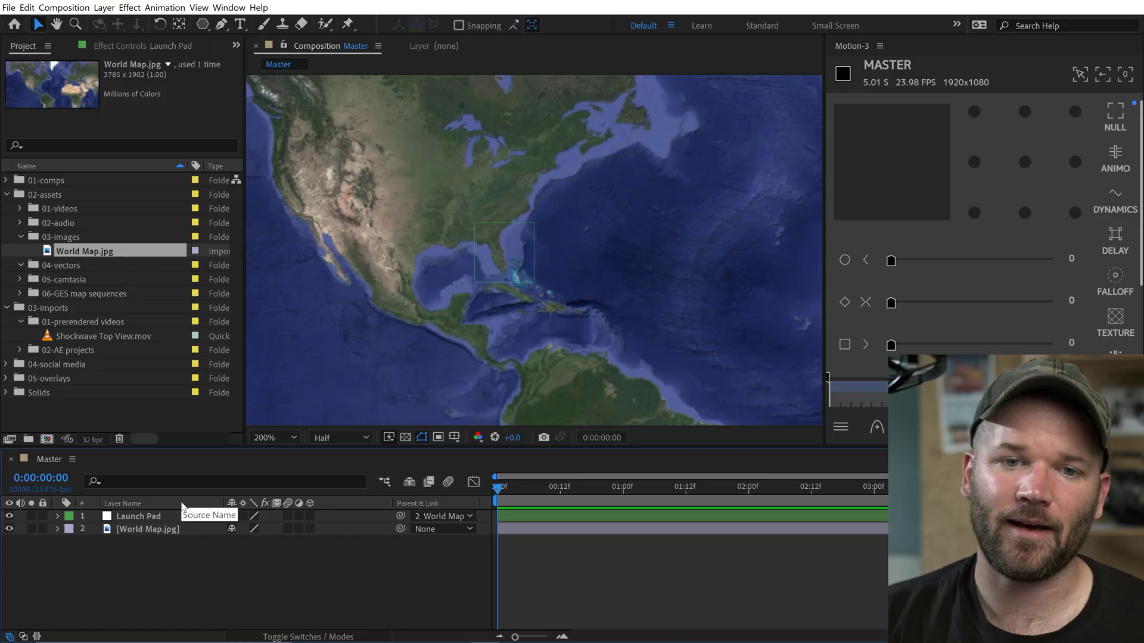
Set up the Pen tool with no fill and a white 2 px stroke.
{"action": "left_click", "coordinate": [221, 23]}
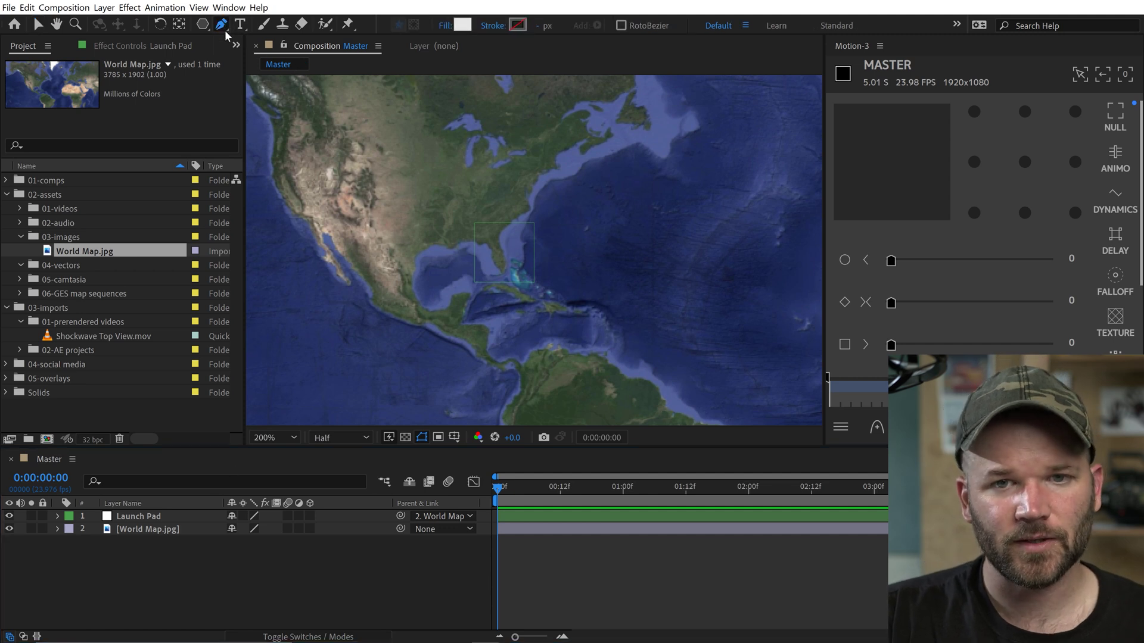
{"action": "left_click", "coordinate": [446, 26]}
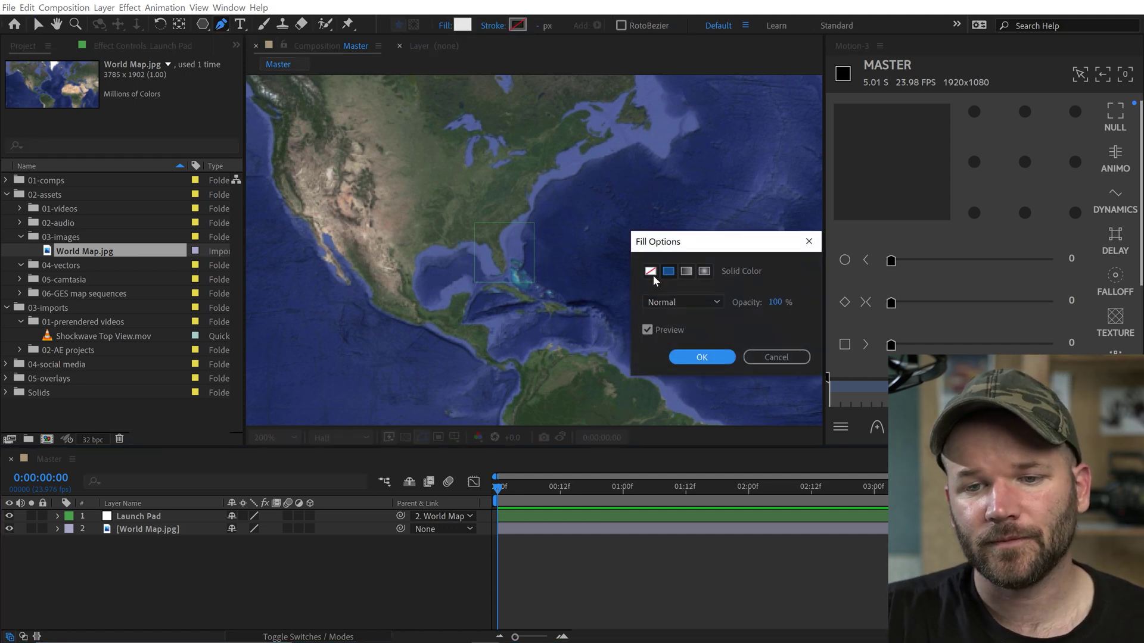
{"action": "key", "text": "Return"}
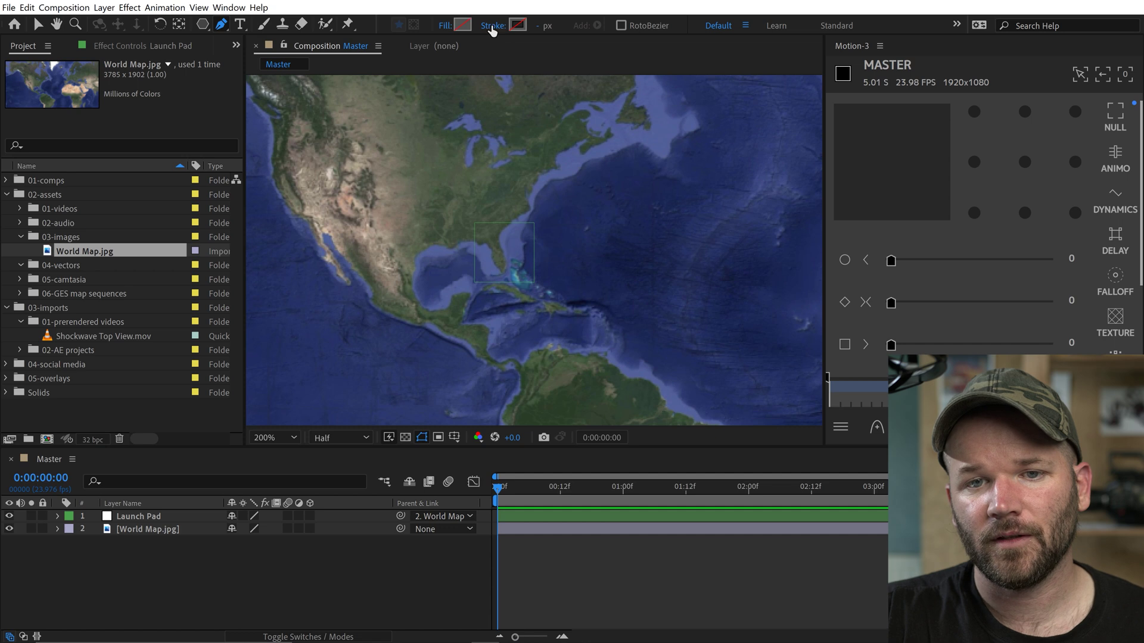
{"action": "left_click", "coordinate": [492, 26]}
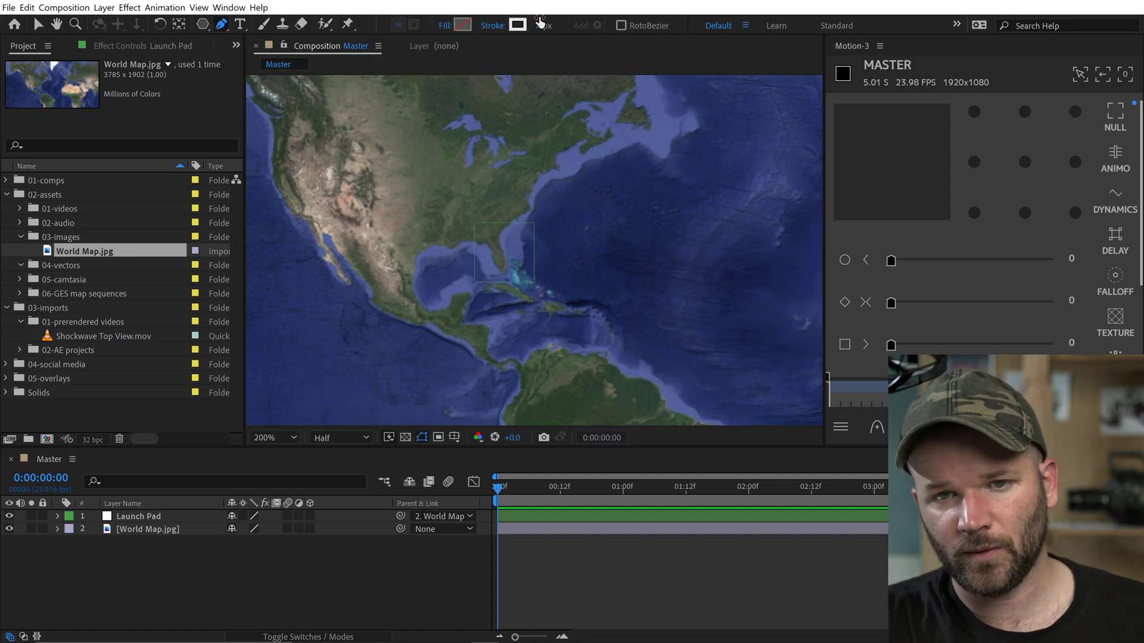
{"action": "scroll", "coordinate": [599, 285], "scroll_direction": "down", "scroll_amount": 3}
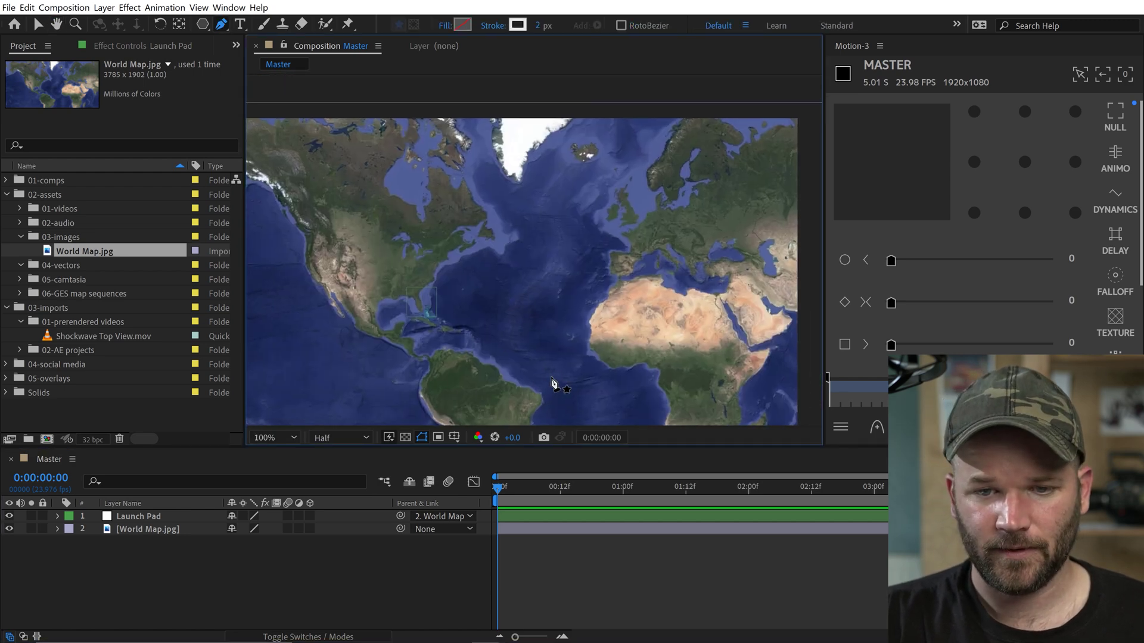
Draw a curved path from off South America arcing up to Europe.
{"action": "left_click", "coordinate": [541, 403]}
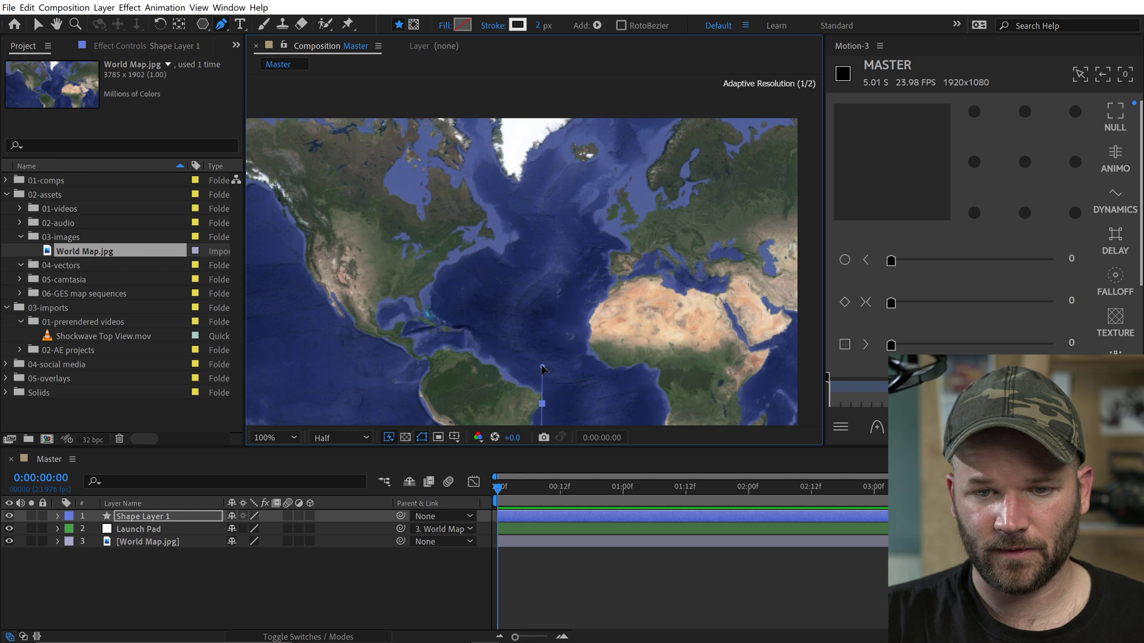
{"action": "left_click", "coordinate": [542, 367]}
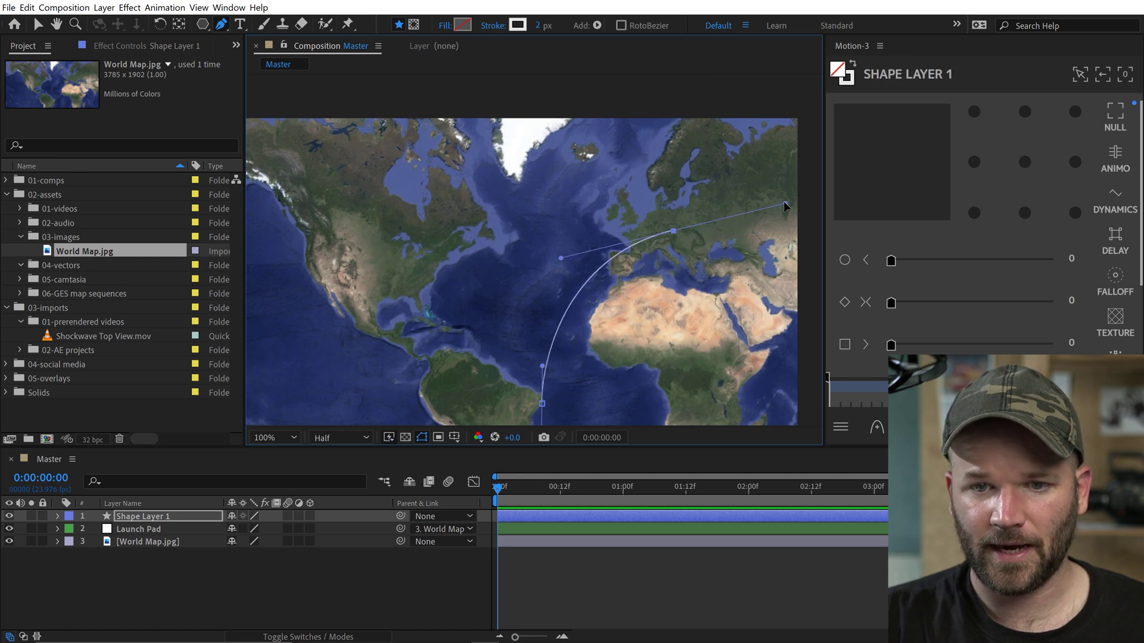
{"action": "left_click_drag", "start_coordinate": [777, 214], "coordinate": [775, 216]}
Rename the shape layer Flight Path and move its anchor point onto the arc's end.
{"action": "left_click", "coordinate": [153, 517]}
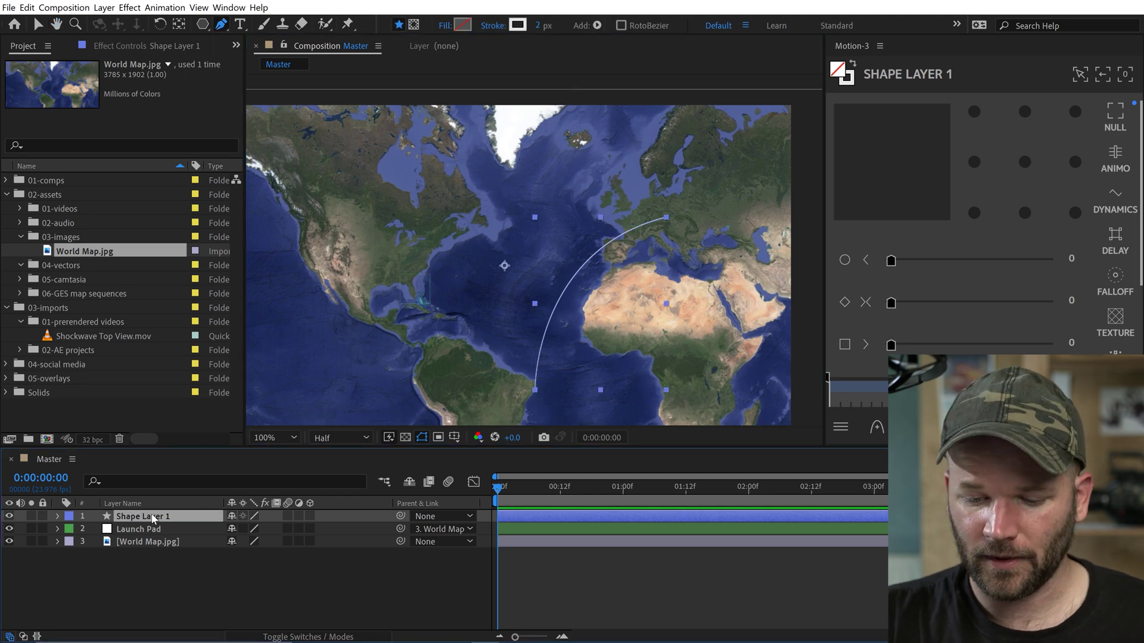
{"action": "key", "text": "Return"}
{"action": "type", "text": "Flight 1"}
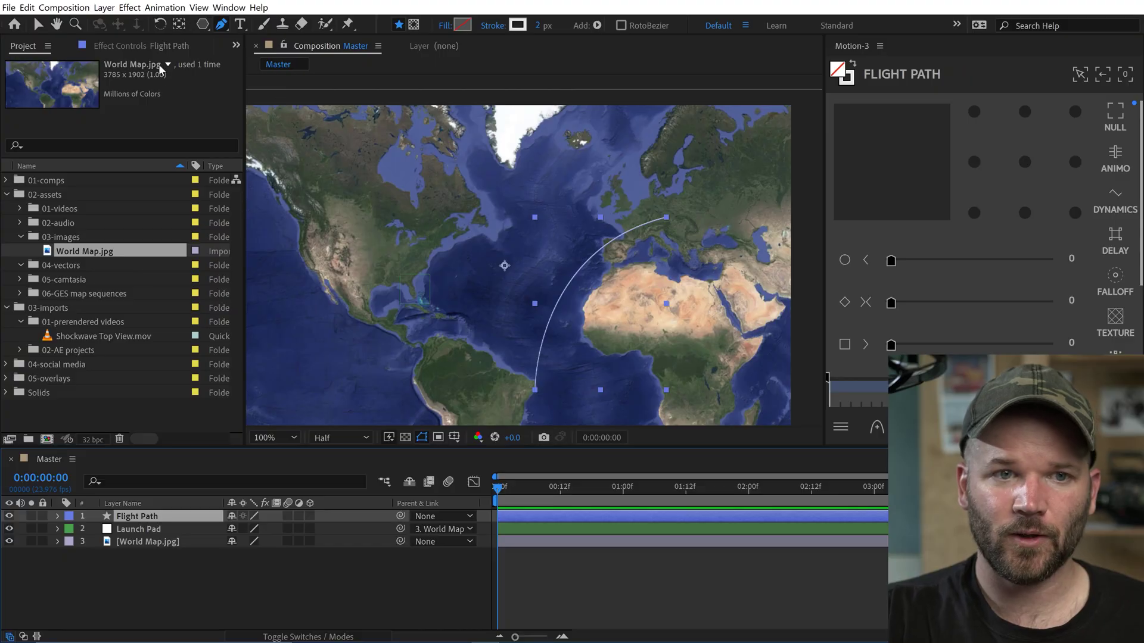
{"action": "key", "text": "h"}
{"action": "scroll", "coordinate": [543, 272], "scroll_direction": "up", "scroll_amount": 1}
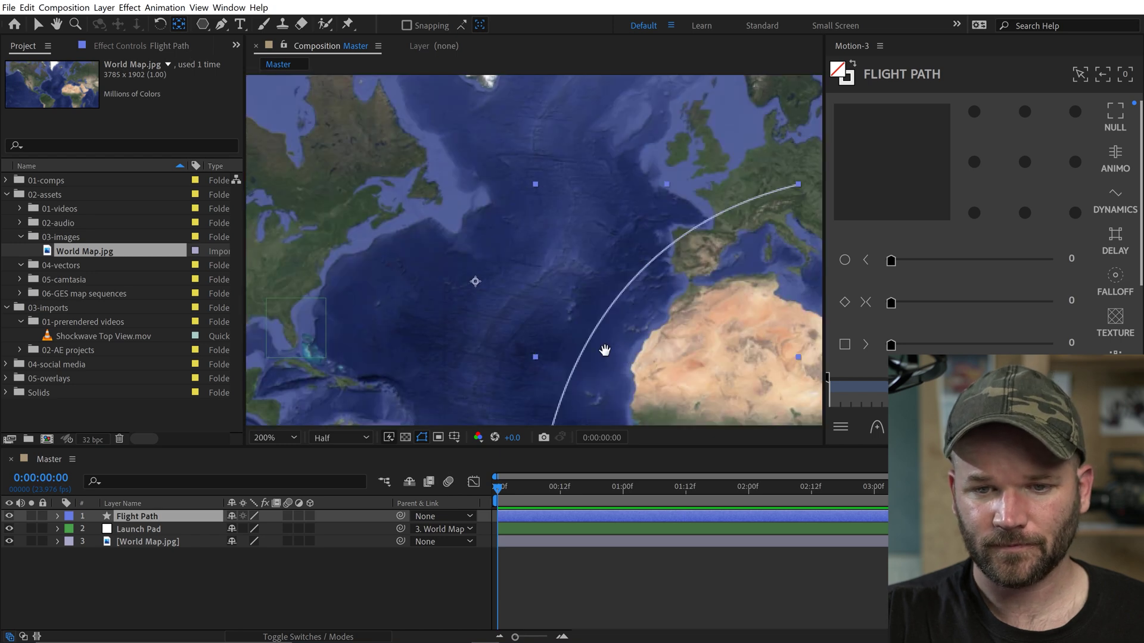
{"action": "left_click_drag", "start_coordinate": [559, 247], "coordinate": [518, 146]}
{"action": "key", "text": "y"}
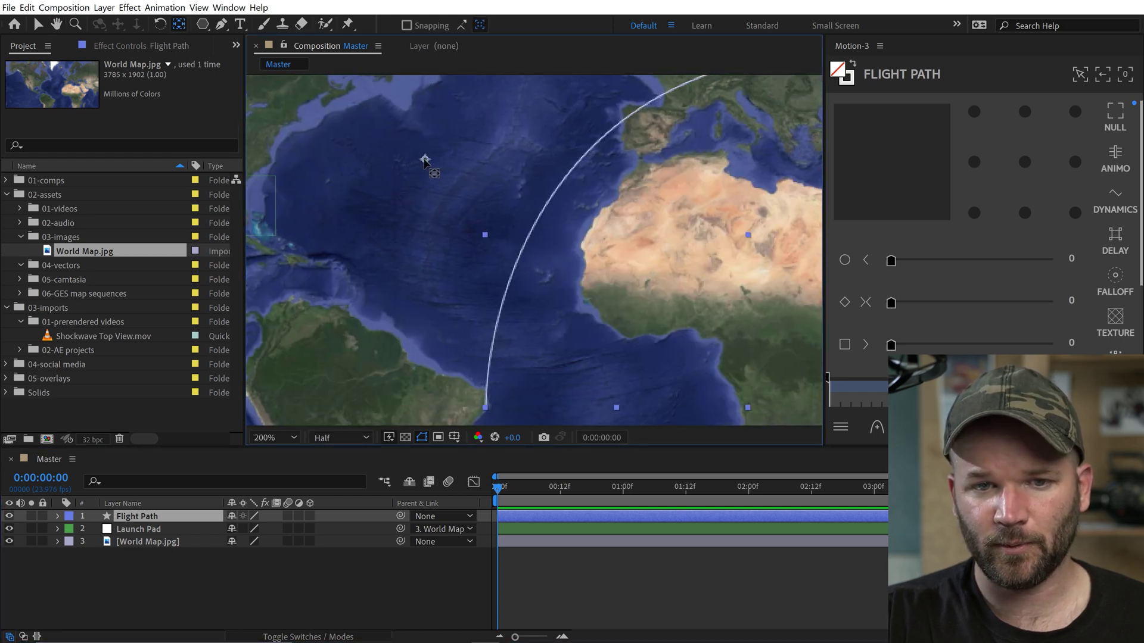
{"action": "mouse_move", "coordinate": [425, 160]}
{"action": "left_mouse_down"}
{"action": "mouse_move", "coordinate": [530, 268]}
{"action": "mouse_move", "coordinate": [517, 257]}
{"action": "mouse_move", "coordinate": [492, 327]}
{"action": "mouse_move", "coordinate": [486, 409]}
{"action": "left_mouse_up"}
{"action": "key", "text": "comma"}
Parent Flight Path to Launch Pad and move the arc so it starts at Florida.
{"action": "left_click", "coordinate": [193, 595]}
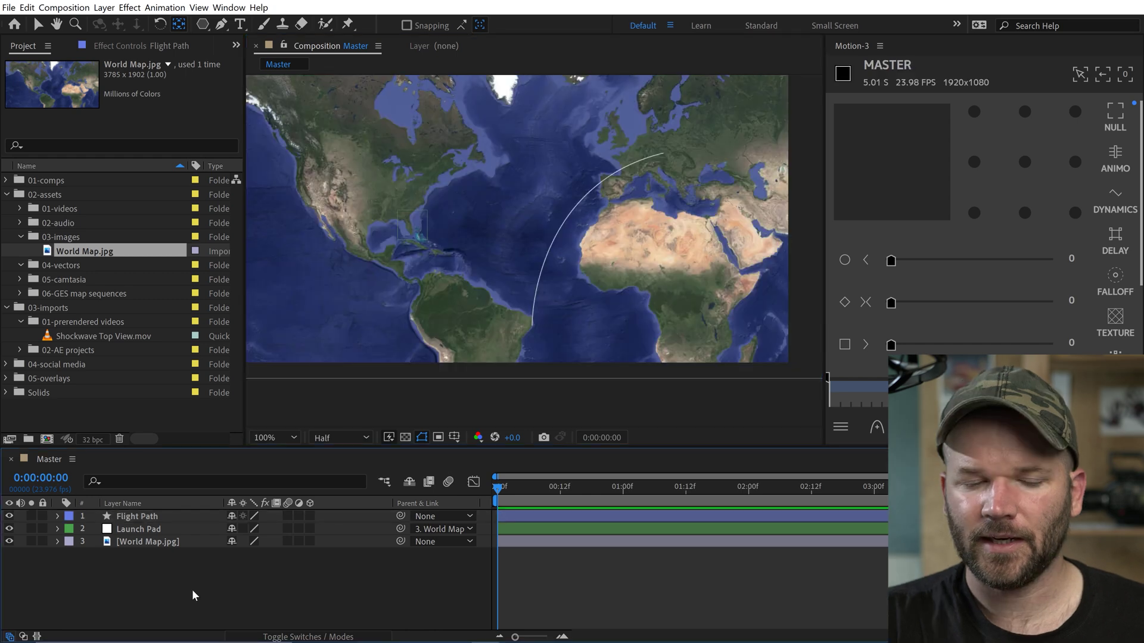
{"action": "key", "text": "ctrl+Down"}
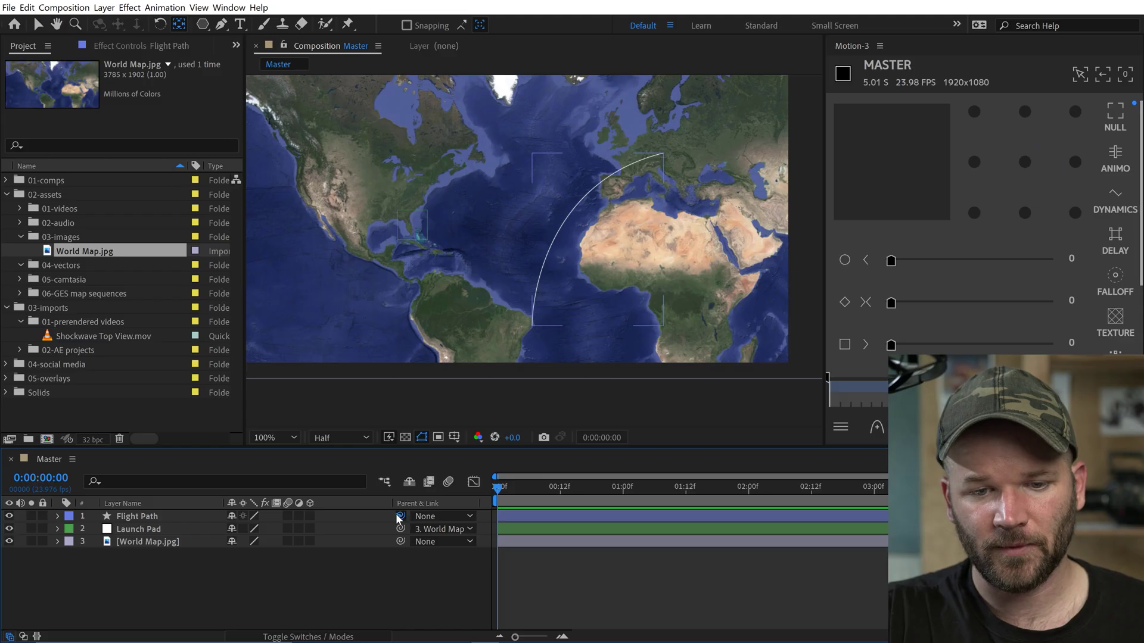
{"action": "left_click_drag", "start_coordinate": [398, 517], "coordinate": [336, 505]}
{"action": "left_click_drag", "start_coordinate": [198, 504], "coordinate": [132, 532]}
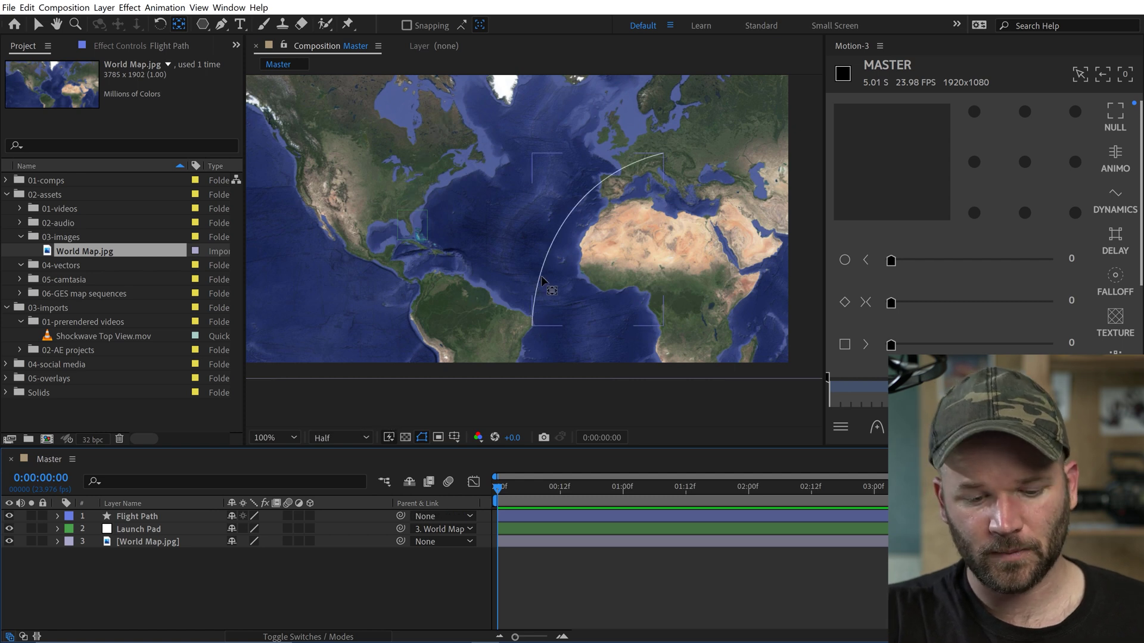
{"action": "mouse_move", "coordinate": [549, 314]}
{"action": "left_mouse_down"}
{"action": "mouse_move", "coordinate": [439, 232]}
{"action": "mouse_move", "coordinate": [590, 306]}
{"action": "mouse_move", "coordinate": [442, 310]}
{"action": "mouse_move", "coordinate": [479, 288]}
{"action": "left_mouse_up"}
{"action": "scroll", "coordinate": [415, 234], "scroll_direction": "up", "scroll_amount": 4}
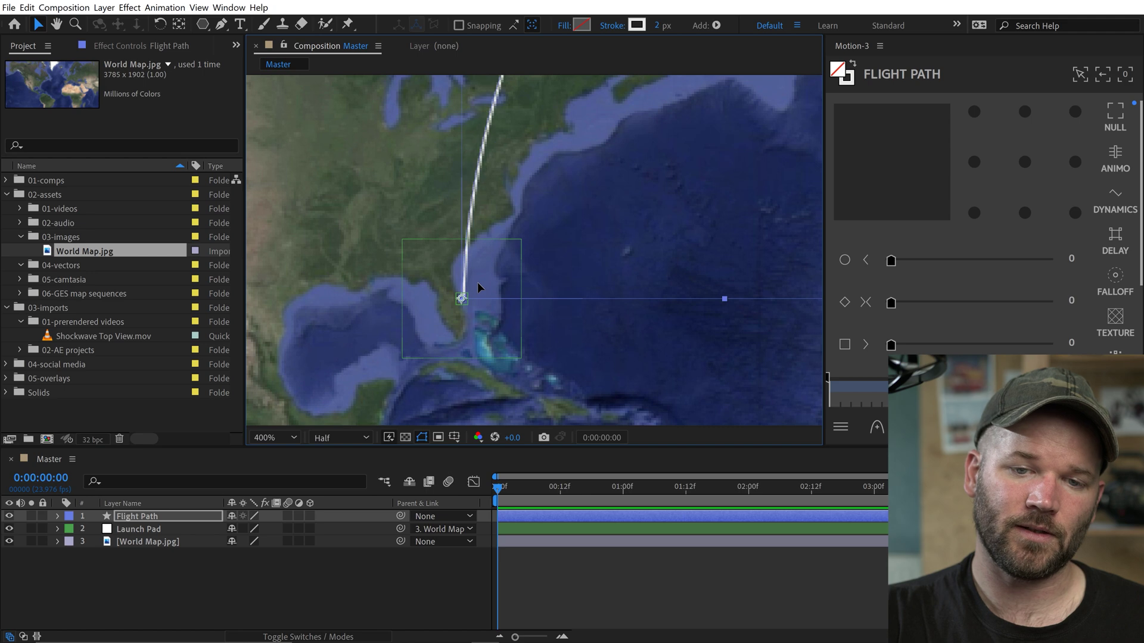
{"action": "scroll", "coordinate": [498, 295], "scroll_direction": "down", "scroll_amount": 4}
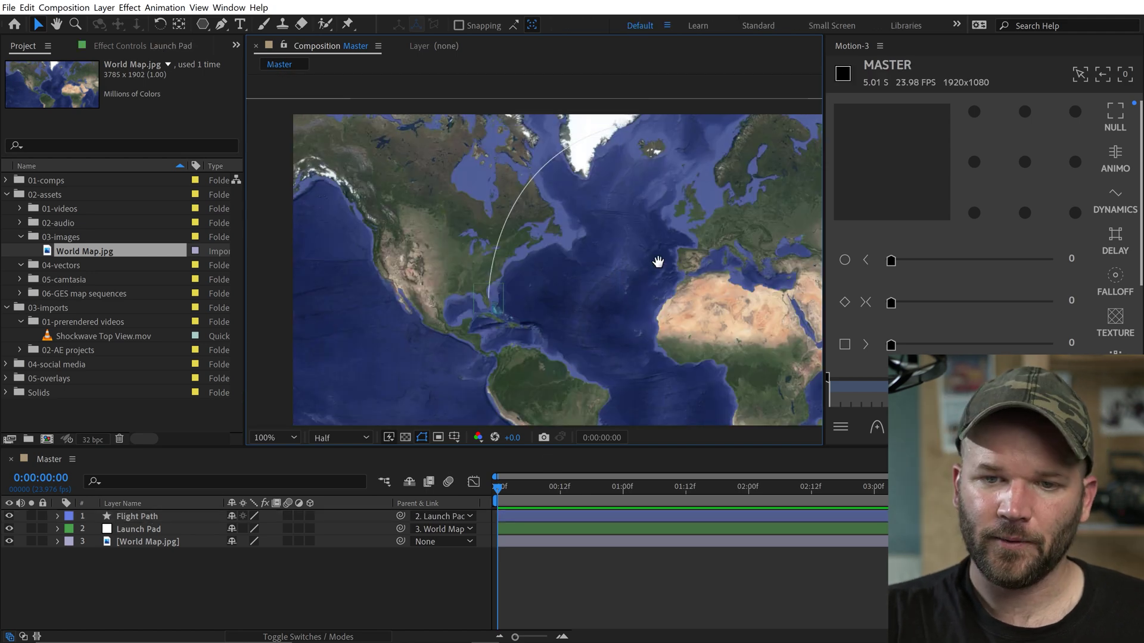
Set up the Polystar tool with a solid white fill and no stroke.
{"action": "key", "text": "h"}
{"action": "left_click_drag", "start_coordinate": [659, 258], "coordinate": [626, 292]}
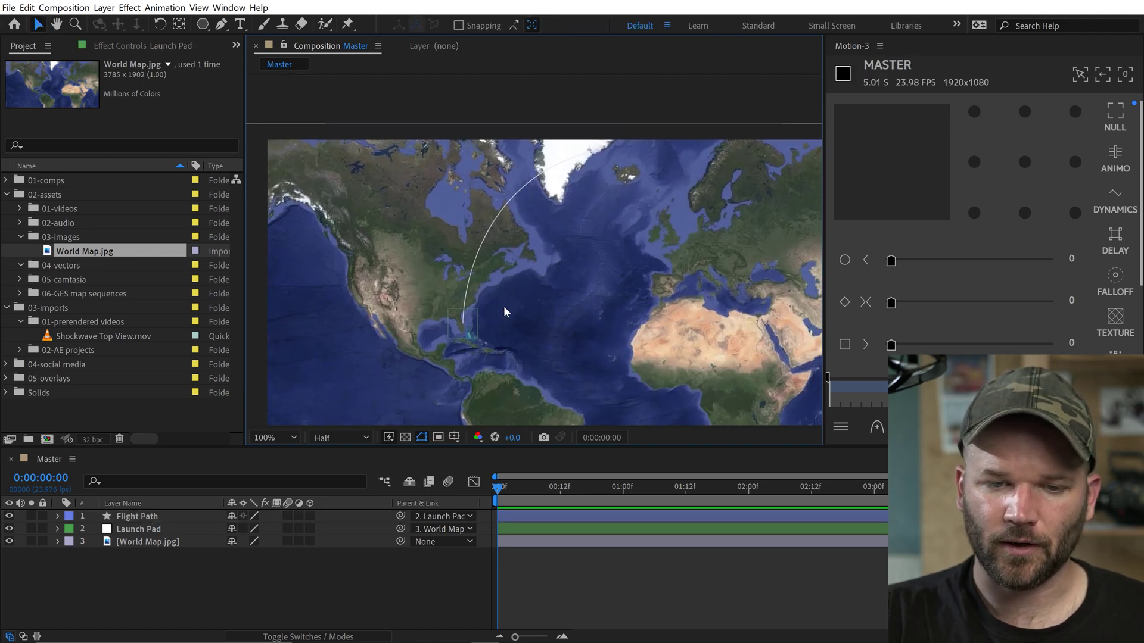
{"action": "scroll", "coordinate": [504, 311], "scroll_direction": "up", "scroll_amount": 2}
{"action": "left_click_drag", "start_coordinate": [203, 23], "coordinate": [266, 76]}
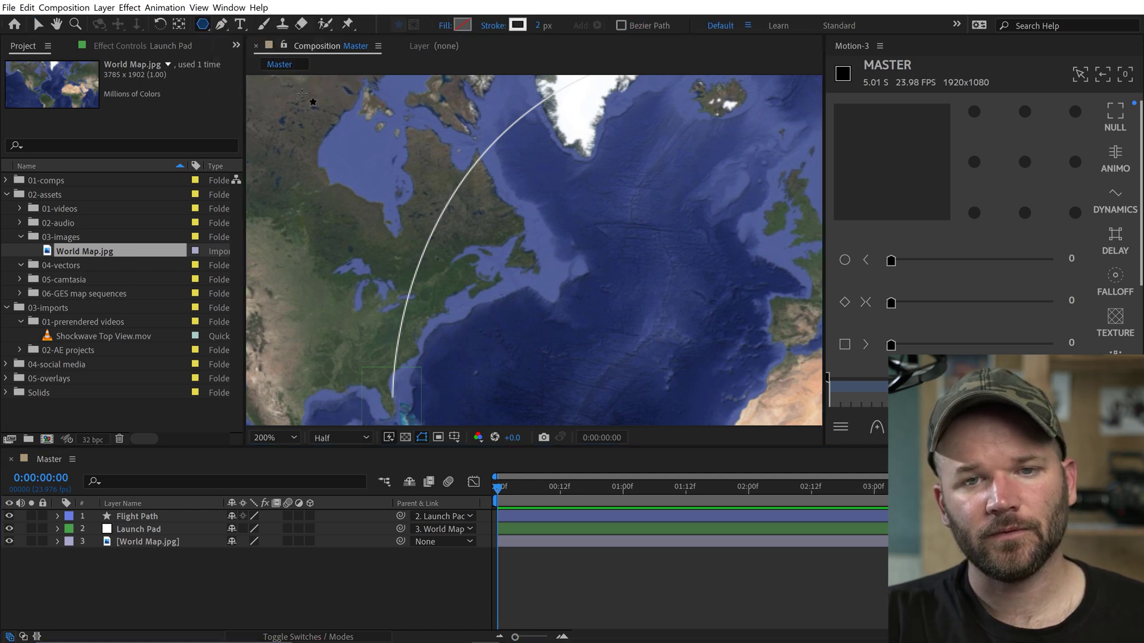
{"action": "left_click", "coordinate": [445, 25]}
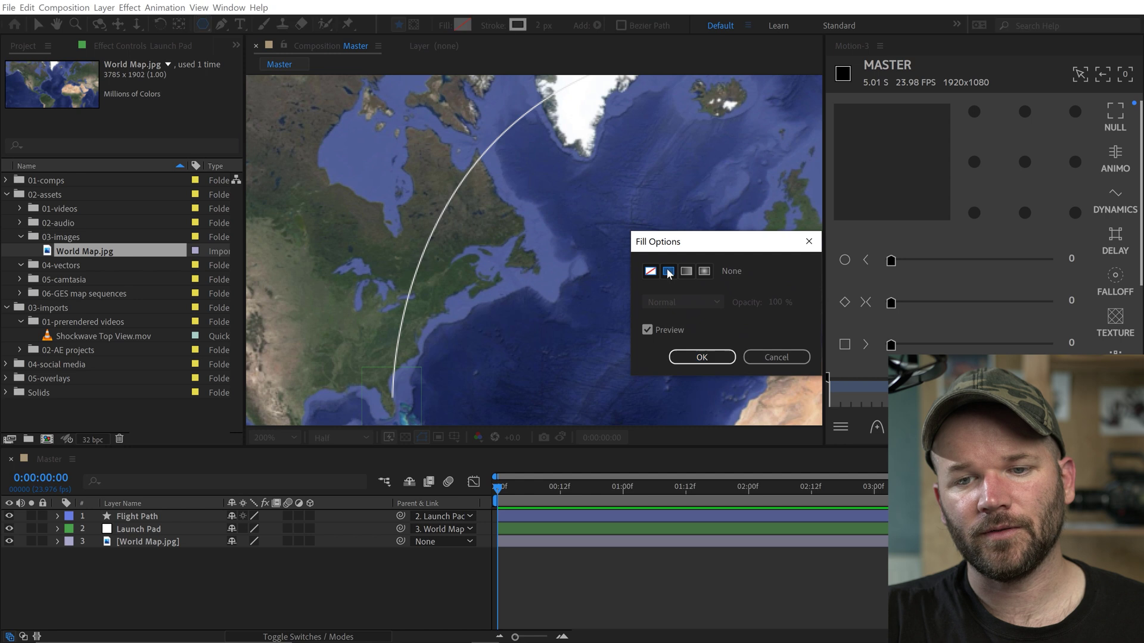
{"action": "left_click", "coordinate": [686, 354]}
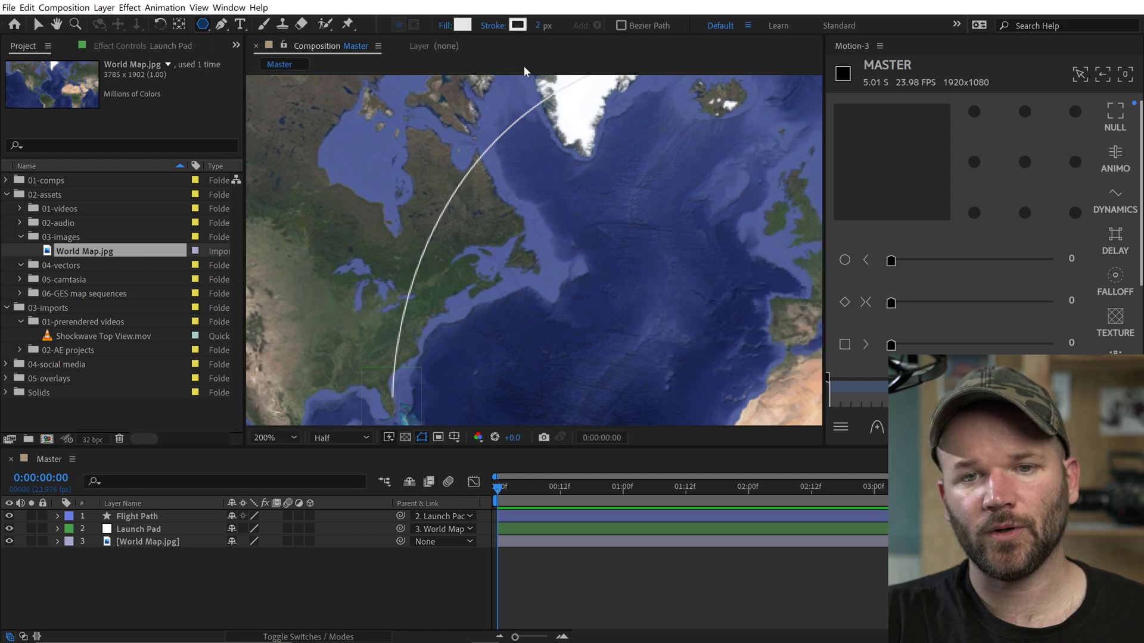
{"action": "left_click", "coordinate": [494, 25]}
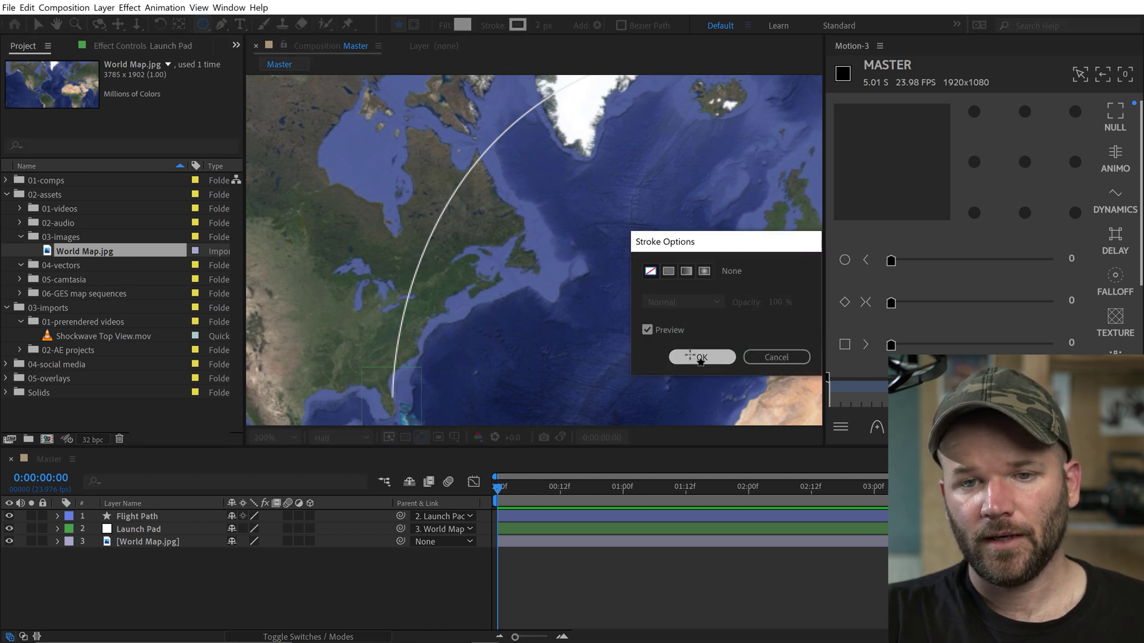
{"action": "left_click", "coordinate": [701, 358]}
Draw a small triangle polystar over the North Atlantic.
{"action": "left_click_drag", "start_coordinate": [571, 222], "coordinate": [613, 238]}
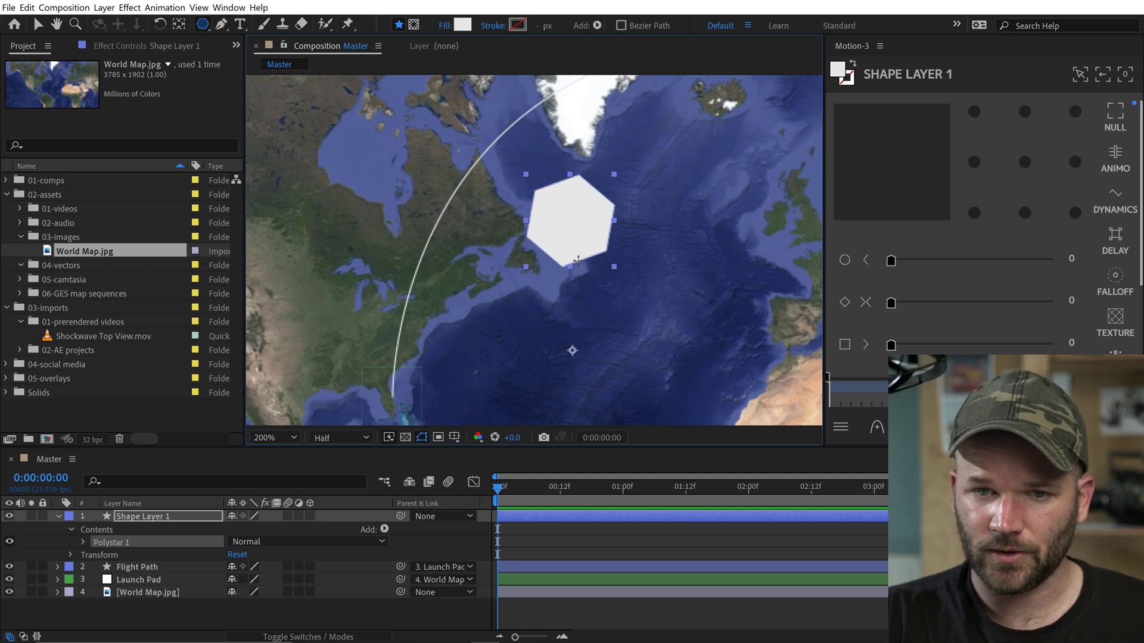
{"action": "left_click_drag", "start_coordinate": [578, 260], "coordinate": [566, 219]}
{"action": "key", "text": "Down"}
{"action": "key", "text": "Down"}
{"action": "key", "text": "Down"}
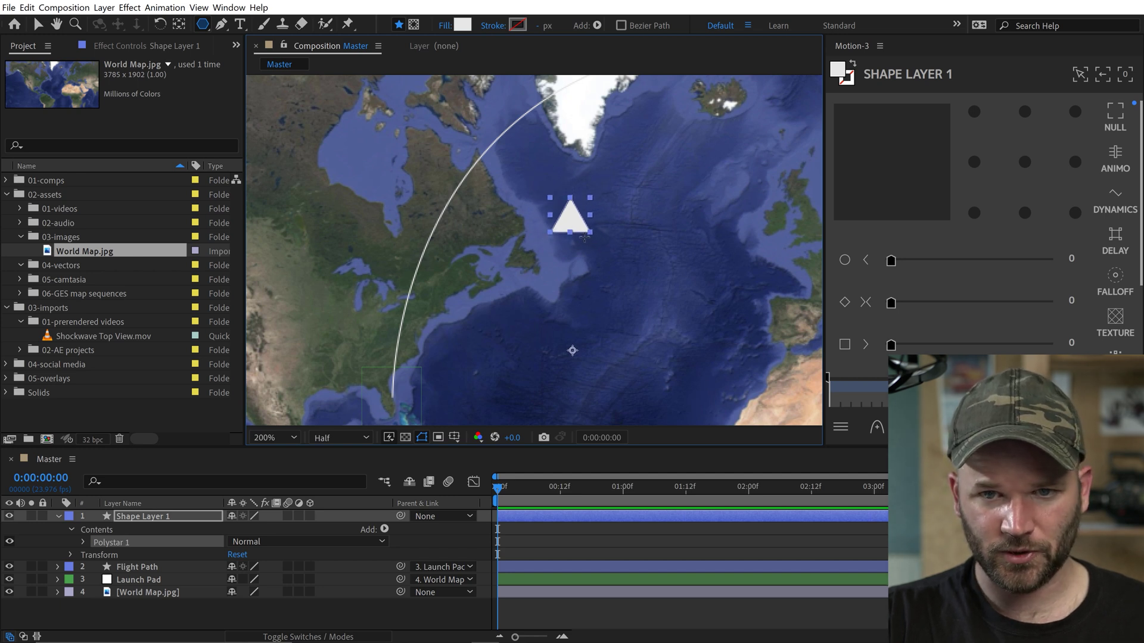
{"action": "left_click_drag", "start_coordinate": [616, 242], "coordinate": [585, 238]}
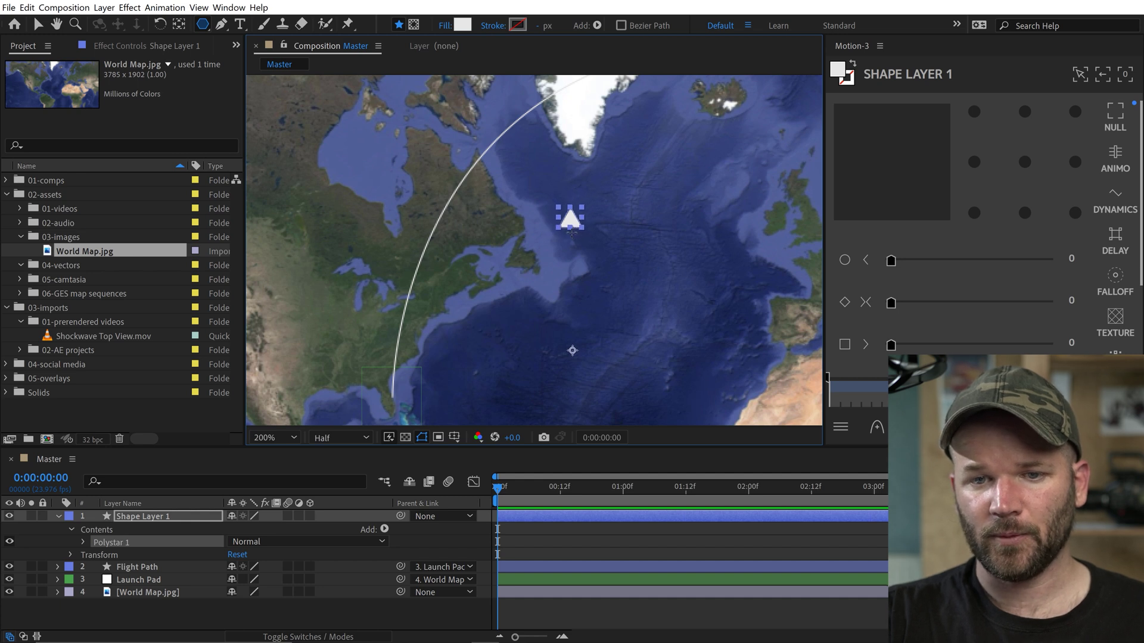
Set the Polystar 1 transform Position to 0,0 to centre the triangle on its anchor.
{"action": "left_click_drag", "start_coordinate": [580, 241], "coordinate": [580, 241]}
{"action": "key", "text": "period"}
{"action": "key", "text": "v"}
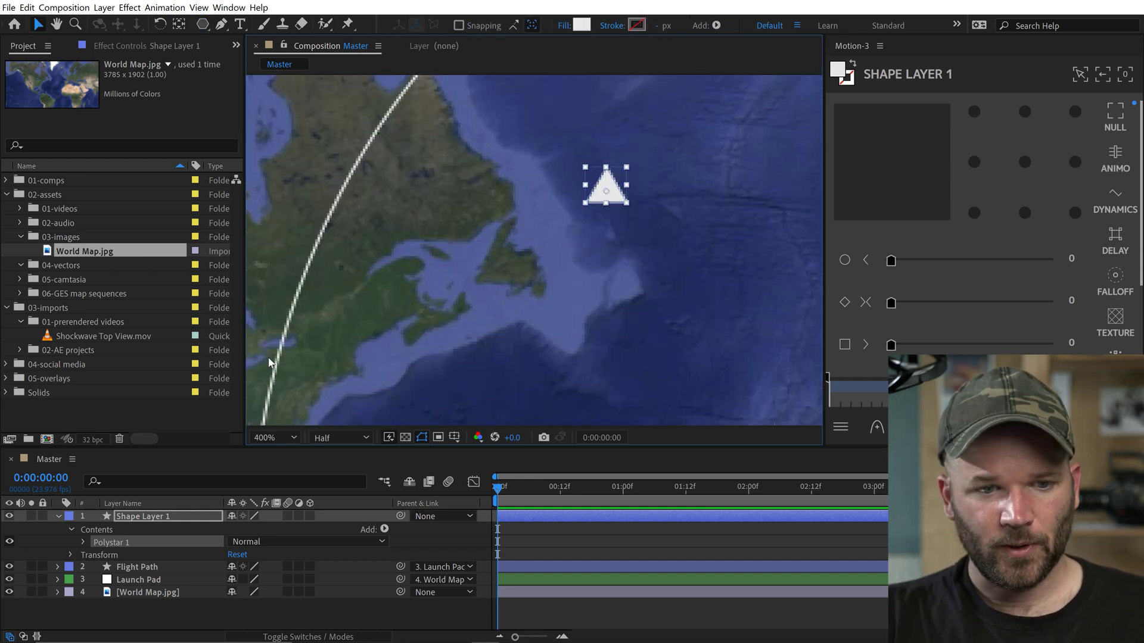
{"action": "left_click", "coordinate": [84, 543]}
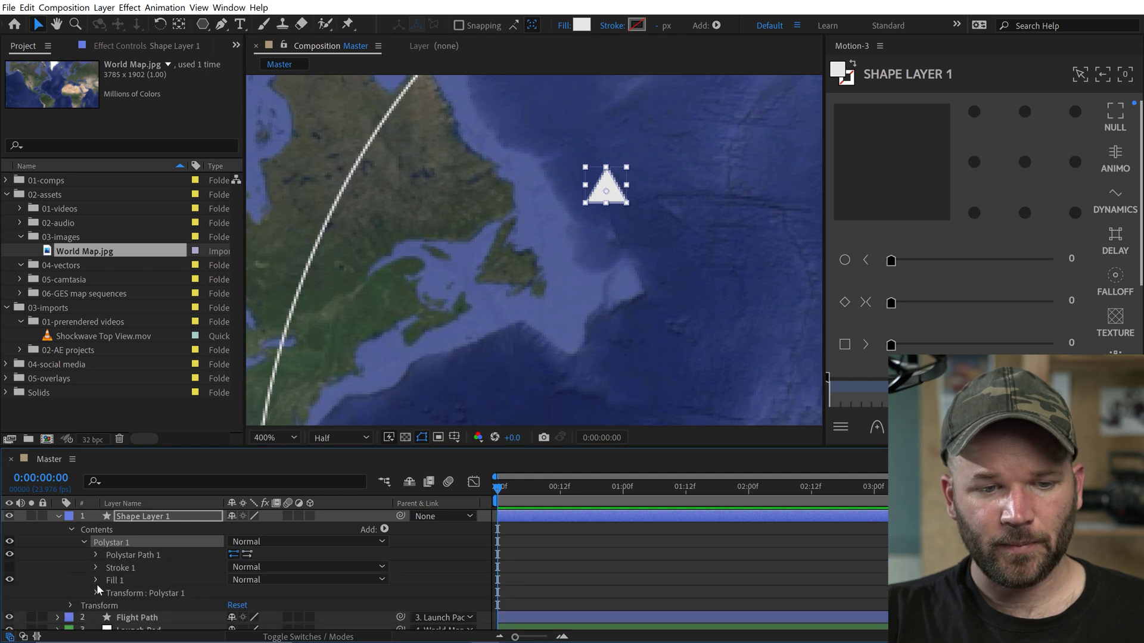
{"action": "left_click", "coordinate": [101, 593]}
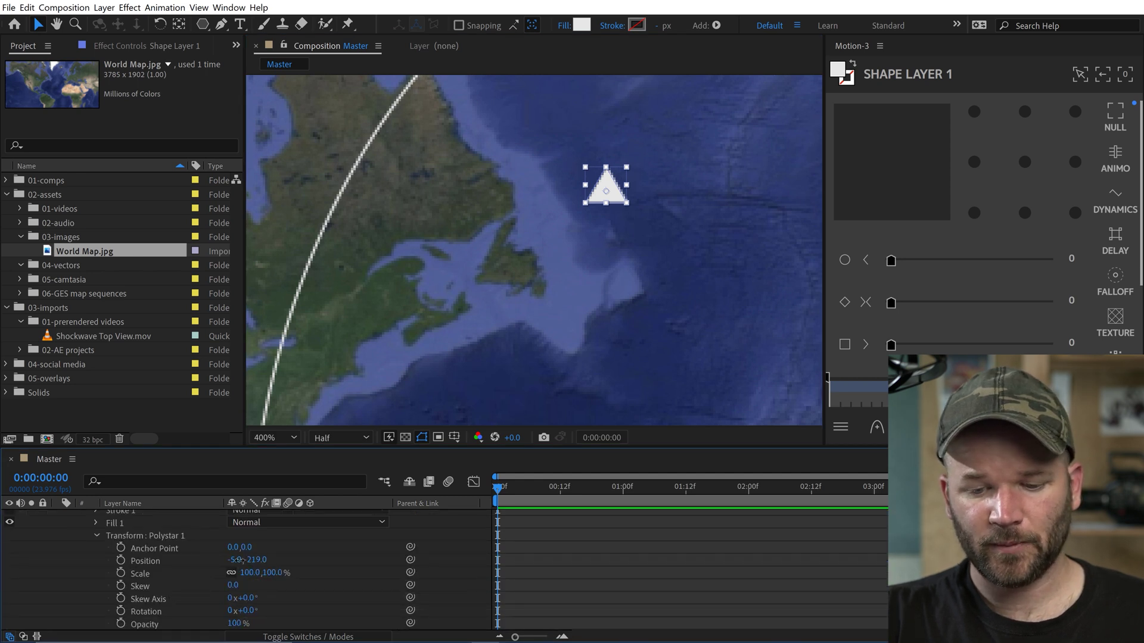
{"action": "type", "text": "0"}
{"action": "key", "text": "Return"}
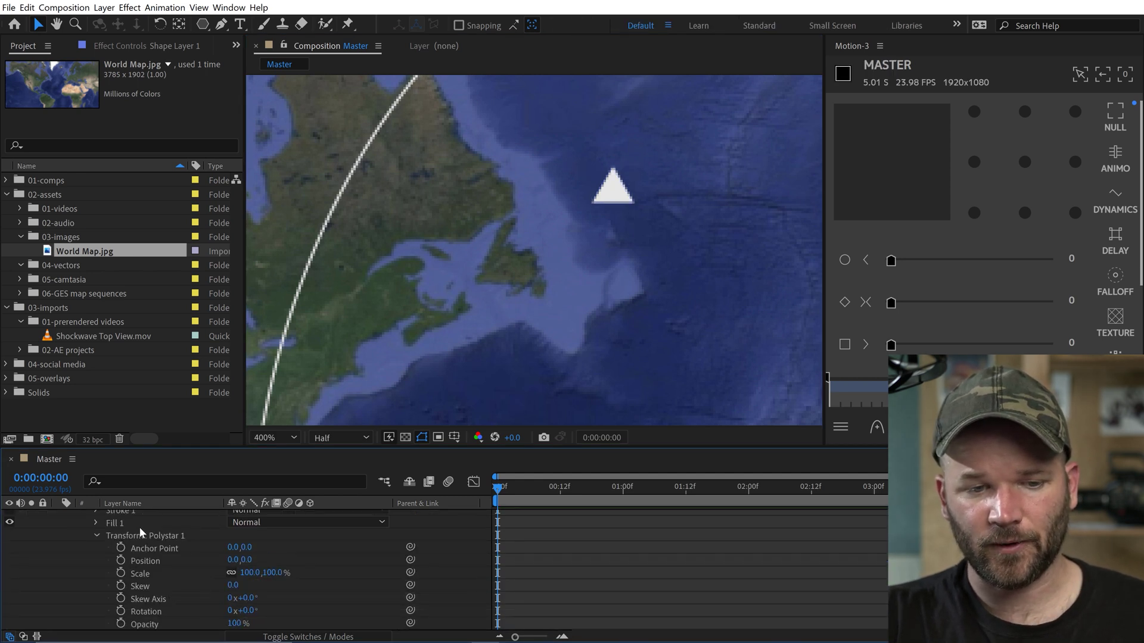
Rename the triangle's shape layer to Rocket.
{"action": "left_click", "coordinate": [99, 536]}
{"action": "scroll", "coordinate": [595, 338], "scroll_direction": "down", "scroll_amount": 2}
{"action": "left_click_drag", "start_coordinate": [598, 337], "coordinate": [603, 273]}
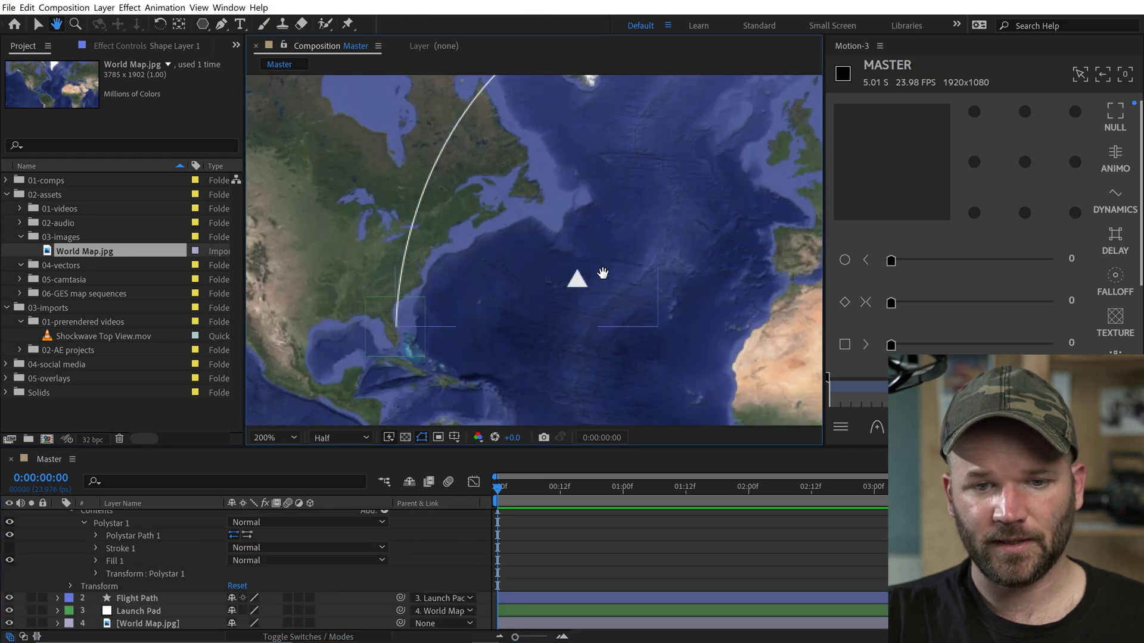
{"action": "key", "text": "v"}
{"action": "scroll", "coordinate": [191, 529], "scroll_direction": "up", "scroll_amount": 1}
{"action": "left_click", "coordinate": [151, 516]}
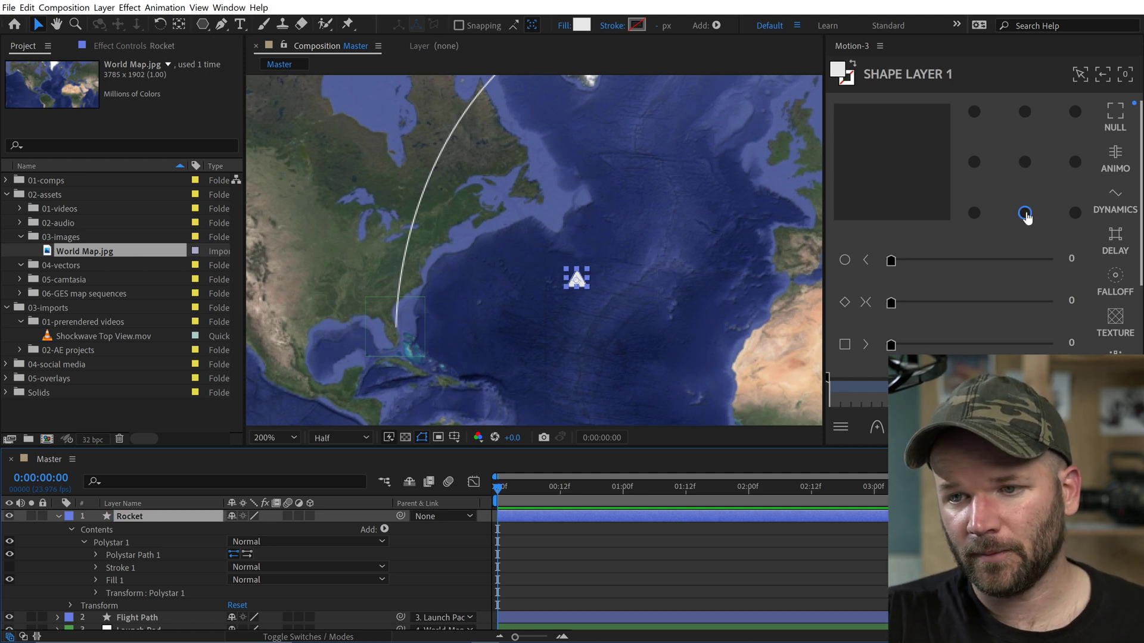
{"action": "left_click", "coordinate": [1025, 213]}
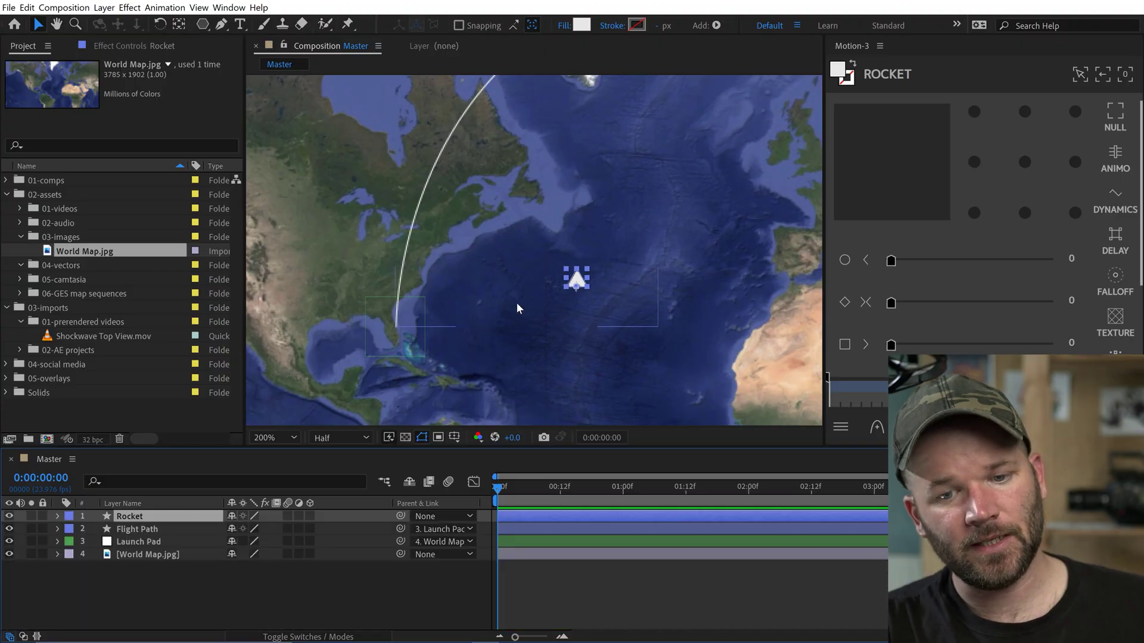
Open the Create Nulls From Paths.jsx panel from the Window menu and widen it.
{"action": "key", "text": "comma"}
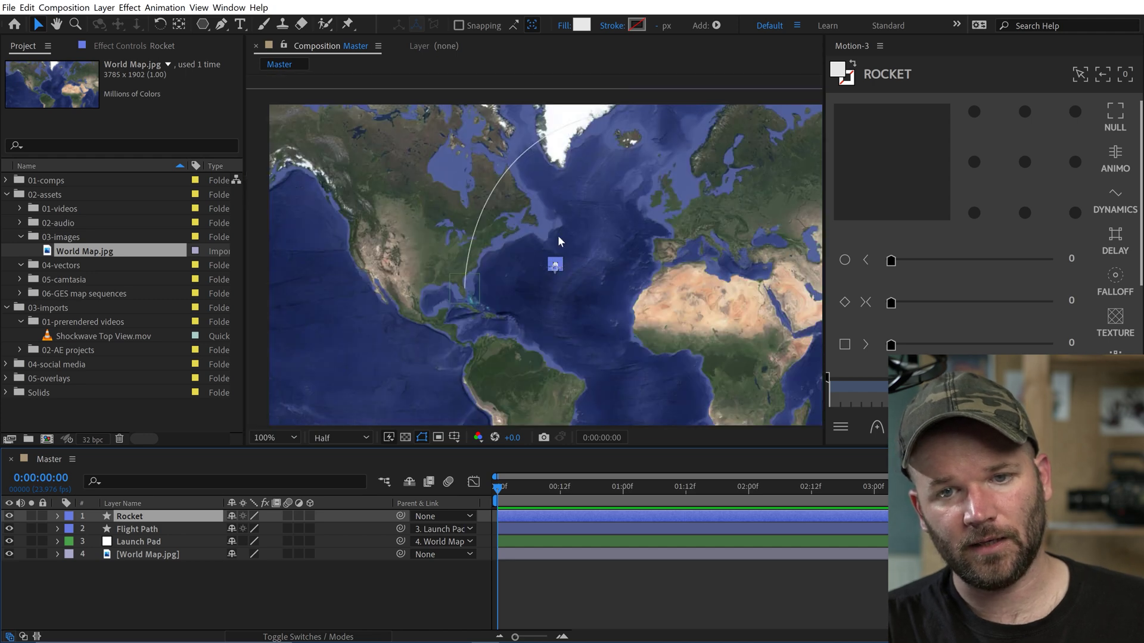
{"action": "left_click_drag", "start_coordinate": [562, 209], "coordinate": [567, 234]}
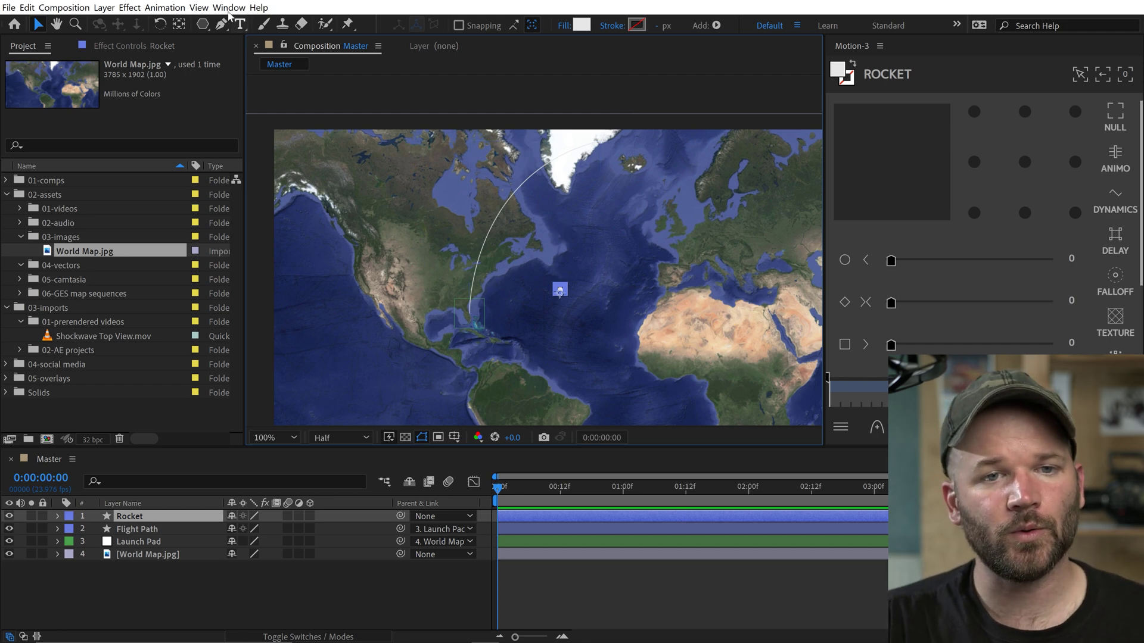
{"action": "left_click", "coordinate": [229, 8]}
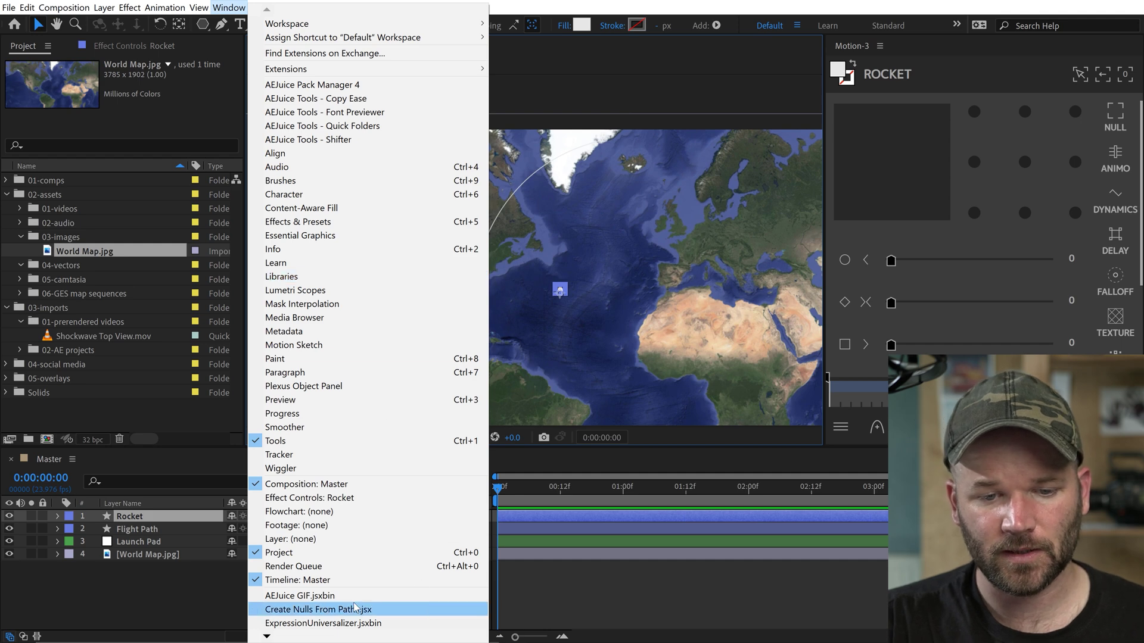
{"action": "left_click", "coordinate": [304, 610]}
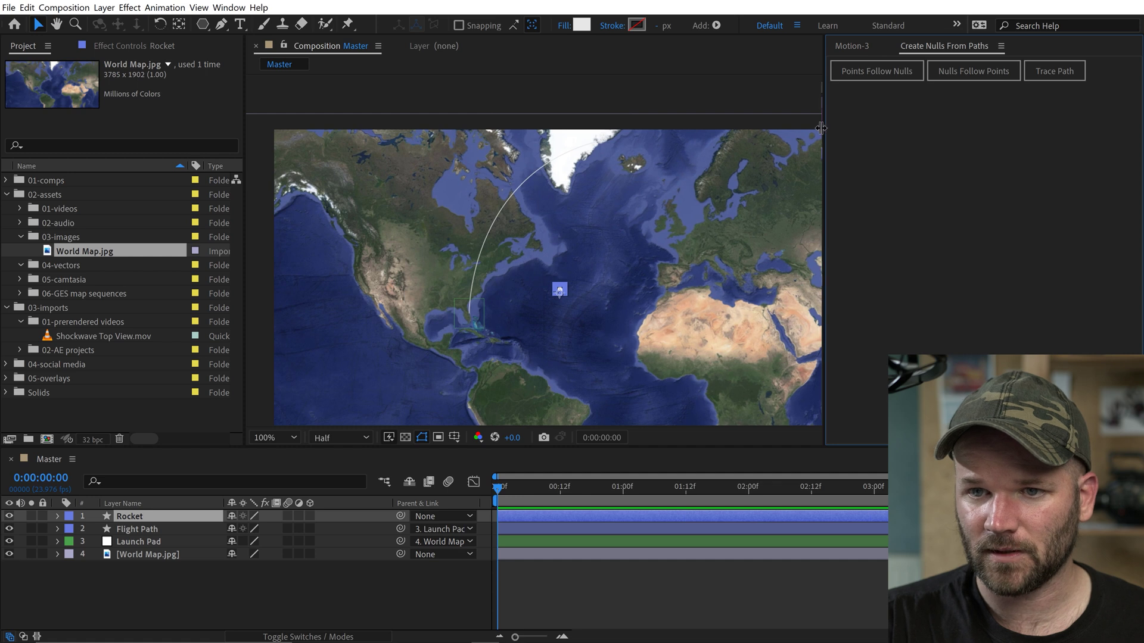
{"action": "left_click_drag", "start_coordinate": [820, 128], "coordinate": [816, 126]}
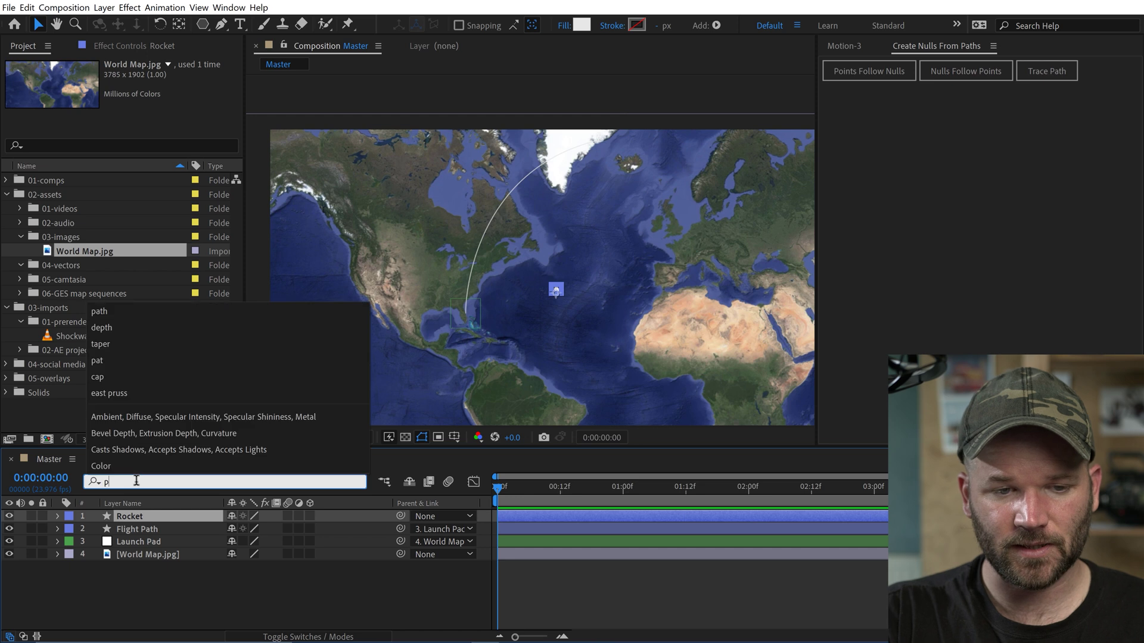
Create a Trace Path null from Flight Path's path and scrub to watch it travel the arc.
{"action": "key", "text": "Return"}
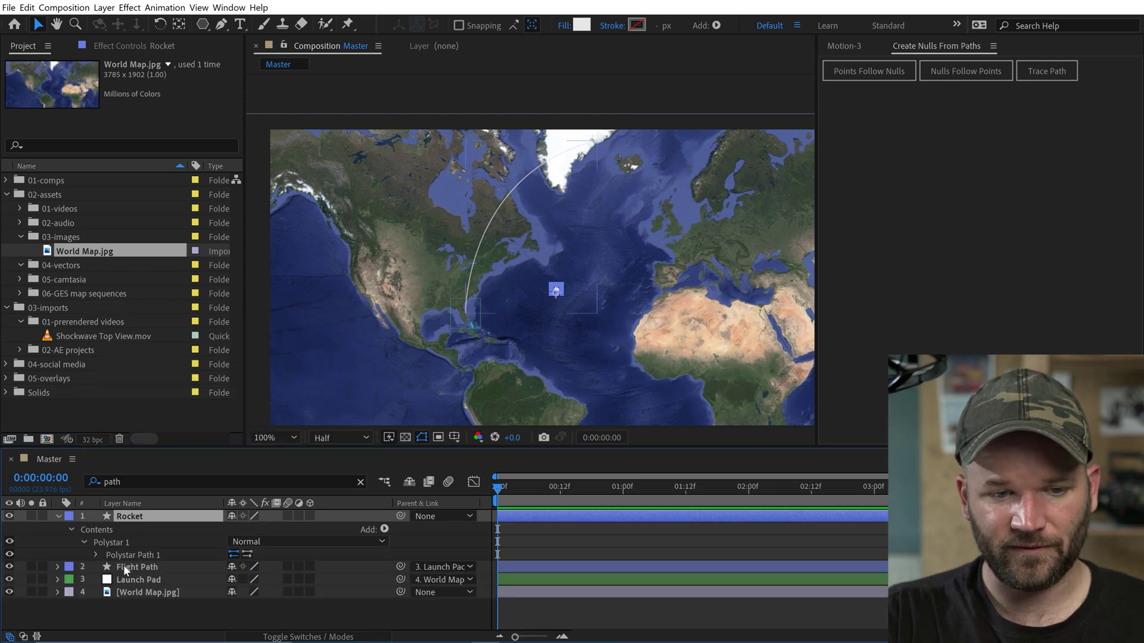
{"action": "left_click", "coordinate": [123, 567]}
{"action": "left_click", "coordinate": [134, 595]}
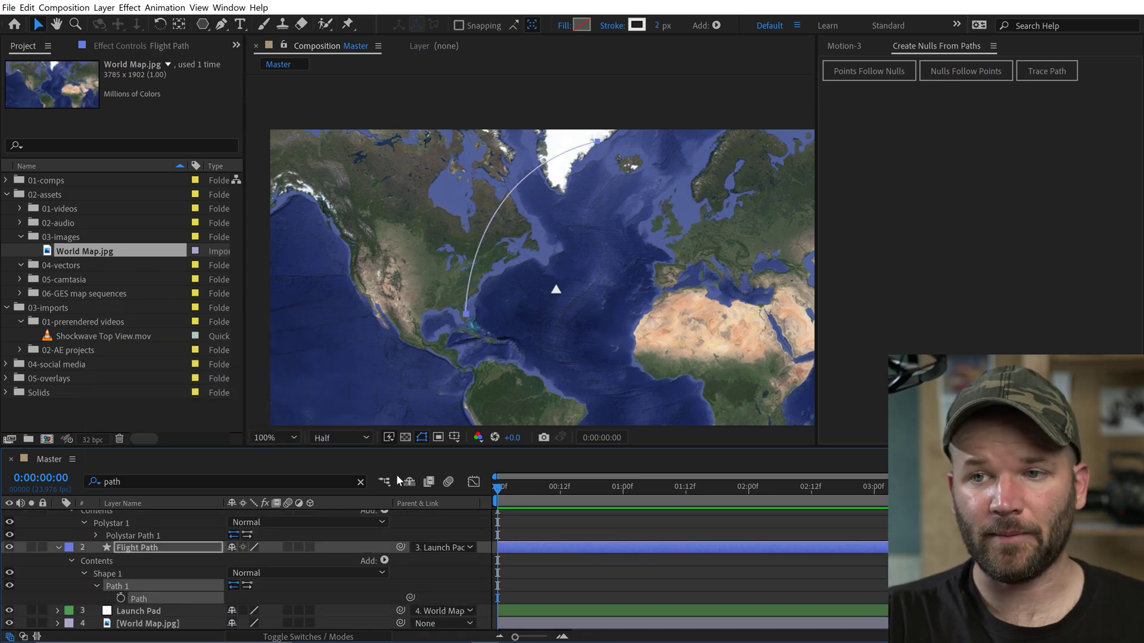
{"action": "left_click", "coordinate": [1038, 69]}
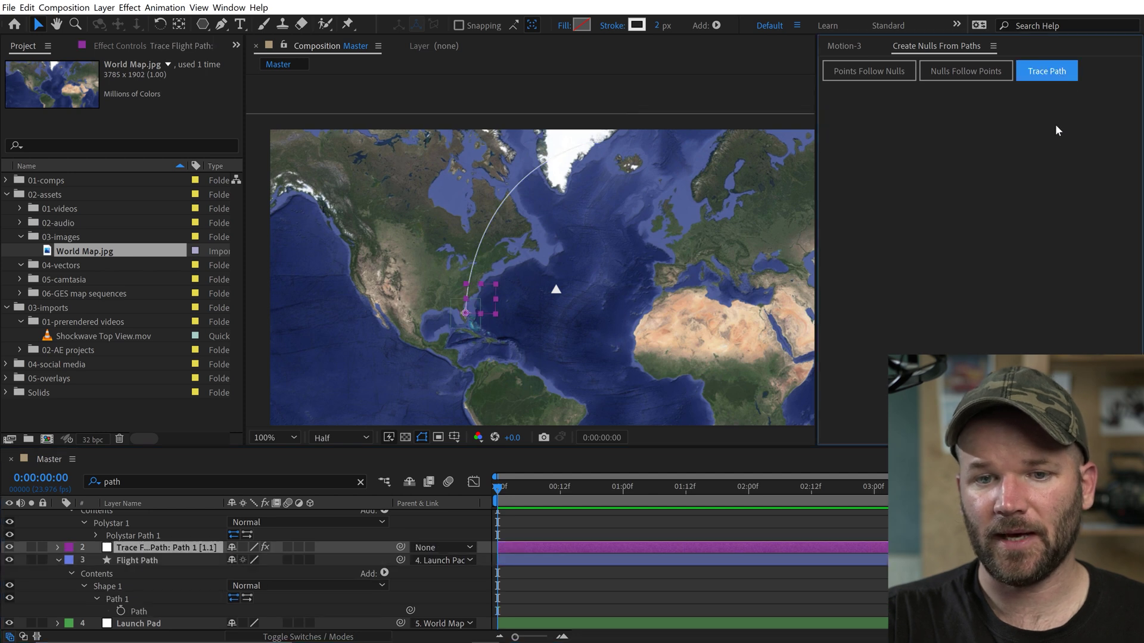
{"action": "left_click", "coordinate": [59, 560]}
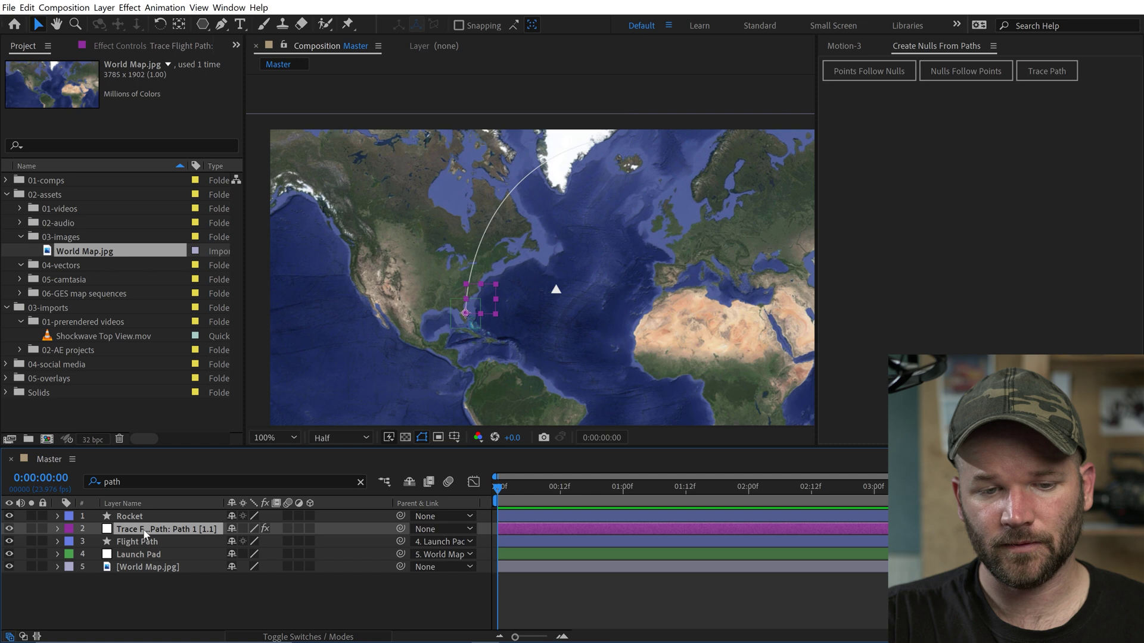
{"action": "left_click_drag", "start_coordinate": [513, 489], "coordinate": [552, 488]}
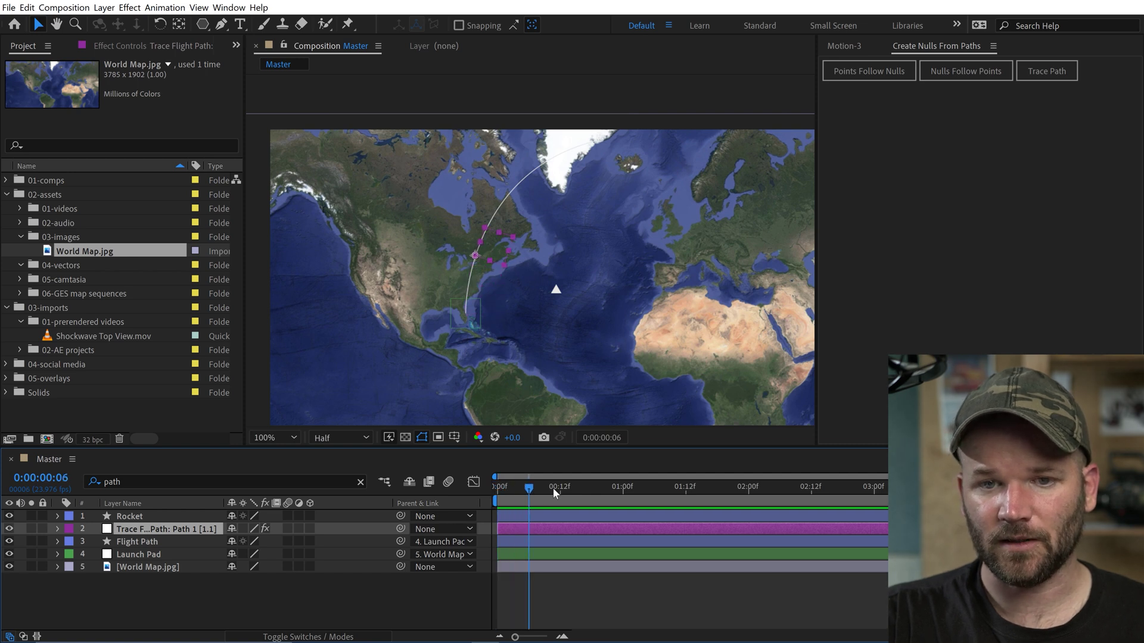
{"action": "left_click_drag", "start_coordinate": [639, 488], "coordinate": [953, 496]}
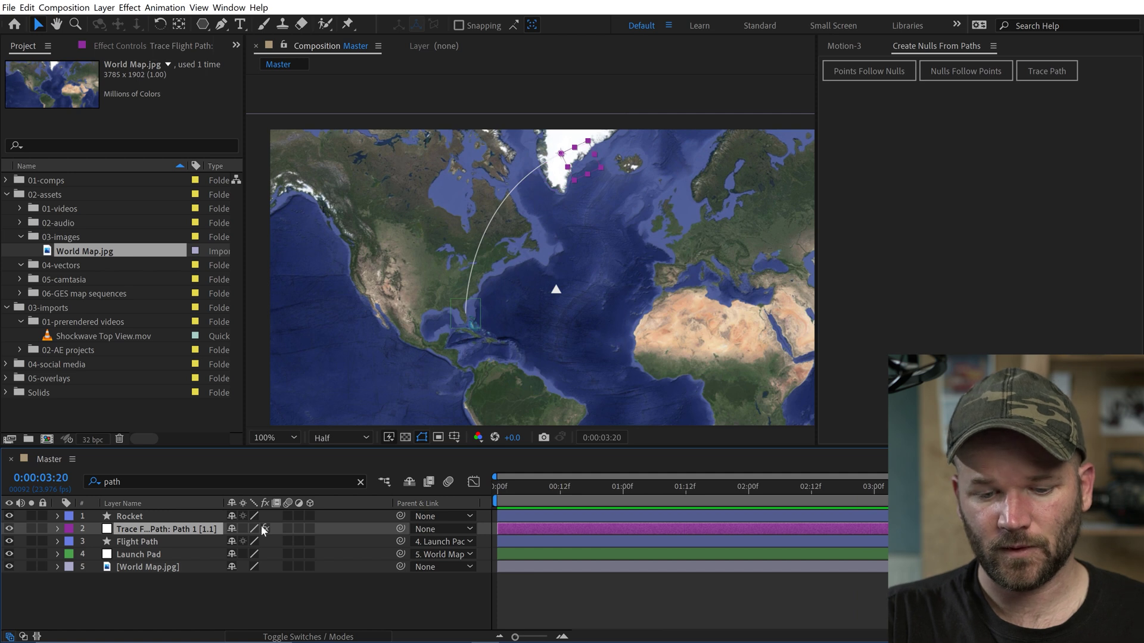
Turn off Loop in the trace null's Trace Path effect.
{"action": "key", "text": "u"}
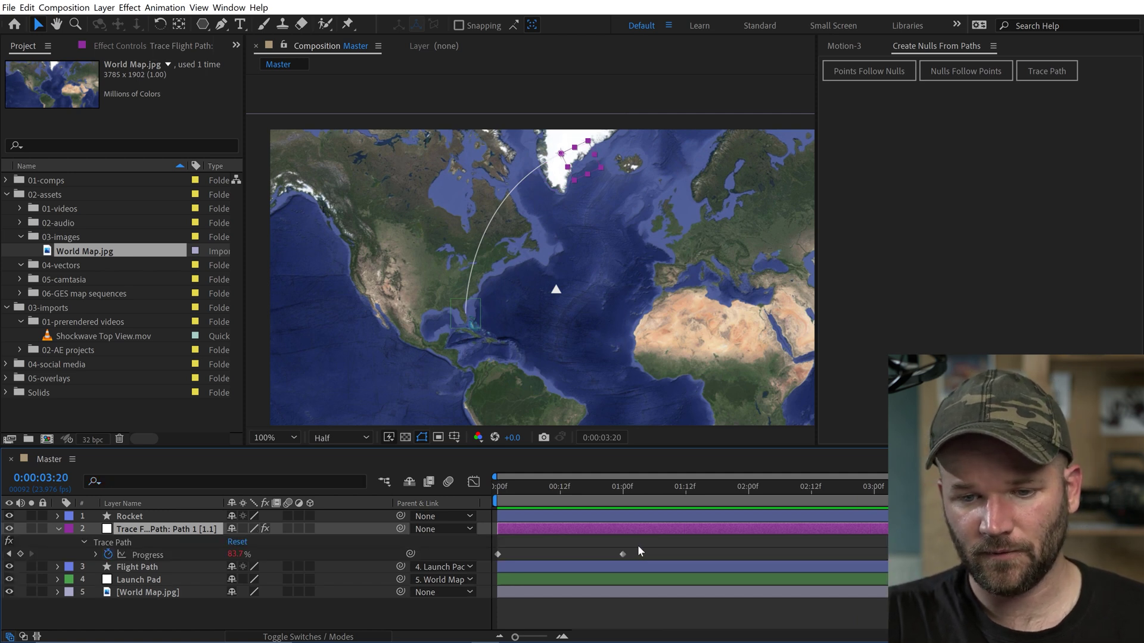
{"action": "left_click", "coordinate": [188, 528]}
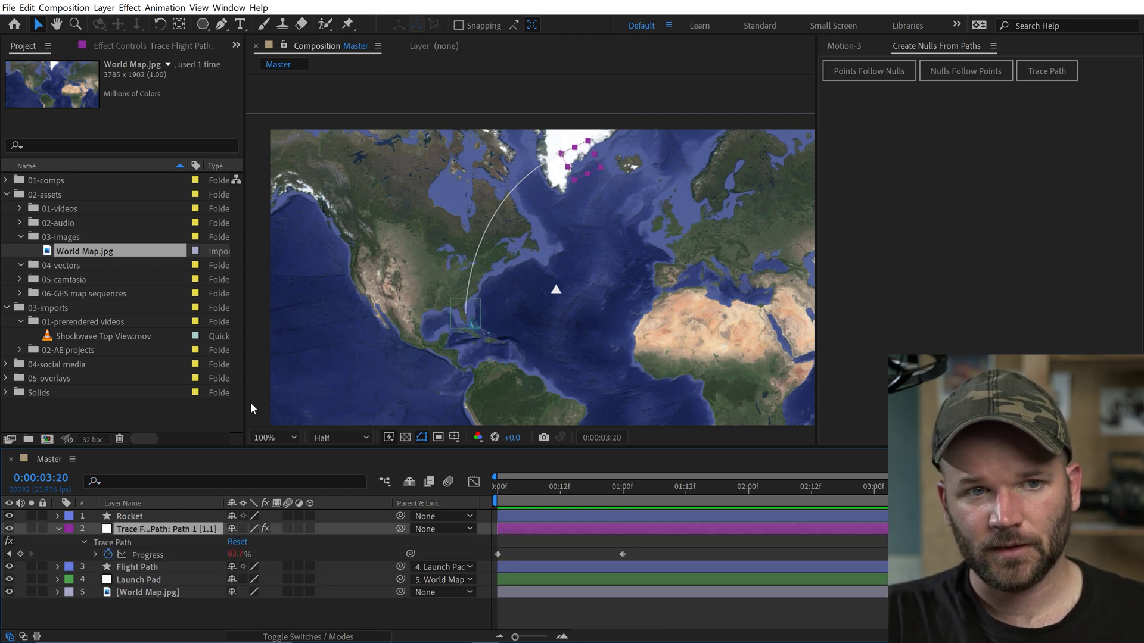
{"action": "left_click", "coordinate": [108, 46]}
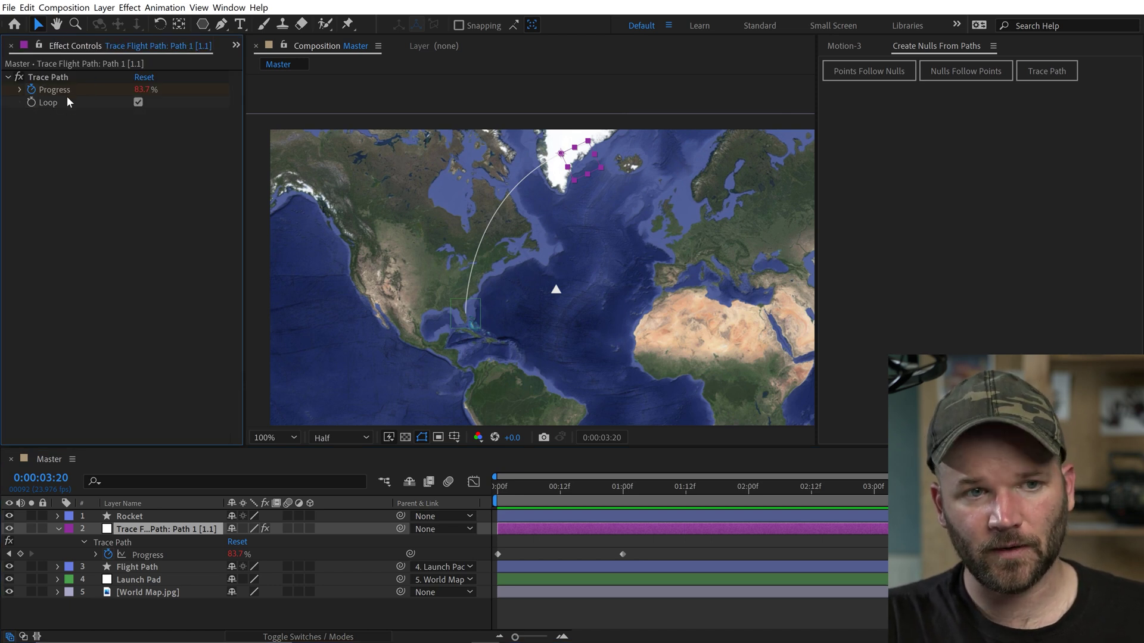
{"action": "left_click", "coordinate": [138, 102]}
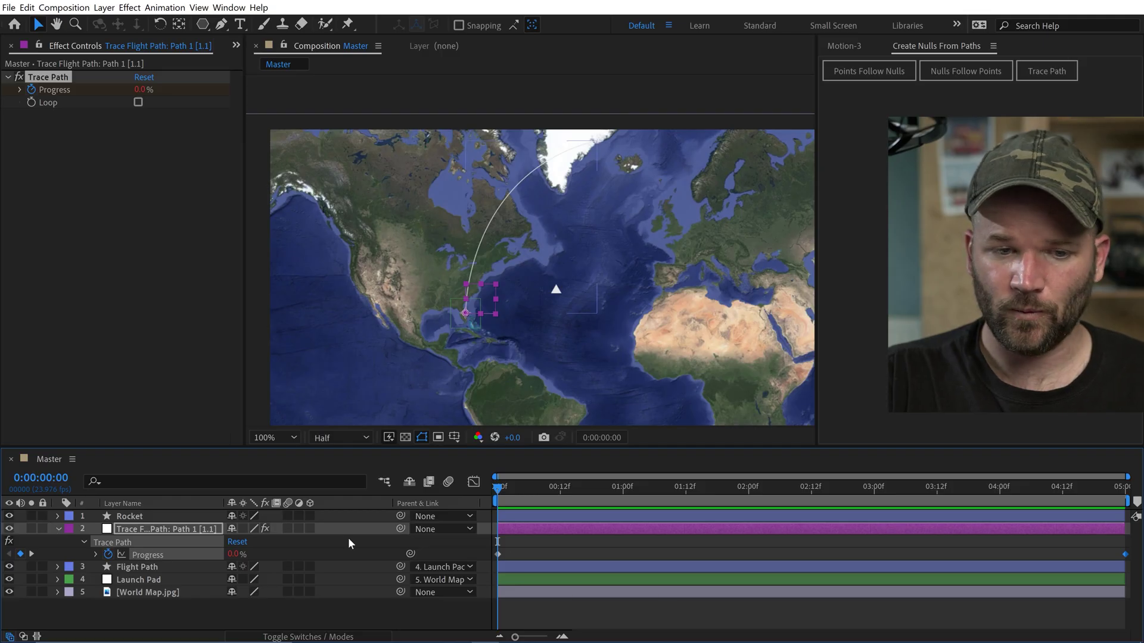
Parent the Rocket layer to the Trace Flight Path null and scrub to watch it follow.
{"action": "left_click", "coordinate": [59, 527]}
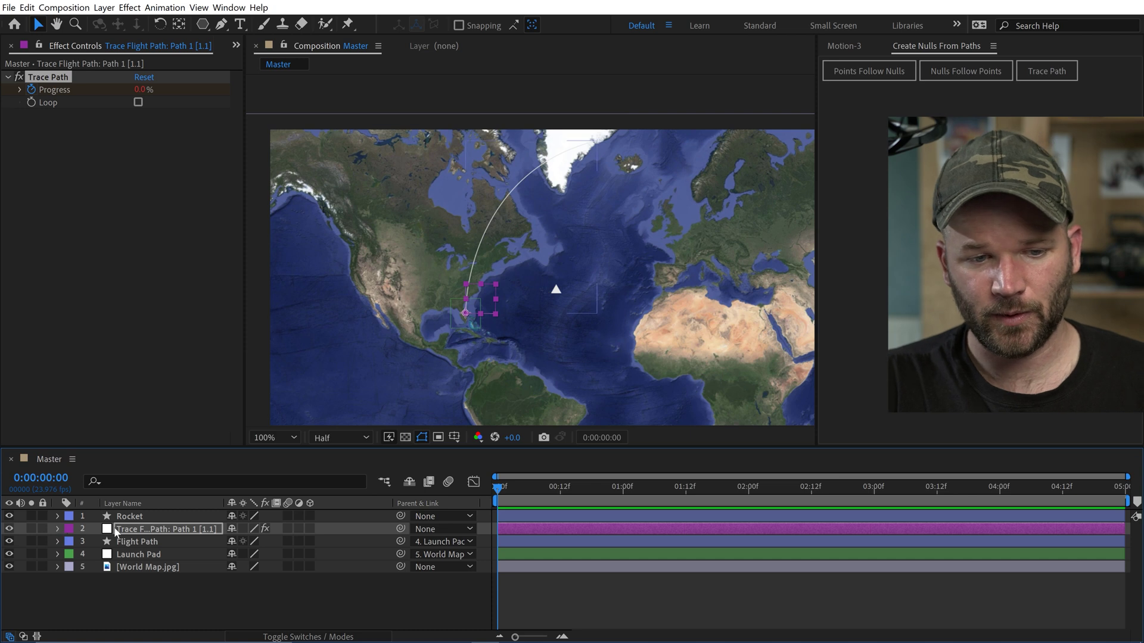
{"action": "left_click", "coordinate": [126, 516]}
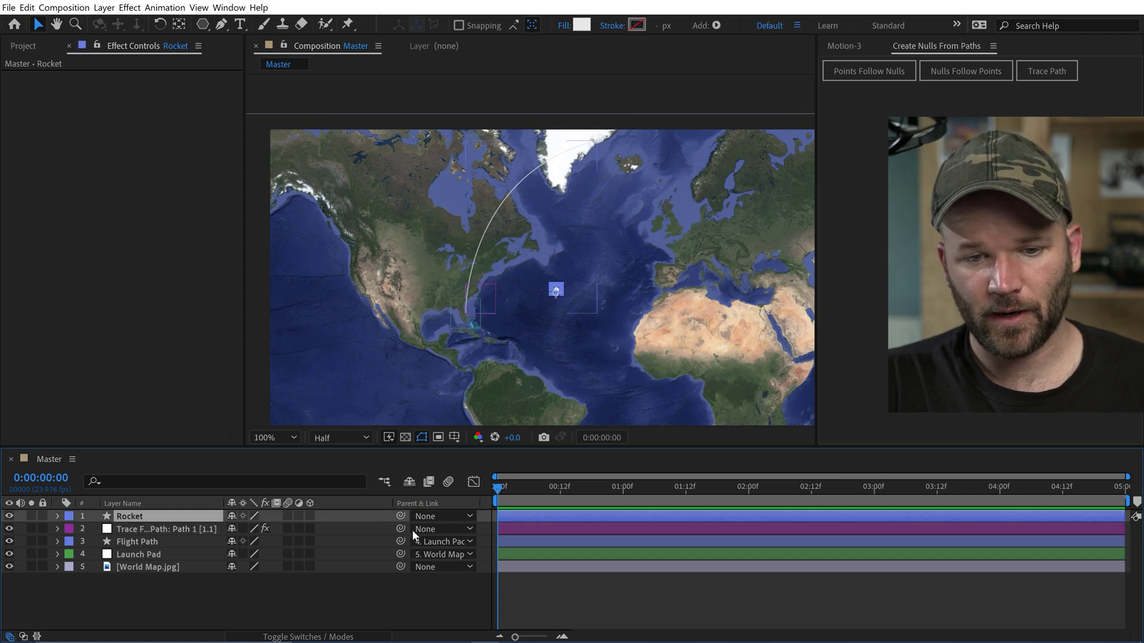
{"action": "left_click_drag", "start_coordinate": [217, 492], "coordinate": [160, 523]}
{"action": "left_click", "coordinate": [350, 602]}
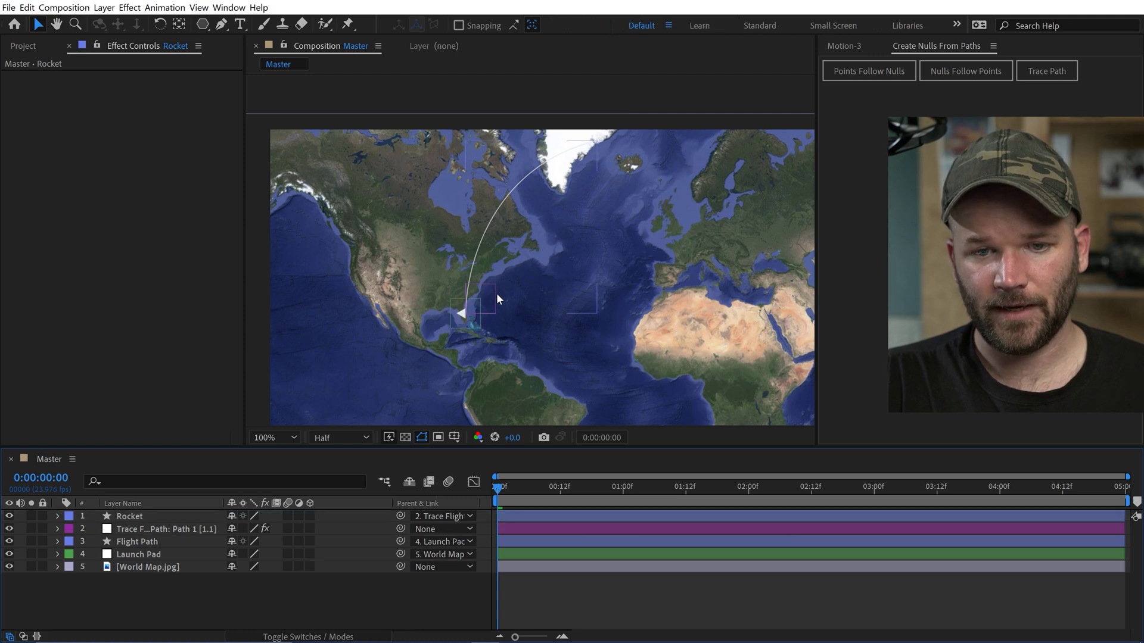
{"action": "key", "text": "period"}
{"action": "key", "text": "h"}
{"action": "left_click_drag", "start_coordinate": [495, 298], "coordinate": [560, 275]}
{"action": "key", "text": "v"}
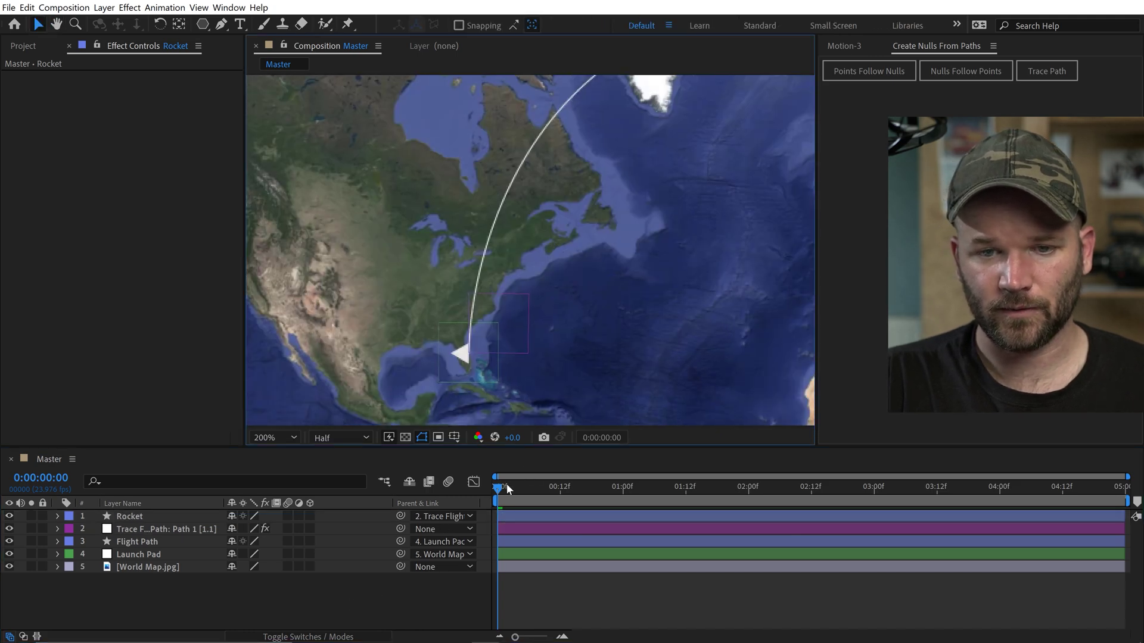
{"action": "left_click_drag", "start_coordinate": [506, 483], "coordinate": [603, 477]}
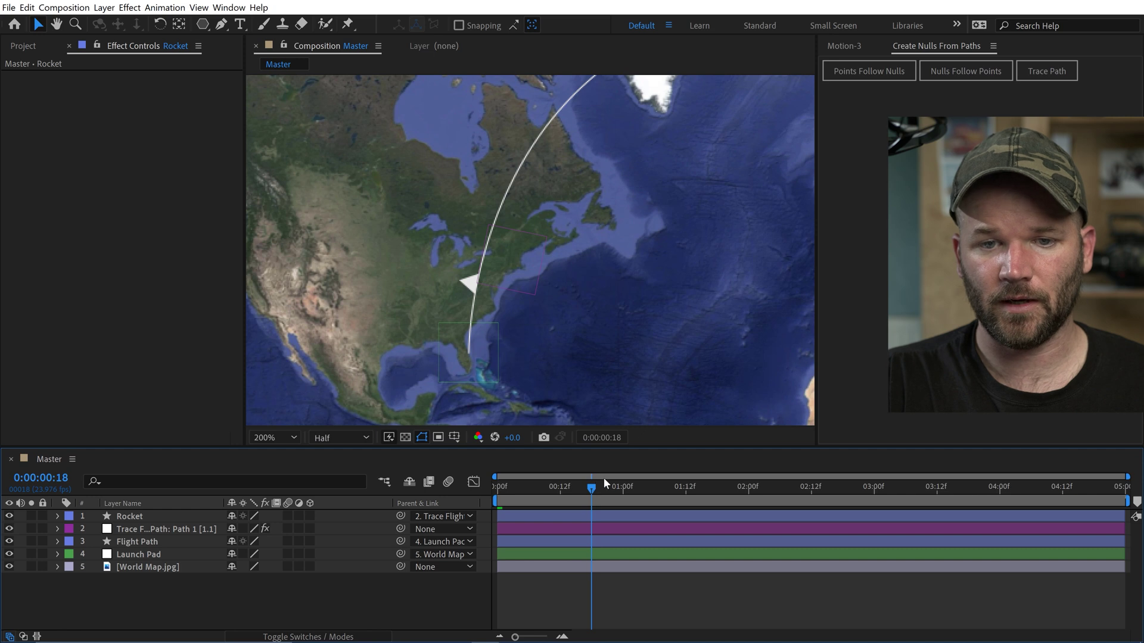
Set the Rocket's Rotation to 90° and scrub the timeline to check its heading.
{"action": "left_click", "coordinate": [141, 522]}
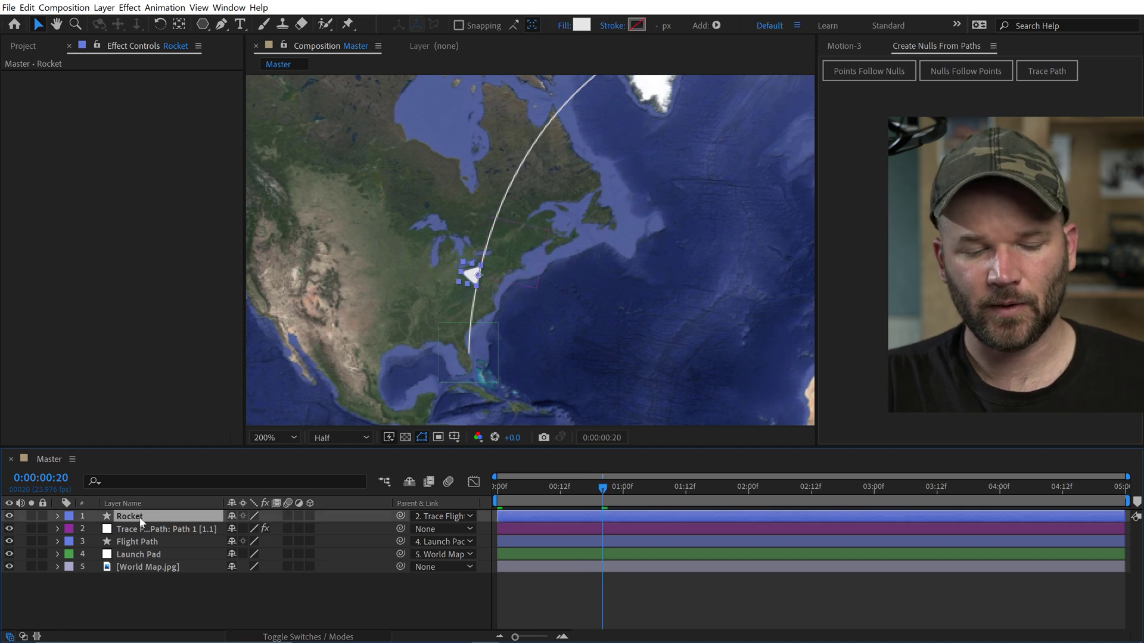
{"action": "key", "text": "t"}
{"action": "key", "text": "r"}
{"action": "left_click", "coordinate": [249, 529]}
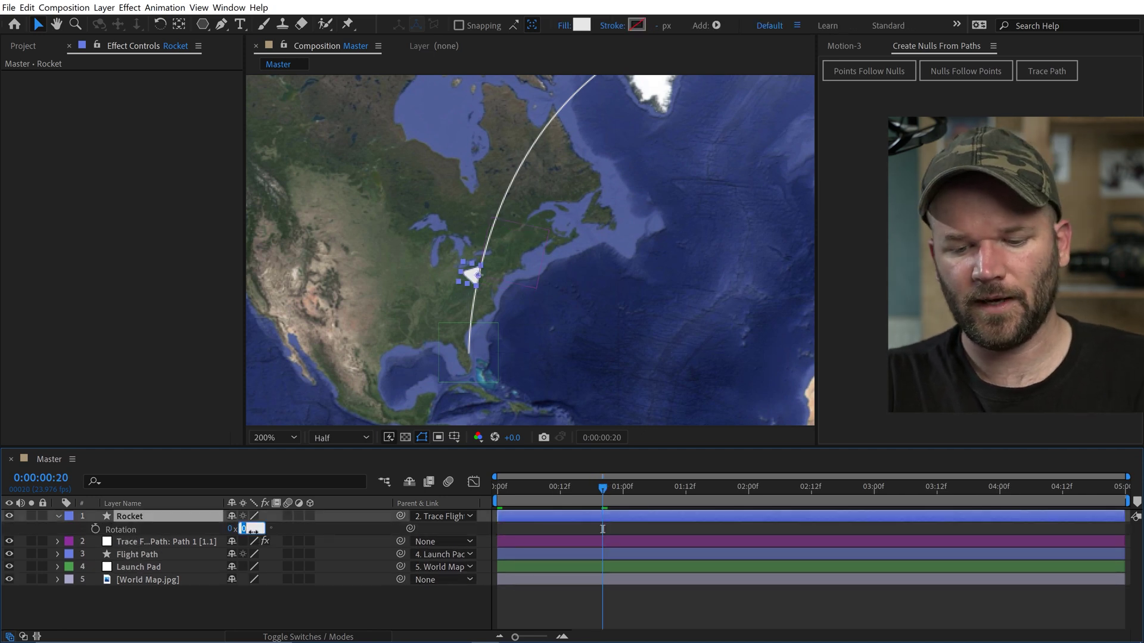
{"action": "type", "text": "90"}
{"action": "key", "text": "Return"}
{"action": "left_click", "coordinate": [516, 587]}
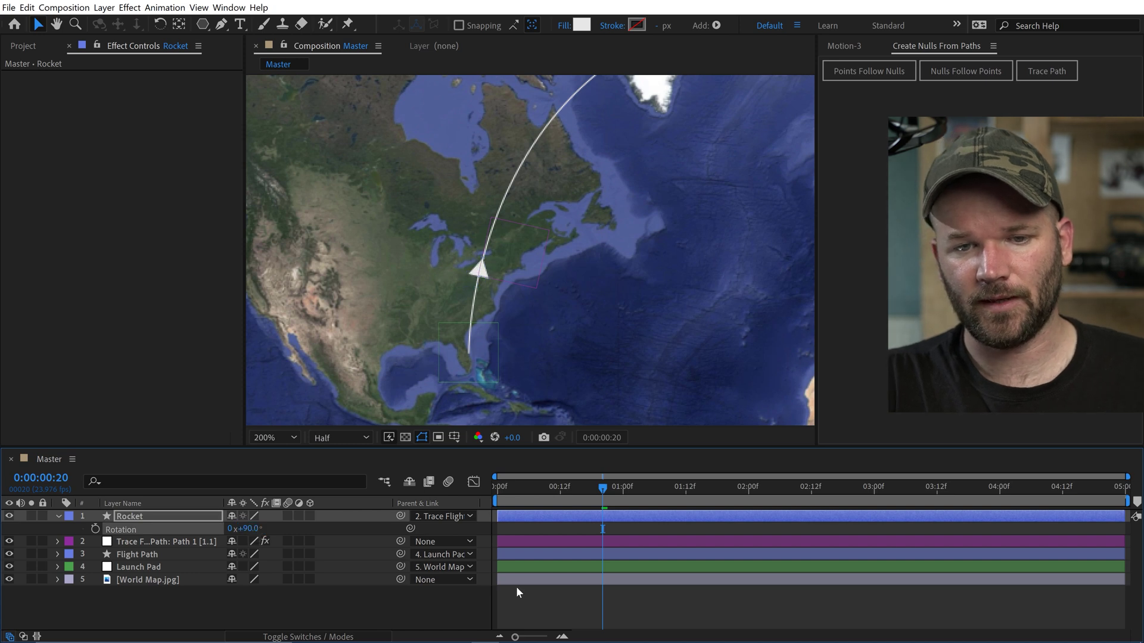
{"action": "left_click_drag", "start_coordinate": [599, 490], "coordinate": [630, 490]}
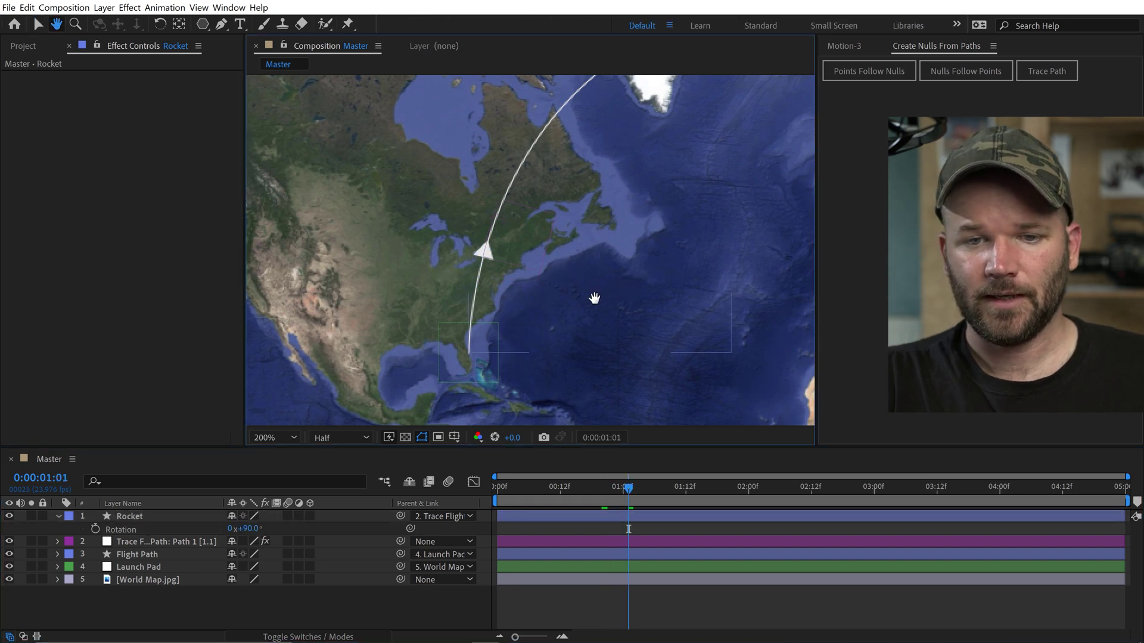
{"action": "left_click_drag", "start_coordinate": [595, 298], "coordinate": [551, 332]}
{"action": "left_click", "coordinate": [625, 492]}
{"action": "left_click_drag", "start_coordinate": [623, 490], "coordinate": [593, 485]}
{"action": "key", "text": "Page_Down"}
{"action": "key", "text": "Page_Down"}
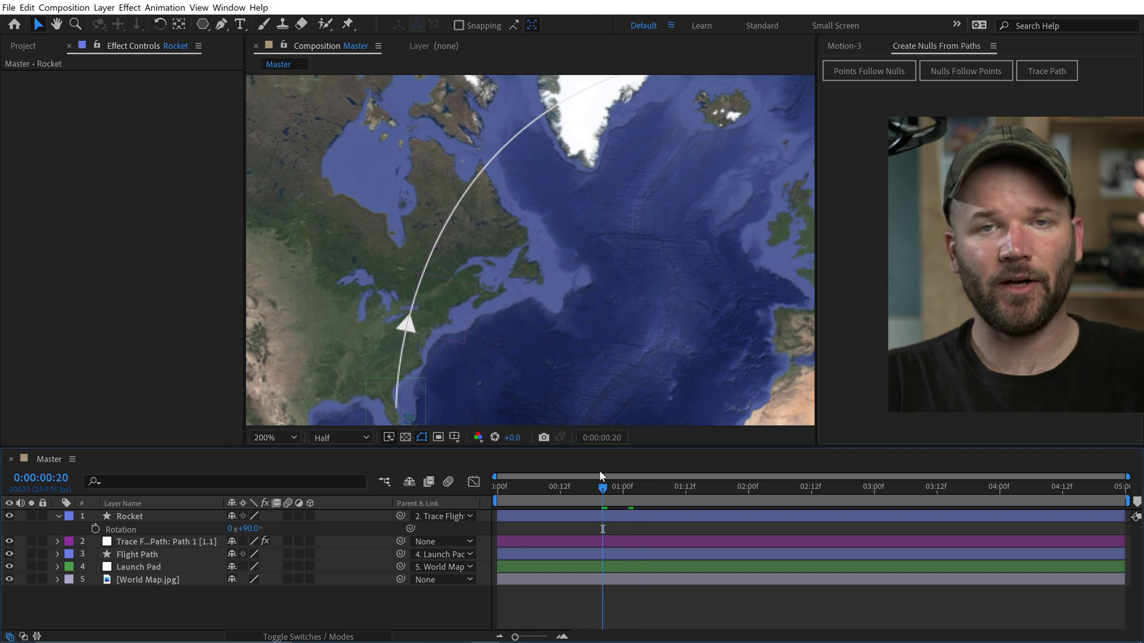
Add Trim Paths to the Flight Path layer, test its End value, then restore 100%.
{"action": "key", "text": "r"}
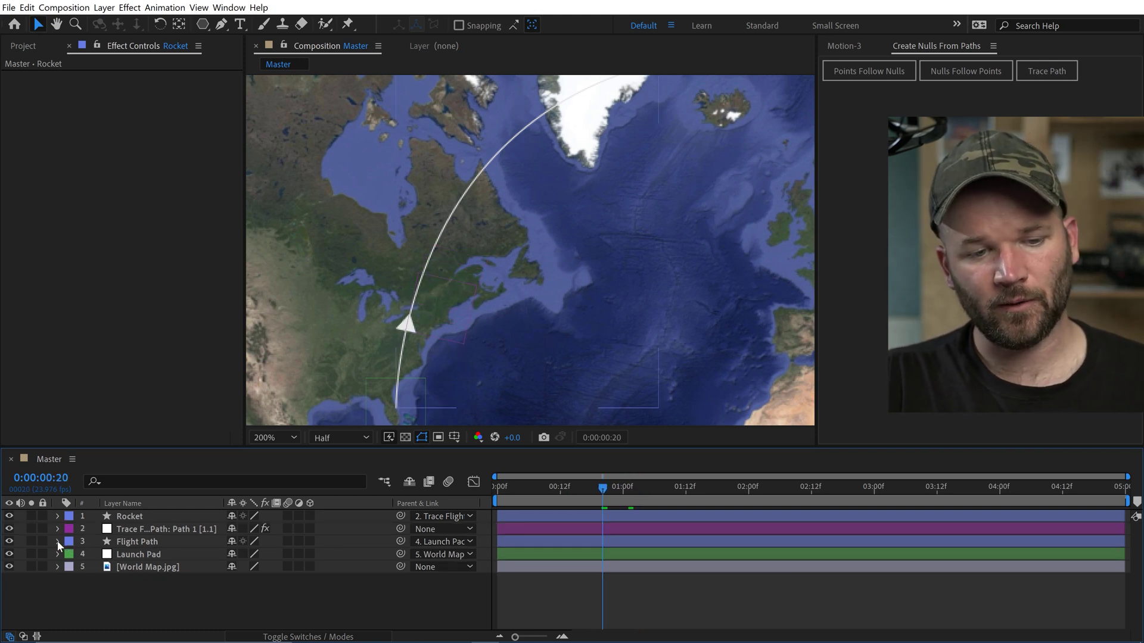
{"action": "left_click", "coordinate": [58, 541]}
{"action": "left_click", "coordinate": [385, 555]}
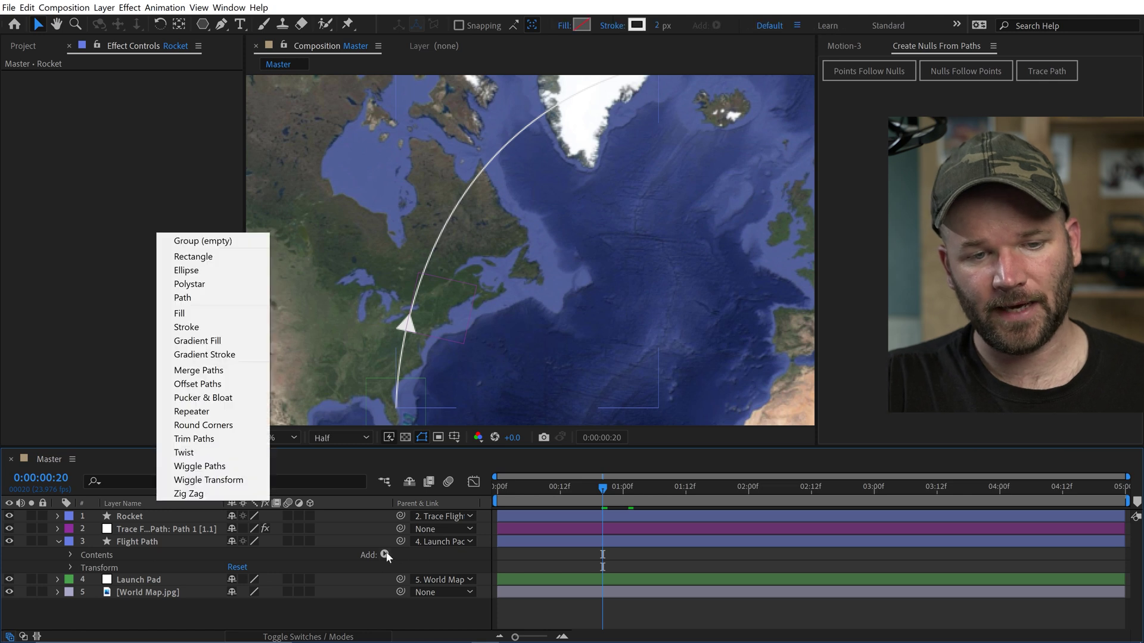
{"action": "left_click", "coordinate": [218, 441]}
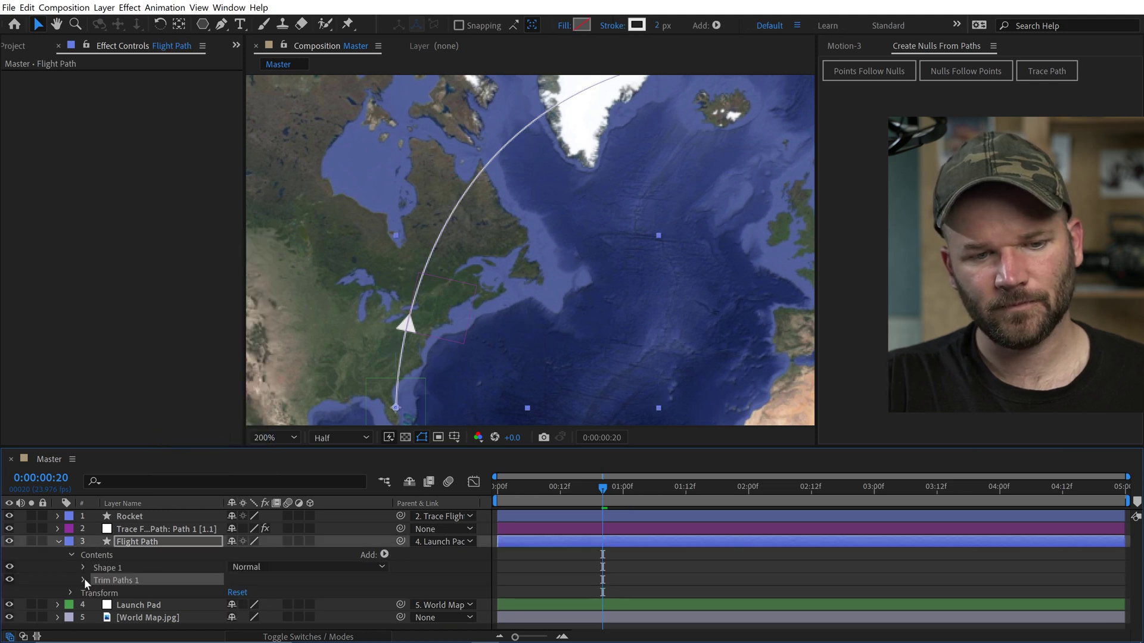
{"action": "left_click", "coordinate": [83, 580]}
{"action": "scroll", "coordinate": [79, 577], "scroll_direction": "down", "scroll_amount": 2}
{"action": "scroll", "coordinate": [136, 563], "scroll_direction": "up", "scroll_amount": 2}
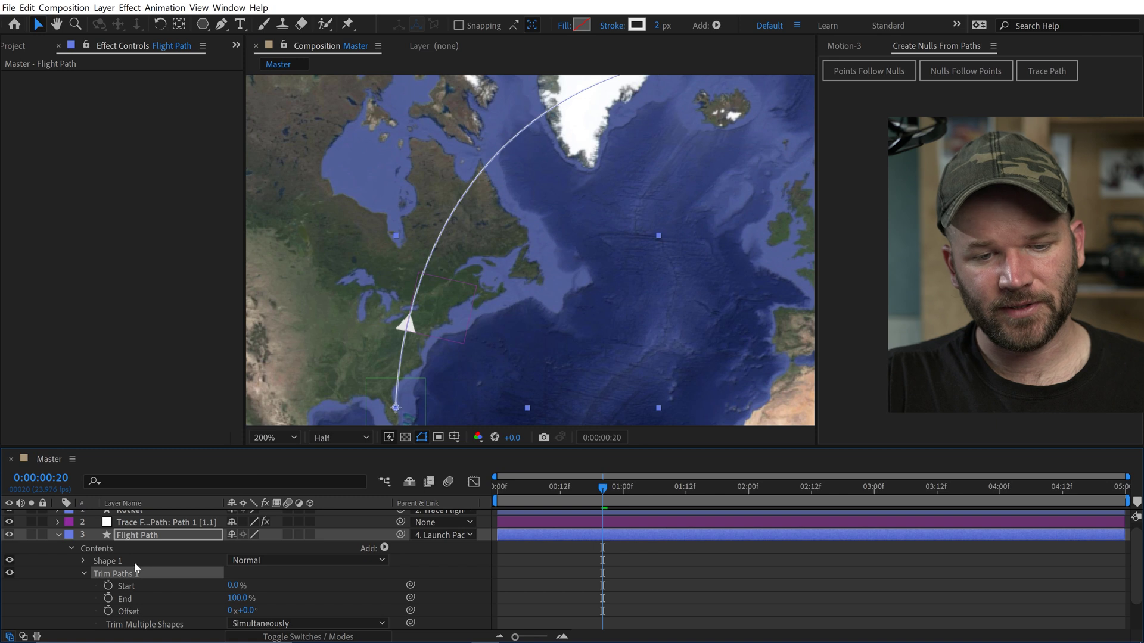
{"action": "left_click_drag", "start_coordinate": [239, 604], "coordinate": [229, 599]}
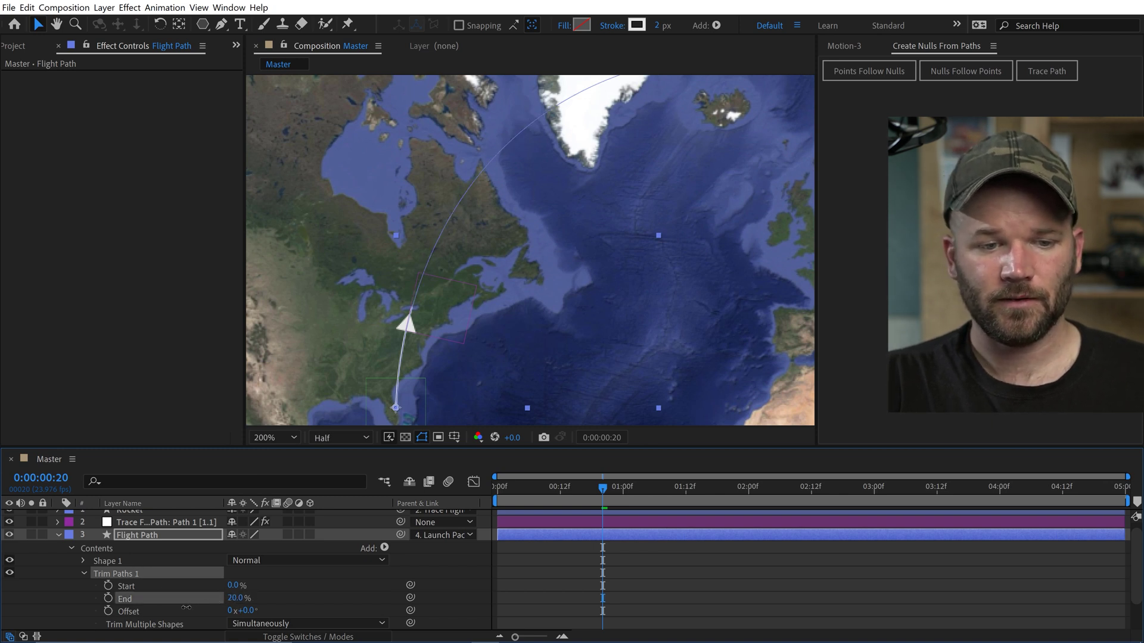
{"action": "left_click_drag", "start_coordinate": [207, 601], "coordinate": [196, 599]}
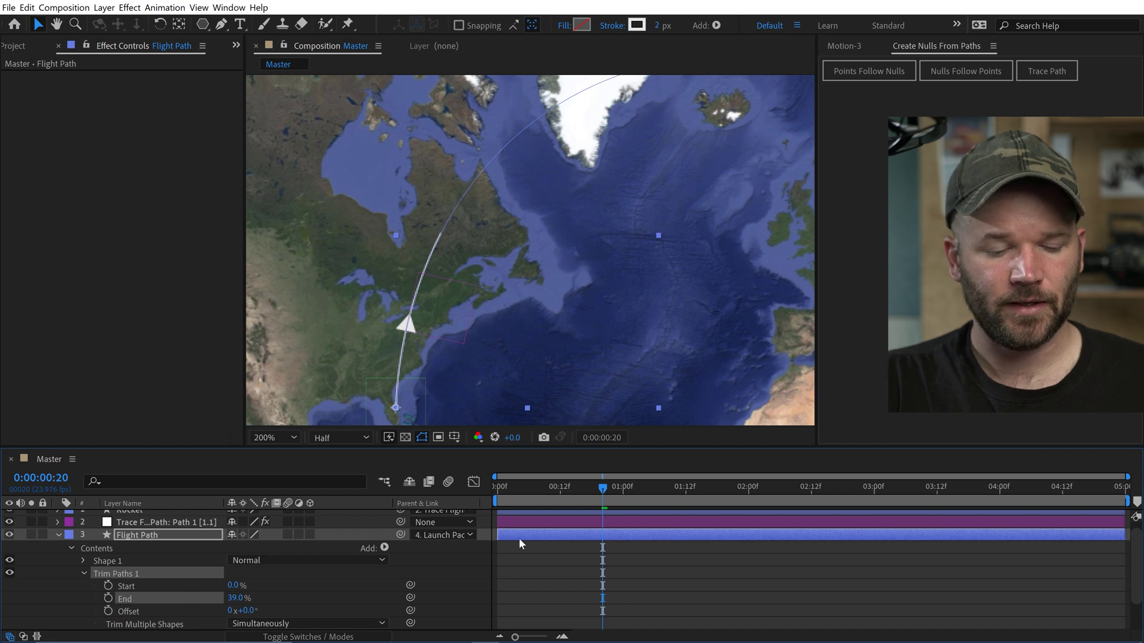
{"action": "key", "text": "ctrl+z"}
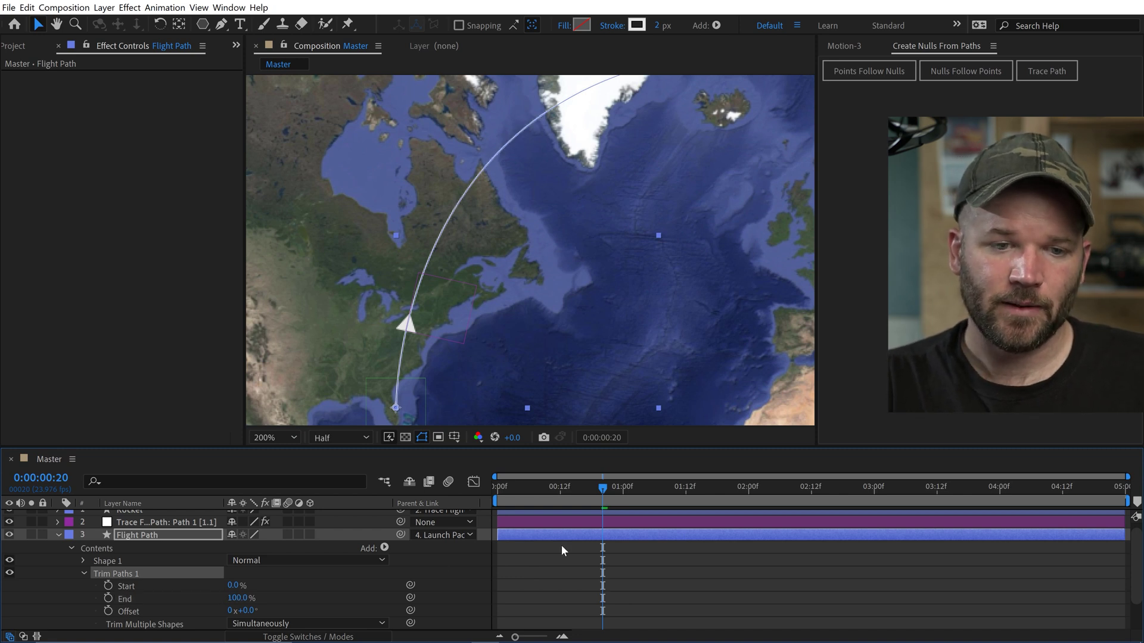
Link Trim Paths End to the Trace Flight Path Progress so the arc draws on.
{"action": "left_click", "coordinate": [137, 524]}
{"action": "scroll", "coordinate": [196, 545], "scroll_direction": "down", "scroll_amount": 3}
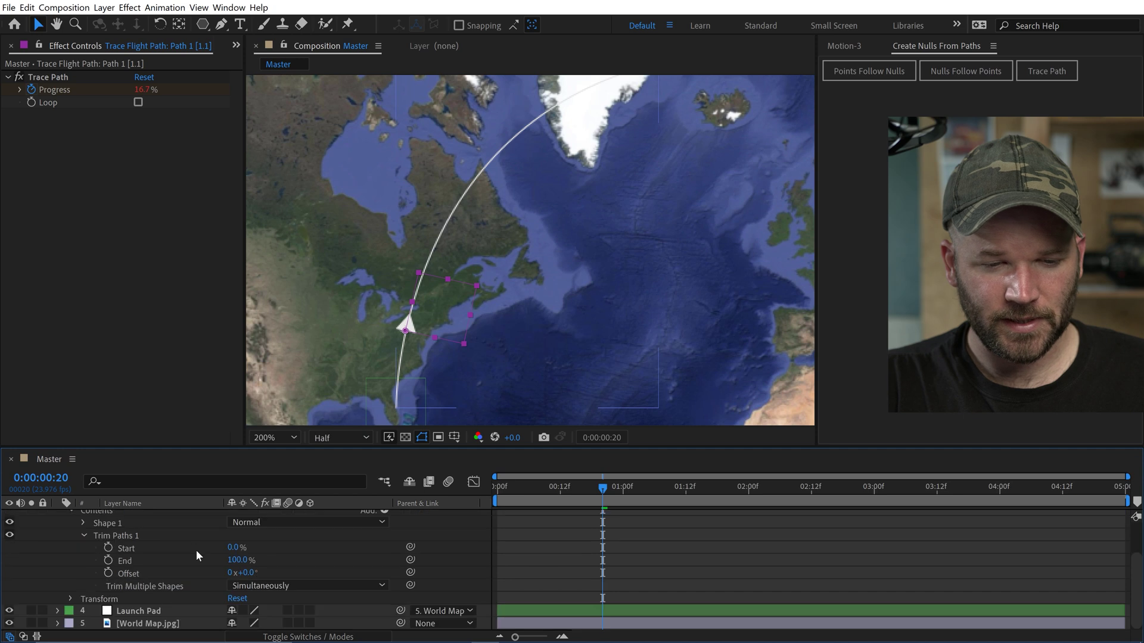
{"action": "scroll", "coordinate": [199, 549], "scroll_direction": "up", "scroll_amount": 3}
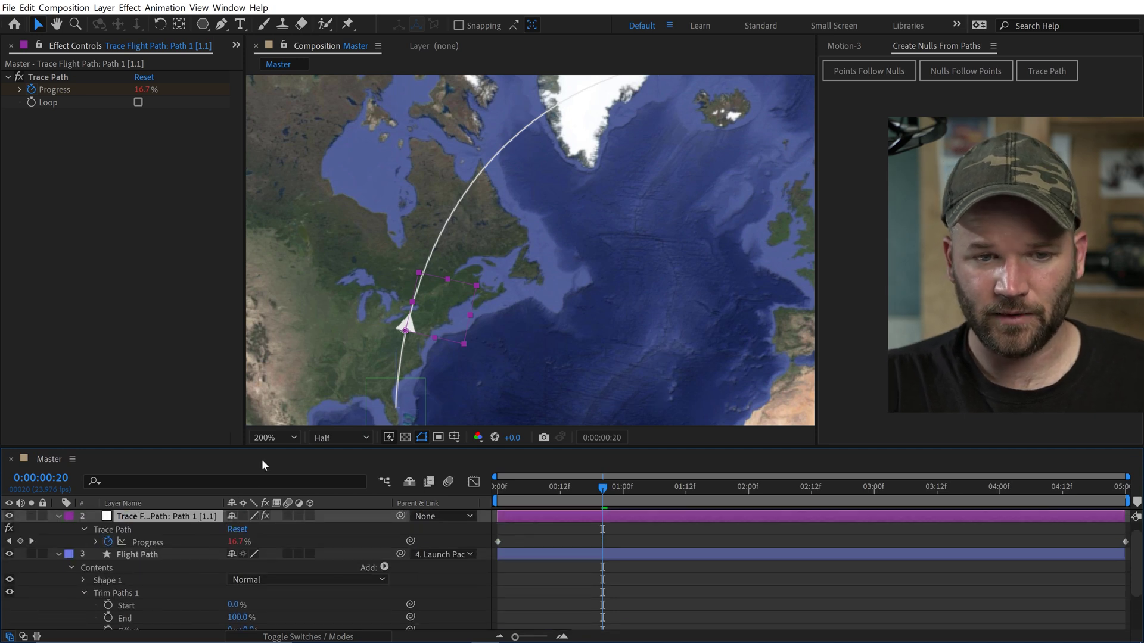
{"action": "left_click_drag", "start_coordinate": [262, 448], "coordinate": [260, 421]}
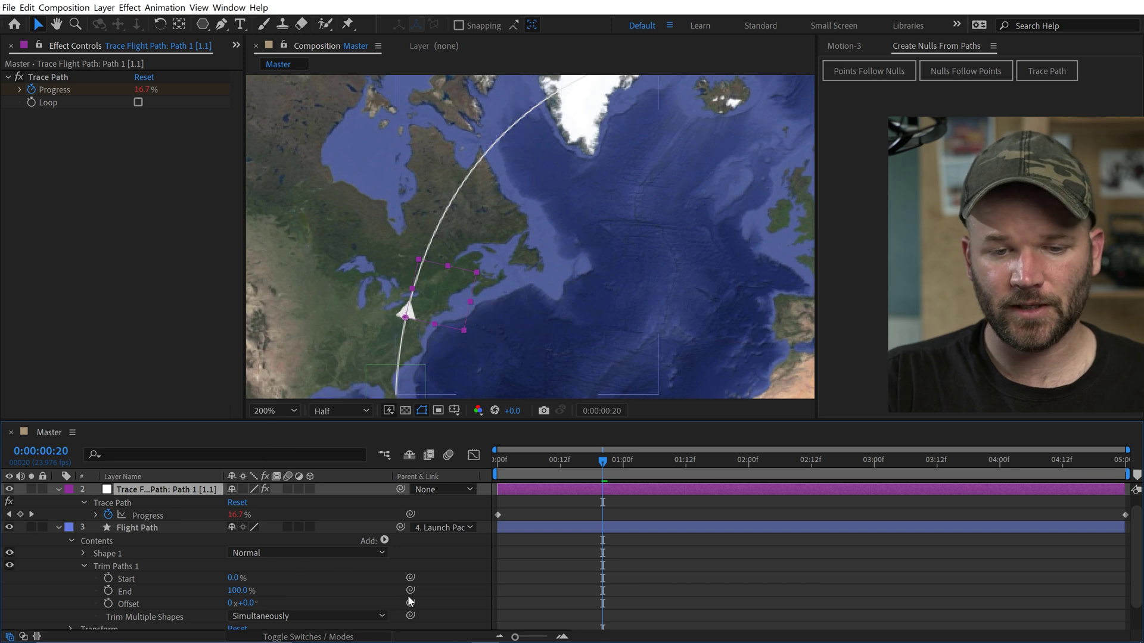
{"action": "left_click_drag", "start_coordinate": [410, 590], "coordinate": [149, 516]}
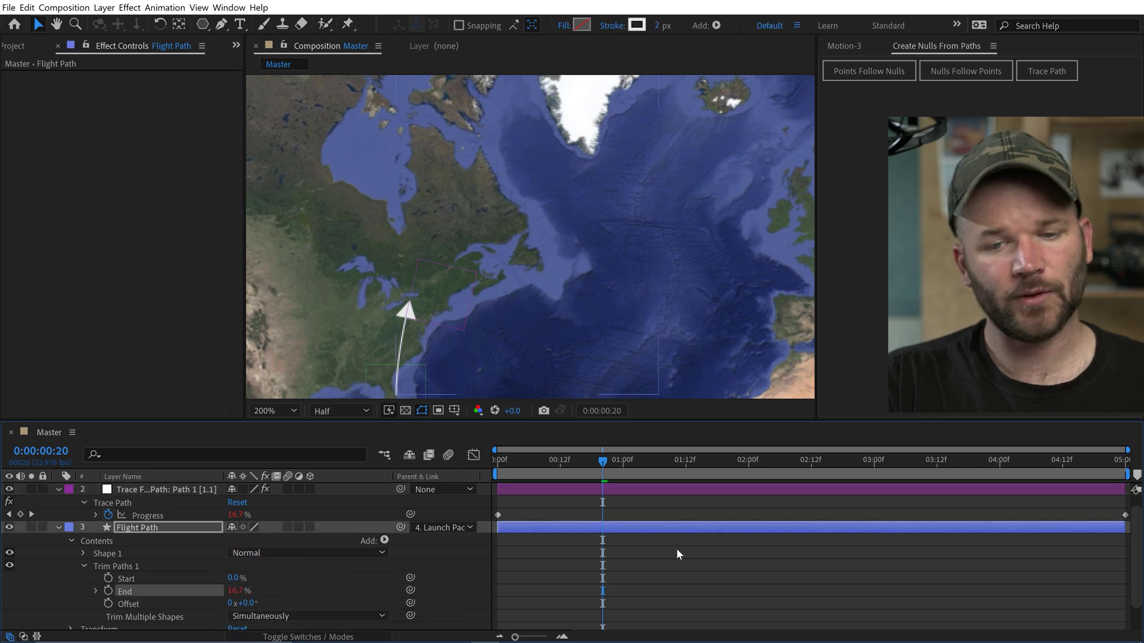
{"action": "key", "text": "u"}
{"action": "left_click", "coordinate": [760, 461]}
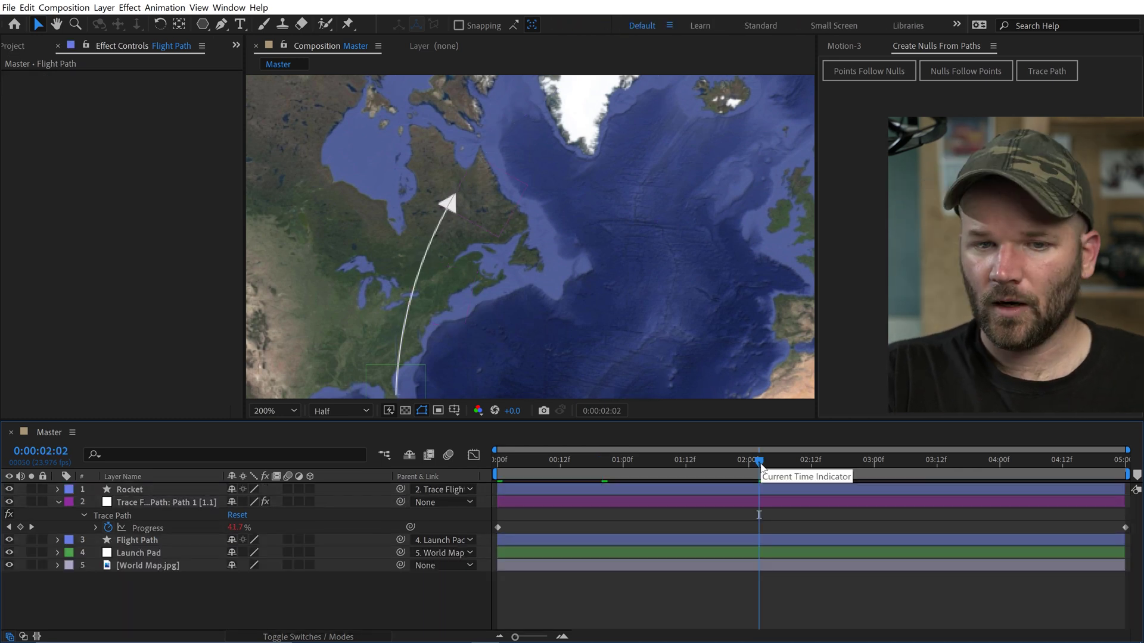
{"action": "scroll", "coordinate": [530, 248], "scroll_direction": "down", "scroll_amount": 2}
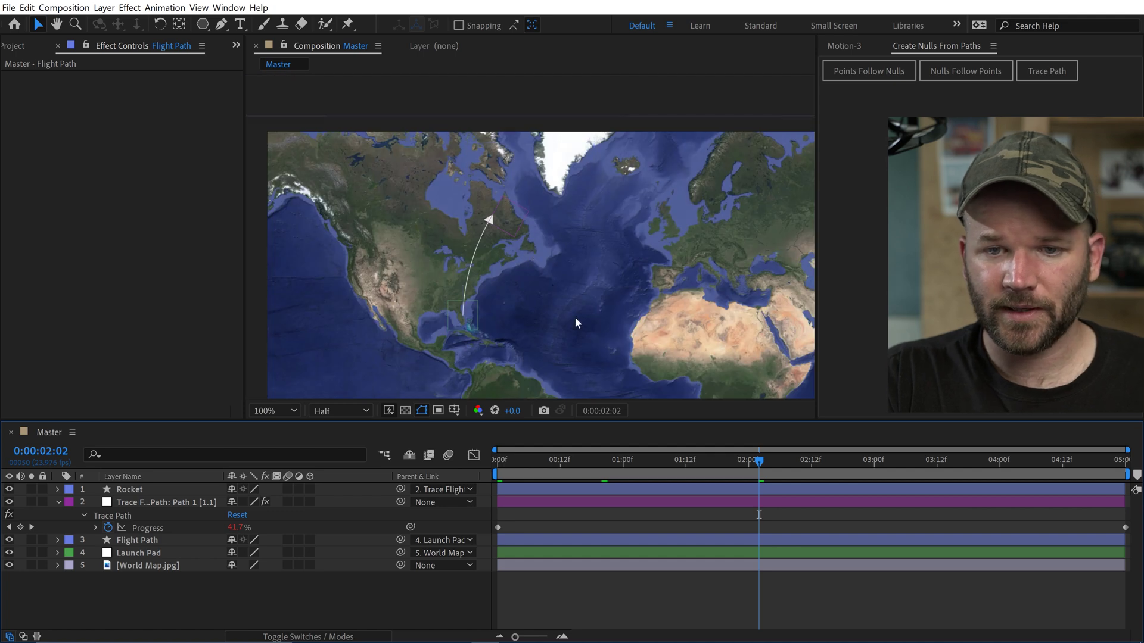
Place Shockwave Top View.mov from the Project panel at the top of the layer stack.
{"action": "key", "text": "space"}
{"action": "left_click_drag", "start_coordinate": [548, 290], "coordinate": [540, 240]}
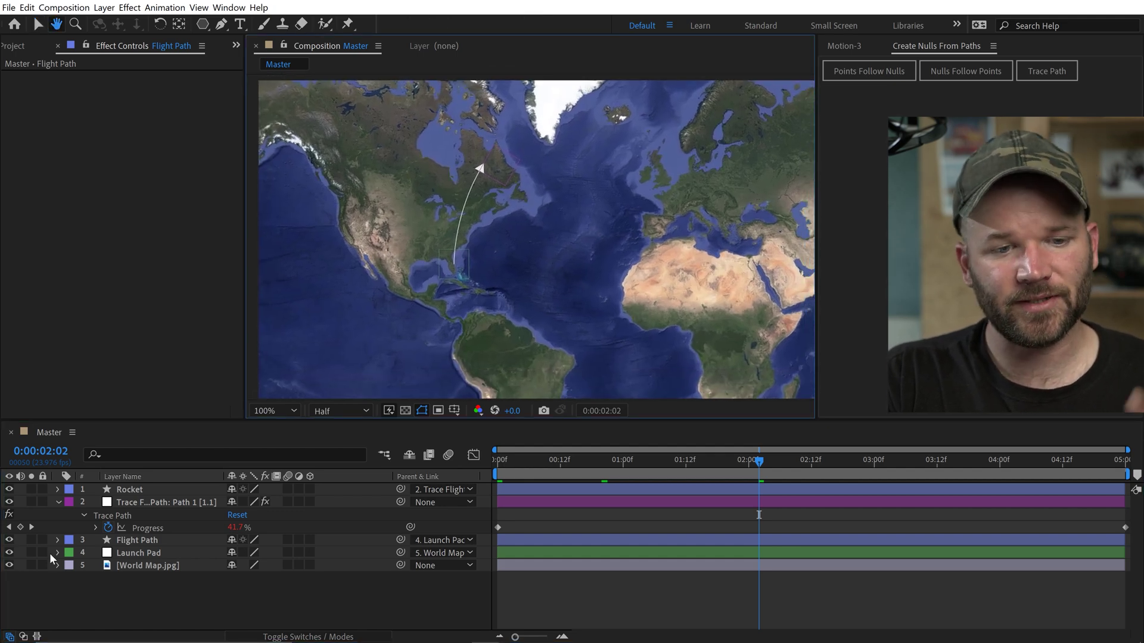
{"action": "left_click", "coordinate": [58, 502]}
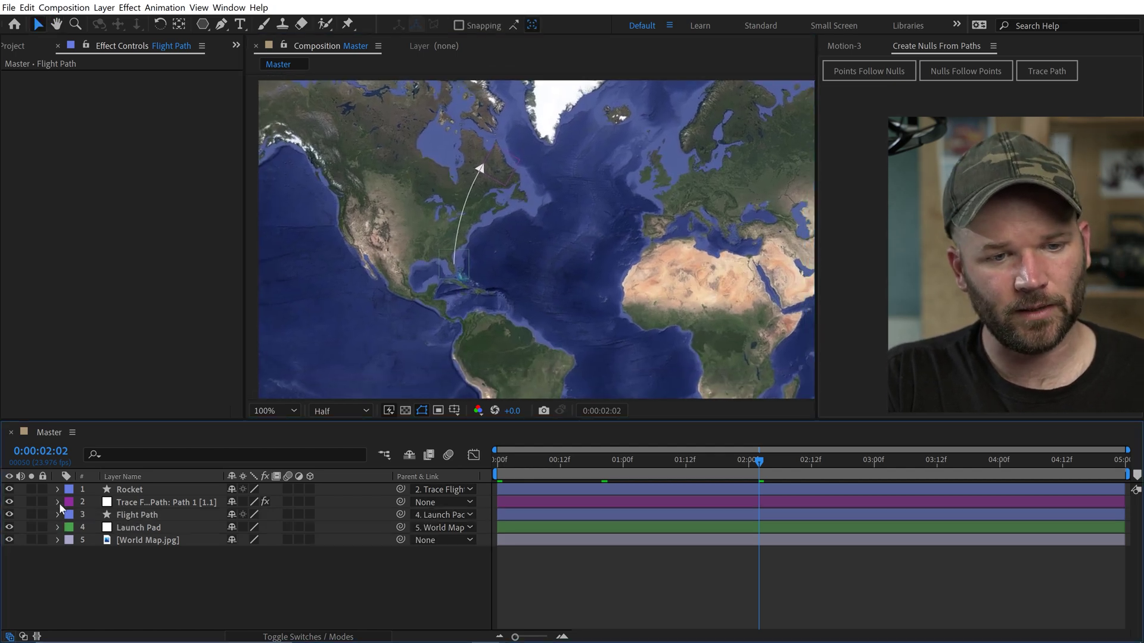
{"action": "left_click", "coordinate": [14, 49]}
{"action": "left_click", "coordinate": [98, 337]}
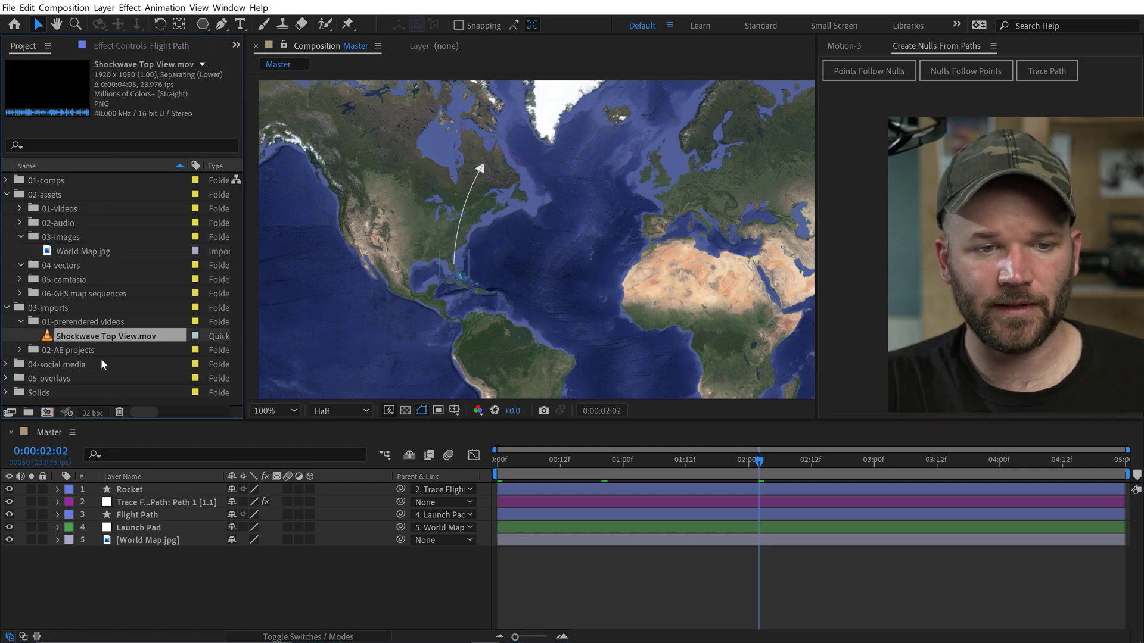
{"action": "left_click_drag", "start_coordinate": [83, 334], "coordinate": [123, 491]}
Preview the animation from the start, then return to an early shockwave frame.
{"action": "left_click_drag", "start_coordinate": [595, 462], "coordinate": [439, 478]}
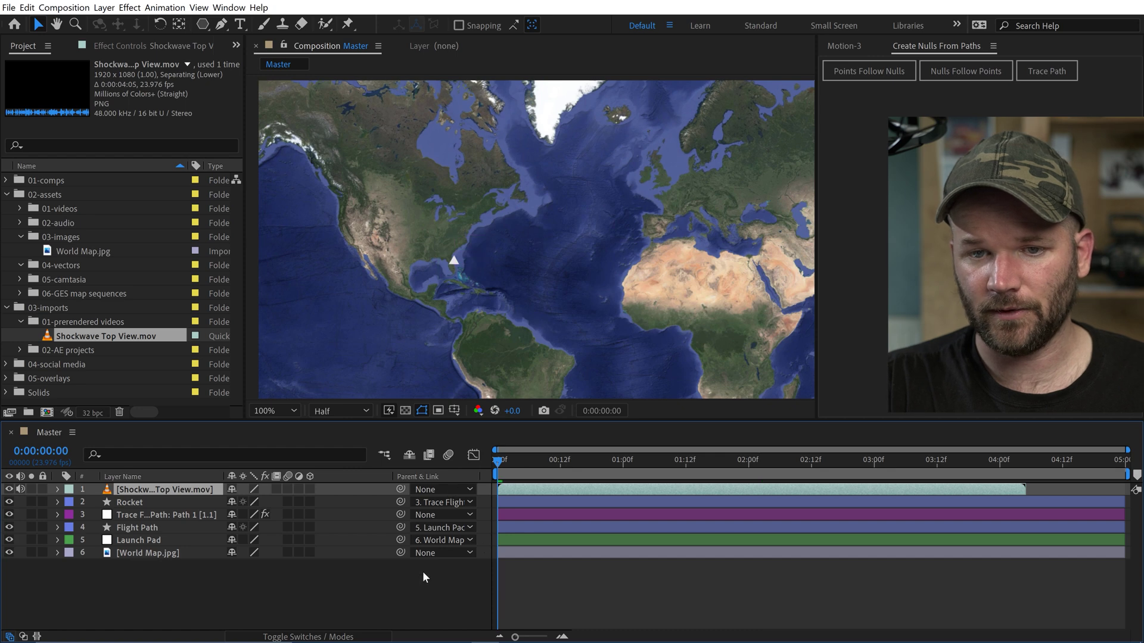
{"action": "key", "text": "space"}
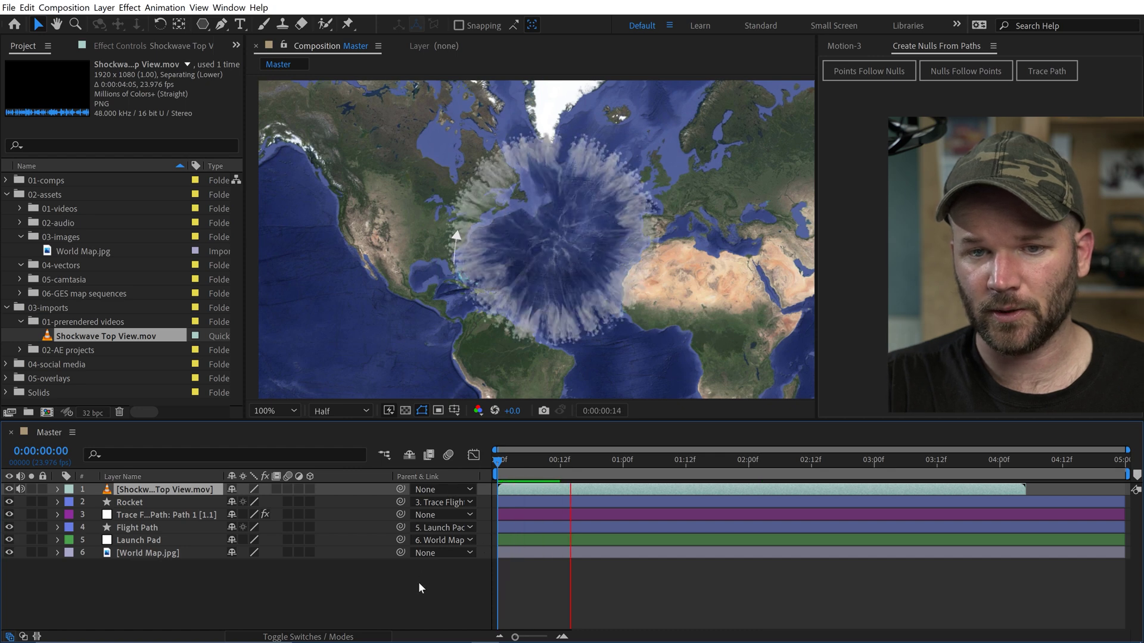
{"action": "key", "text": "space"}
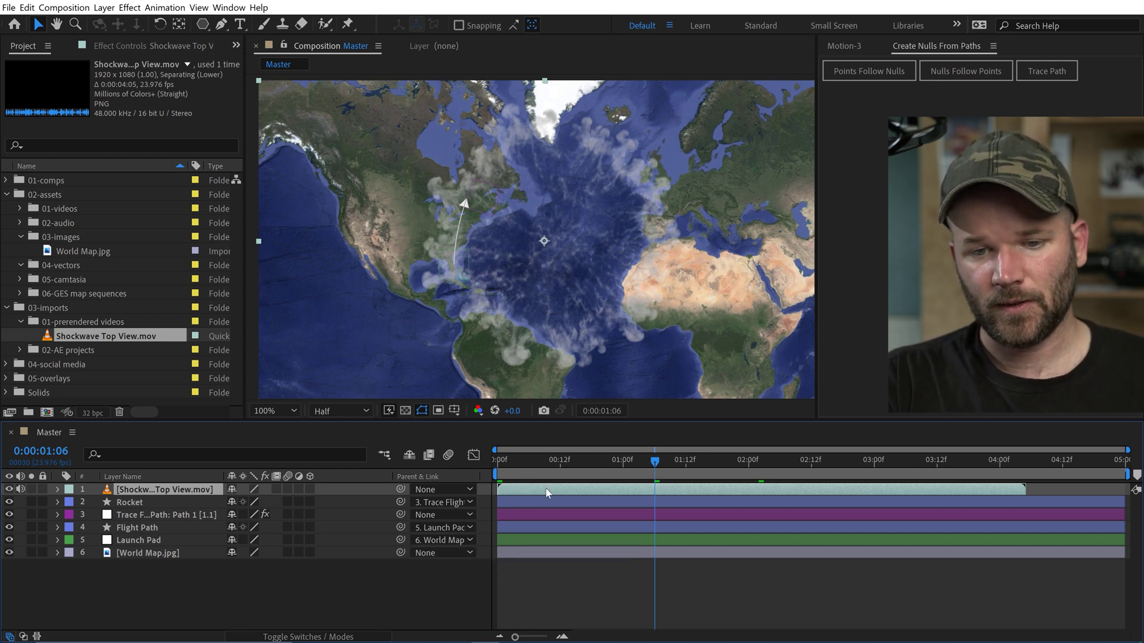
{"action": "left_click_drag", "start_coordinate": [548, 463], "coordinate": [509, 475]}
Move the shockwave clip's anchor point to the centre of the burst with Pan Behind.
{"action": "scroll", "coordinate": [557, 253], "scroll_direction": "up", "scroll_amount": 4}
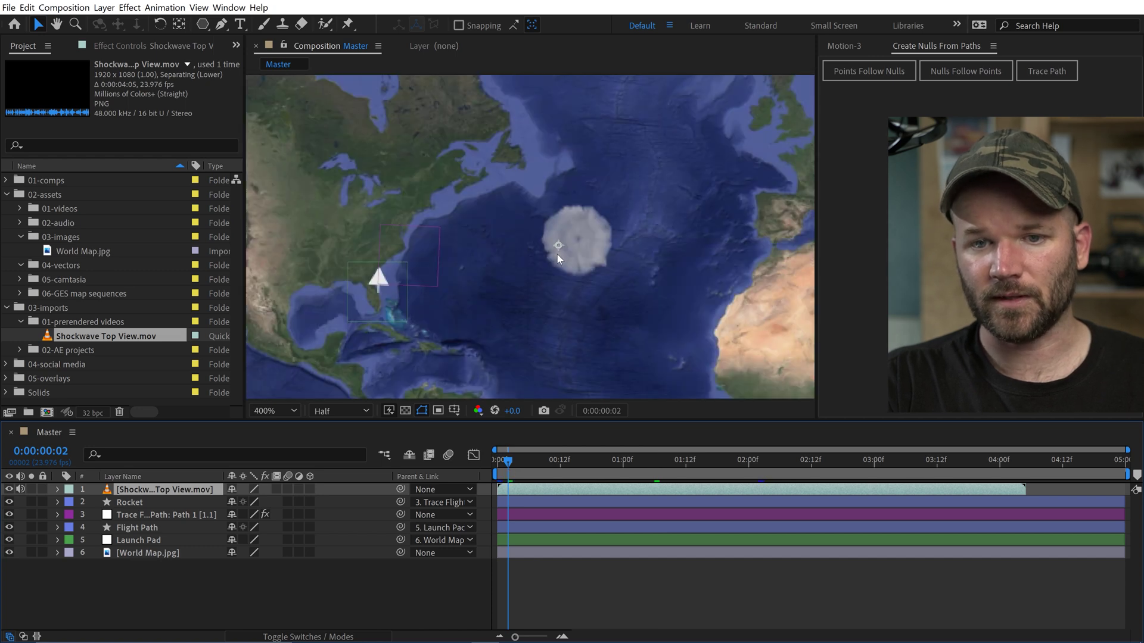
{"action": "key", "text": "space"}
{"action": "left_click_drag", "start_coordinate": [615, 230], "coordinate": [581, 268]}
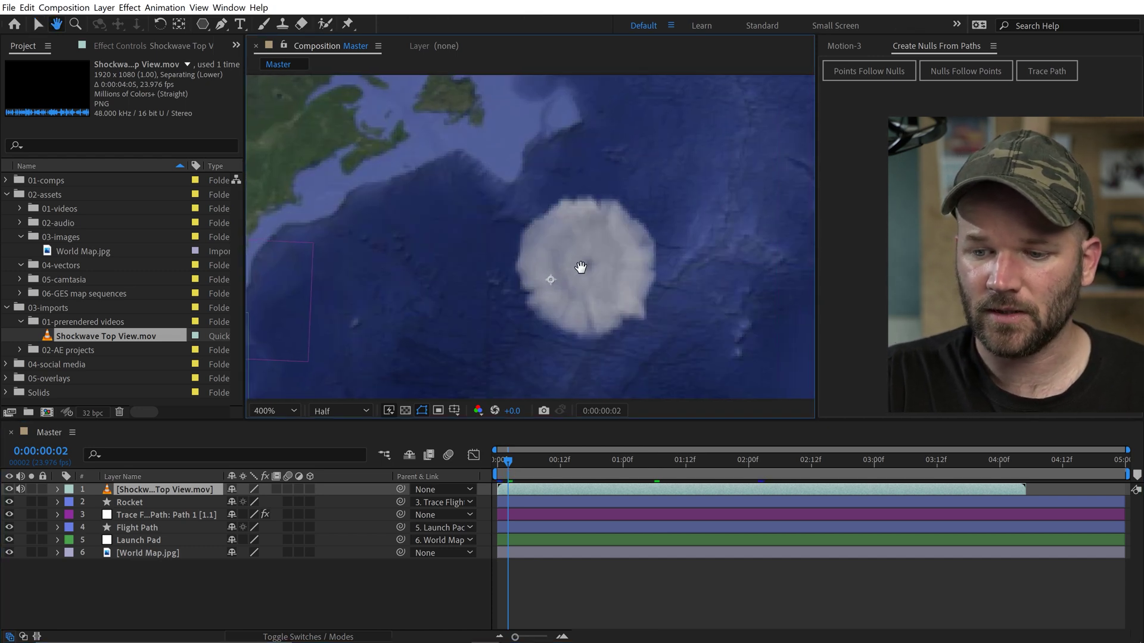
{"action": "left_click", "coordinate": [178, 25]}
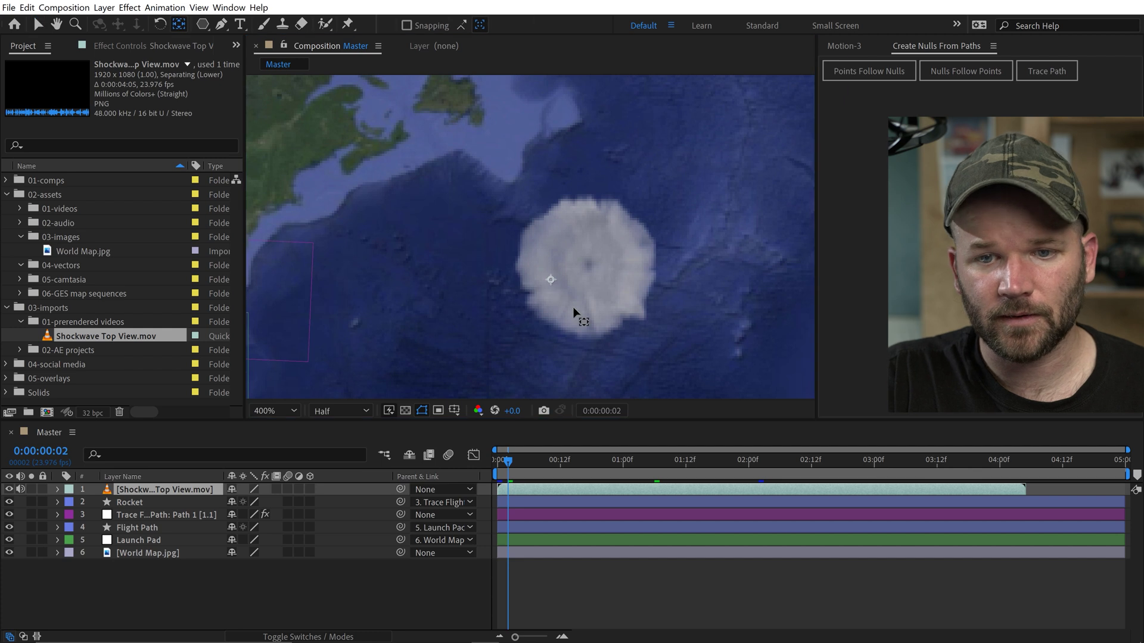
{"action": "left_click_drag", "start_coordinate": [550, 279], "coordinate": [588, 269]}
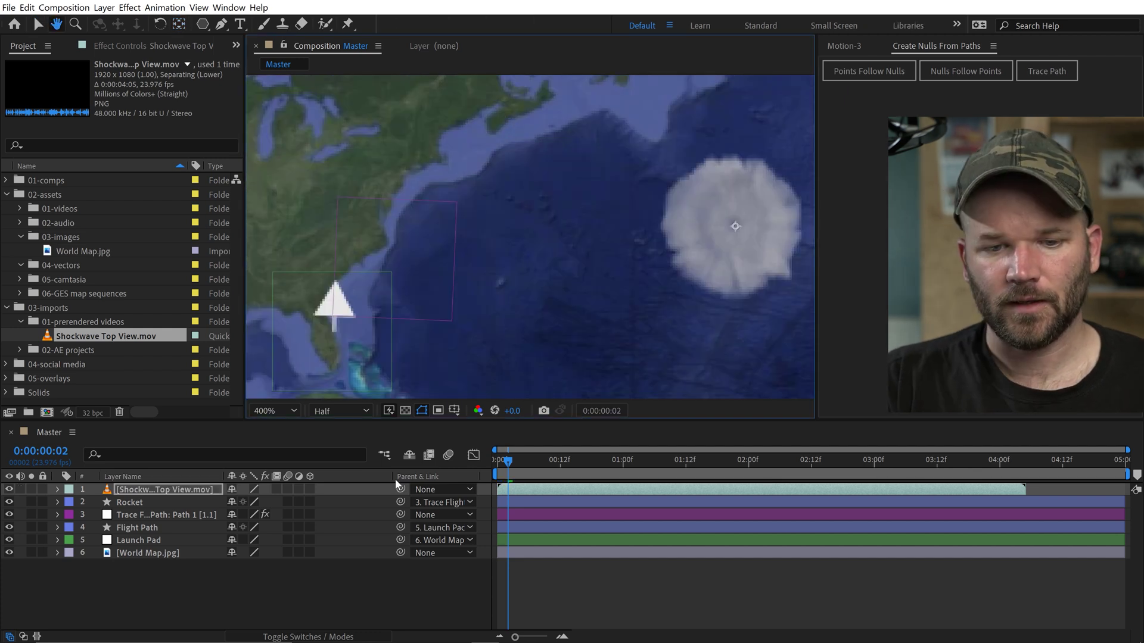
Parent the shockwave layer to Launch Pad and place it just above World Map.jpg.
{"action": "key", "text": "v"}
{"action": "left_click_drag", "start_coordinate": [401, 489], "coordinate": [133, 538]}
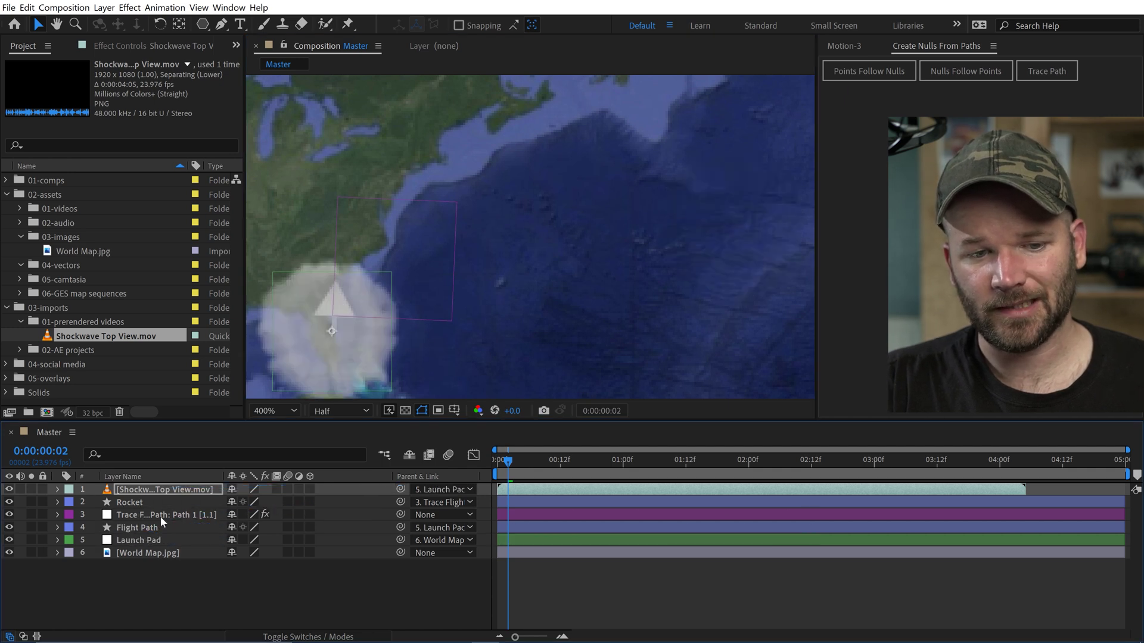
{"action": "left_click_drag", "start_coordinate": [150, 489], "coordinate": [142, 544]}
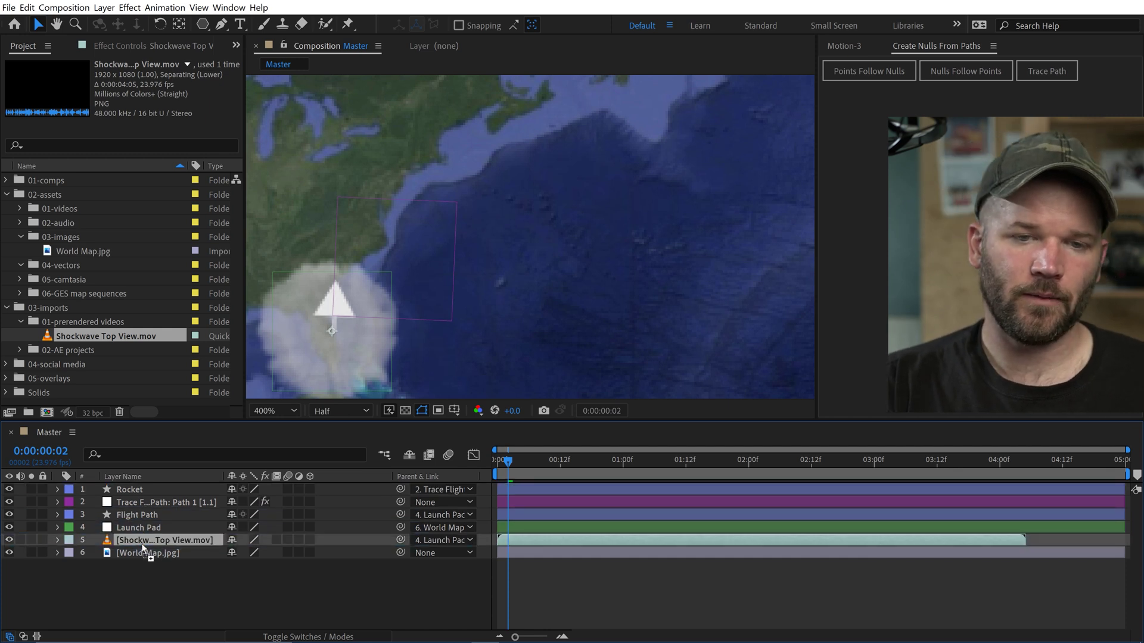
Scale the shockwave layer to 15% and preview it puffing at the launch point.
{"action": "key", "text": "s"}
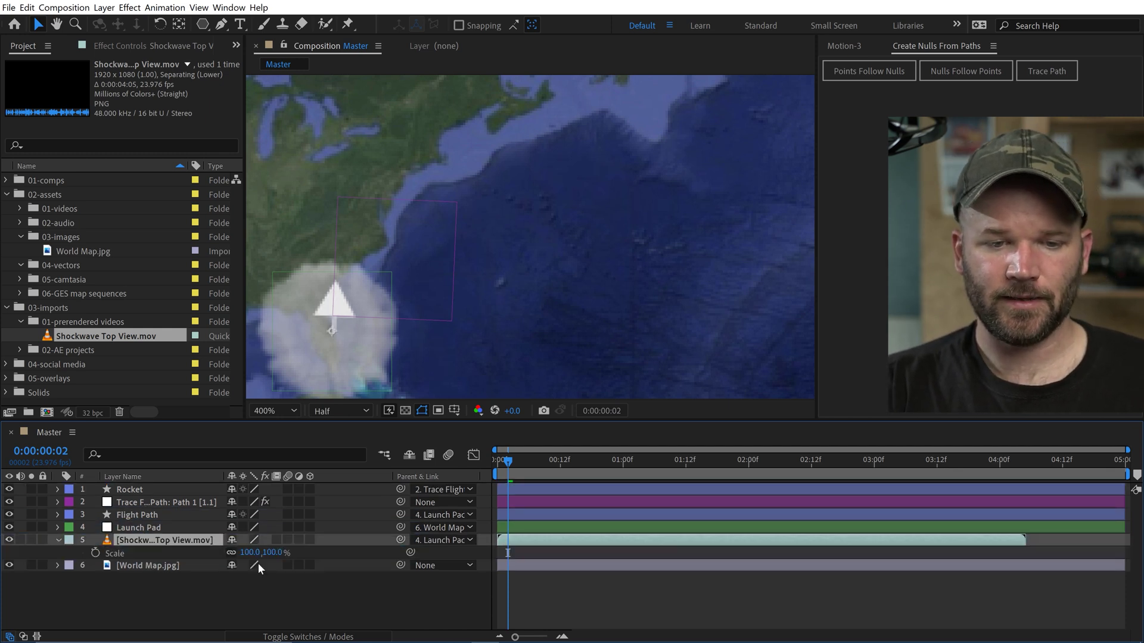
{"action": "left_click", "coordinate": [252, 553]}
{"action": "type", "text": "15"}
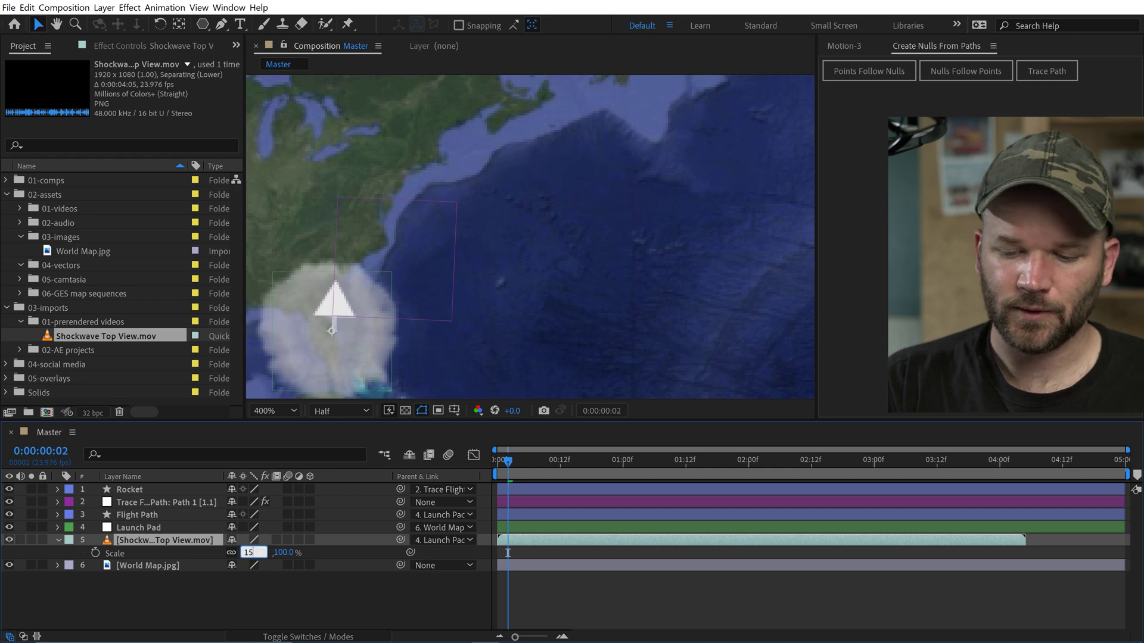
{"action": "key", "text": "Return"}
{"action": "scroll", "coordinate": [490, 336], "scroll_direction": "down", "scroll_amount": 2}
{"action": "key", "text": "Home"}
{"action": "left_click", "coordinate": [663, 588]}
{"action": "key", "text": "space"}
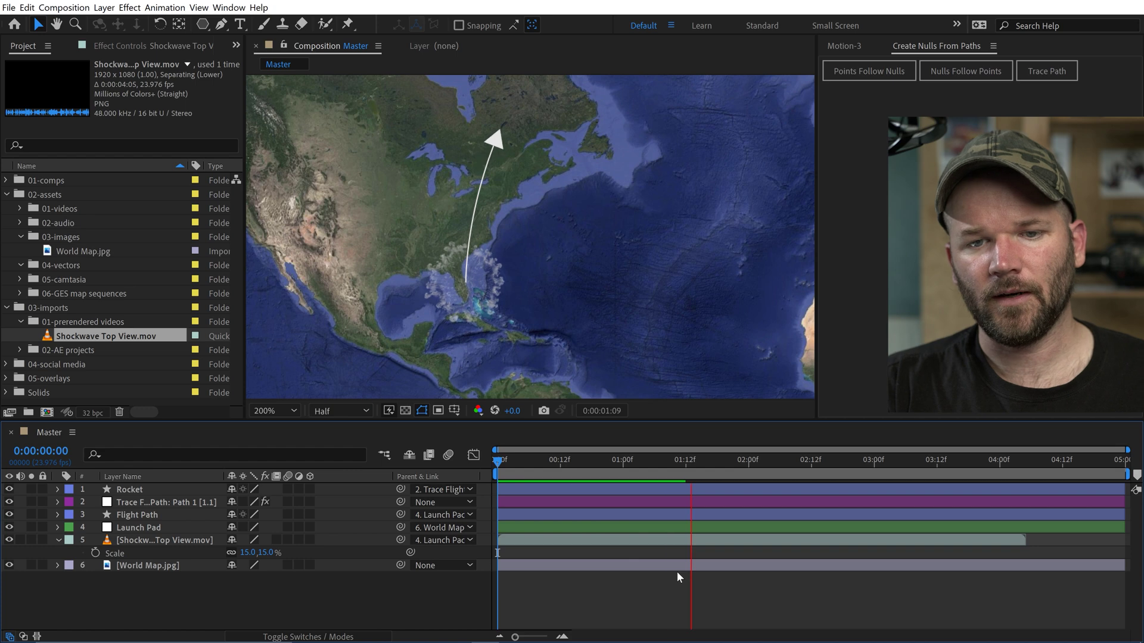
{"action": "key", "text": "space"}
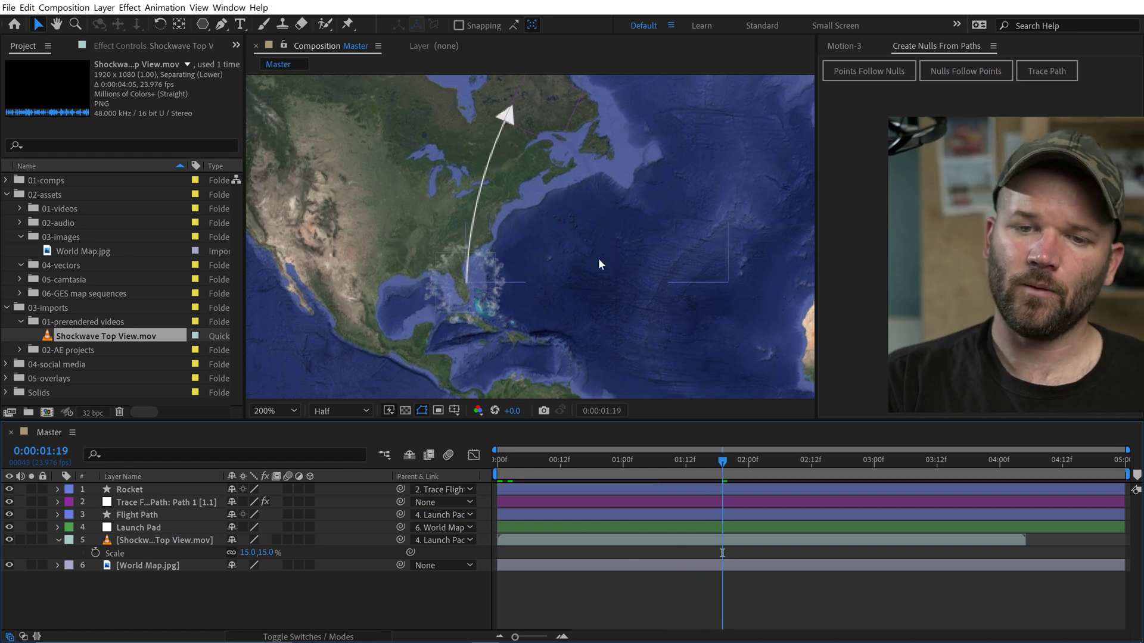
{"action": "scroll", "coordinate": [598, 258], "scroll_direction": "down", "scroll_amount": 2}
{"action": "left_click_drag", "start_coordinate": [620, 218], "coordinate": [570, 222]}
Hide the shockwave's Scale property and turn on the 3D switch for all six layers.
{"action": "key", "text": "v"}
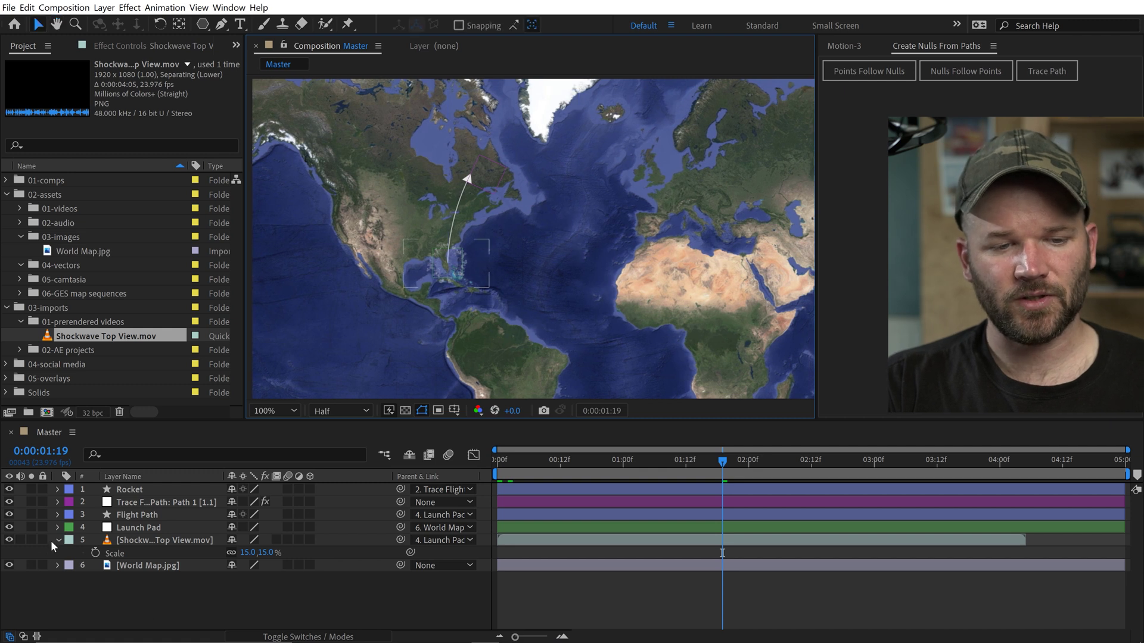
{"action": "left_click", "coordinate": [57, 540]}
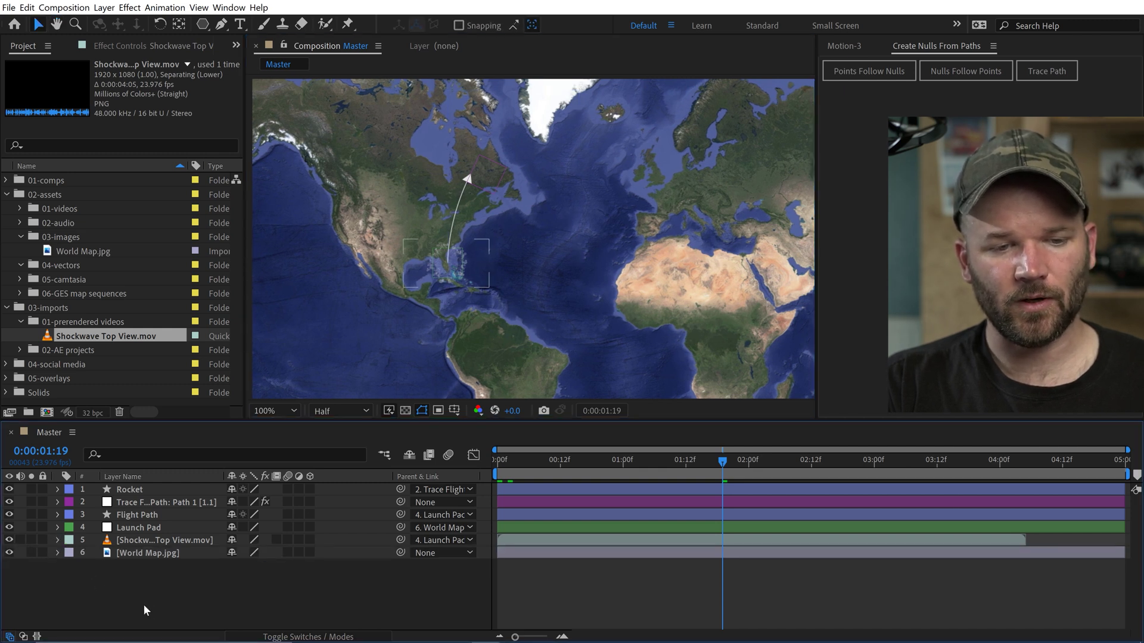
{"action": "left_click_drag", "start_coordinate": [309, 490], "coordinate": [313, 574]}
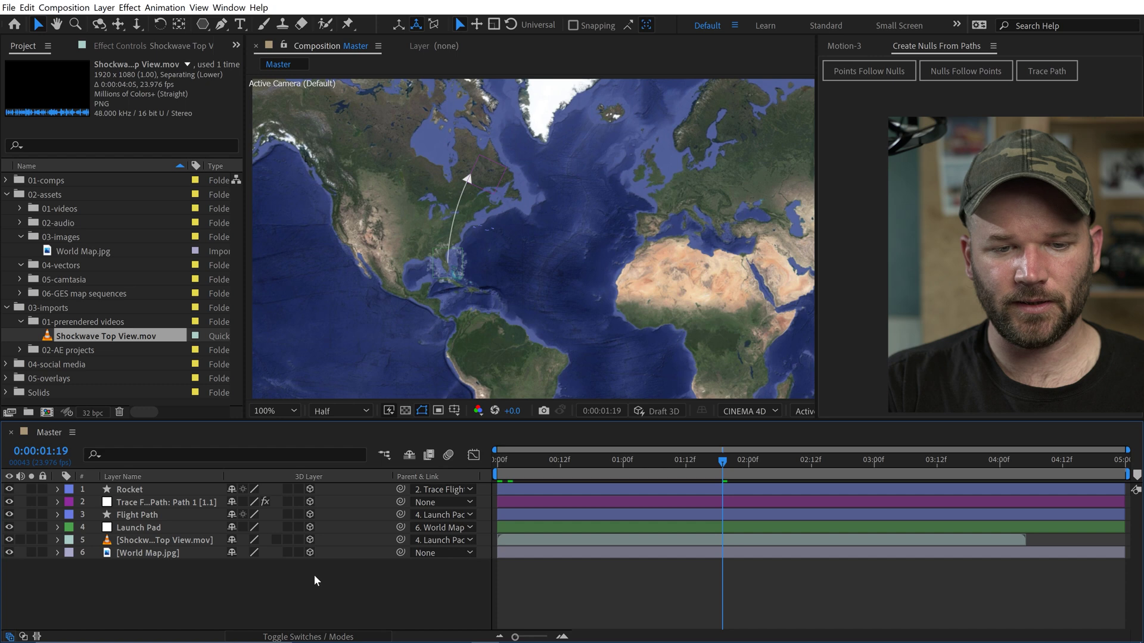
Select the Trace Flight Path layer and step back through the flight to inspect the arc.
{"action": "key", "text": "period"}
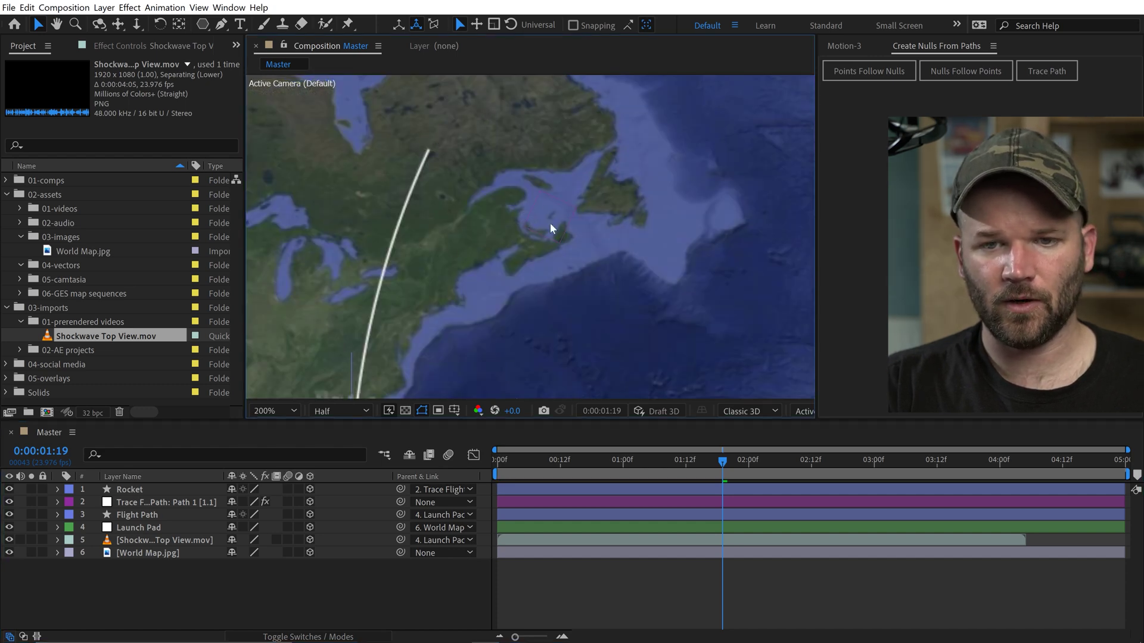
{"action": "key", "text": "Page_Up"}
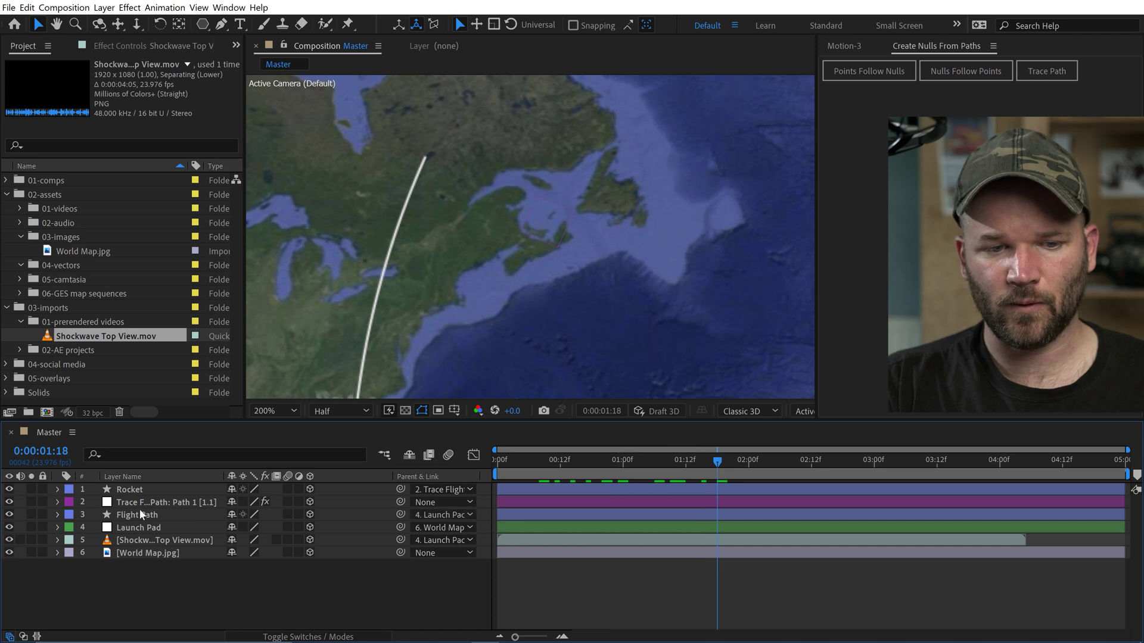
{"action": "left_click", "coordinate": [207, 505]}
{"action": "left_click_drag", "start_coordinate": [718, 462], "coordinate": [681, 474]}
{"action": "scroll", "coordinate": [584, 274], "scroll_direction": "down", "scroll_amount": 2}
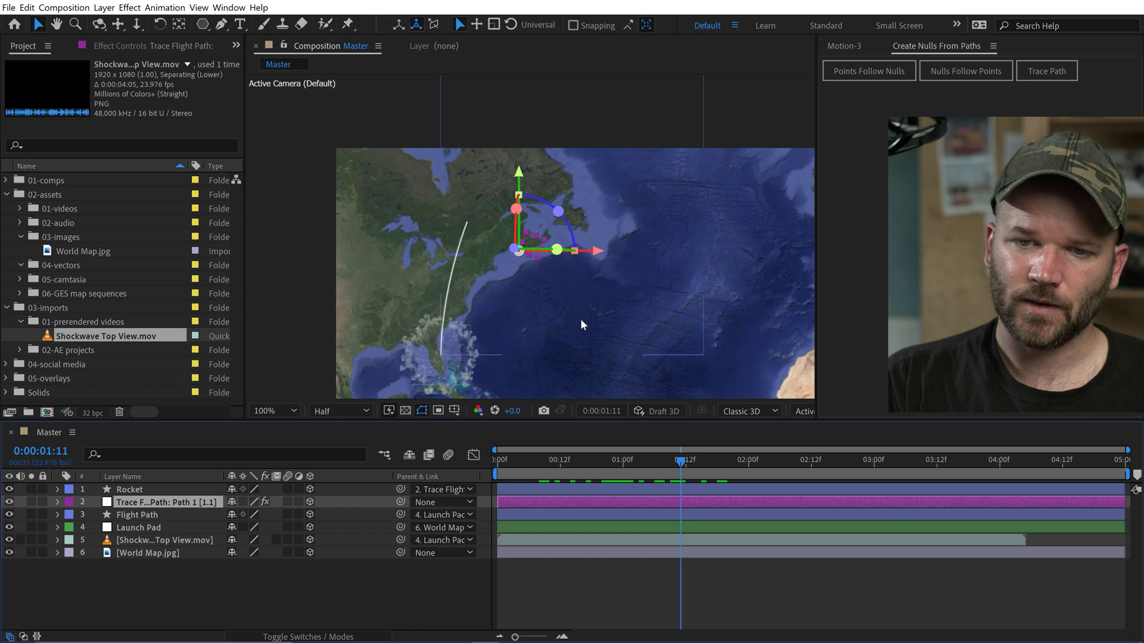
{"action": "key", "text": "space"}
{"action": "left_click_drag", "start_coordinate": [599, 312], "coordinate": [535, 255]}
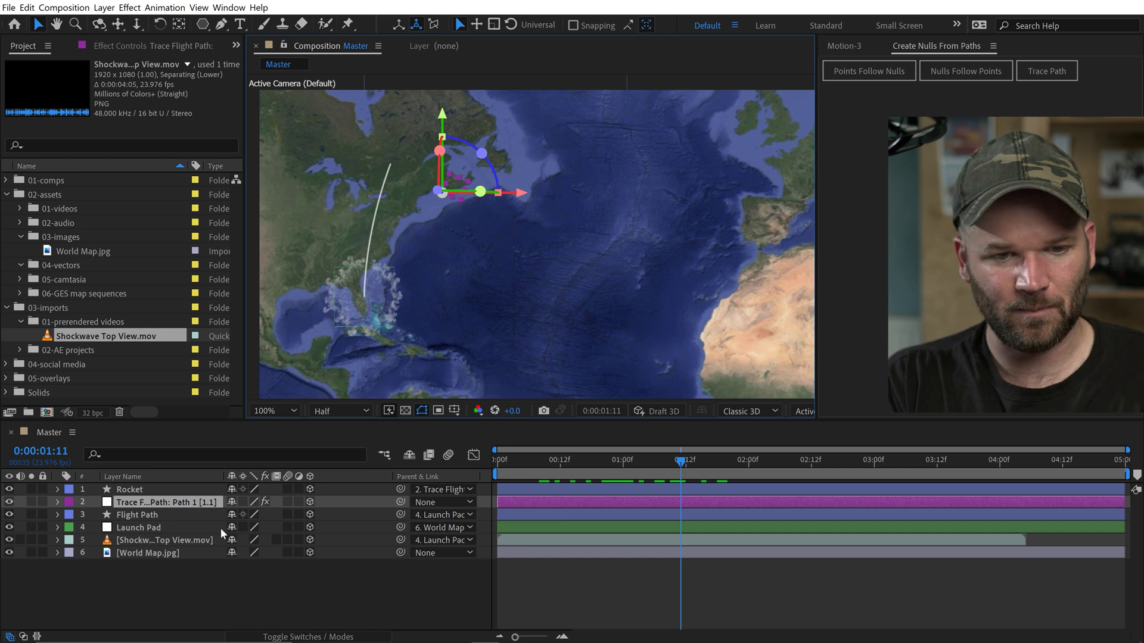
Change toComp to toWorld in the Trace Flight Path Position expression and commit it.
{"action": "key", "text": "p"}
{"action": "left_click", "coordinate": [83, 515]}
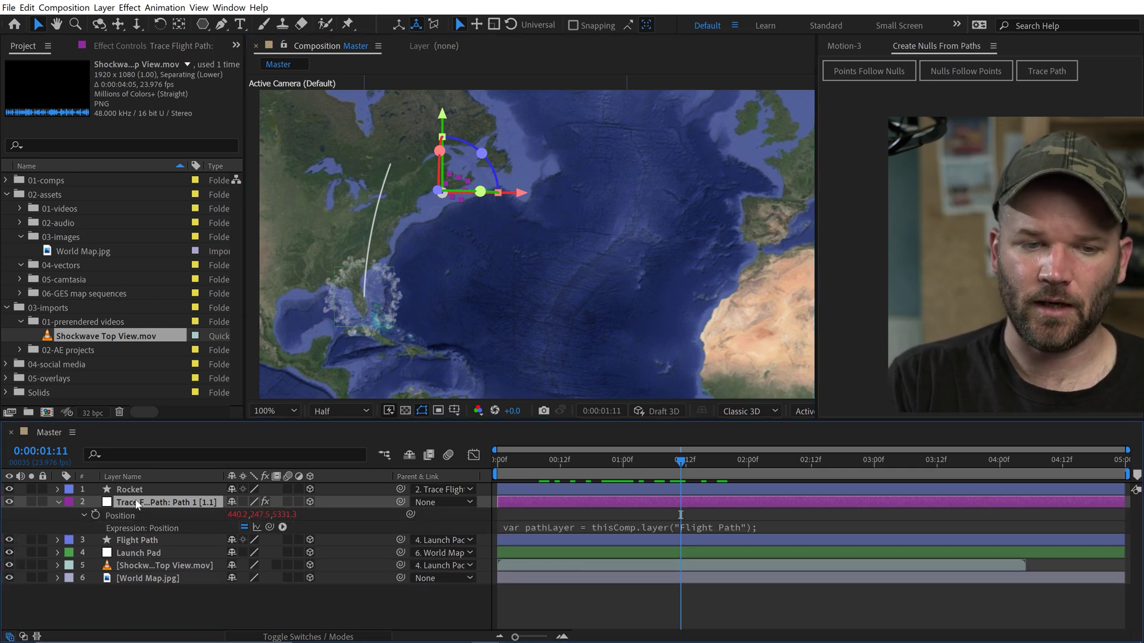
{"action": "left_click", "coordinate": [546, 527]}
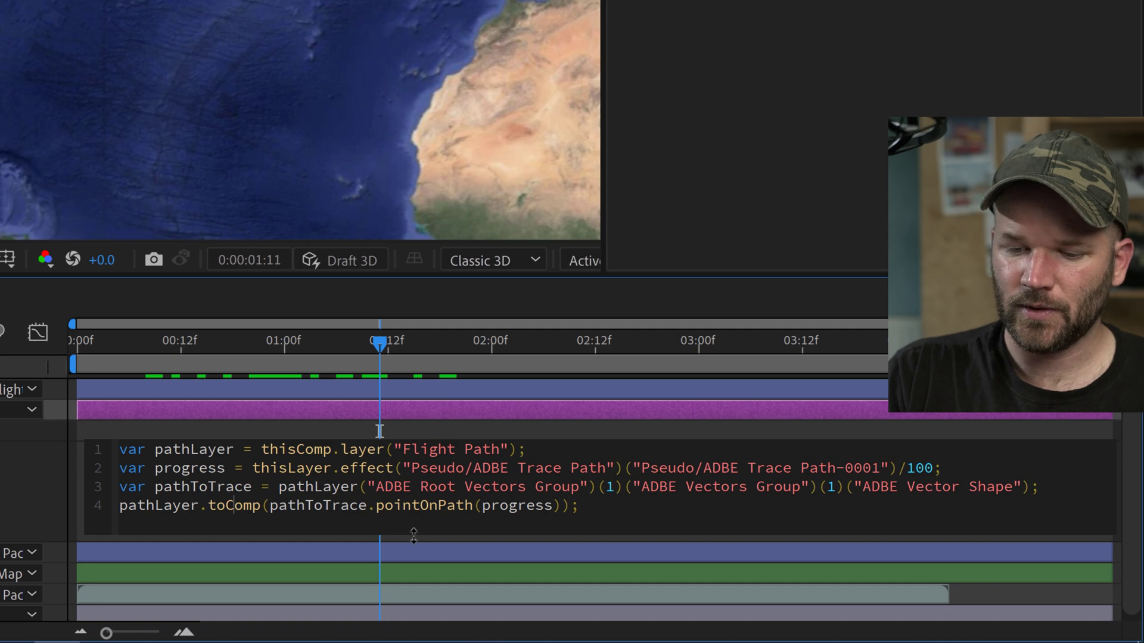
{"action": "key", "text": "BackSpace"}
{"action": "key", "text": "Delete"}
{"action": "key", "text": "Delete"}
{"action": "key", "text": "Delete"}
{"action": "type", "text": "World"}
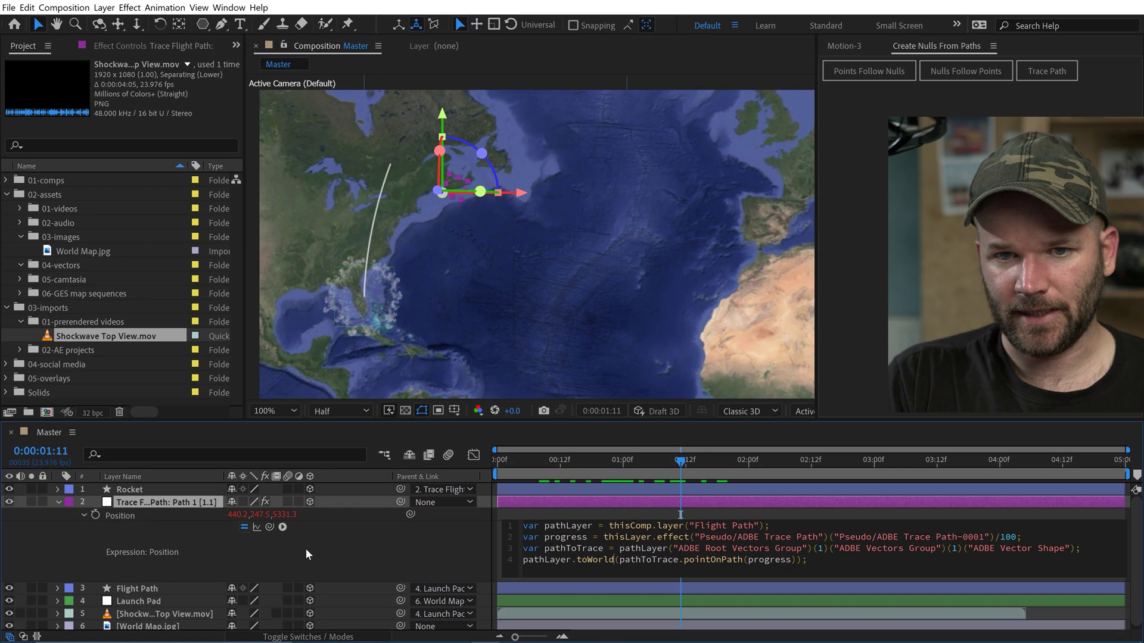
{"action": "left_click", "coordinate": [0, 486]}
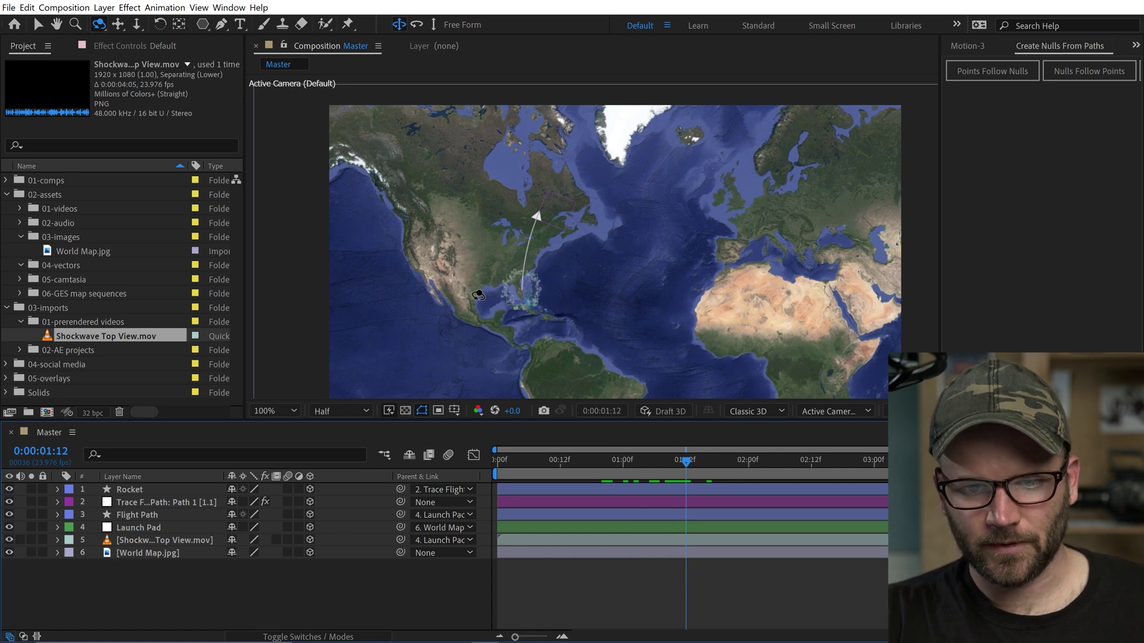
Orbit to view the tilted World Map.jpg layer, then select the Flight Path arc.
{"action": "left_click_drag", "start_coordinate": [520, 296], "coordinate": [527, 285]}
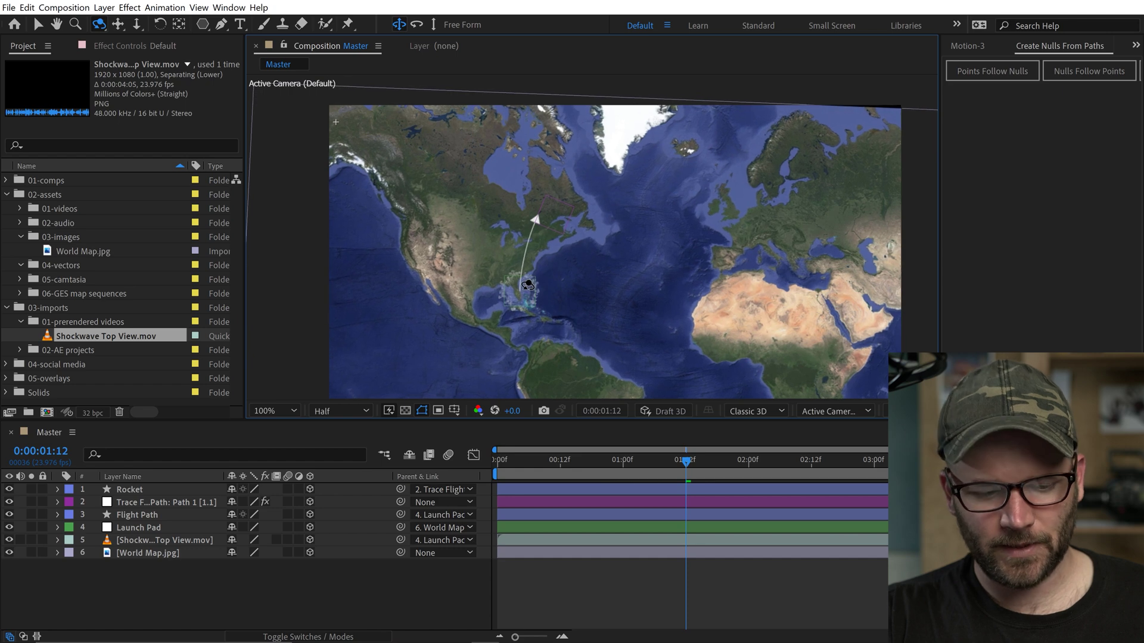
{"action": "left_click", "coordinate": [123, 550]}
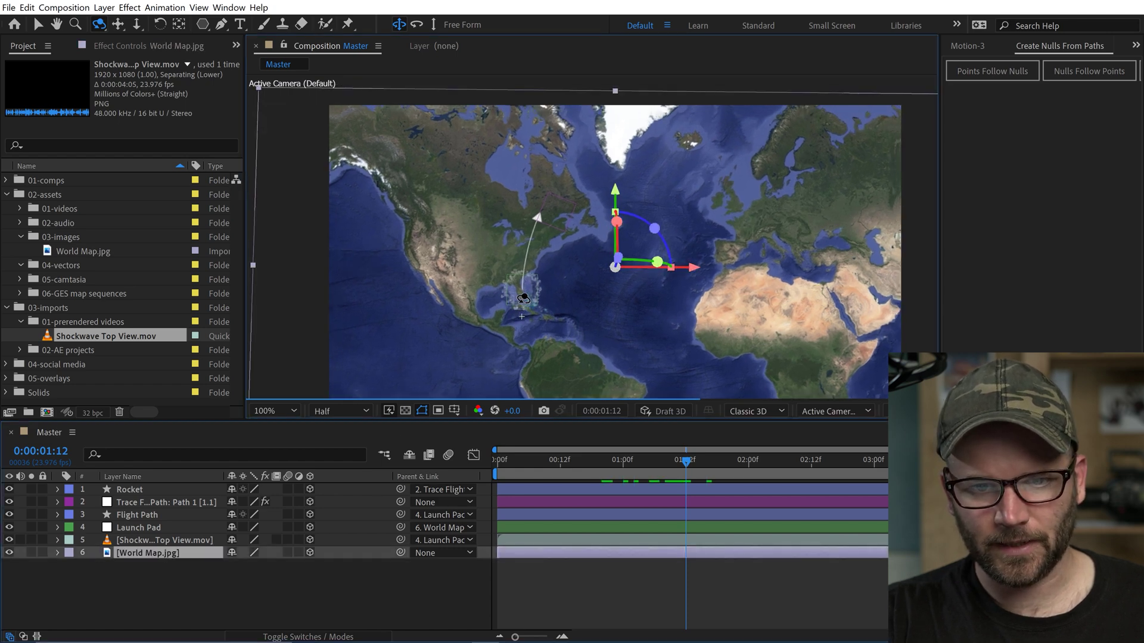
{"action": "mouse_move", "coordinate": [523, 297]}
{"action": "left_mouse_down"}
{"action": "mouse_move", "coordinate": [528, 251]}
{"action": "mouse_move", "coordinate": [530, 305]}
{"action": "left_mouse_up"}
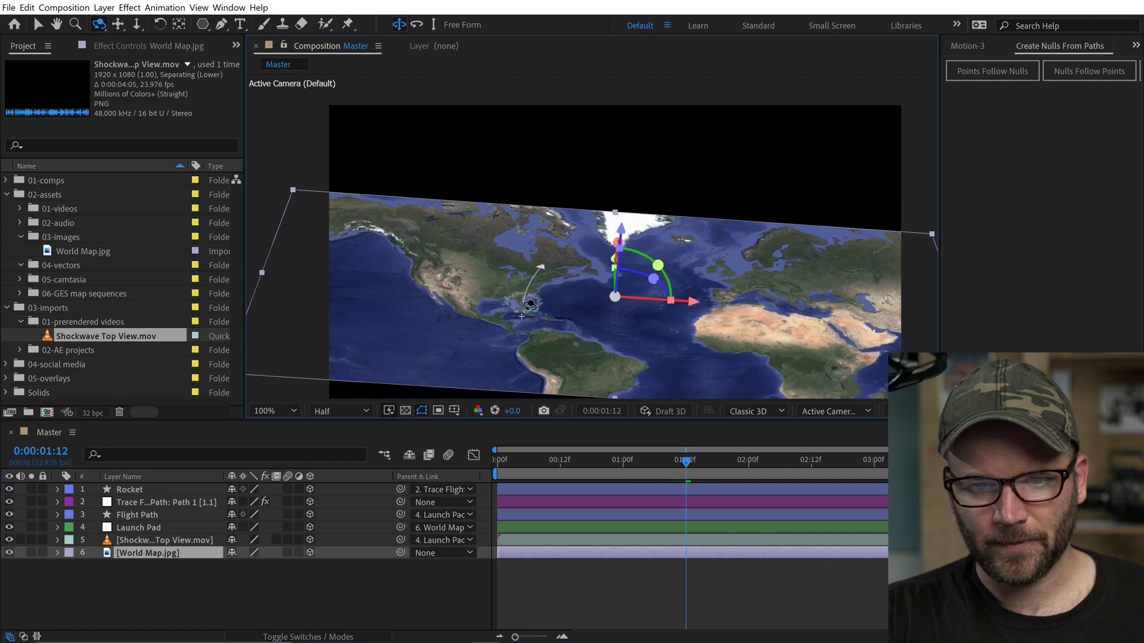
{"action": "key", "text": "v"}
{"action": "scroll", "coordinate": [530, 305], "scroll_direction": "up", "scroll_amount": 1}
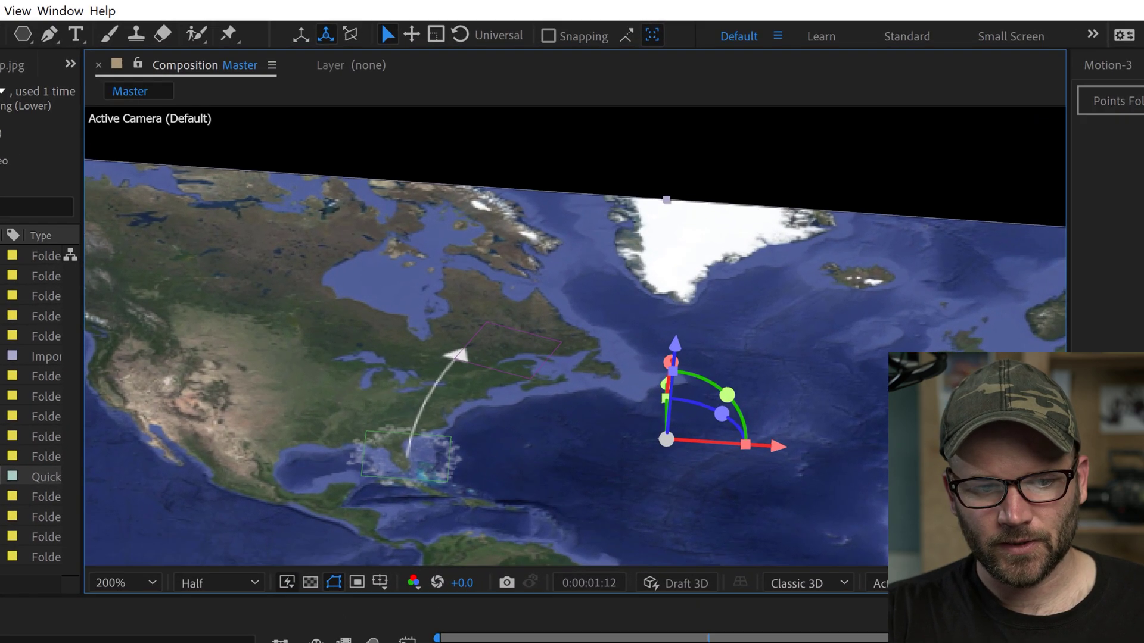
{"action": "left_click", "coordinate": [419, 462]}
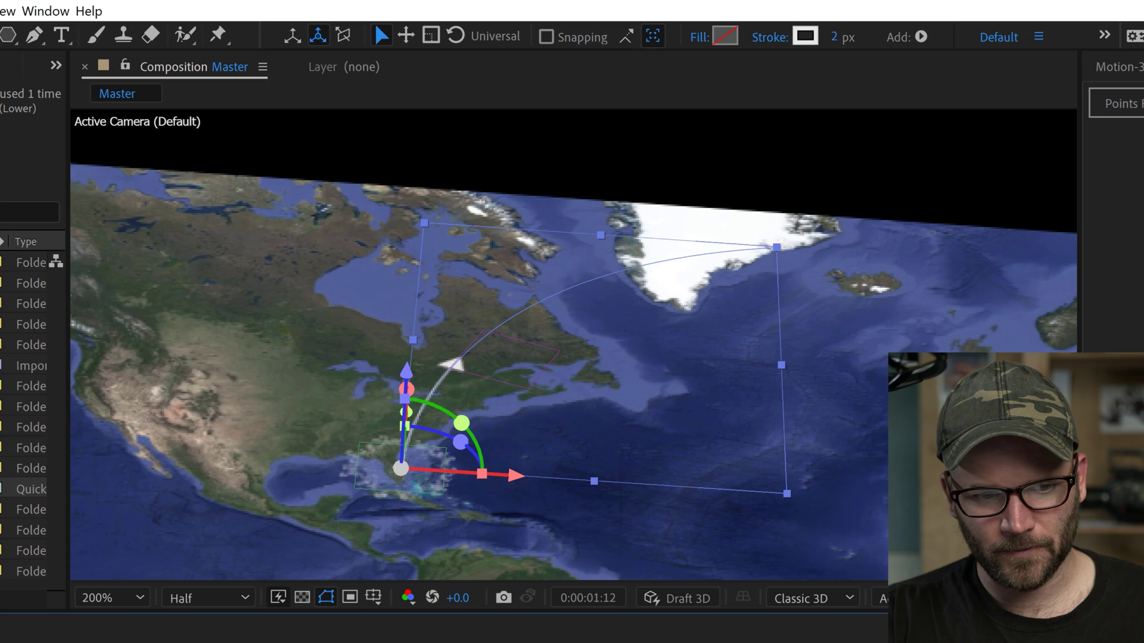
Turn the map layer slightly around its Z axis.
{"action": "left_click", "coordinate": [729, 427]}
{"action": "left_click_drag", "start_coordinate": [731, 428], "coordinate": [725, 424]}
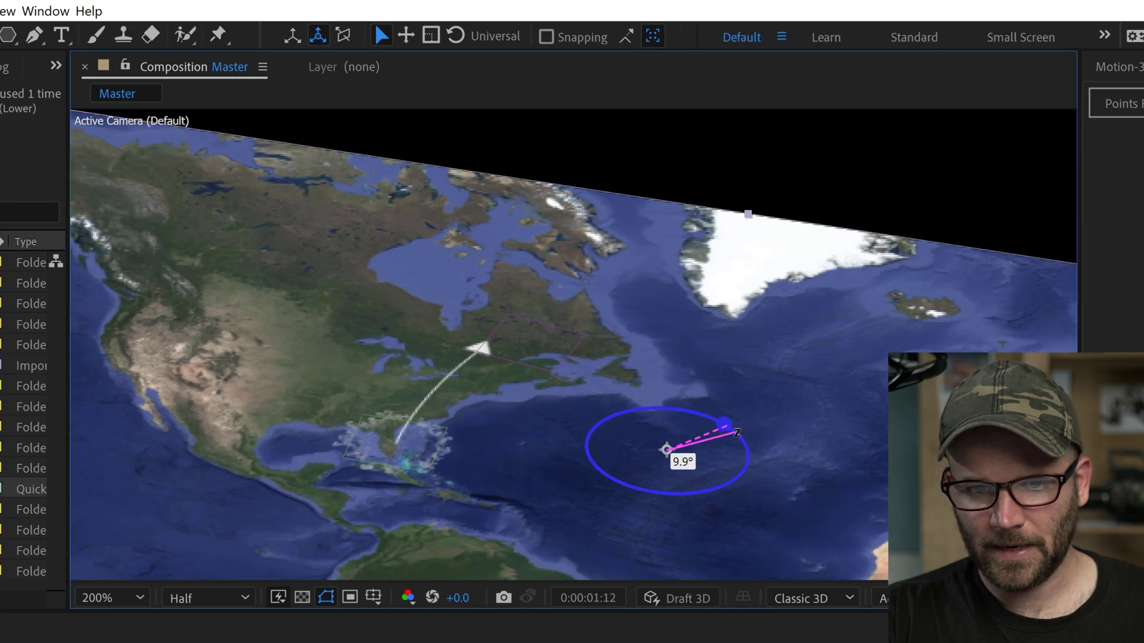
{"action": "left_click_drag", "start_coordinate": [738, 433], "coordinate": [730, 381]}
Tilt the Flight Path upright on its local X axis and orbit the camera to check it.
{"action": "left_click", "coordinate": [477, 505]}
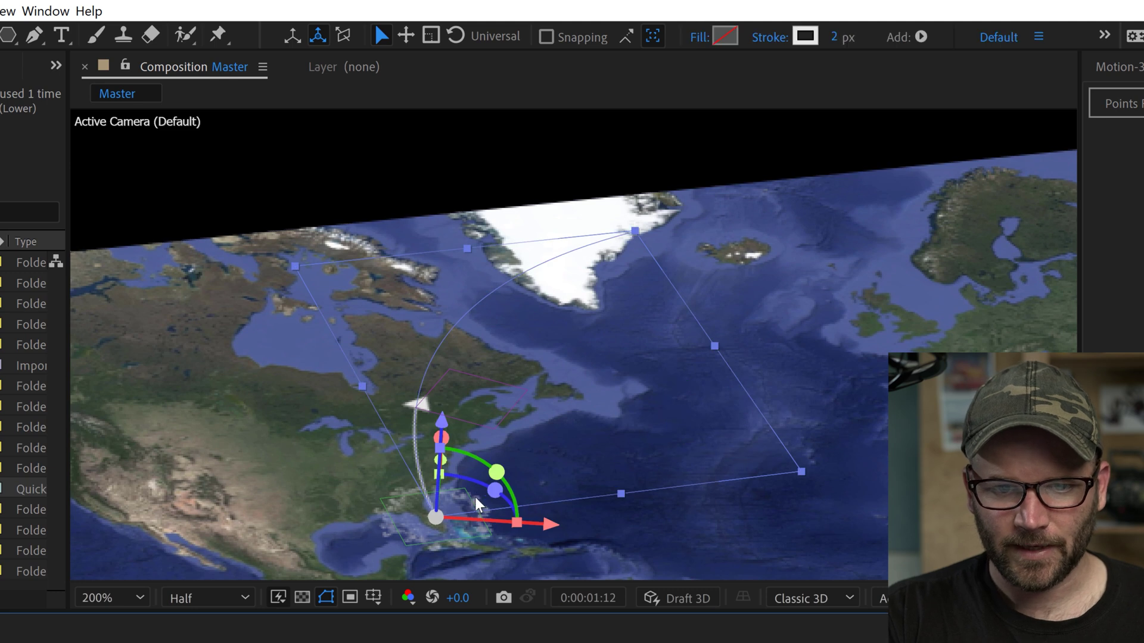
{"action": "left_click", "coordinate": [293, 35]}
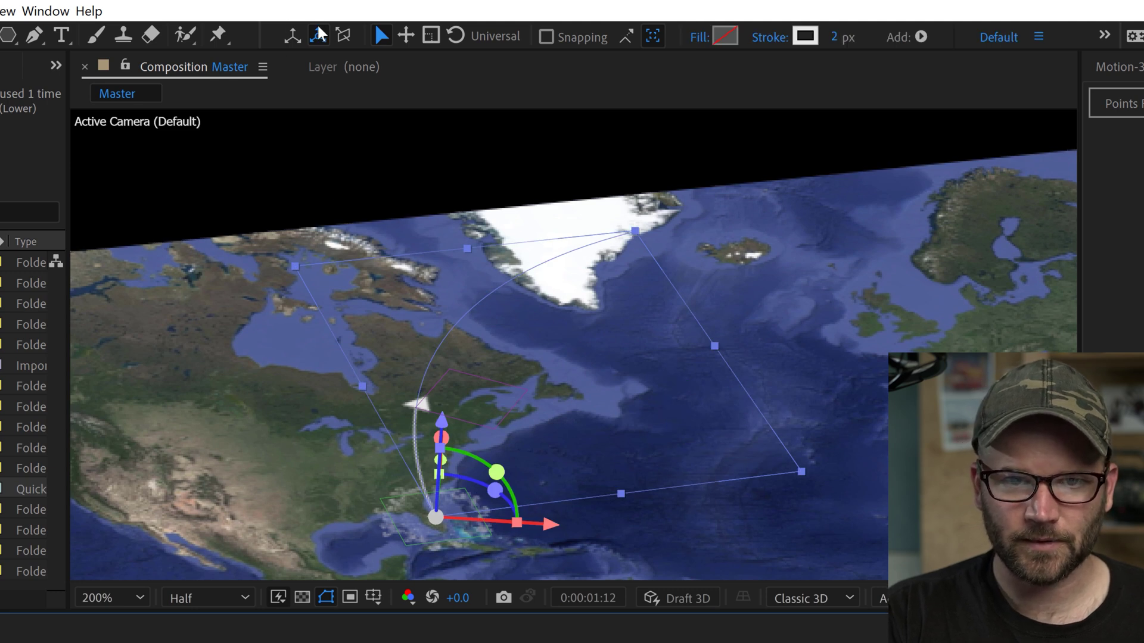
{"action": "left_click_drag", "start_coordinate": [441, 438], "coordinate": [447, 474]}
{"action": "key", "text": "c"}
{"action": "left_click_drag", "start_coordinate": [490, 510], "coordinate": [485, 455]}
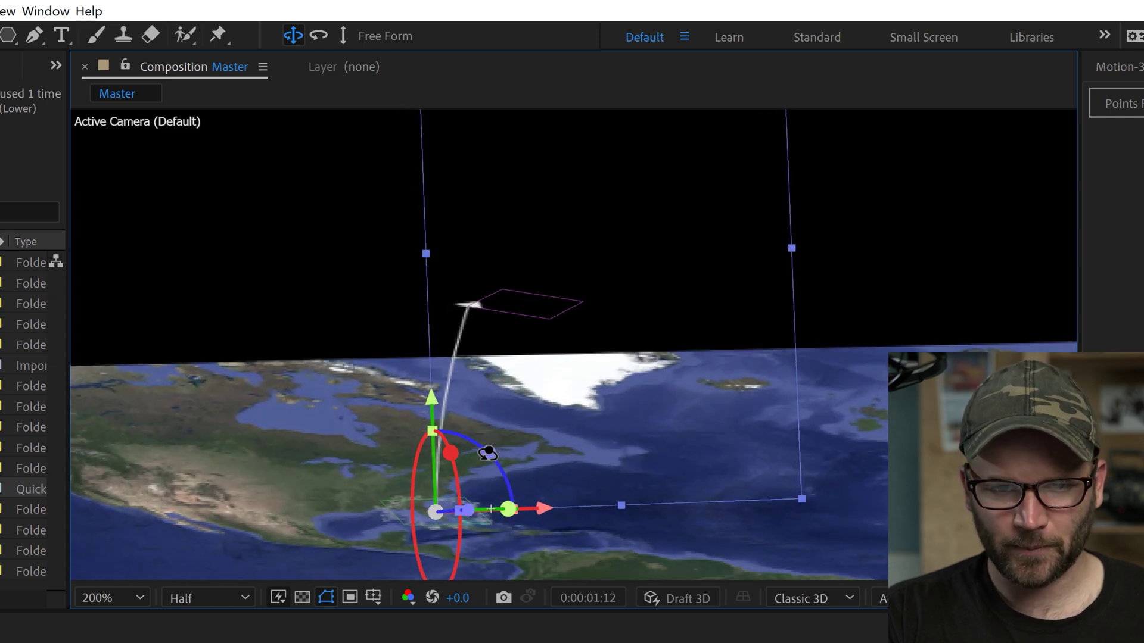
{"action": "key", "text": "v"}
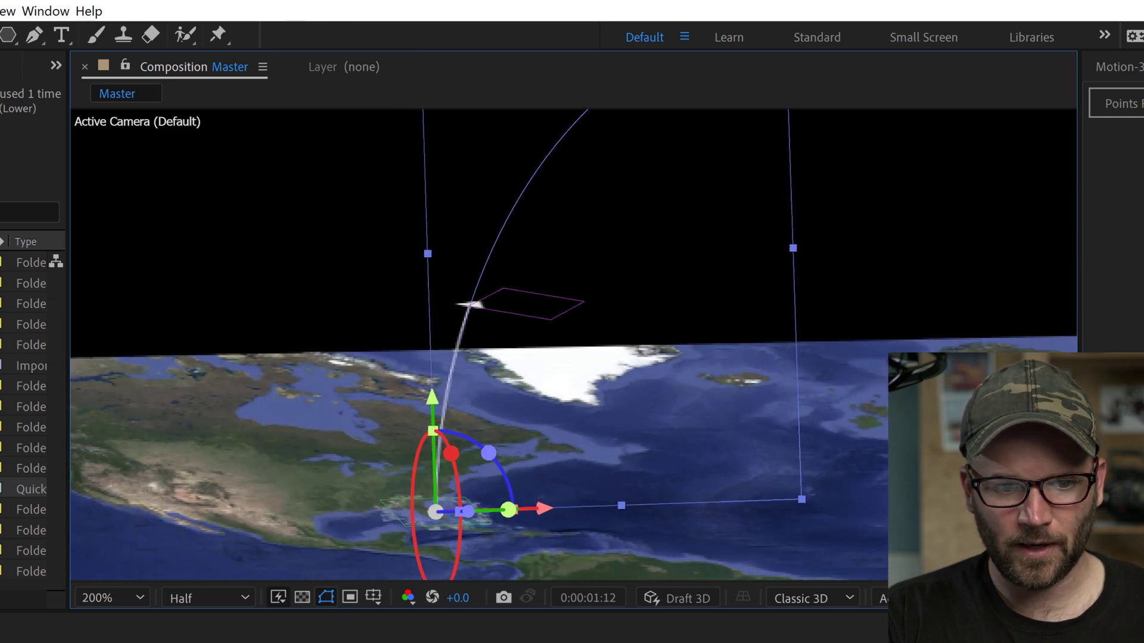
{"action": "left_click", "coordinate": [497, 288]}
{"action": "scroll", "coordinate": [479, 315], "scroll_direction": "down", "scroll_amount": 3}
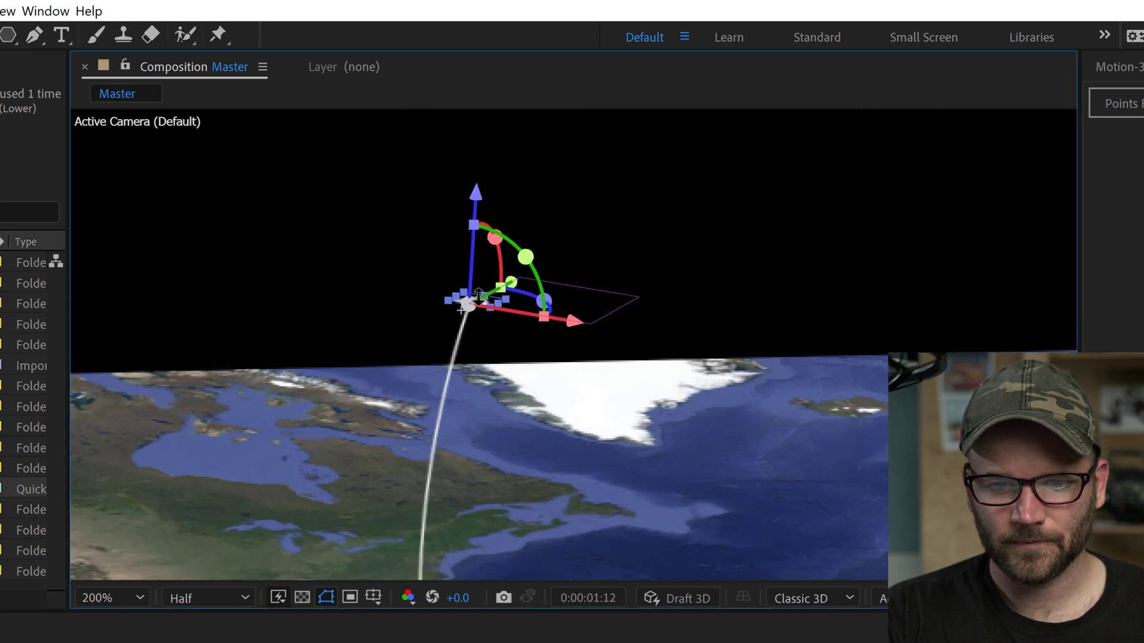
{"action": "key", "text": "c"}
{"action": "left_click_drag", "start_coordinate": [475, 262], "coordinate": [482, 295]}
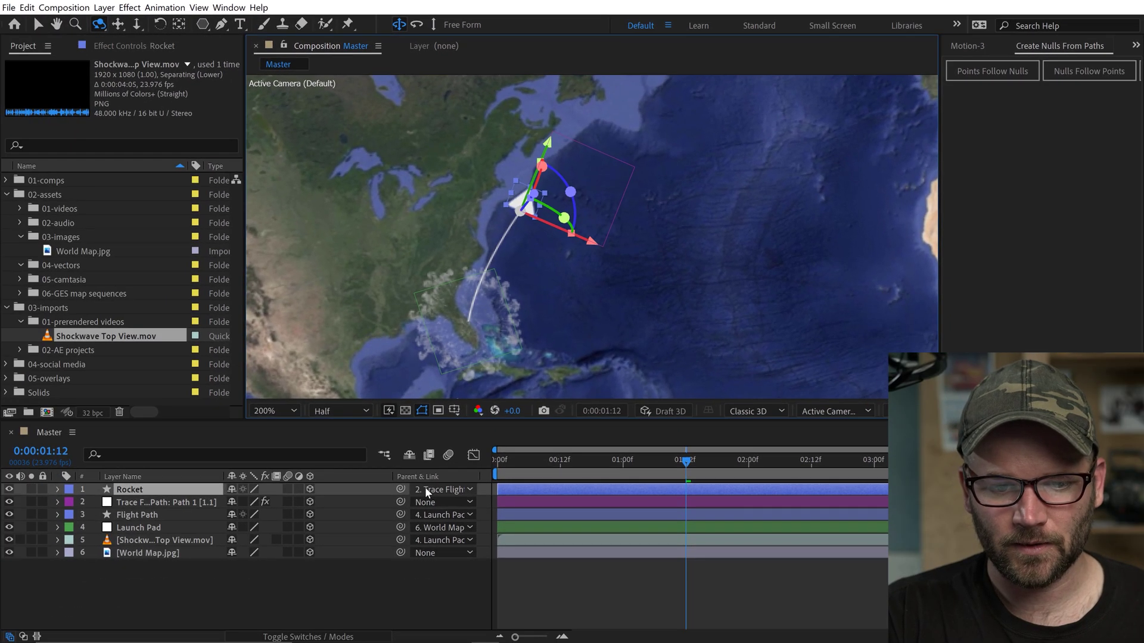
Set the Rocket's Parent to None and zero its Orientation and Z Rotation.
{"action": "left_click", "coordinate": [424, 488]}
{"action": "left_click", "coordinate": [433, 504]}
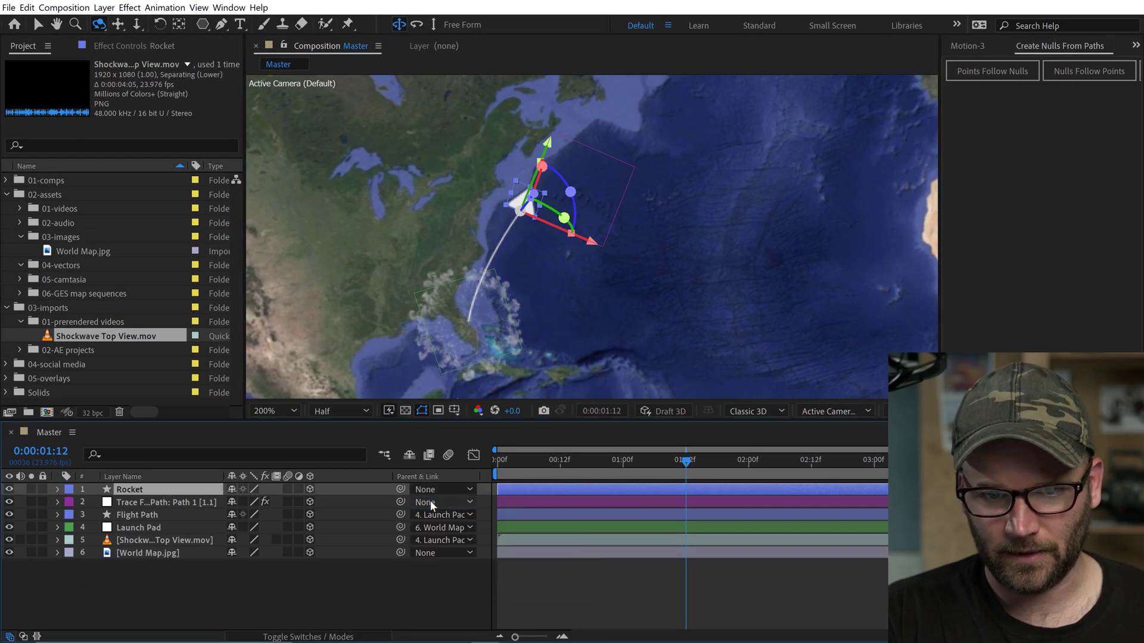
{"action": "key", "text": "r"}
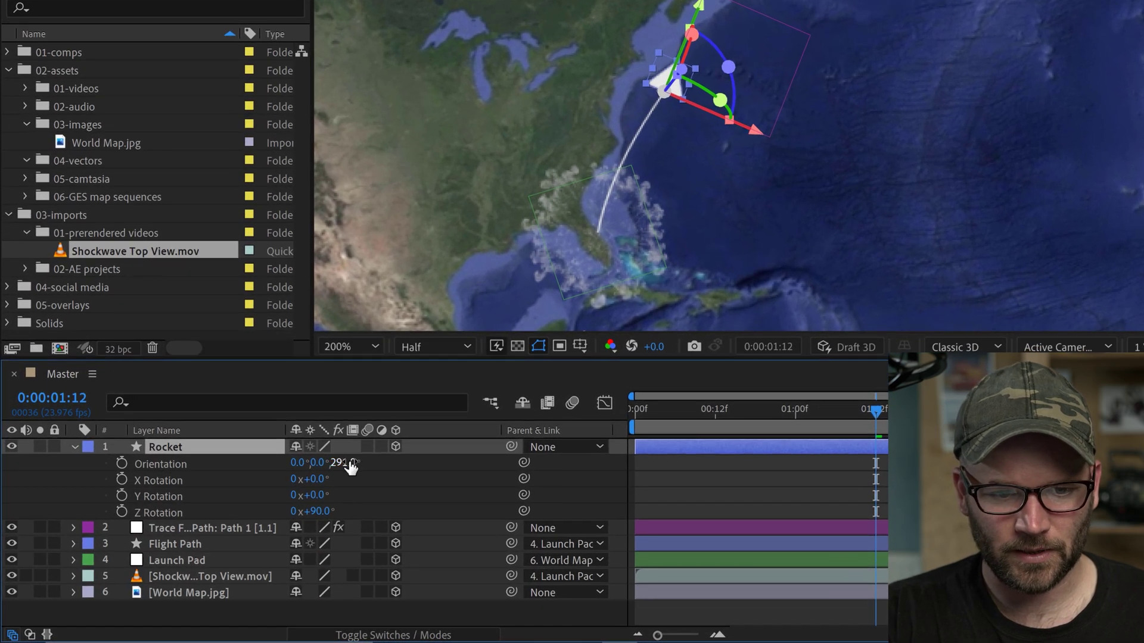
{"action": "left_click", "coordinate": [344, 463]}
{"action": "type", "text": "0"}
{"action": "key", "text": "Return"}
{"action": "left_click", "coordinate": [683, 499]}
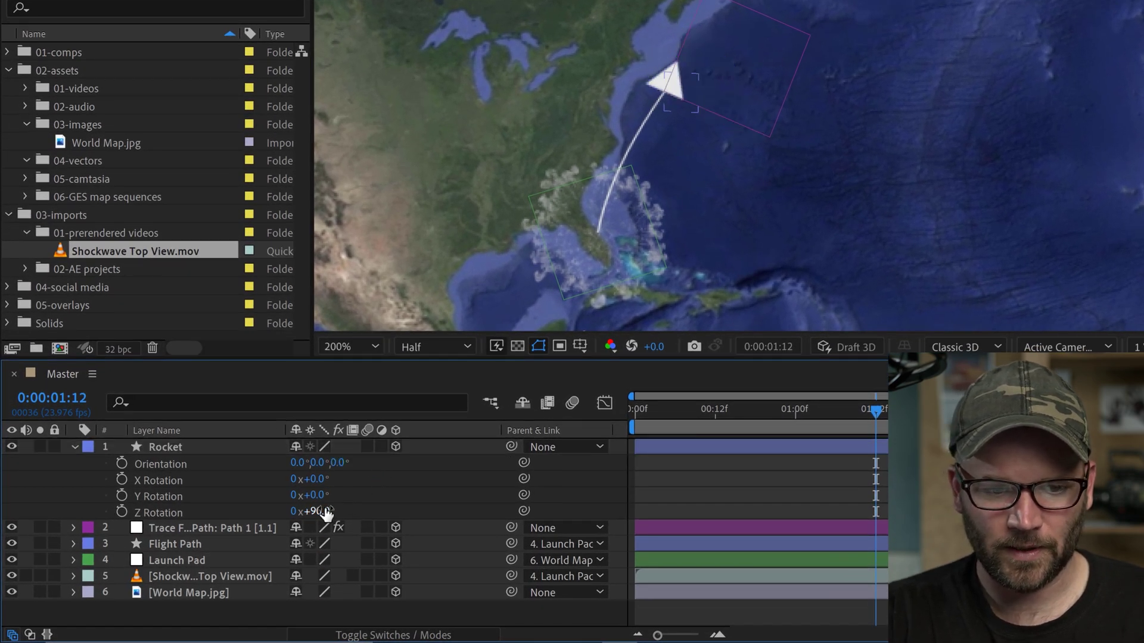
{"action": "key", "text": "Tab"}
{"action": "type", "text": "0"}
{"action": "key", "text": "Return"}
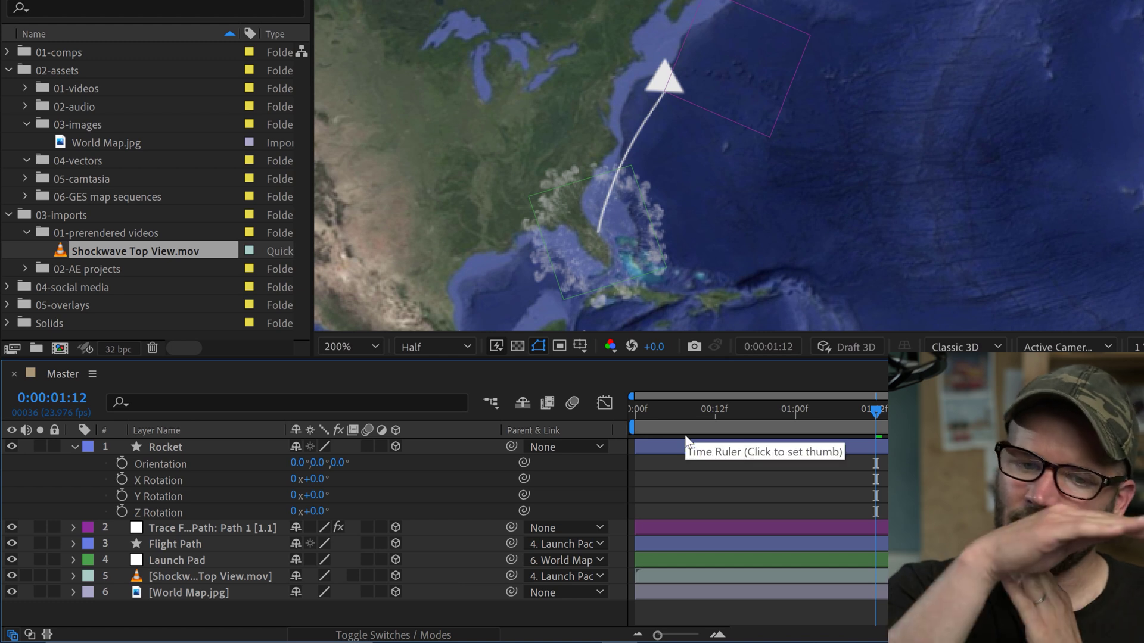
Link the Rocket's Position to the Trace Flight Path layer's Position.
{"action": "left_click", "coordinate": [178, 453]}
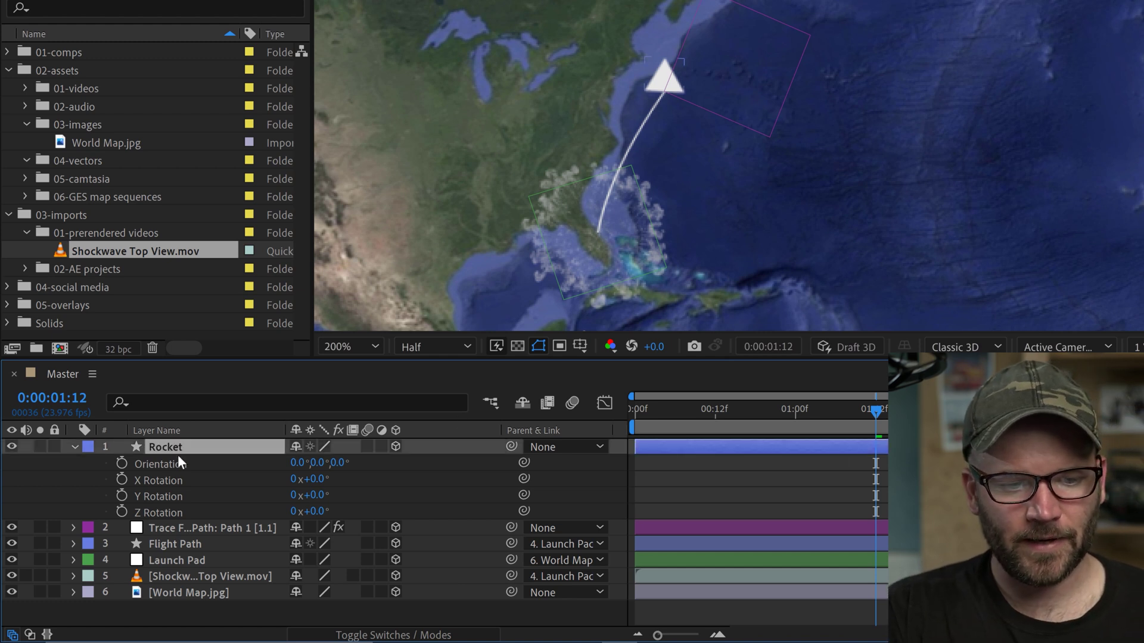
{"action": "key", "text": "p"}
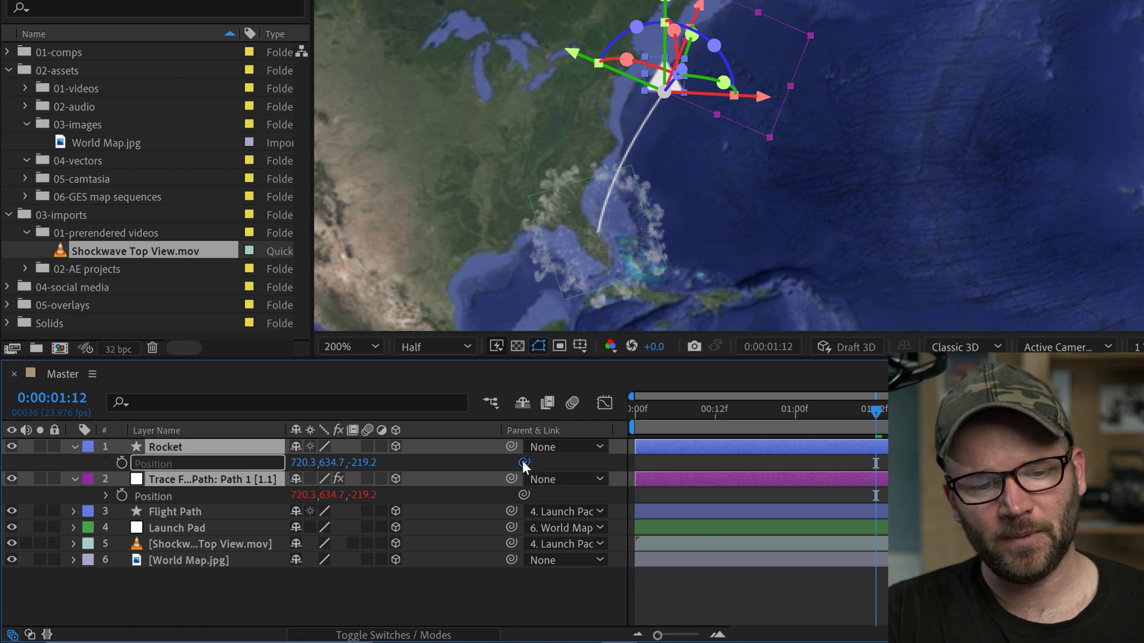
{"action": "mouse_move", "coordinate": [522, 460]}
{"action": "left_mouse_down"}
{"action": "mouse_move", "coordinate": [288, 463]}
{"action": "mouse_move", "coordinate": [182, 493]}
{"action": "left_mouse_up"}
Set the Rocket's Auto-Orient to Orient Along Path.
{"action": "key", "text": "F2"}
{"action": "key", "text": "u"}
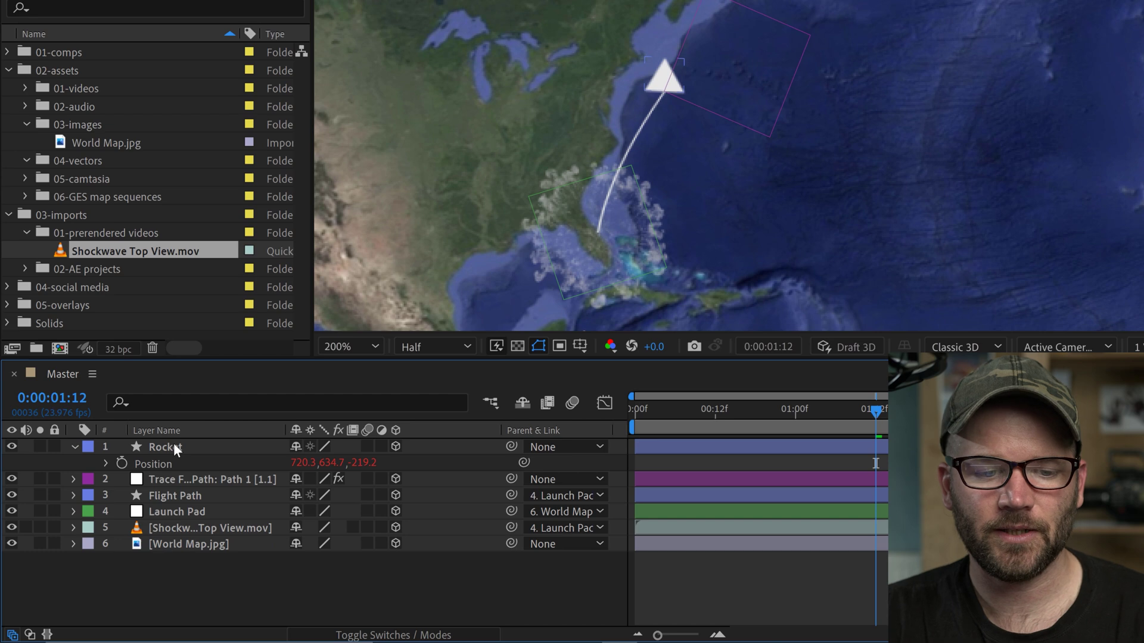
{"action": "right_click", "coordinate": [174, 445]}
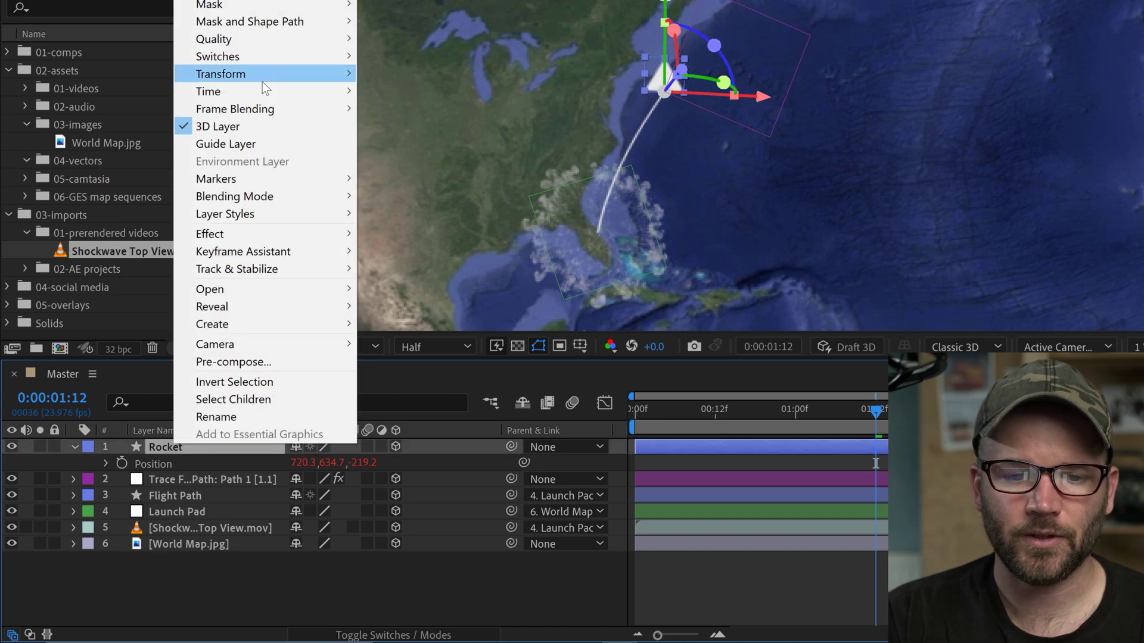
{"action": "mouse_move", "coordinate": [262, 81]}
{"action": "left_click", "coordinate": [436, 332]}
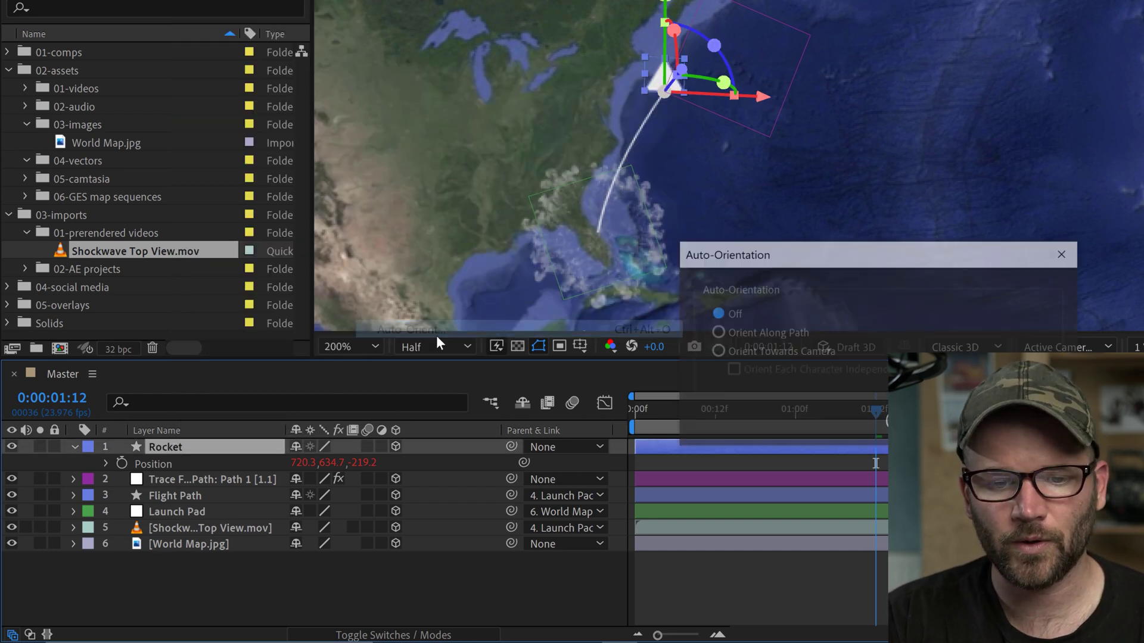
{"action": "left_click", "coordinate": [750, 334]}
{"action": "key", "text": "Return"}
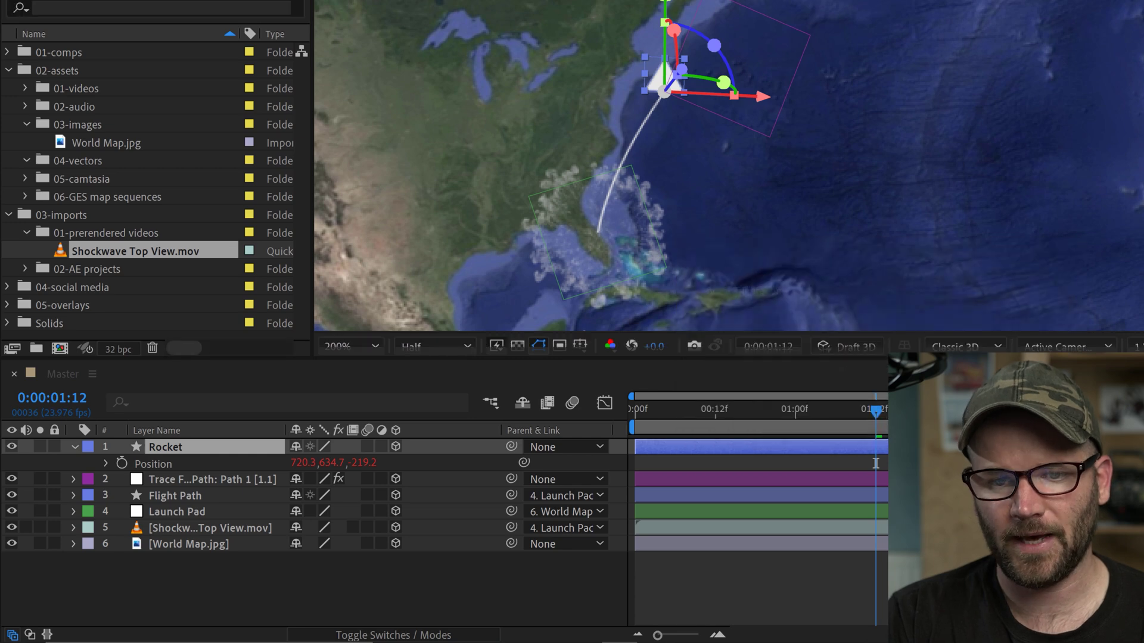
Set the Rocket's X Rotation to -90 and preview it riding the arc.
{"action": "key", "text": "r"}
{"action": "left_click", "coordinate": [312, 479]}
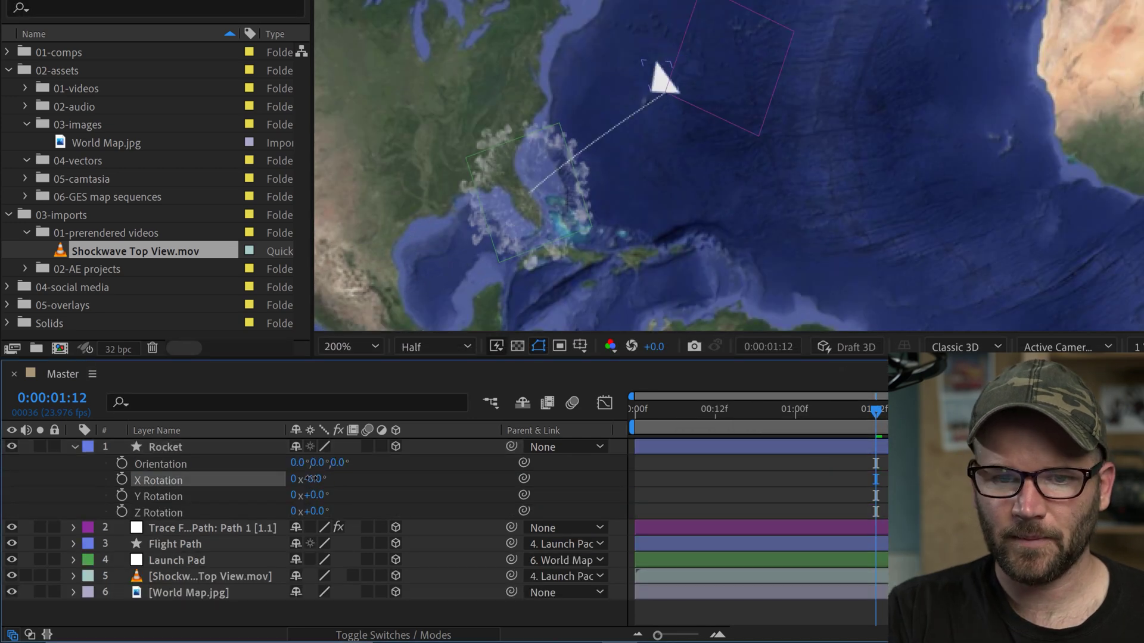
{"action": "mouse_move", "coordinate": [312, 478]}
{"action": "left_mouse_down"}
{"action": "mouse_move", "coordinate": [348, 456]}
{"action": "mouse_move", "coordinate": [322, 478]}
{"action": "left_mouse_up"}
{"action": "left_click", "coordinate": [322, 479]}
{"action": "type", "text": "-"}
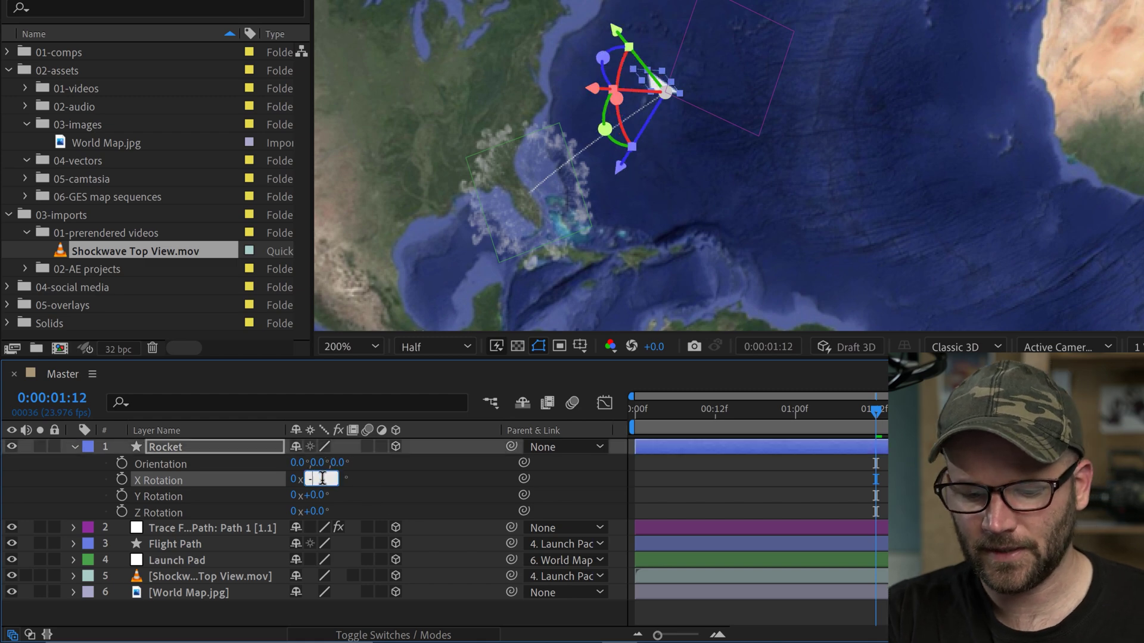
{"action": "type", "text": "90"}
{"action": "key", "text": "Return"}
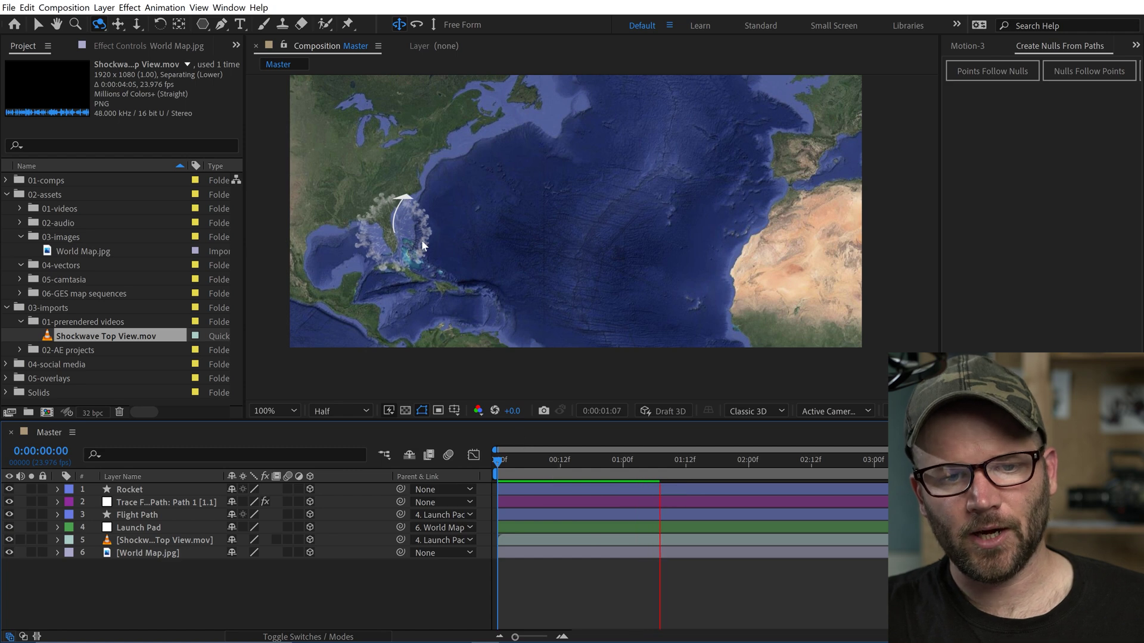
{"action": "key", "text": "space"}
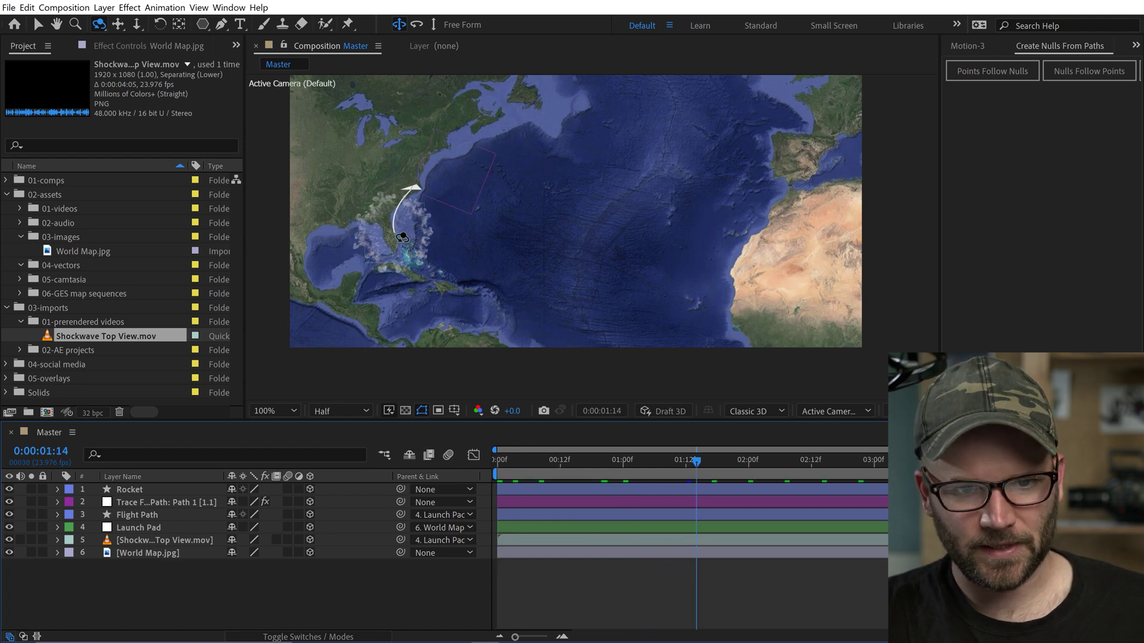
{"action": "key", "text": "c"}
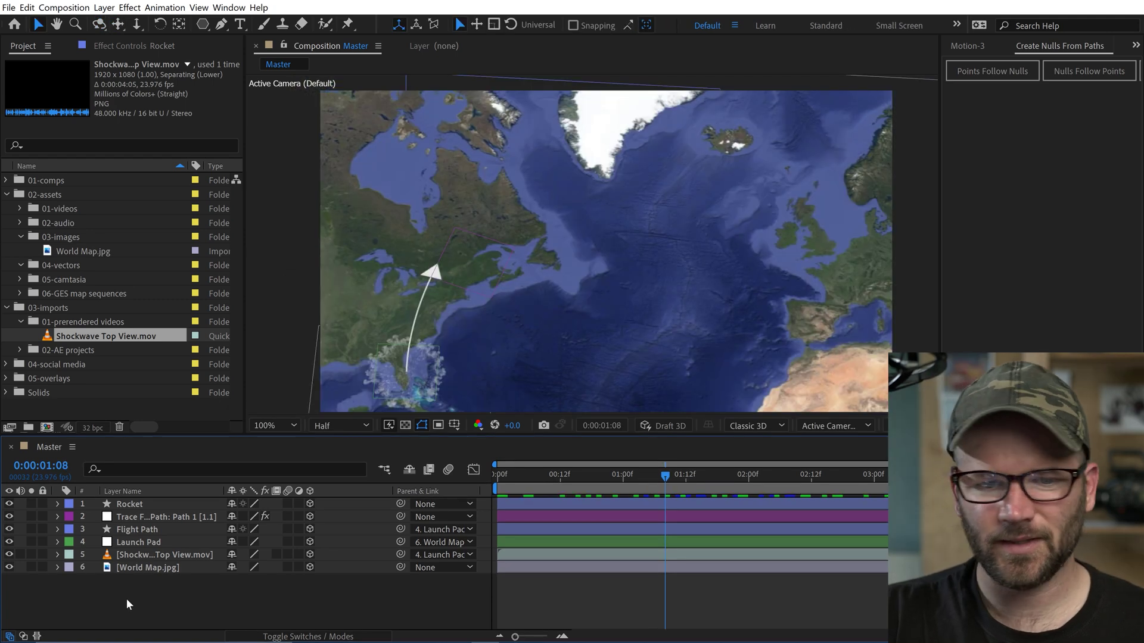
Make the Flight Path line dashed using the 'dash' property search.
{"action": "left_click", "coordinate": [138, 530]}
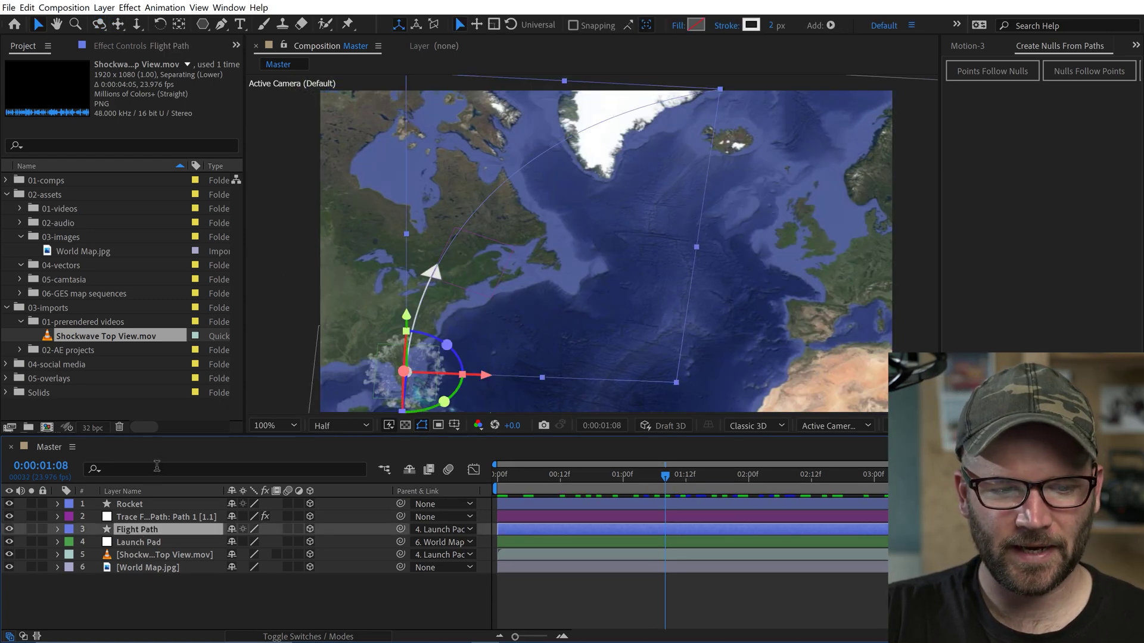
{"action": "left_click", "coordinate": [155, 470]}
{"action": "type", "text": "dash"}
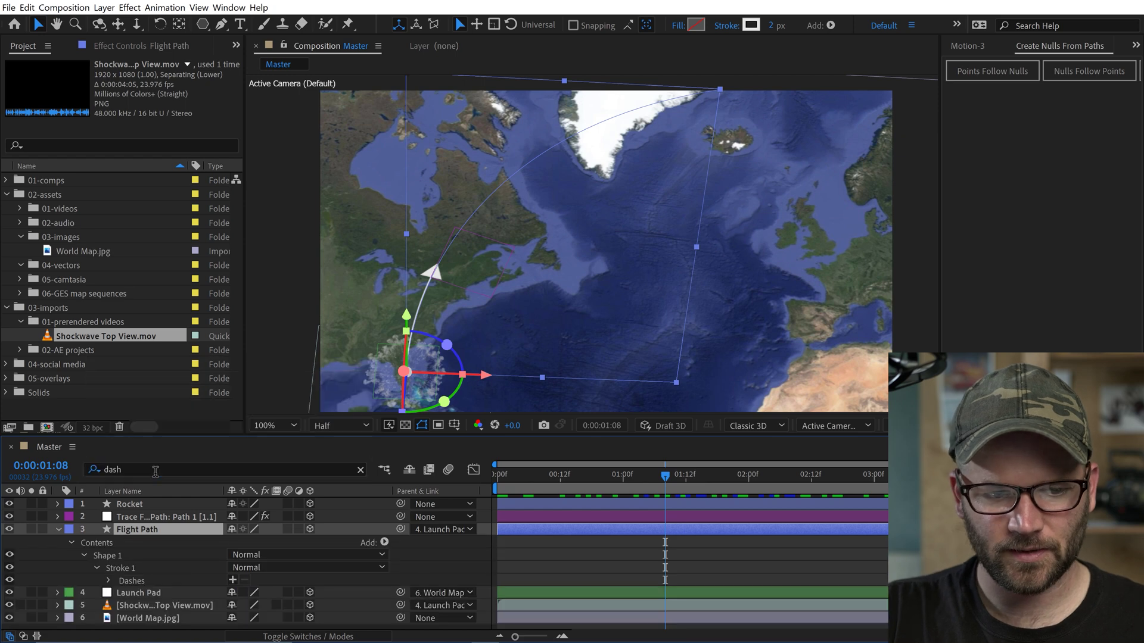
{"action": "left_click", "coordinate": [232, 580]}
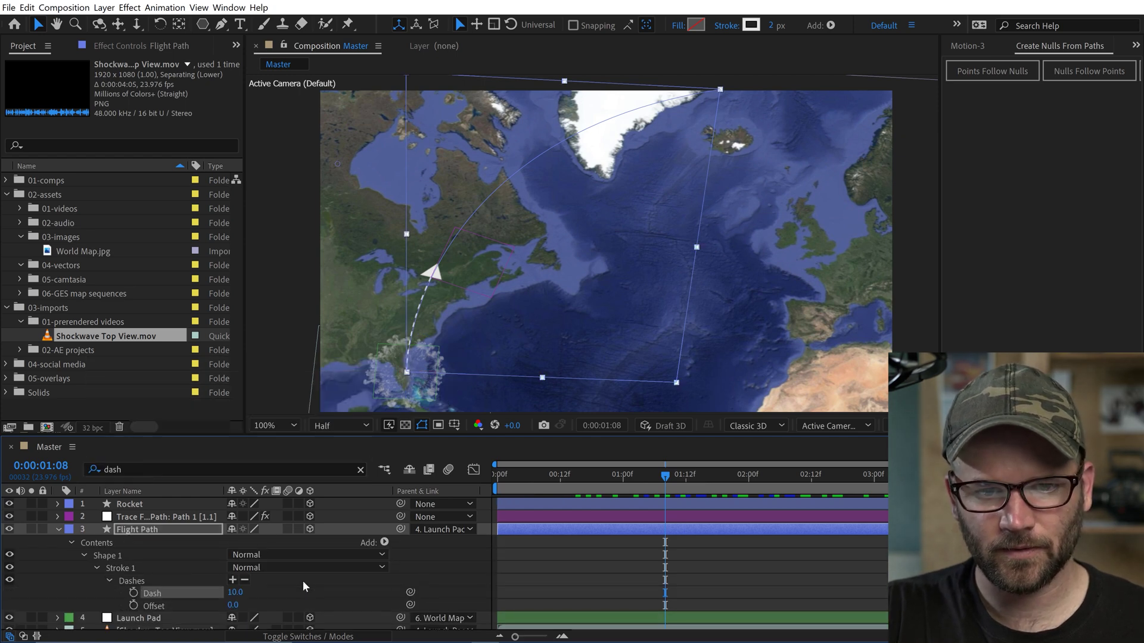
{"action": "left_click", "coordinate": [58, 530]}
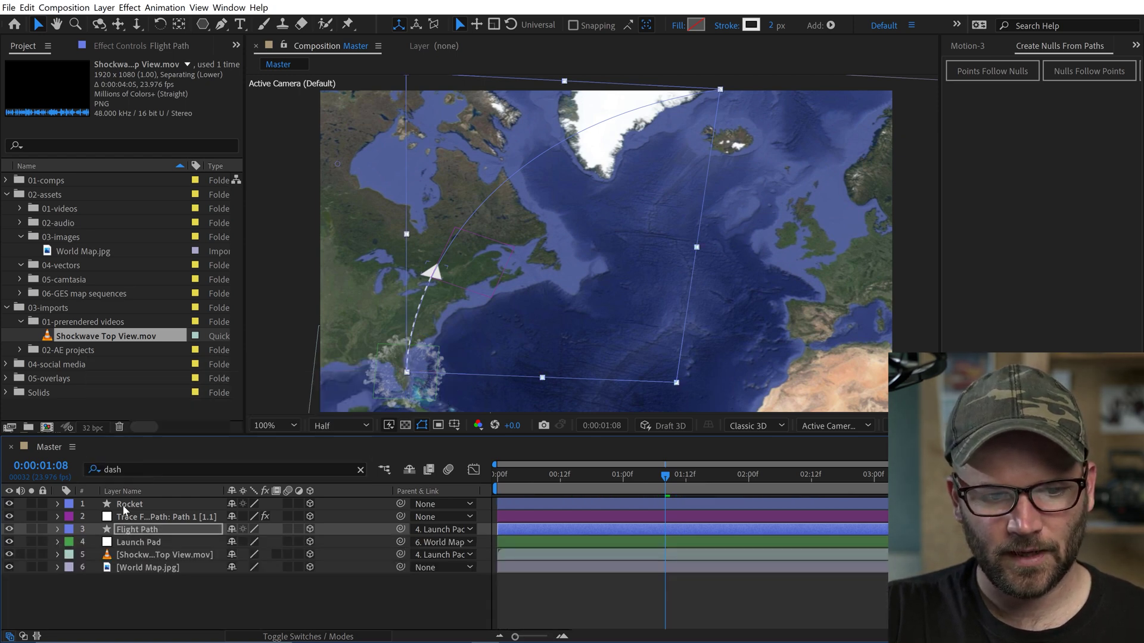
Expand the Rocket layer to show Contents > Polystar 1 > Polystar Path 1 settings.
{"action": "left_click", "coordinate": [126, 505]}
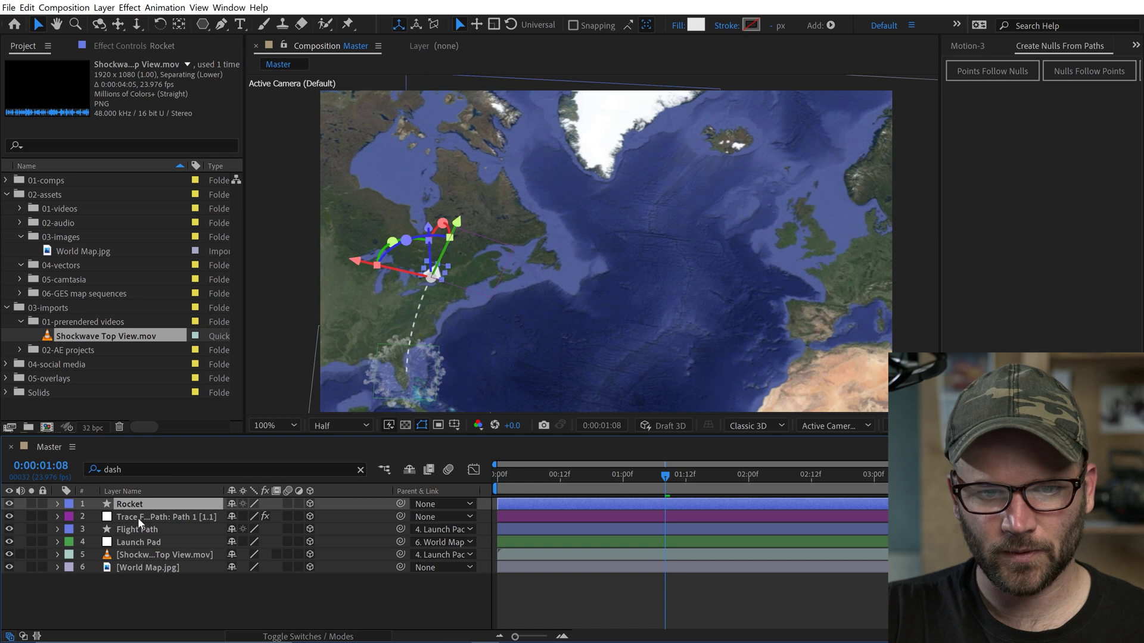
{"action": "left_click", "coordinate": [57, 504]}
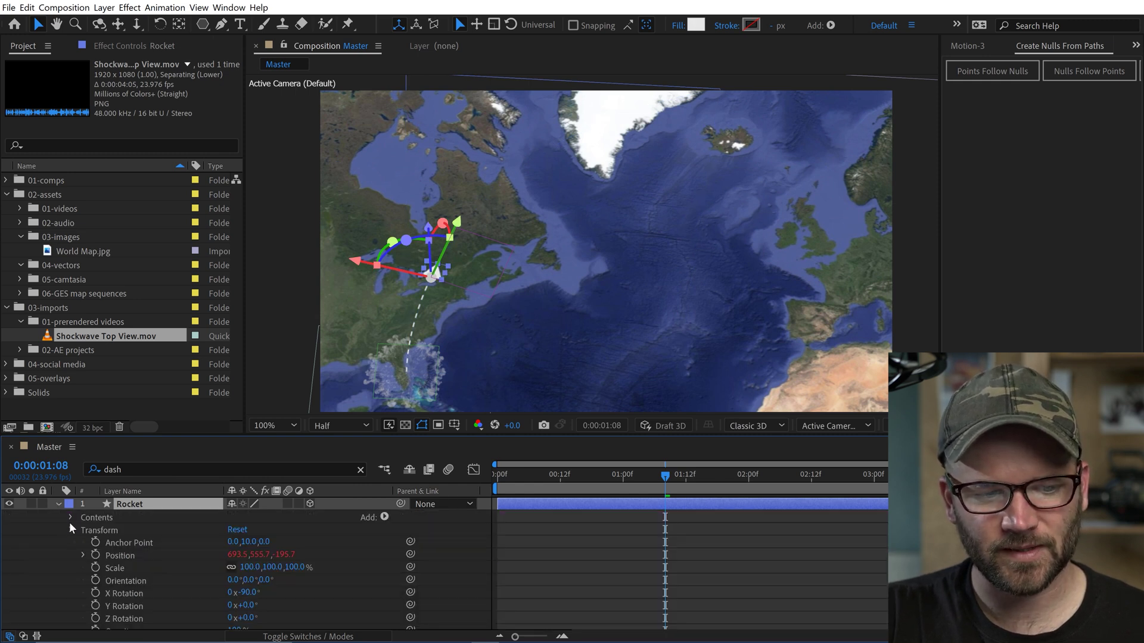
{"action": "left_click", "coordinate": [71, 530]}
{"action": "left_click", "coordinate": [71, 517]}
{"action": "left_click", "coordinate": [83, 530]}
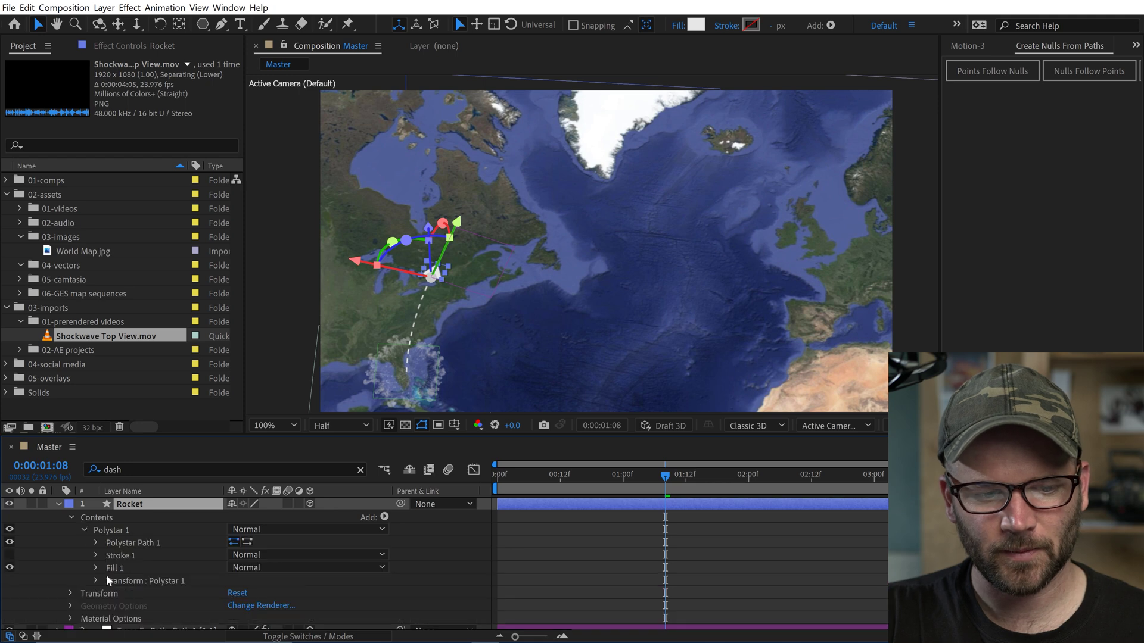
{"action": "left_click", "coordinate": [95, 542]}
{"action": "scroll", "coordinate": [173, 561], "scroll_direction": "down", "scroll_amount": 2}
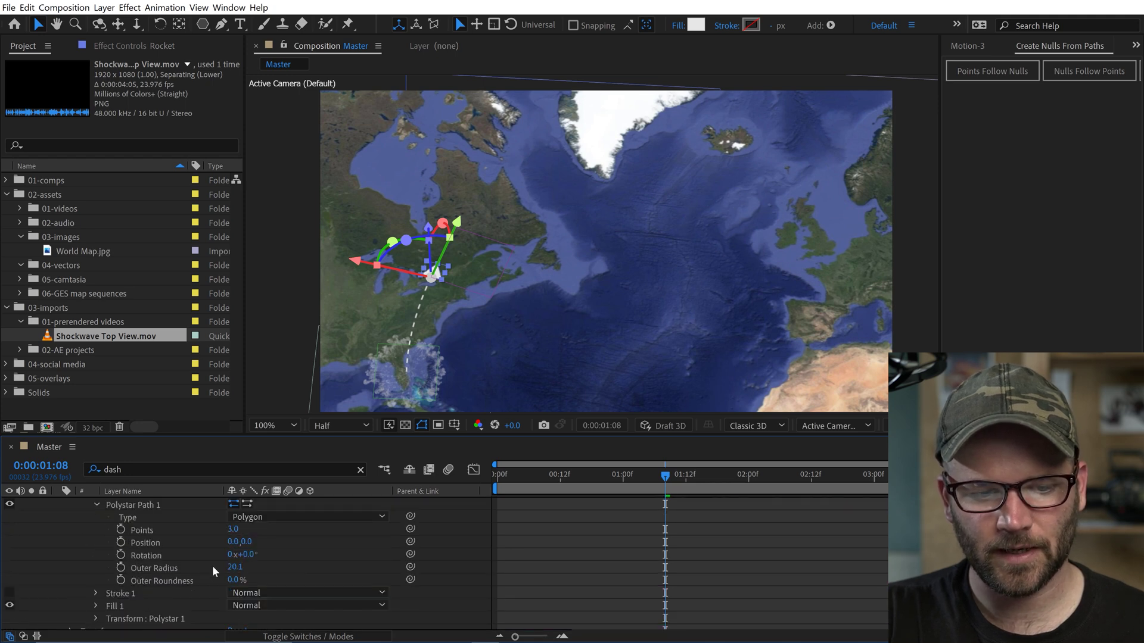
Set the polystar Outer Radius to 15, then 10, and clear the layer filter.
{"action": "left_click", "coordinate": [236, 568]}
{"action": "type", "text": "15"}
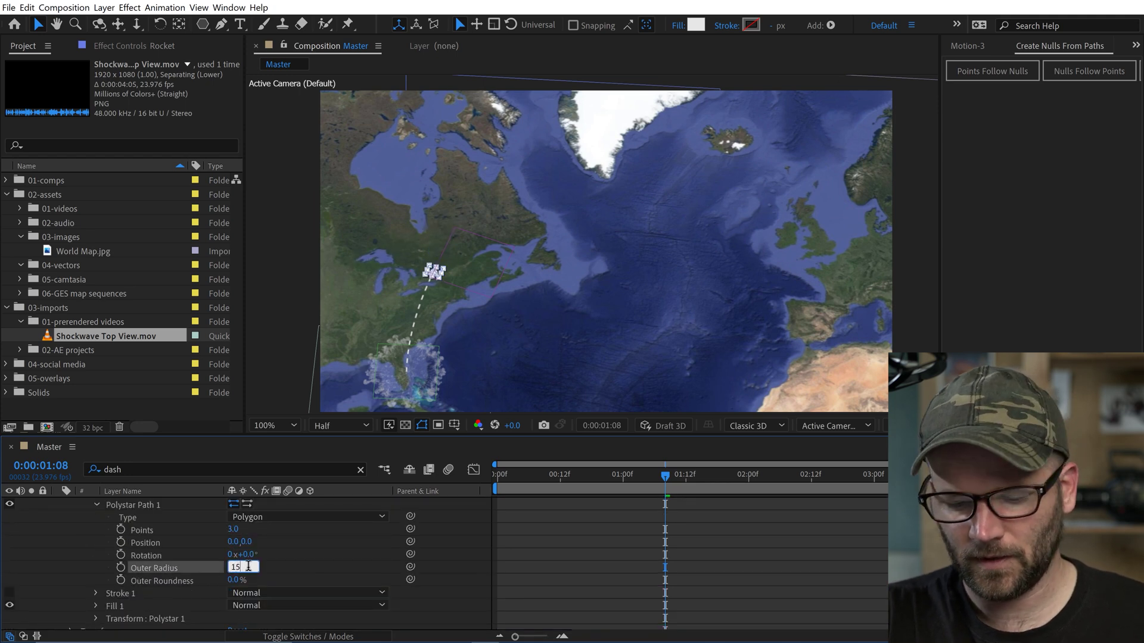
{"action": "key", "text": "Return"}
{"action": "left_click", "coordinate": [571, 553]}
{"action": "left_click", "coordinate": [235, 568]}
{"action": "type", "text": "10"}
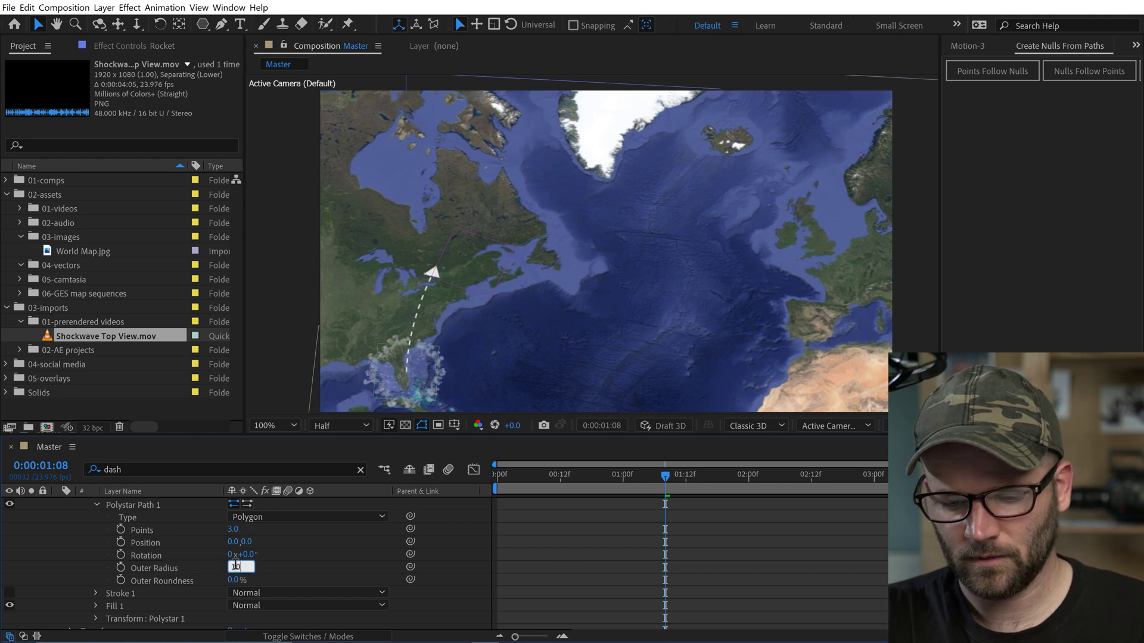
{"action": "key", "text": "Return"}
{"action": "left_click", "coordinate": [360, 470]}
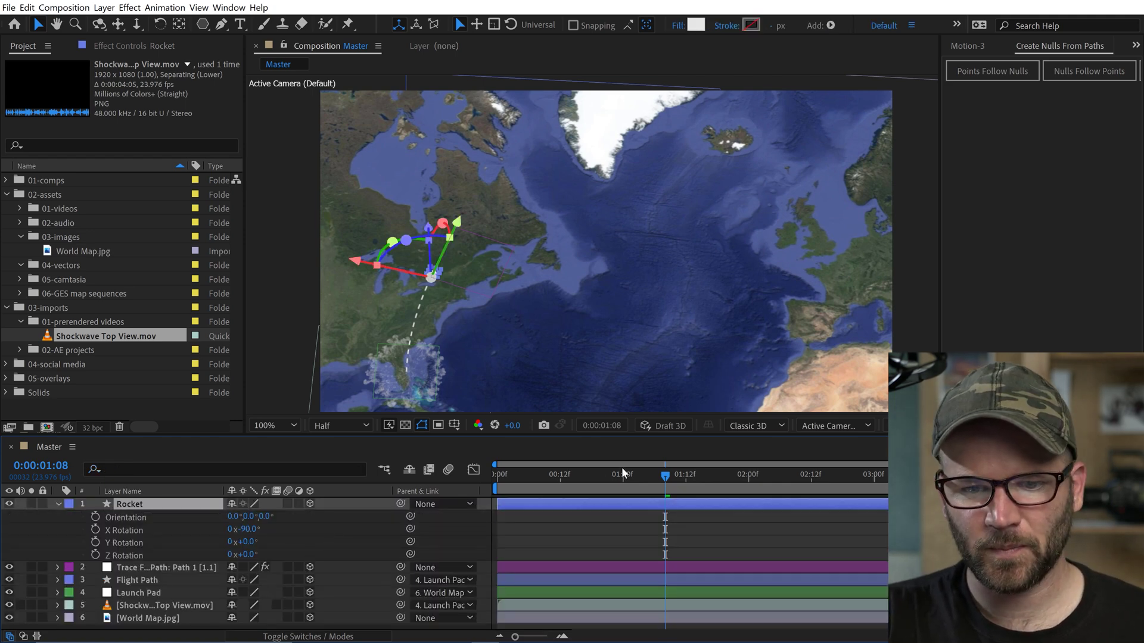
Keyframe the Rocket's Y Rotation from 0 at the start to one full turn near 01:02.
{"action": "left_click", "coordinate": [667, 489]}
{"action": "mouse_move", "coordinate": [638, 477]}
{"action": "left_mouse_down"}
{"action": "mouse_move", "coordinate": [606, 481]}
{"action": "mouse_move", "coordinate": [692, 475]}
{"action": "left_mouse_up"}
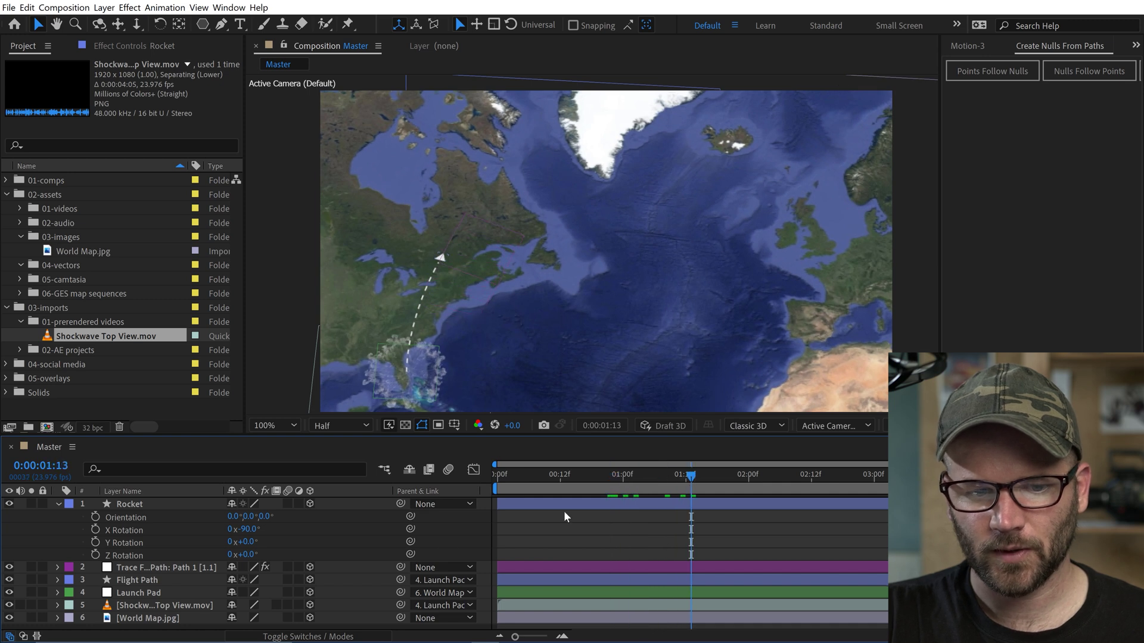
{"action": "left_click", "coordinate": [95, 541]}
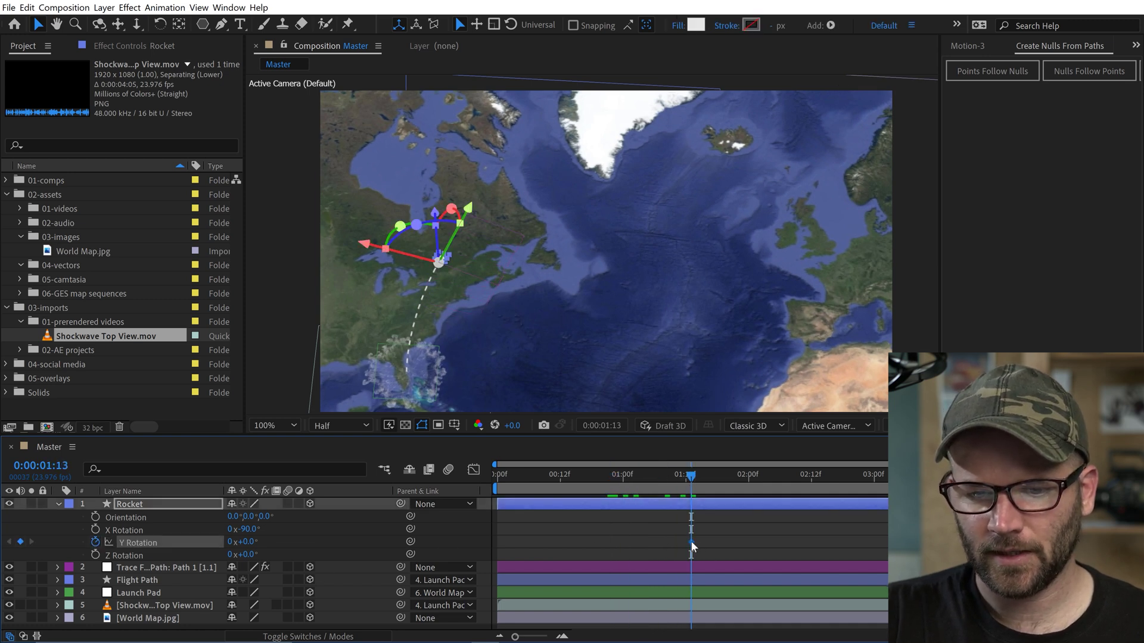
{"action": "left_click_drag", "start_coordinate": [691, 542], "coordinate": [633, 541]}
{"action": "left_click_drag", "start_coordinate": [517, 476], "coordinate": [470, 481]}
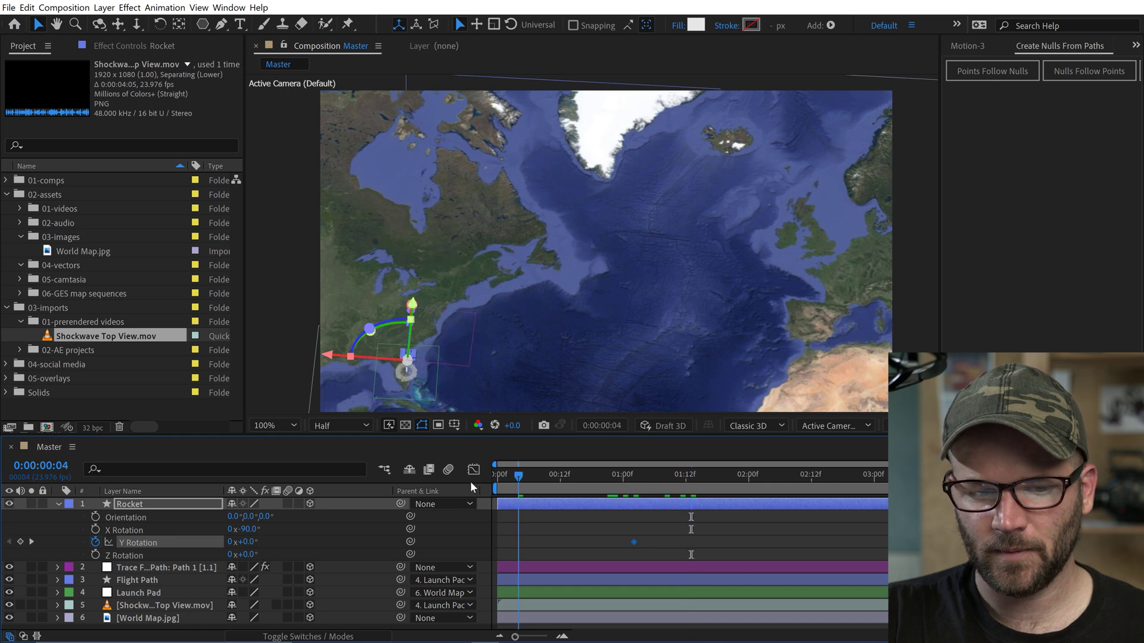
{"action": "left_click", "coordinate": [21, 542]}
{"action": "left_click", "coordinate": [31, 541]}
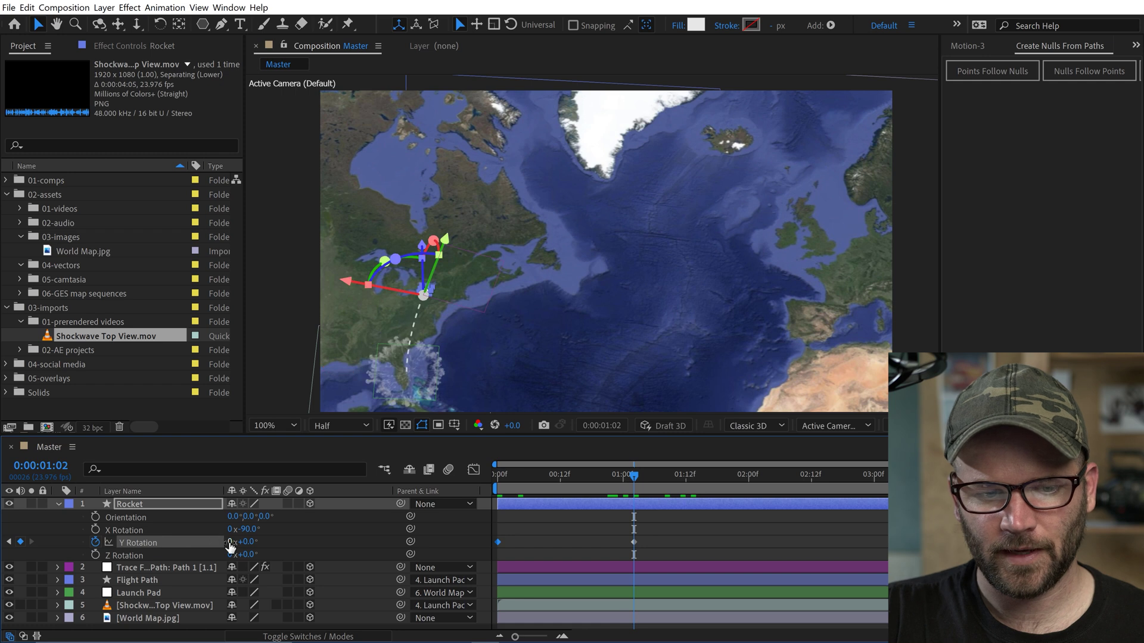
{"action": "type", "text": "1"}
{"action": "key", "text": "Return"}
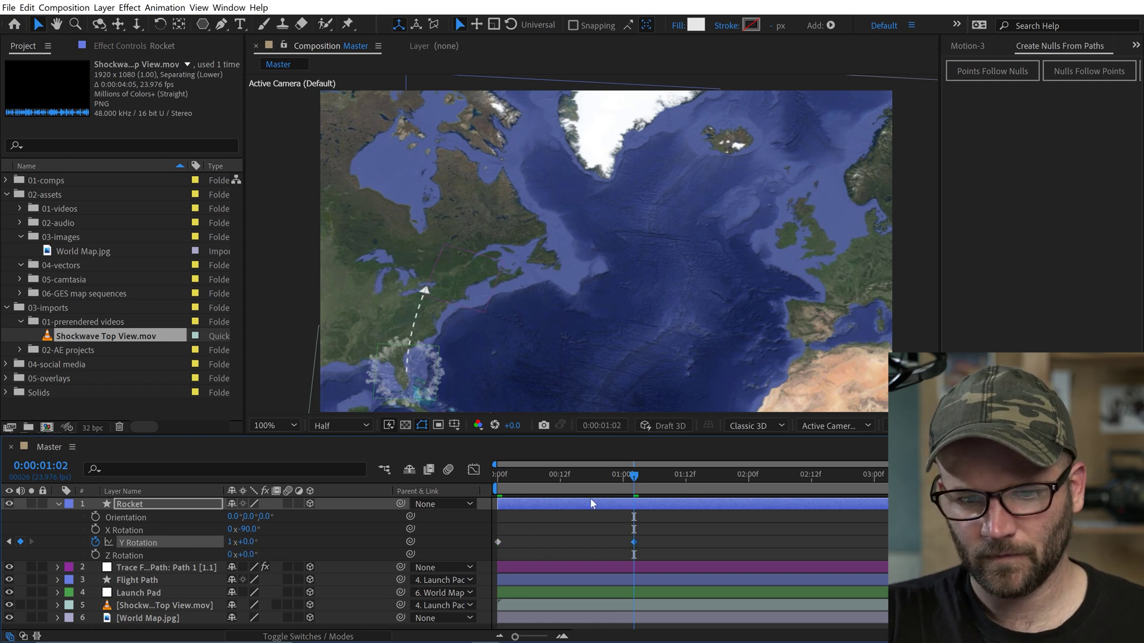
Add a loopOut() expression to Y Rotation so the spin repeats, and preview it.
{"action": "left_click_drag", "start_coordinate": [554, 473], "coordinate": [518, 475]}
{"action": "key", "text": "space"}
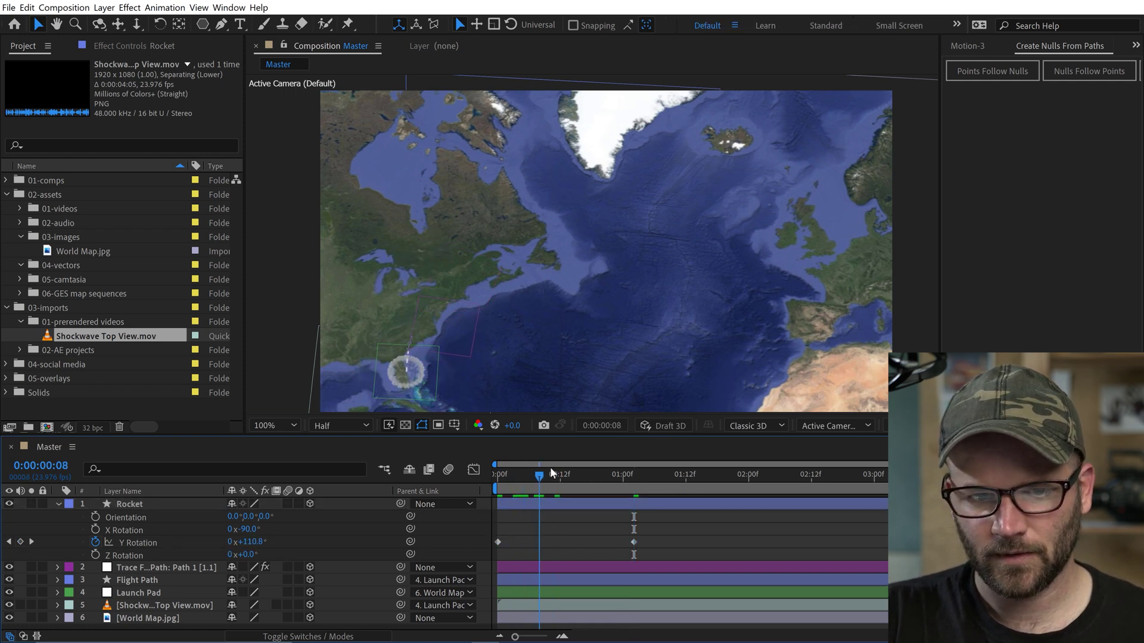
{"action": "left_click", "coordinate": [96, 542], "text": "alt"}
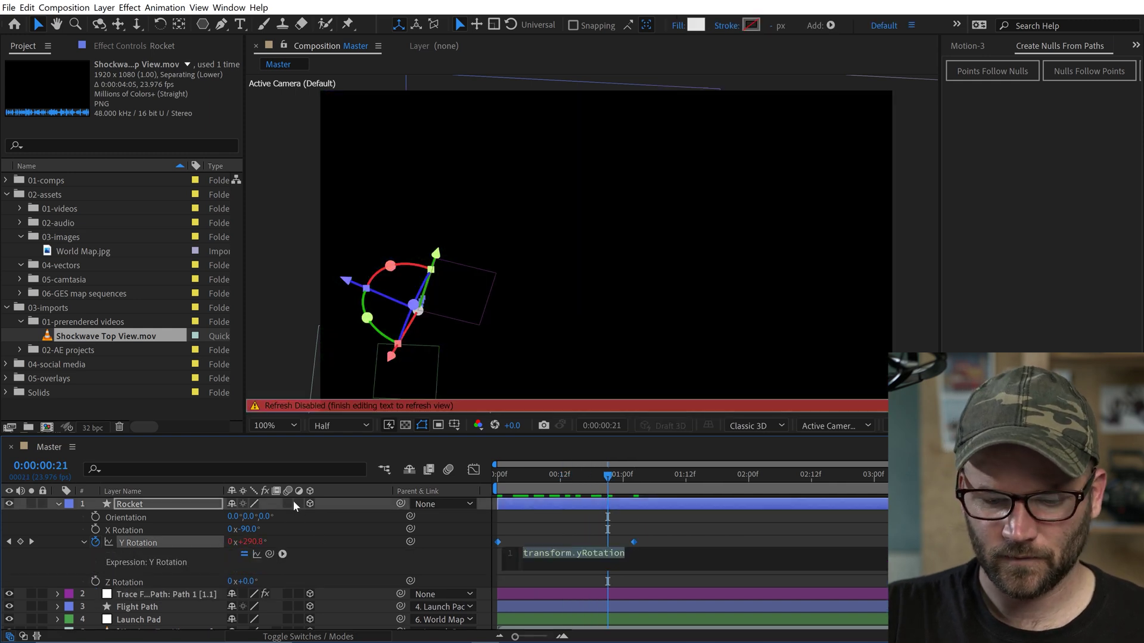
{"action": "type", "text": "loopO"}
{"action": "key", "text": "Return"}
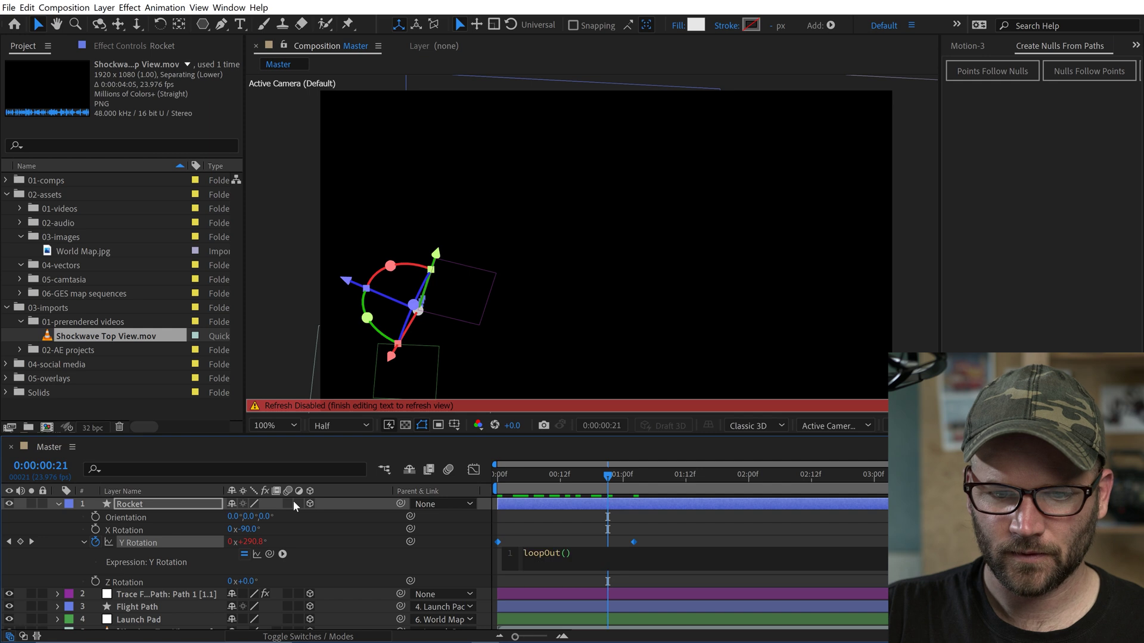
{"action": "left_click", "coordinate": [681, 520]}
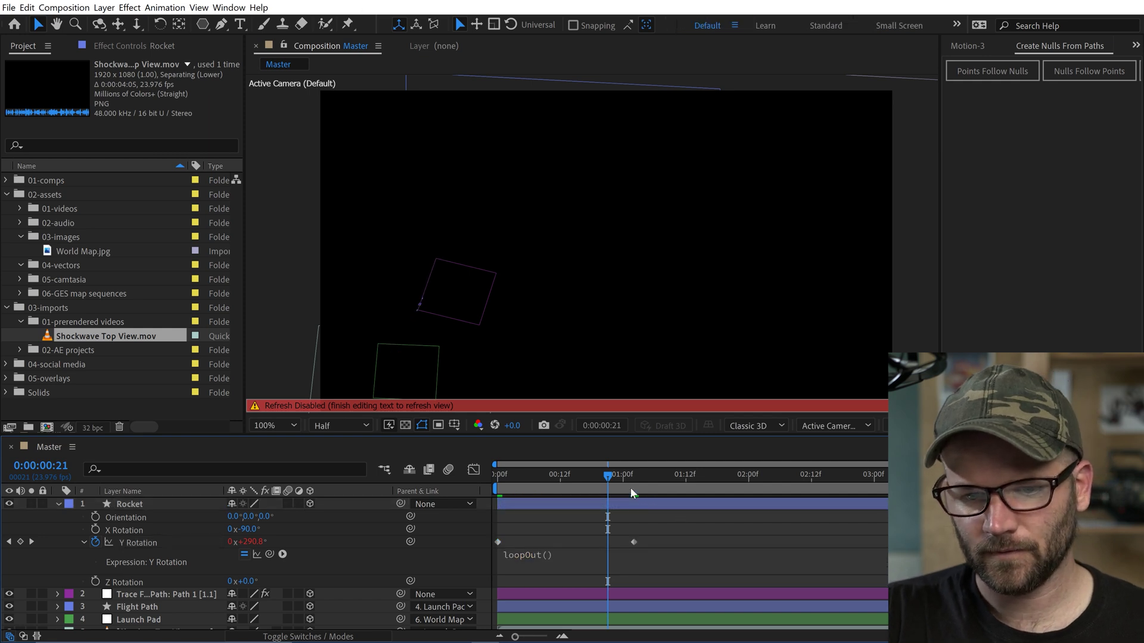
{"action": "left_click_drag", "start_coordinate": [624, 484], "coordinate": [774, 474]}
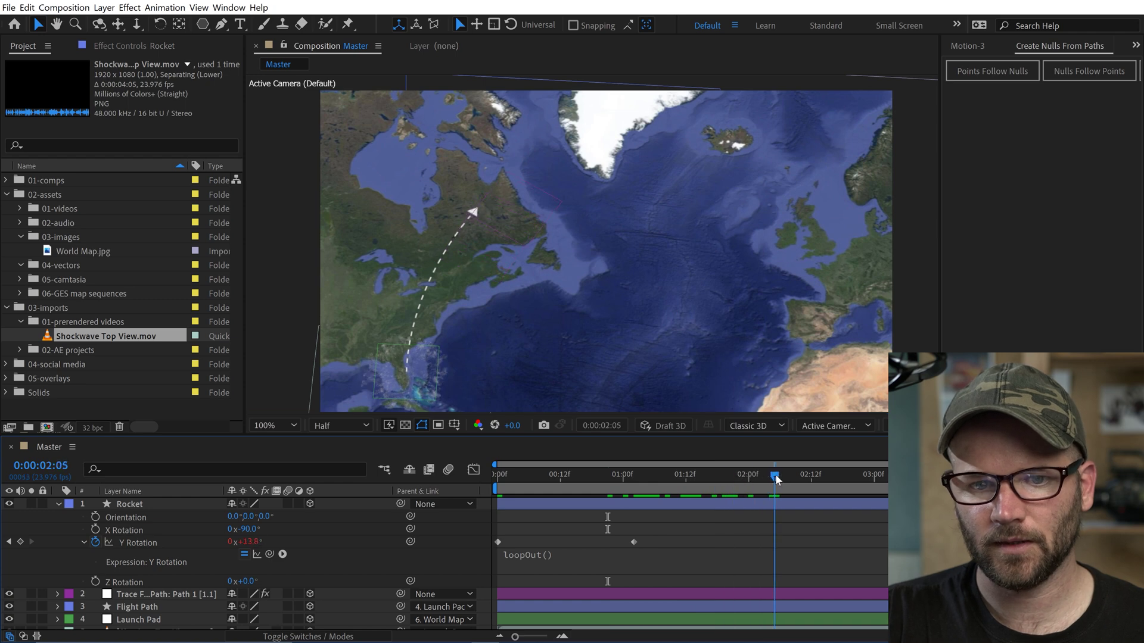
Apply the Deep Glow effect to the Rocket layer via a 'deep' effect search.
{"action": "left_click", "coordinate": [133, 505]}
{"action": "key", "text": "ctrl+space"}
{"action": "type", "text": "deep"}
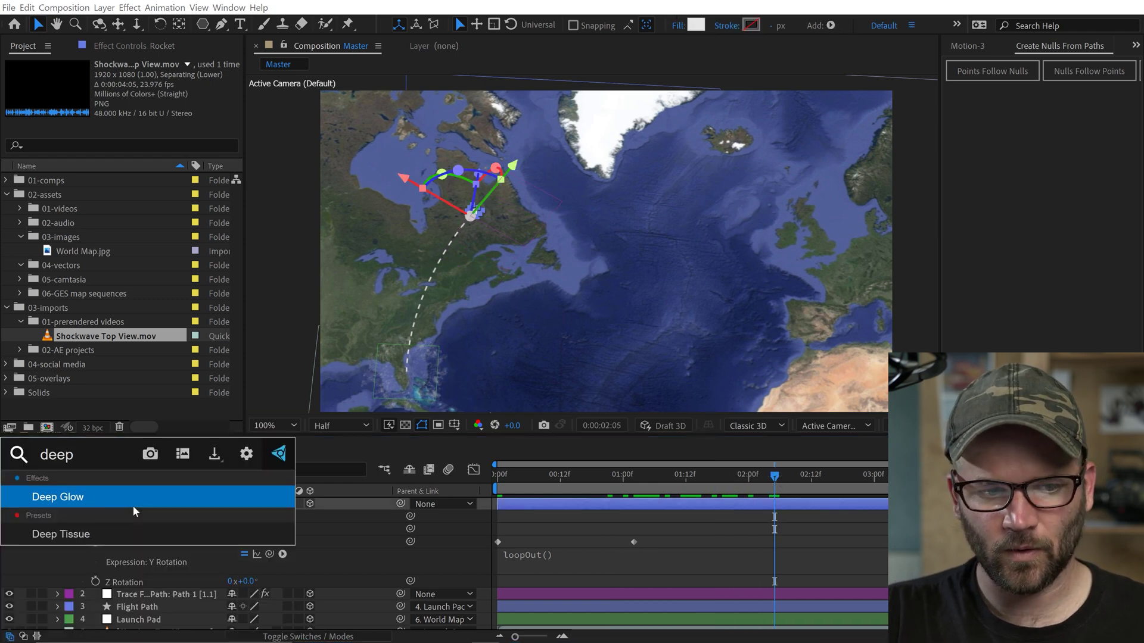
{"action": "key", "text": "Return"}
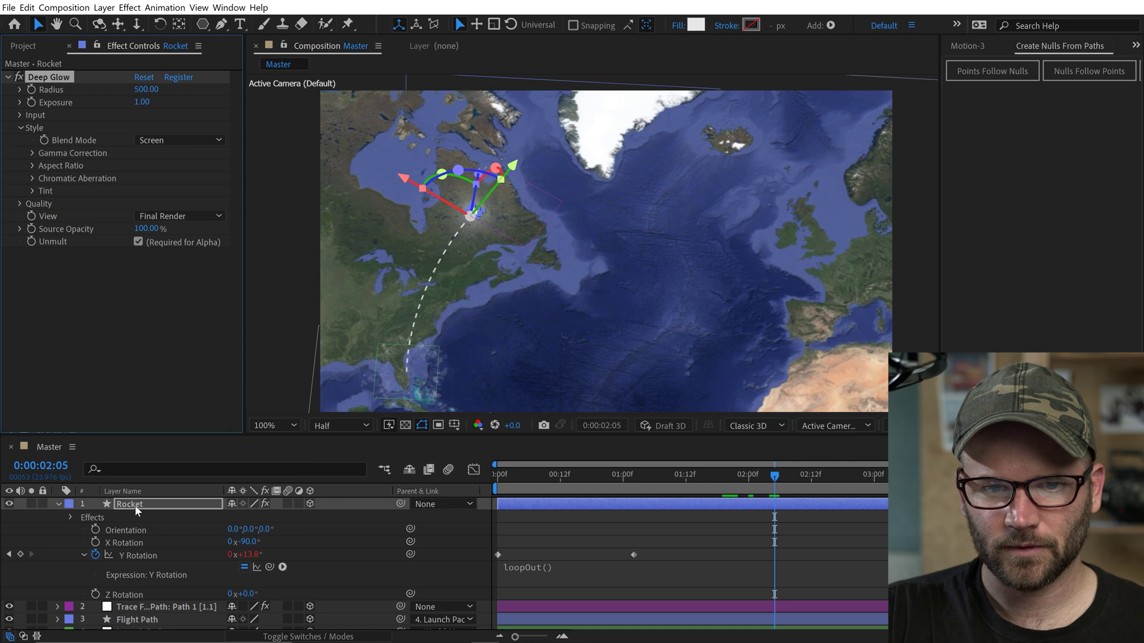
{"action": "left_click", "coordinate": [638, 526]}
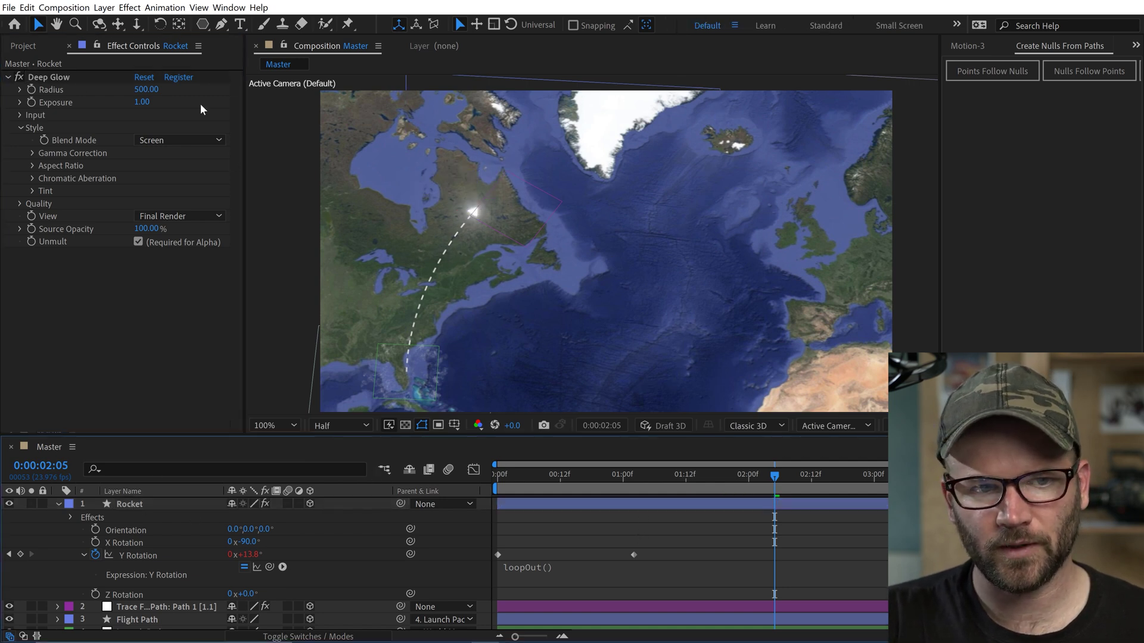
Lower the Deep Glow Radius to 250 and return to the composition start.
{"action": "left_click", "coordinate": [144, 91]}
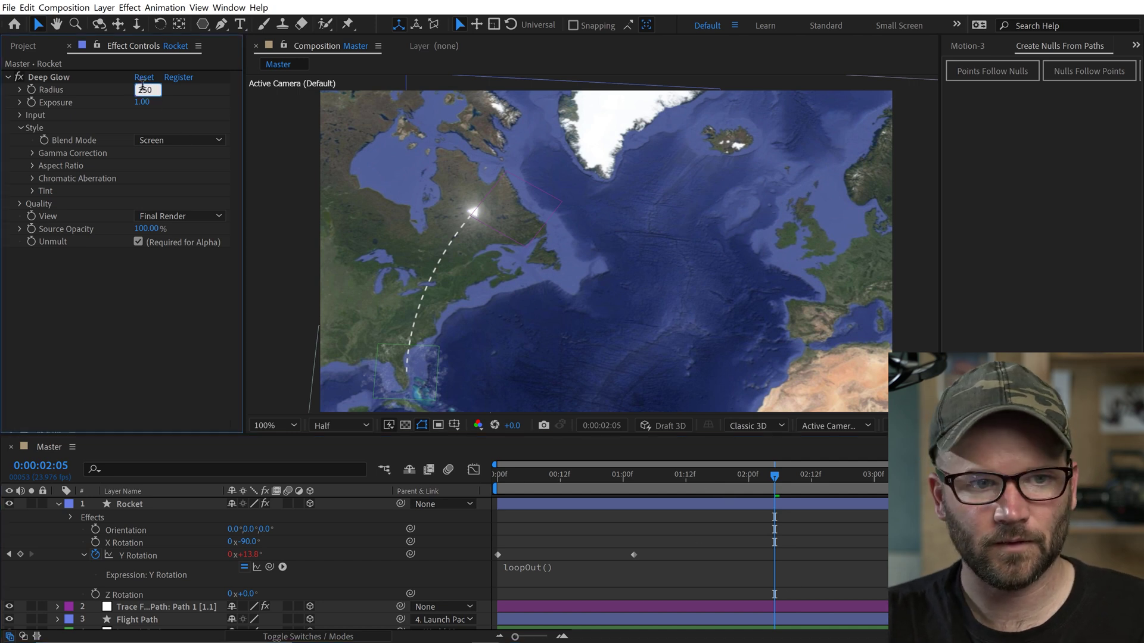
{"action": "type", "text": "250"}
{"action": "key", "text": "Return"}
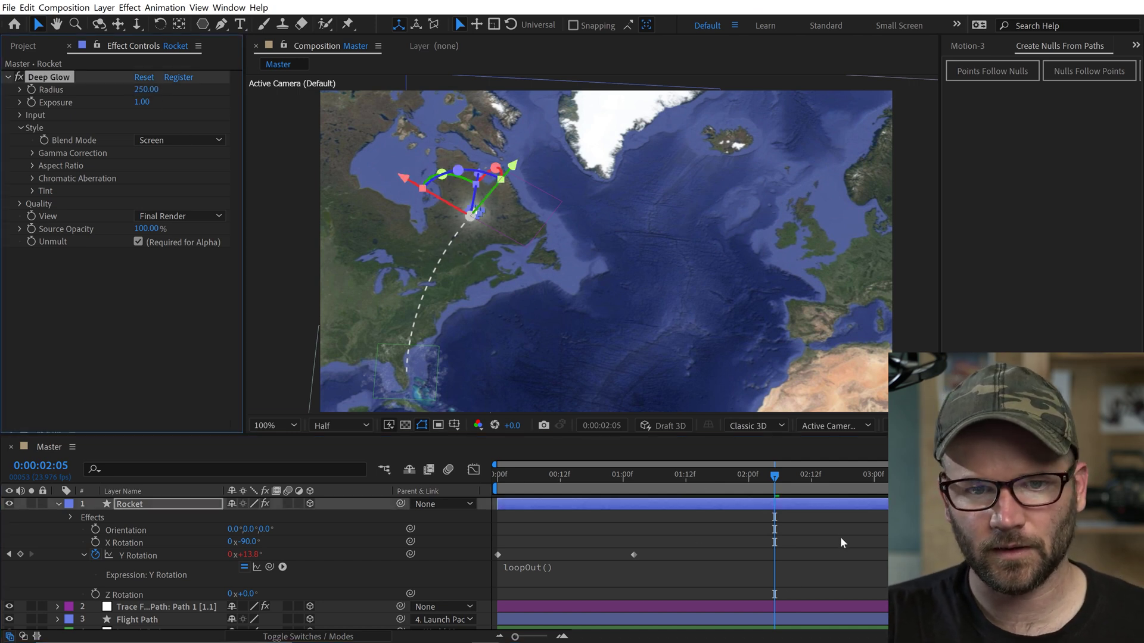
{"action": "left_click", "coordinate": [840, 535]}
{"action": "key", "text": "Home"}
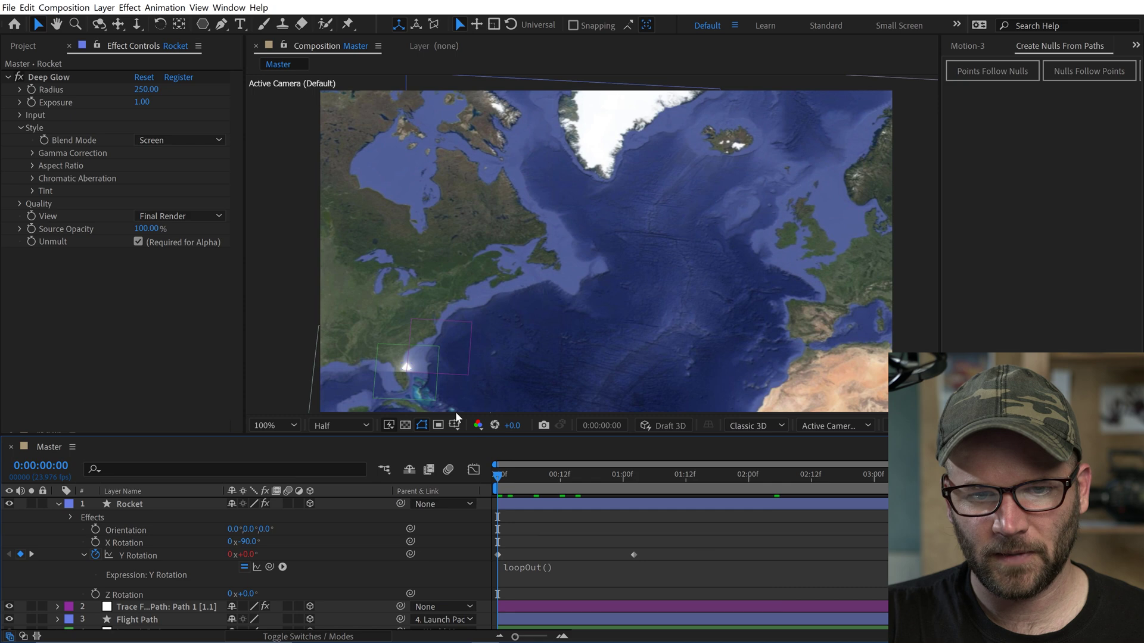
Zoom the viewer to 200% over Florida and scrub through the launch.
{"action": "key", "text": "period"}
{"action": "key", "text": "h"}
{"action": "left_click_drag", "start_coordinate": [587, 347], "coordinate": [731, 143]}
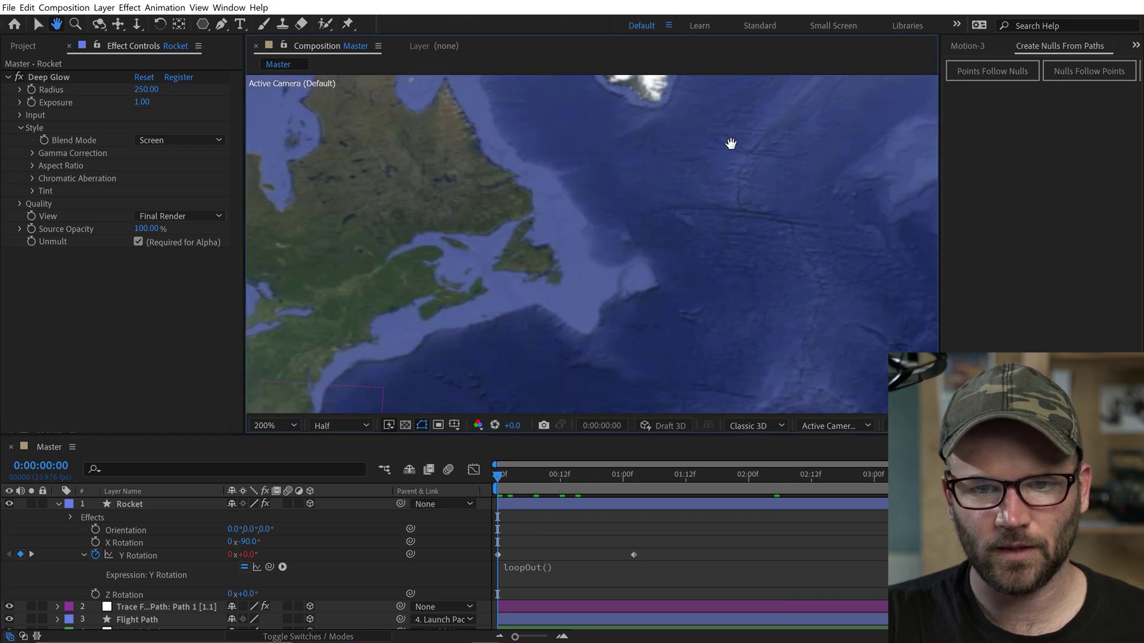
{"action": "key", "text": "v"}
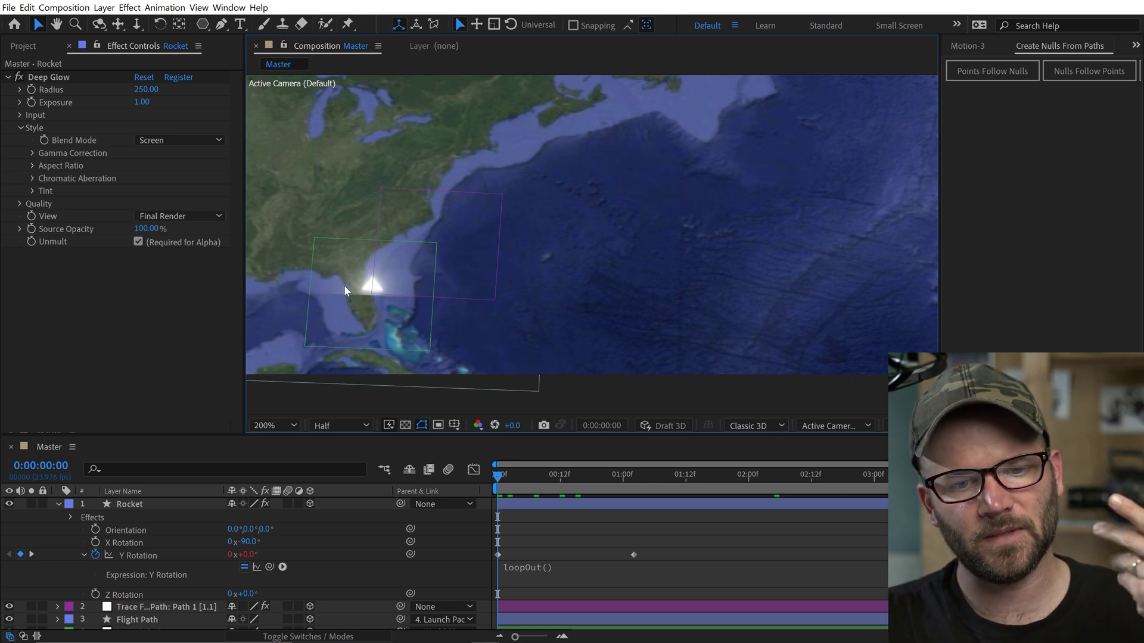
{"action": "left_click", "coordinate": [640, 533]}
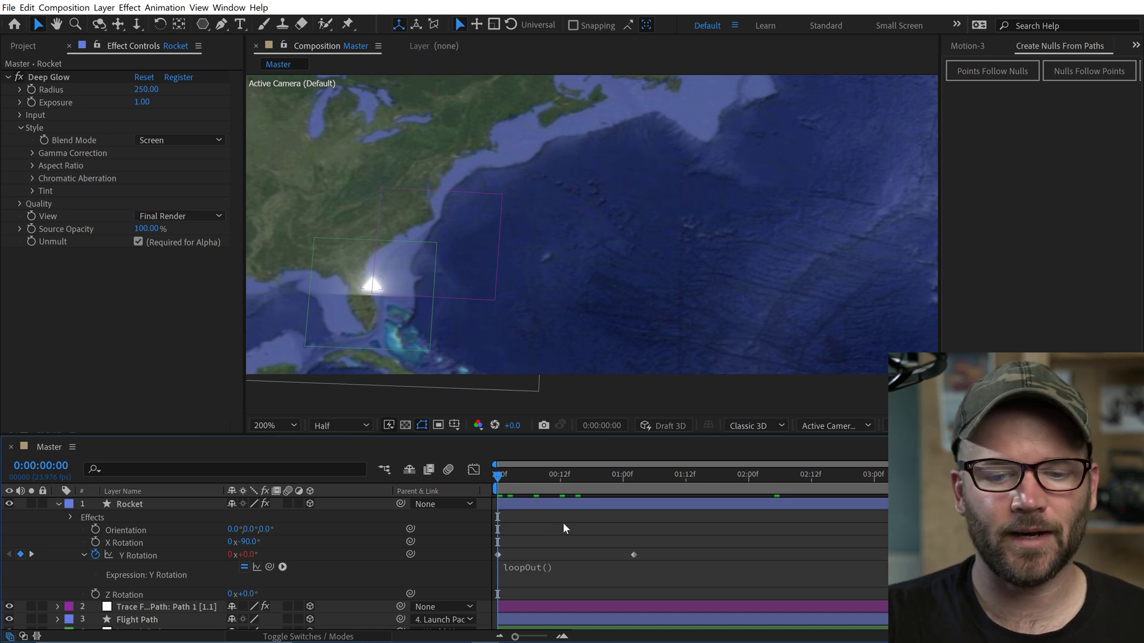
{"action": "left_click_drag", "start_coordinate": [524, 481], "coordinate": [614, 470]}
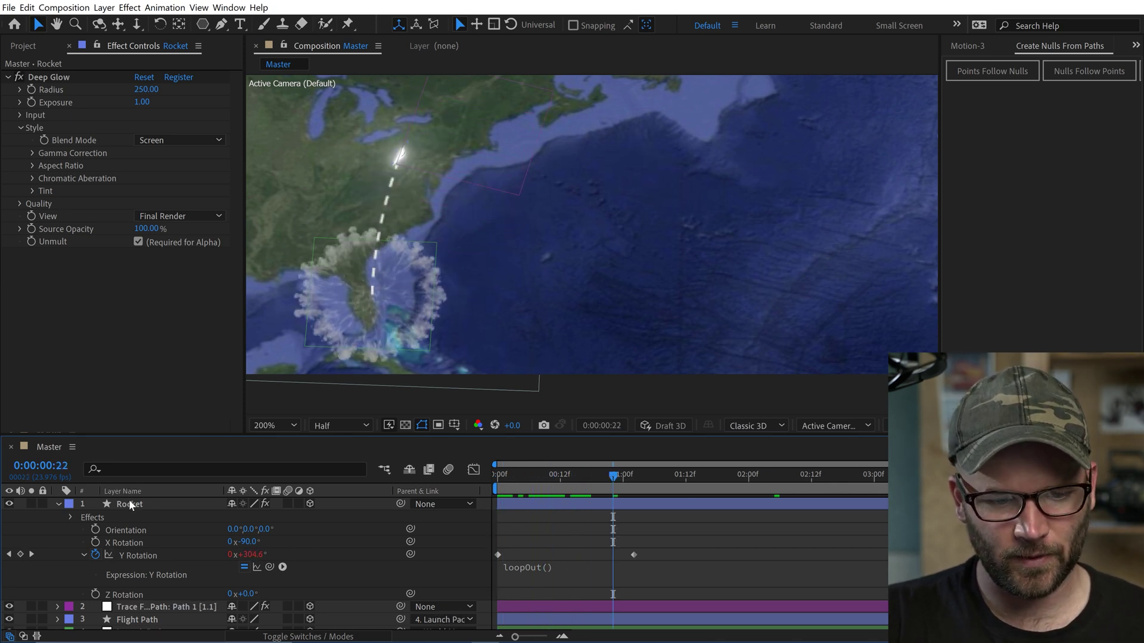
Keyframe the Rocket's Scale from 0% at frame 10 up to 100%.
{"action": "left_click", "coordinate": [128, 501]}
{"action": "key", "text": "s"}
{"action": "left_click", "coordinate": [95, 517]}
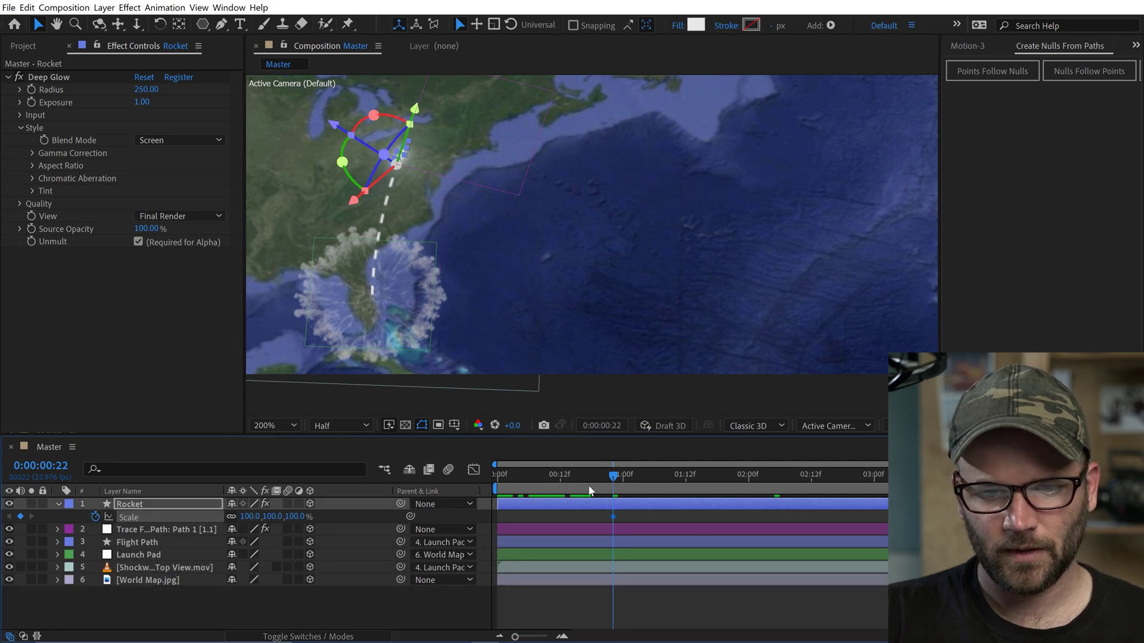
{"action": "left_click", "coordinate": [549, 476]}
{"action": "left_click", "coordinate": [249, 517]}
{"action": "type", "text": "0"}
{"action": "key", "text": "Return"}
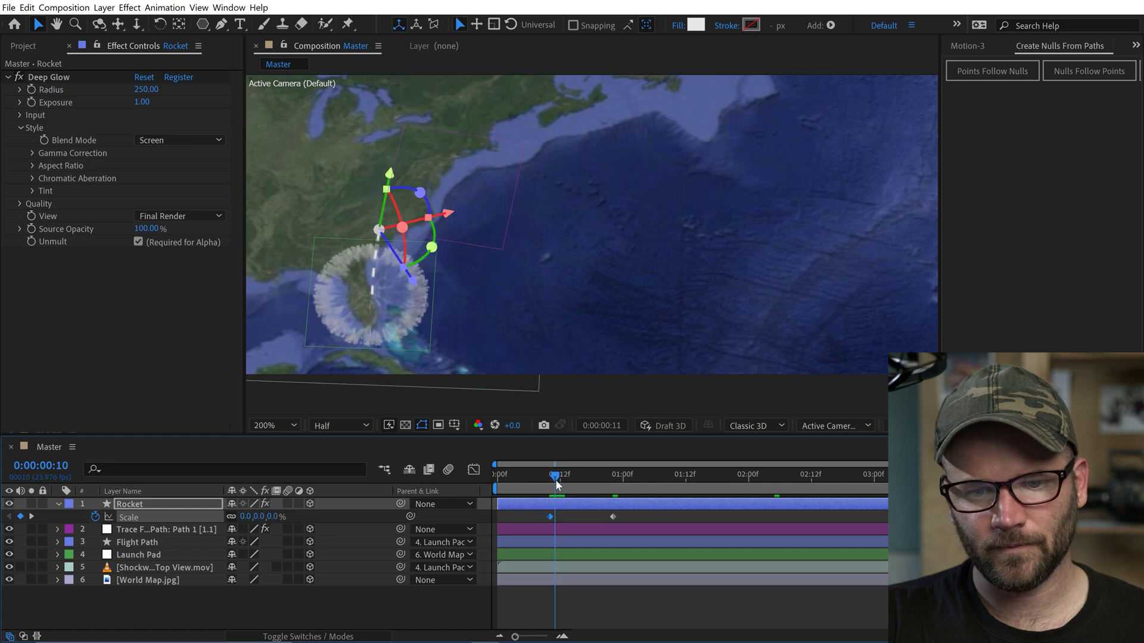
Give the Trace Flight Path Progress keyframe an Easy Ease Out and preview the launch.
{"action": "left_click", "coordinate": [136, 542]}
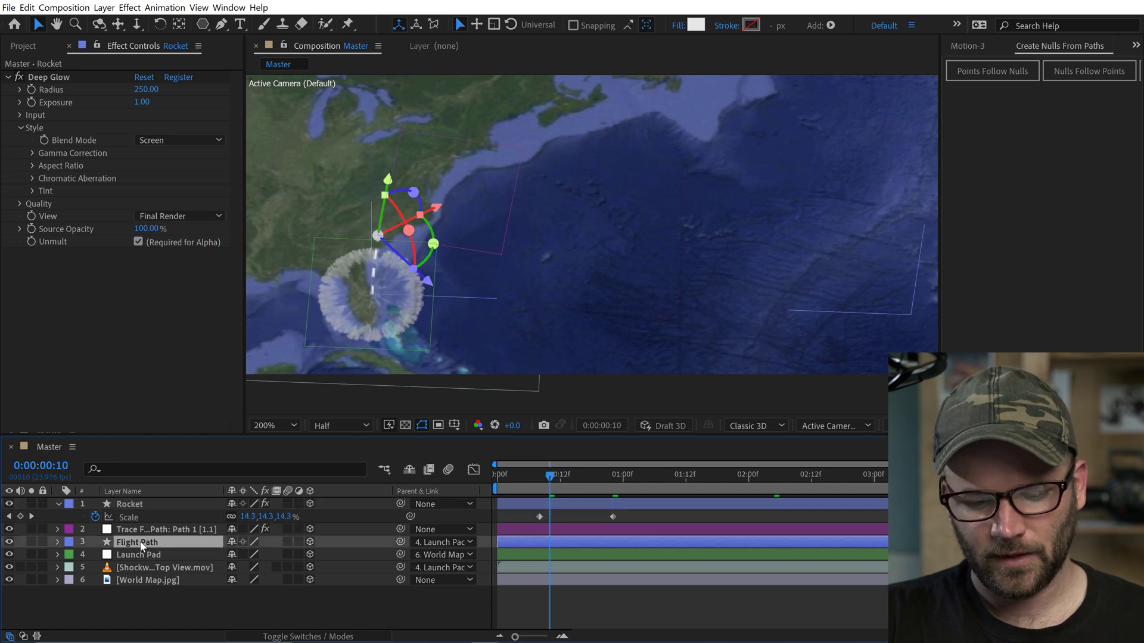
{"action": "left_click", "coordinate": [149, 530]}
{"action": "key", "text": "u"}
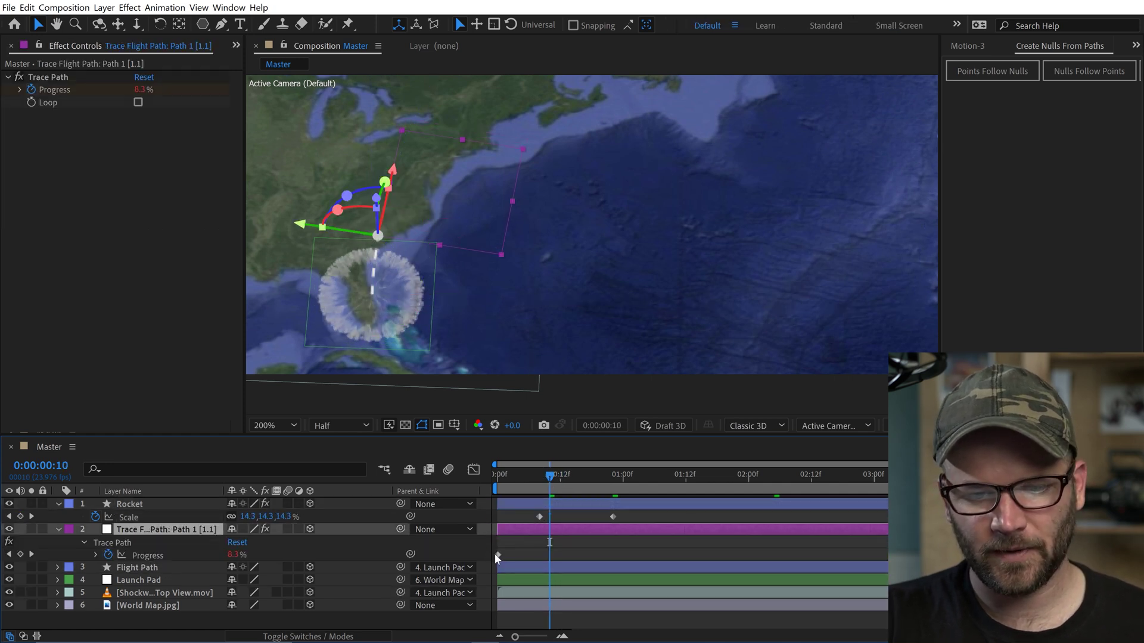
{"action": "right_click", "coordinate": [497, 554]}
{"action": "mouse_move", "coordinate": [572, 546]}
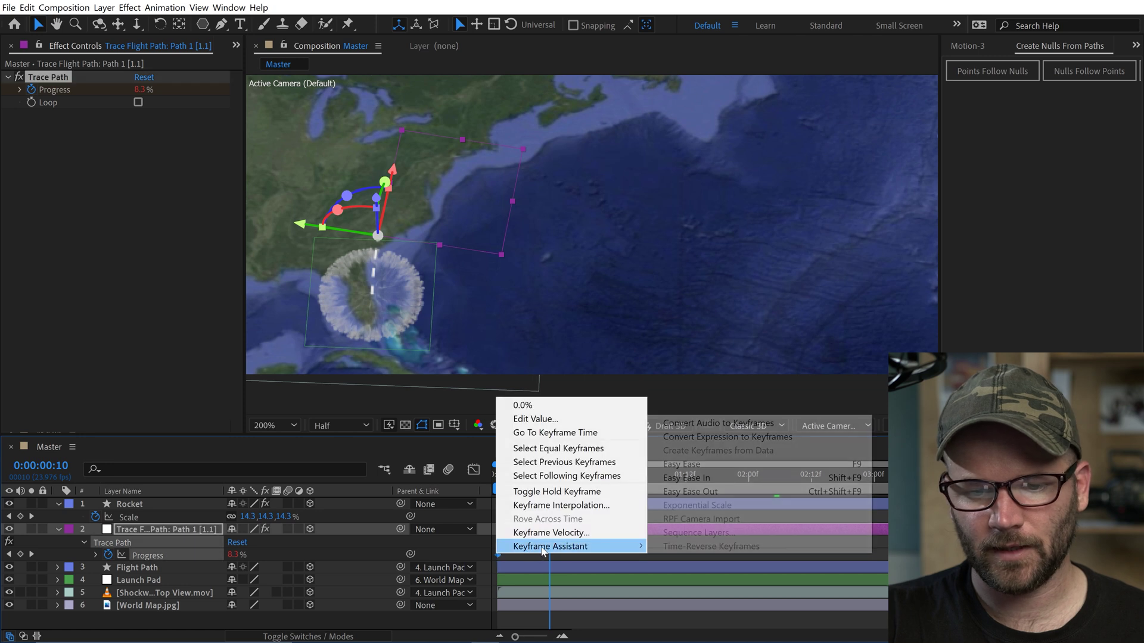
{"action": "left_click", "coordinate": [690, 492]}
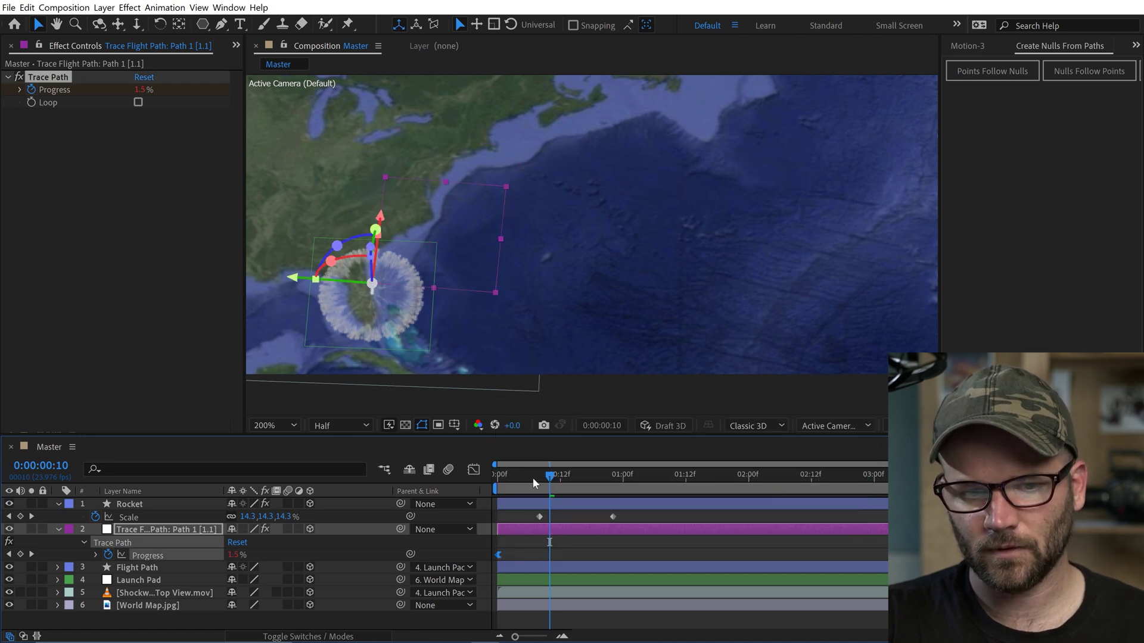
{"action": "key", "text": "space"}
Collapse every layer's properties, deselect the Flight Path layer, and adjust the viewer zoom.
{"action": "left_click", "coordinate": [137, 504]}
{"action": "key", "text": "u"}
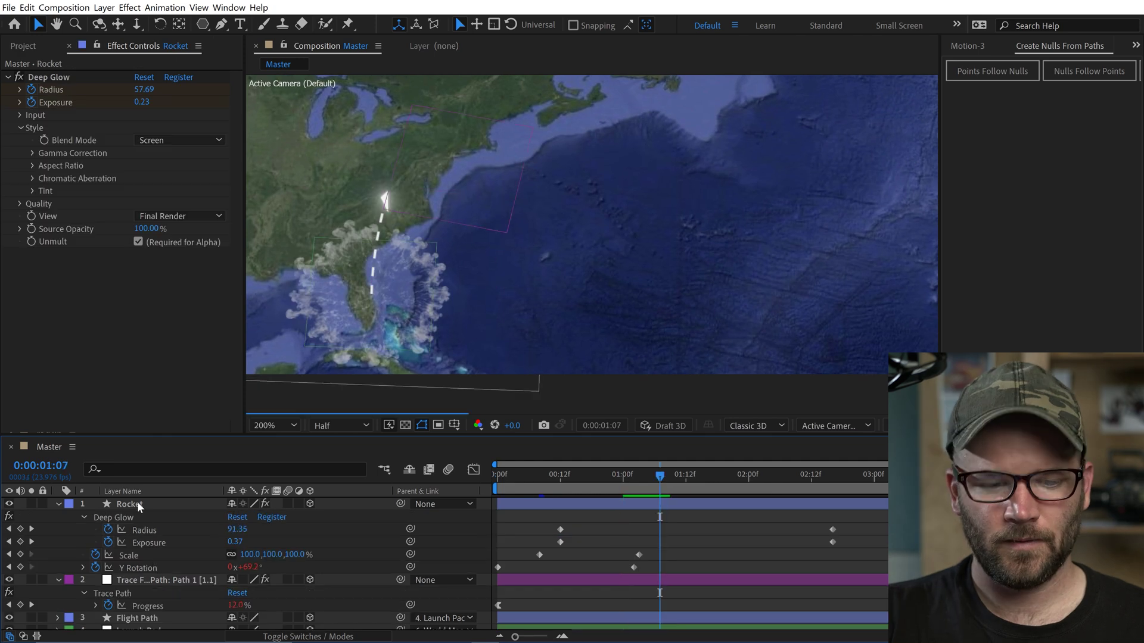
{"action": "key", "text": "ctrl+a"}
{"action": "key", "text": "u"}
{"action": "left_click", "coordinate": [148, 517]}
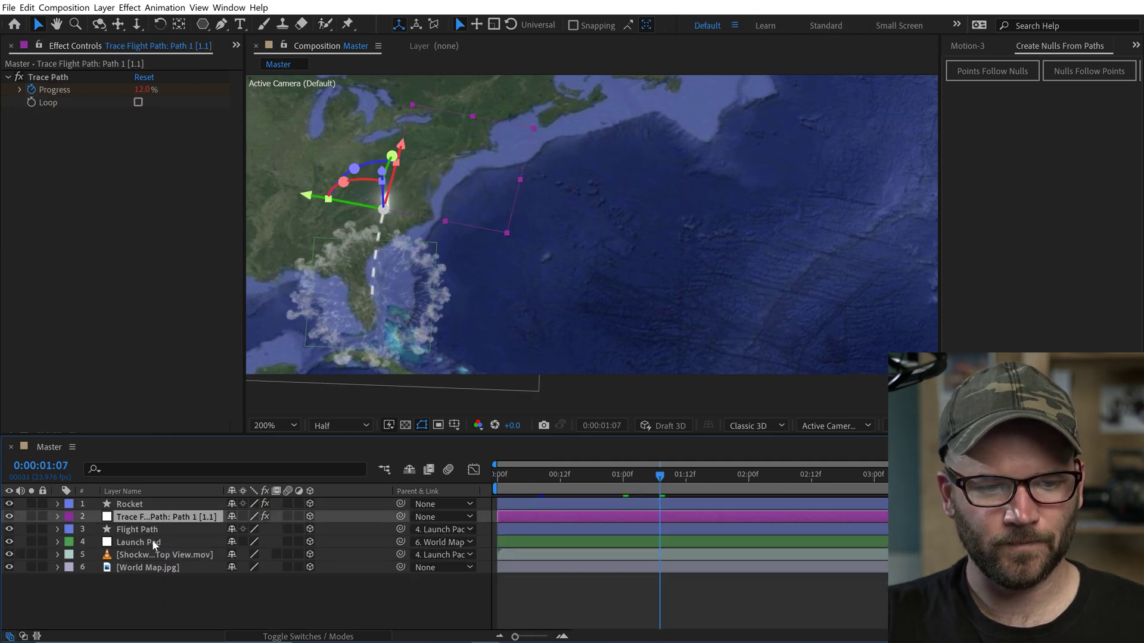
{"action": "left_click", "coordinate": [150, 529]}
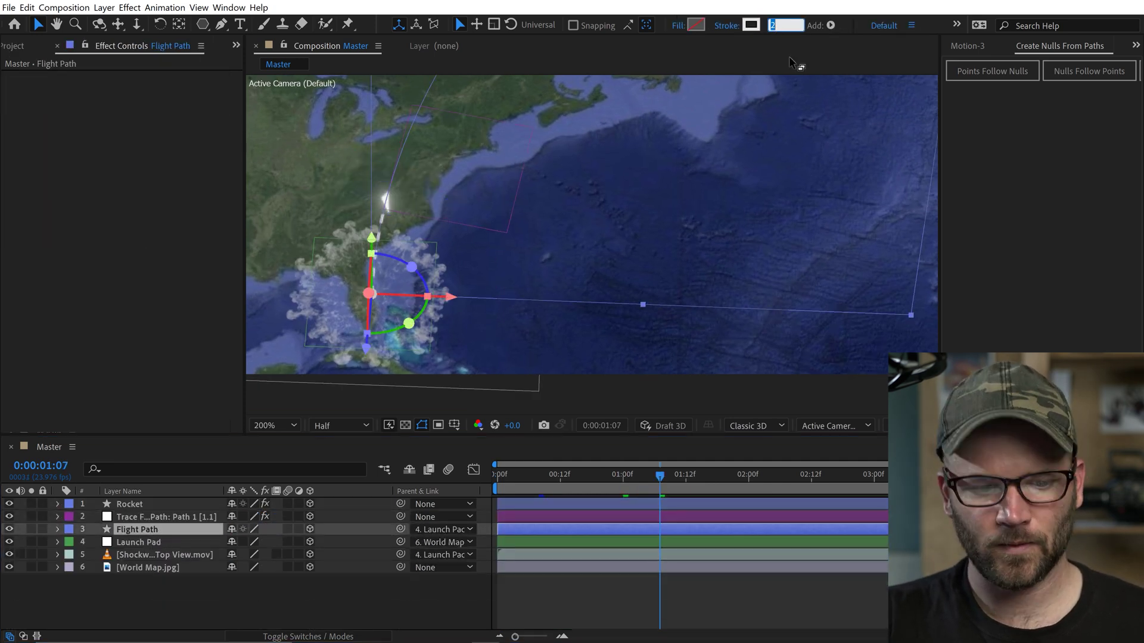
{"action": "left_click", "coordinate": [803, 98]}
{"action": "left_click", "coordinate": [584, 590]}
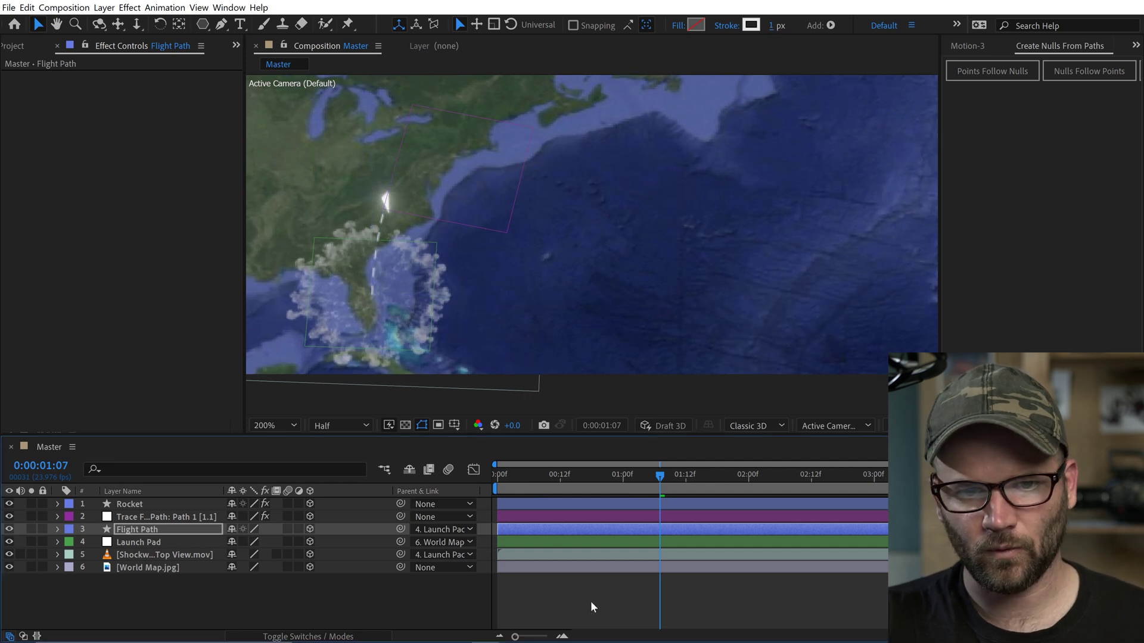
{"action": "scroll", "coordinate": [474, 262], "scroll_direction": "down", "scroll_amount": 1}
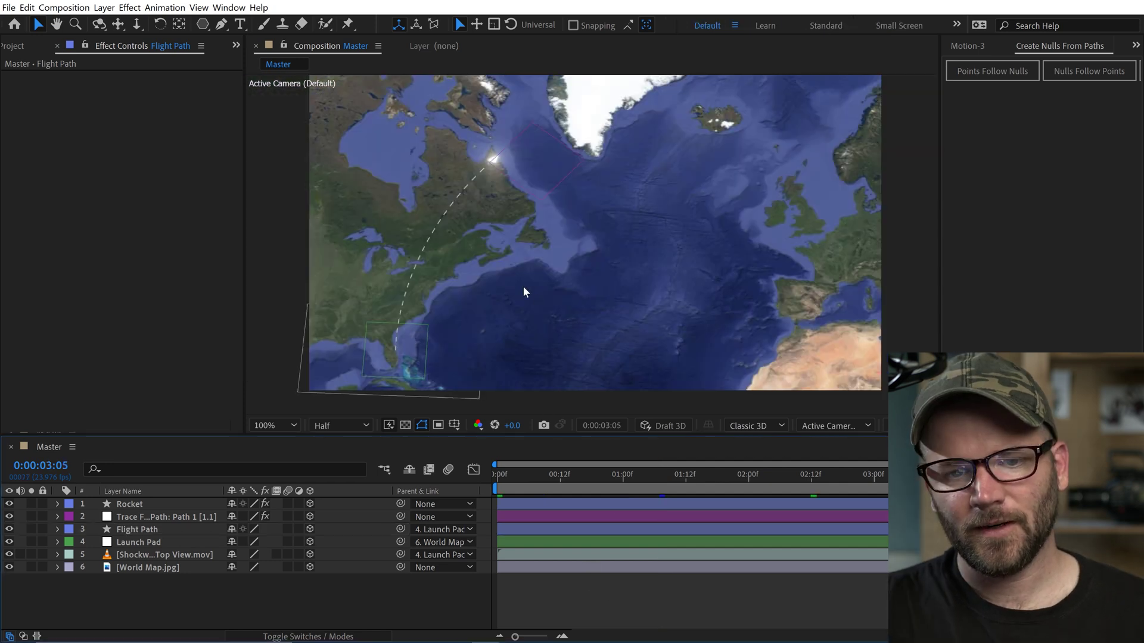
{"action": "scroll", "coordinate": [531, 287], "scroll_direction": "down", "scroll_amount": 2}
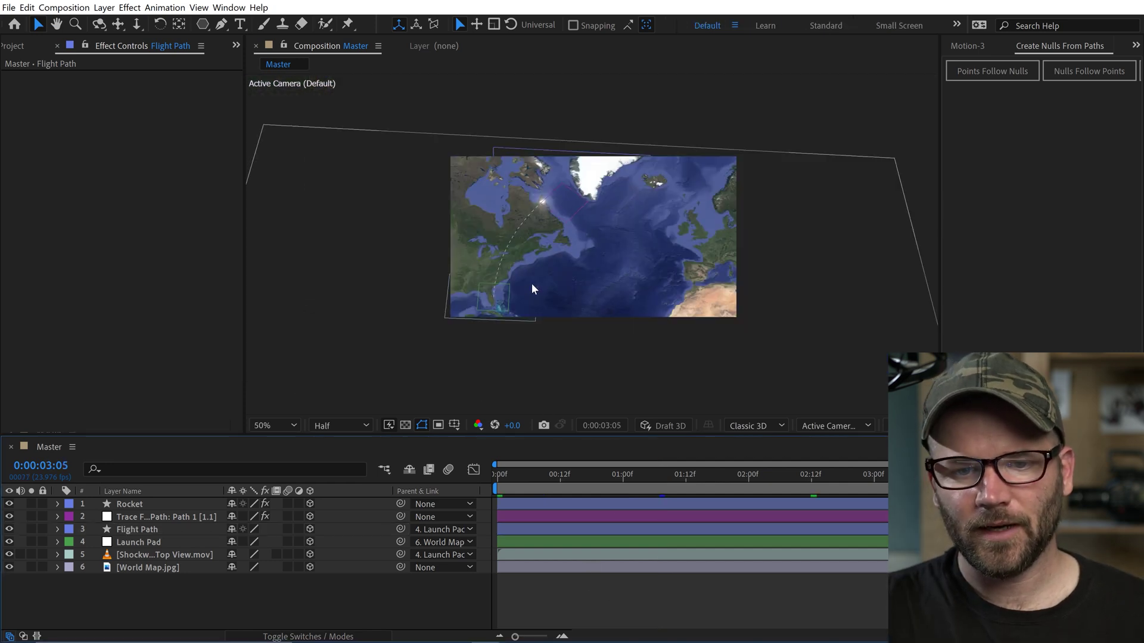
{"action": "scroll", "coordinate": [532, 283], "scroll_direction": "up", "scroll_amount": 2}
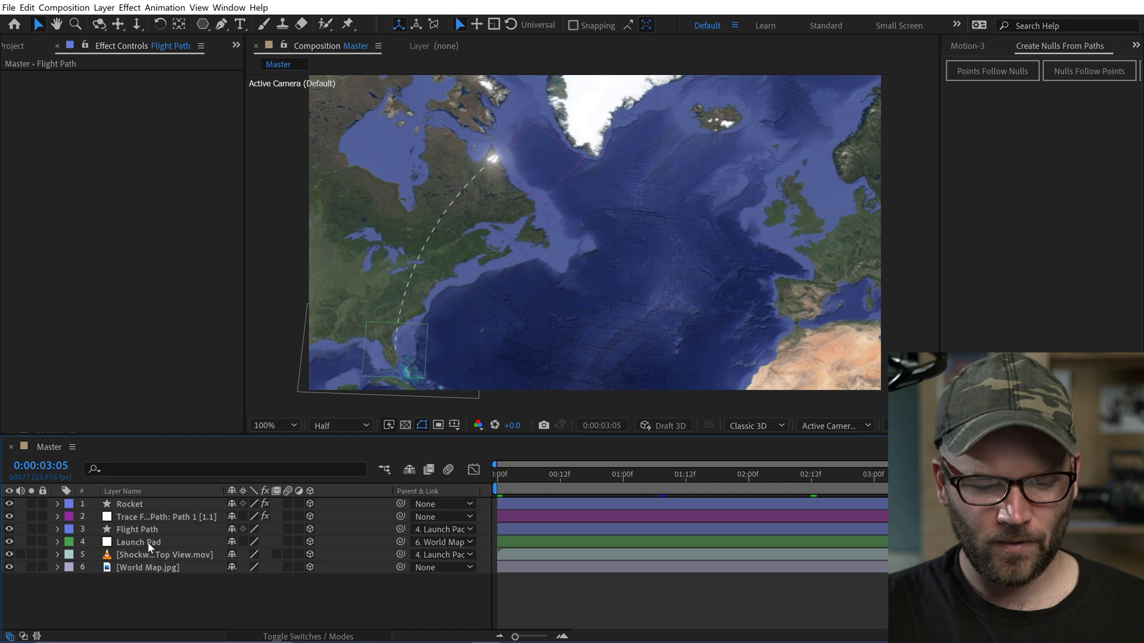
Orbit the view to bring Africa into frame and set the time to 0:00:03:12.
{"action": "key", "text": "c"}
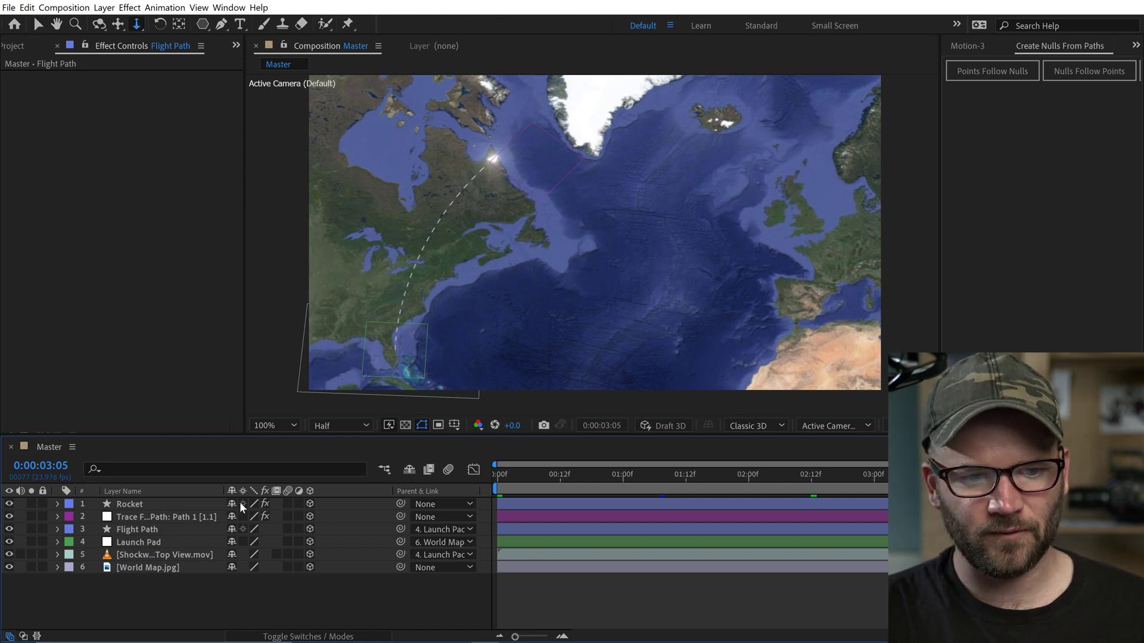
{"action": "left_click", "coordinate": [135, 511]}
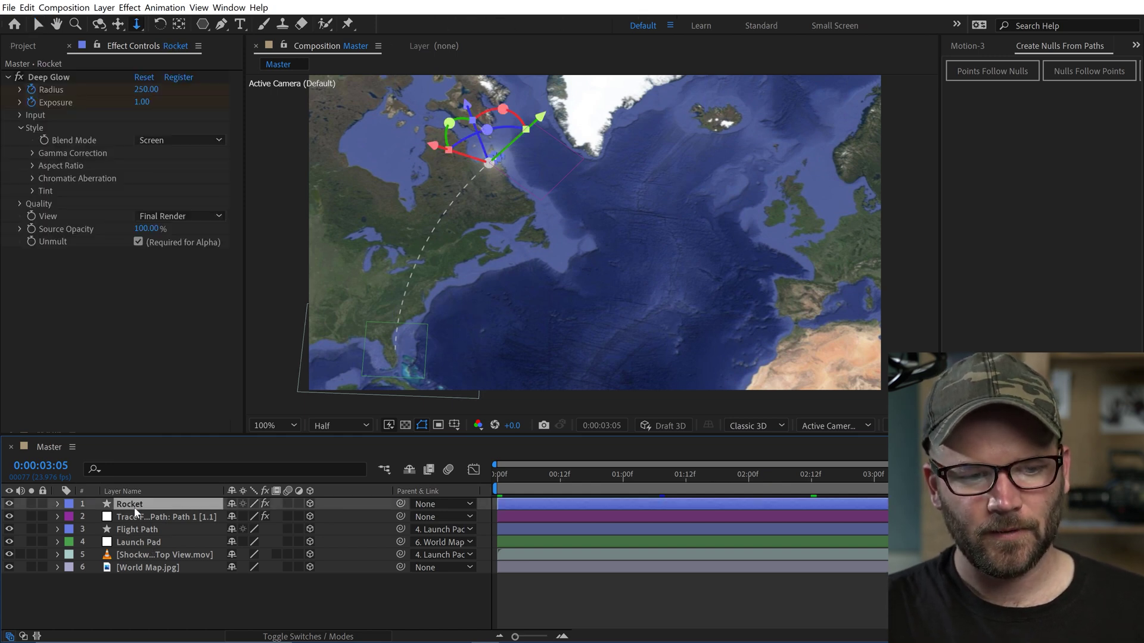
{"action": "left_click", "coordinate": [489, 167]}
{"action": "mouse_move", "coordinate": [489, 166]}
{"action": "left_mouse_down"}
{"action": "mouse_move", "coordinate": [487, 211]}
{"action": "mouse_move", "coordinate": [492, 163]}
{"action": "left_mouse_up"}
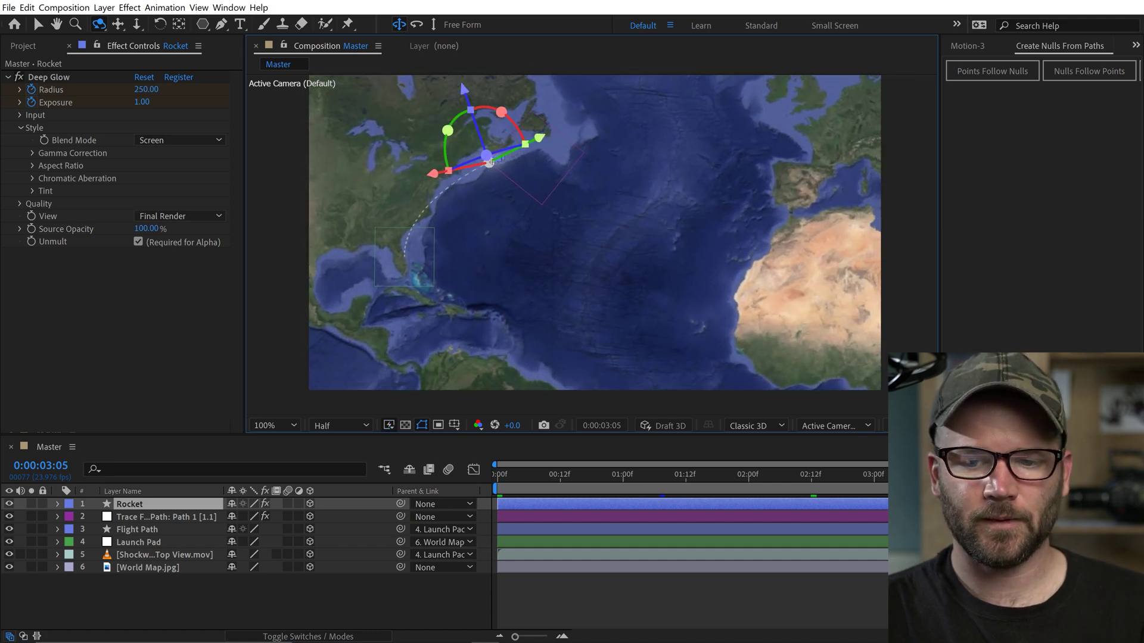
{"action": "key", "text": "space"}
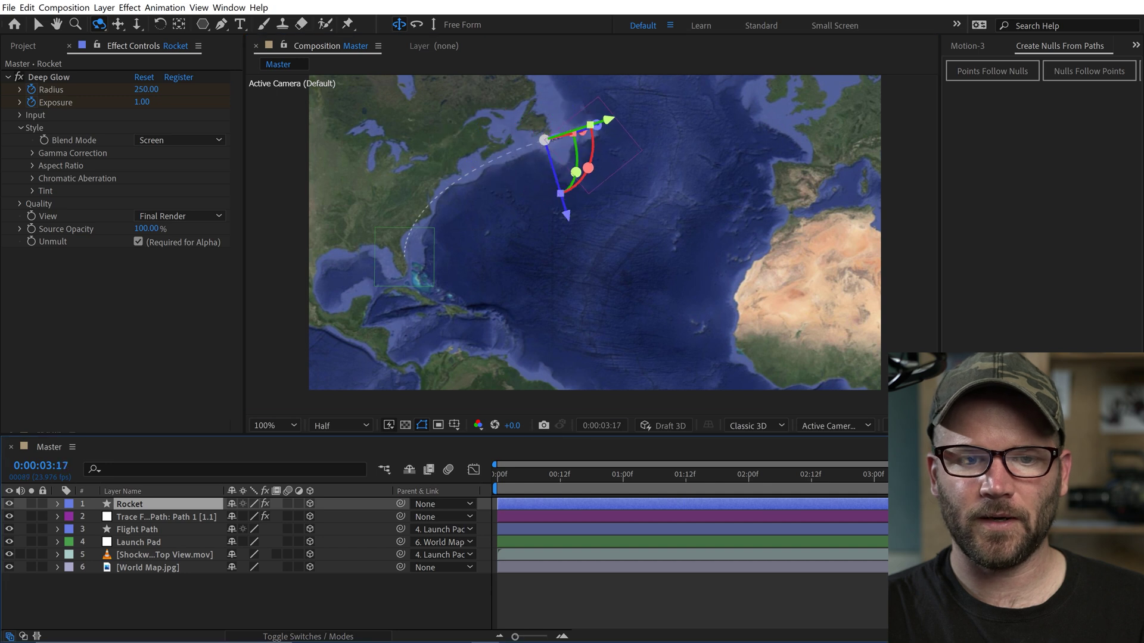
{"action": "key", "text": "Page_Up"}
{"action": "key", "text": "Page_Up"}
Rotate World Map.jpg to a Z orientation of 19° and open it in its Layer viewer.
{"action": "left_click", "coordinate": [168, 567]}
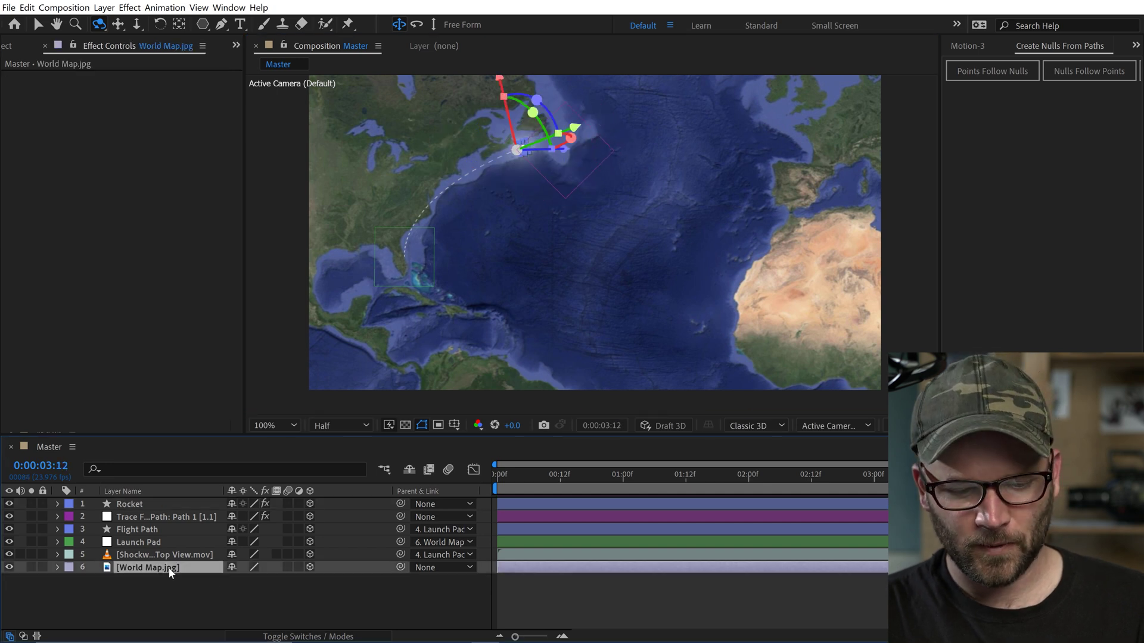
{"action": "key", "text": "r"}
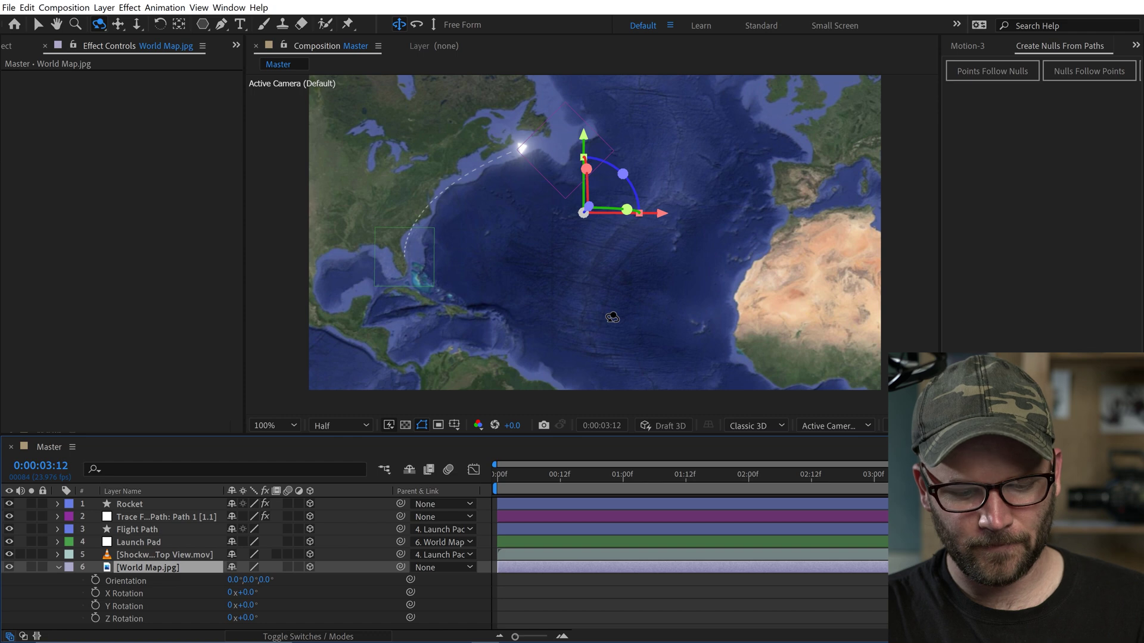
{"action": "key", "text": "v"}
{"action": "left_click_drag", "start_coordinate": [635, 189], "coordinate": [687, 203]}
{"action": "key", "text": "comma"}
{"action": "key", "text": "period"}
{"action": "key", "text": "h"}
{"action": "key", "text": "v"}
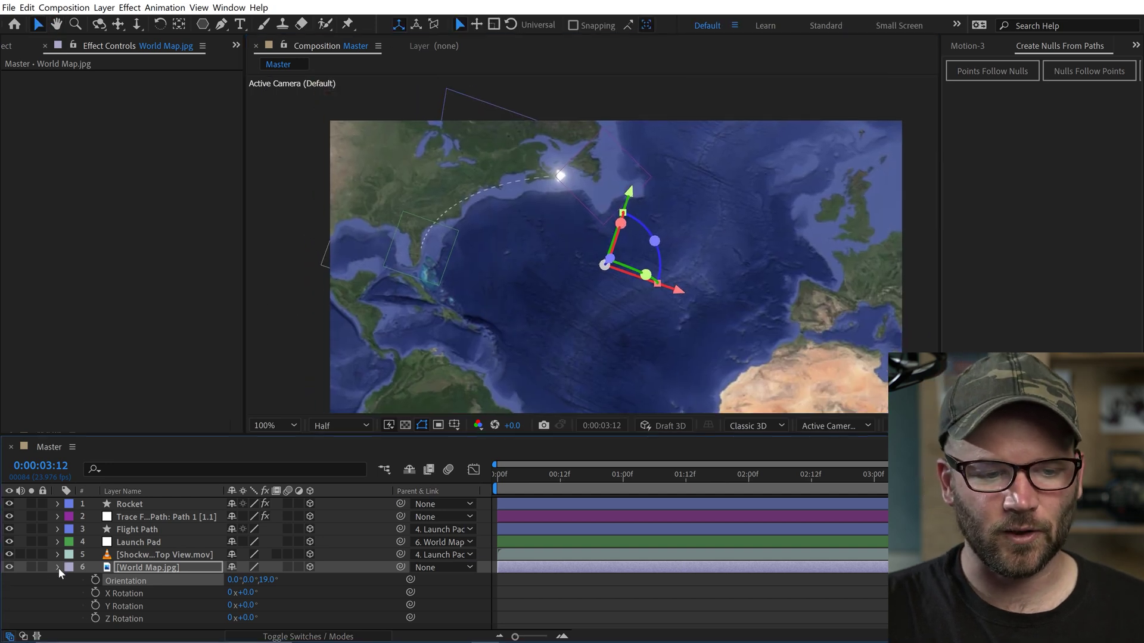
{"action": "left_click", "coordinate": [58, 567]}
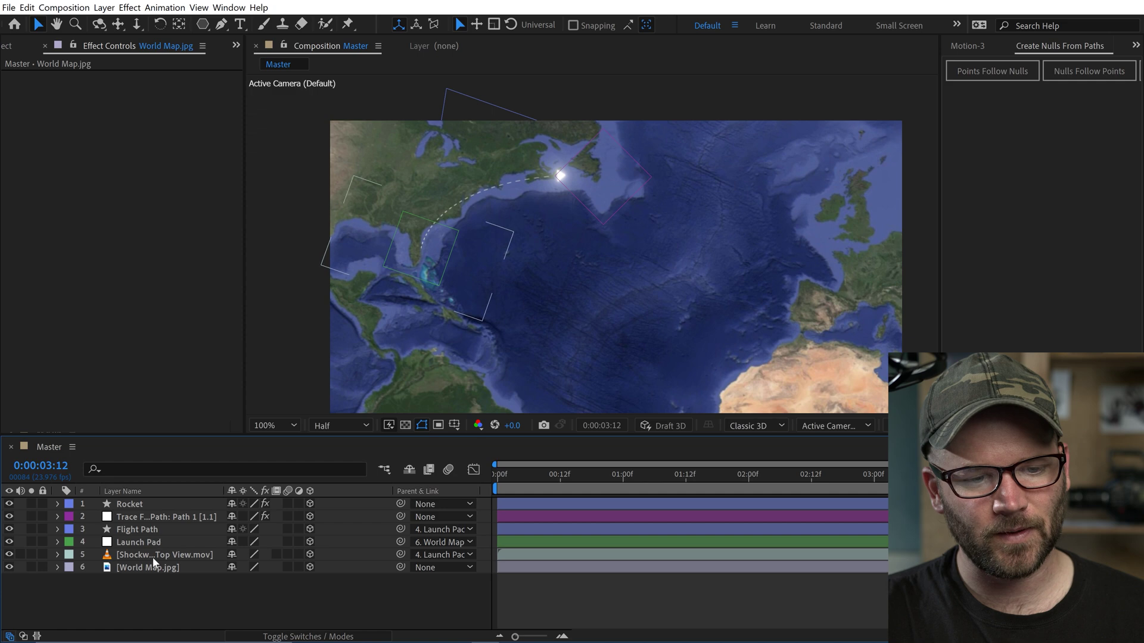
{"action": "double_click", "coordinate": [145, 567]}
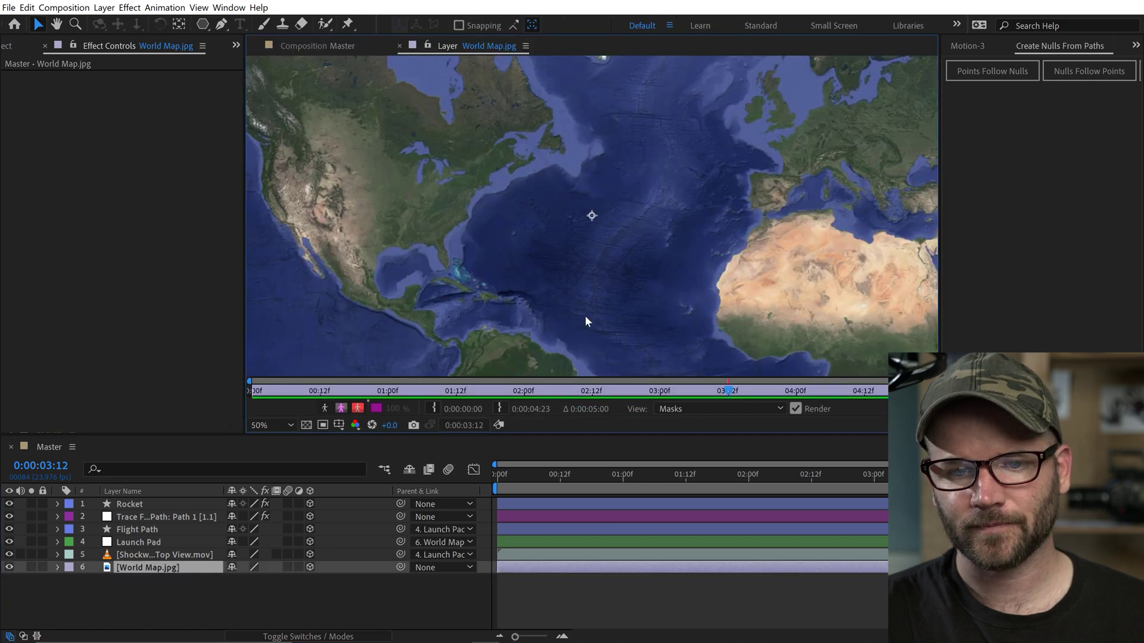
Draw a closed curved Pen mask over the top of the world map.
{"action": "key", "text": "comma"}
{"action": "key", "text": "comma"}
{"action": "key", "text": "g"}
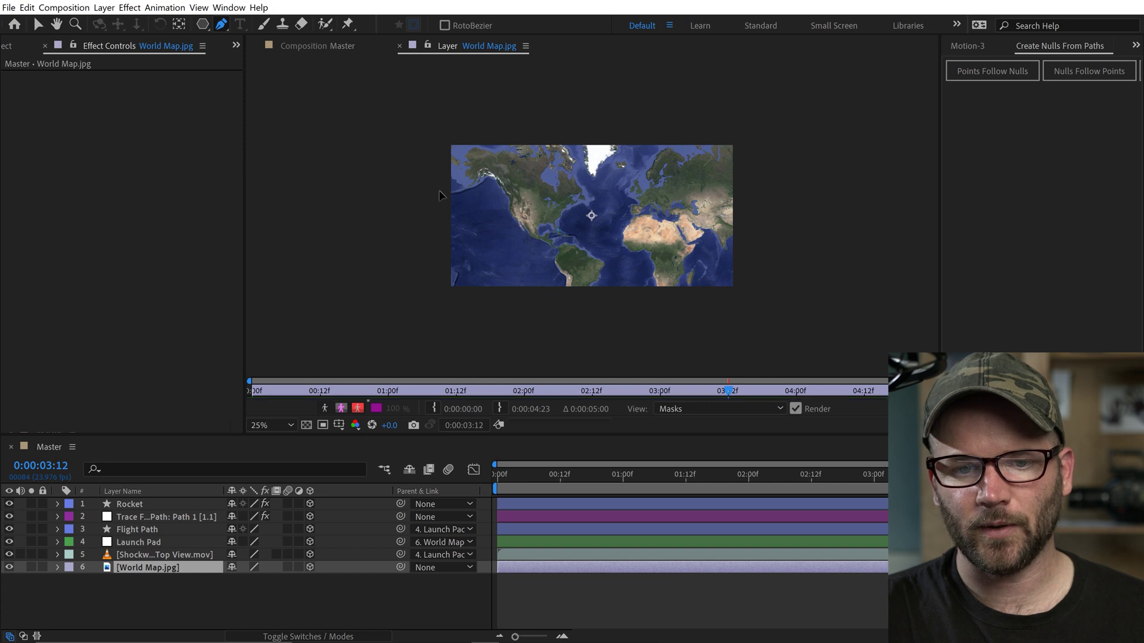
{"action": "left_click_drag", "start_coordinate": [420, 210], "coordinate": [448, 188]}
{"action": "left_click_drag", "start_coordinate": [765, 228], "coordinate": [906, 321]}
{"action": "left_click", "coordinate": [406, 88]}
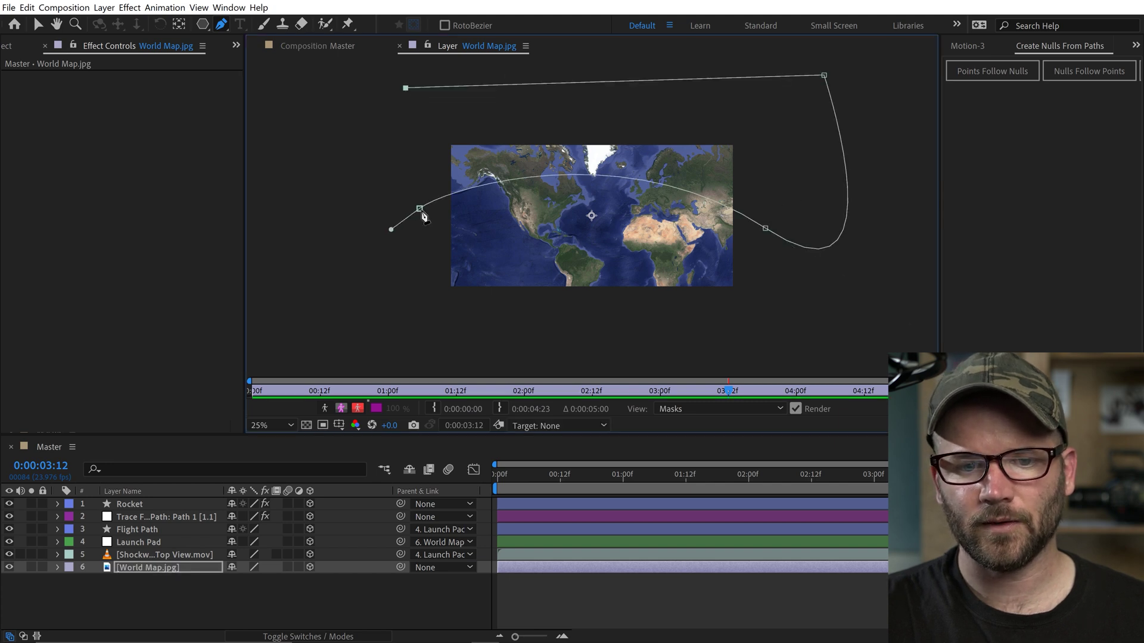
{"action": "left_click", "coordinate": [420, 210]}
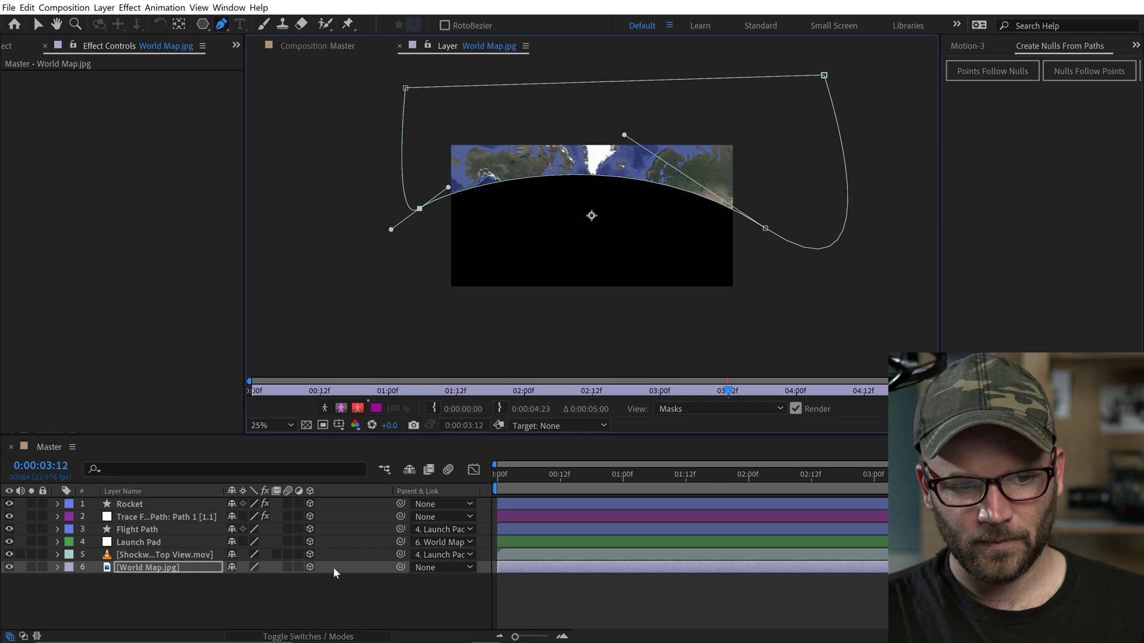
Set the mask to Subtract with 567 px feather and nudge its right point left.
{"action": "left_click", "coordinate": [58, 567]}
{"action": "left_click", "coordinate": [265, 580]}
{"action": "left_click", "coordinate": [250, 514]}
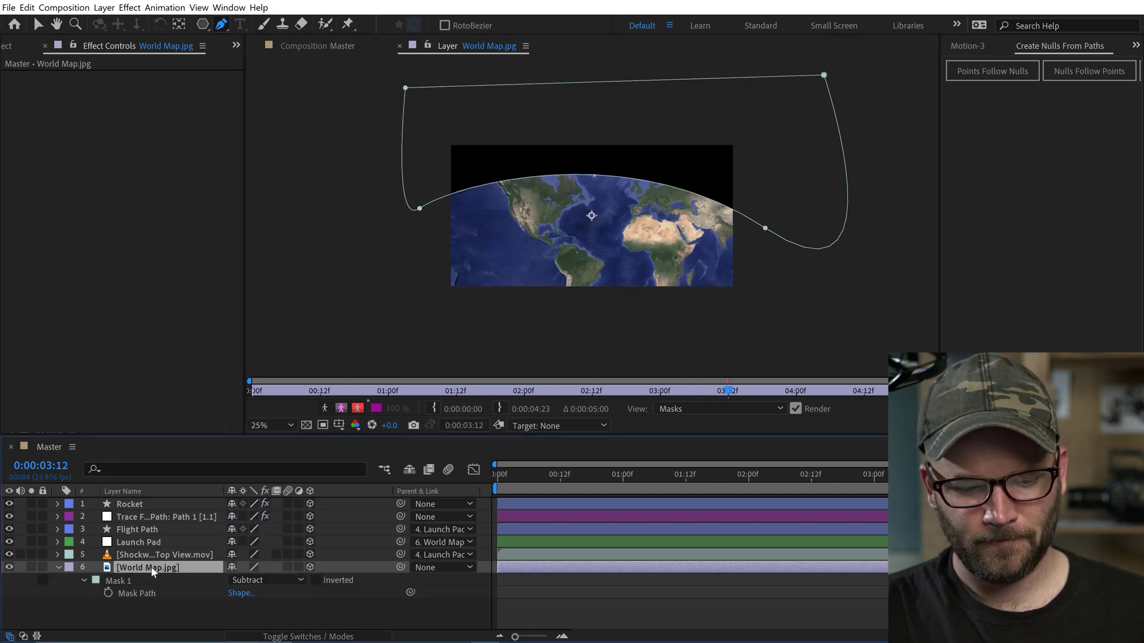
{"action": "key", "text": "f"}
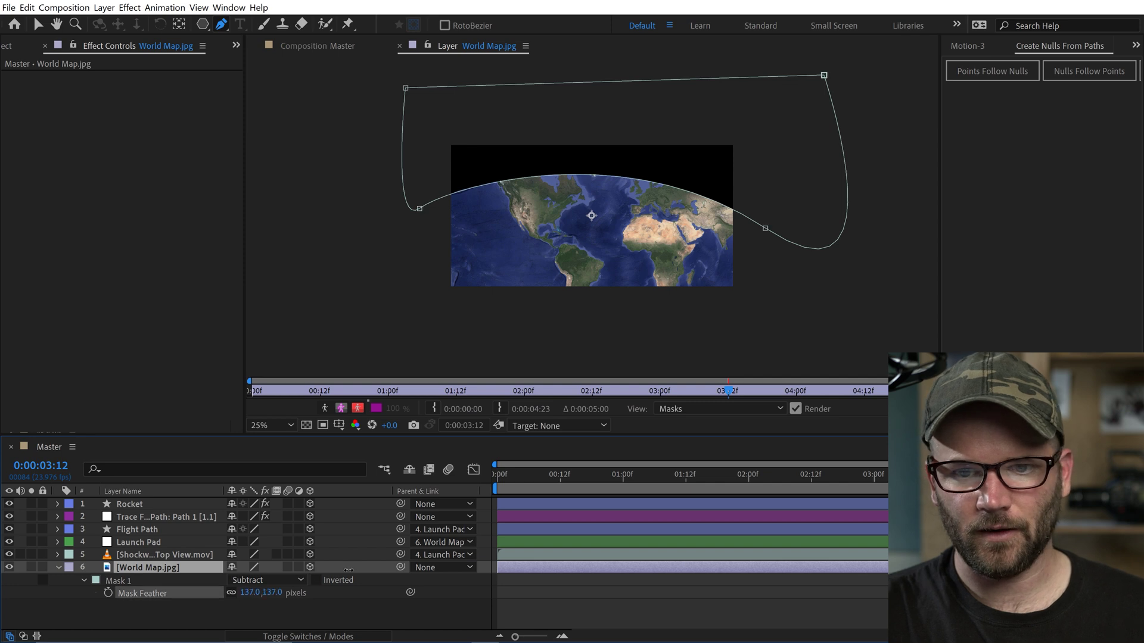
{"action": "left_click_drag", "start_coordinate": [421, 554], "coordinate": [713, 546]}
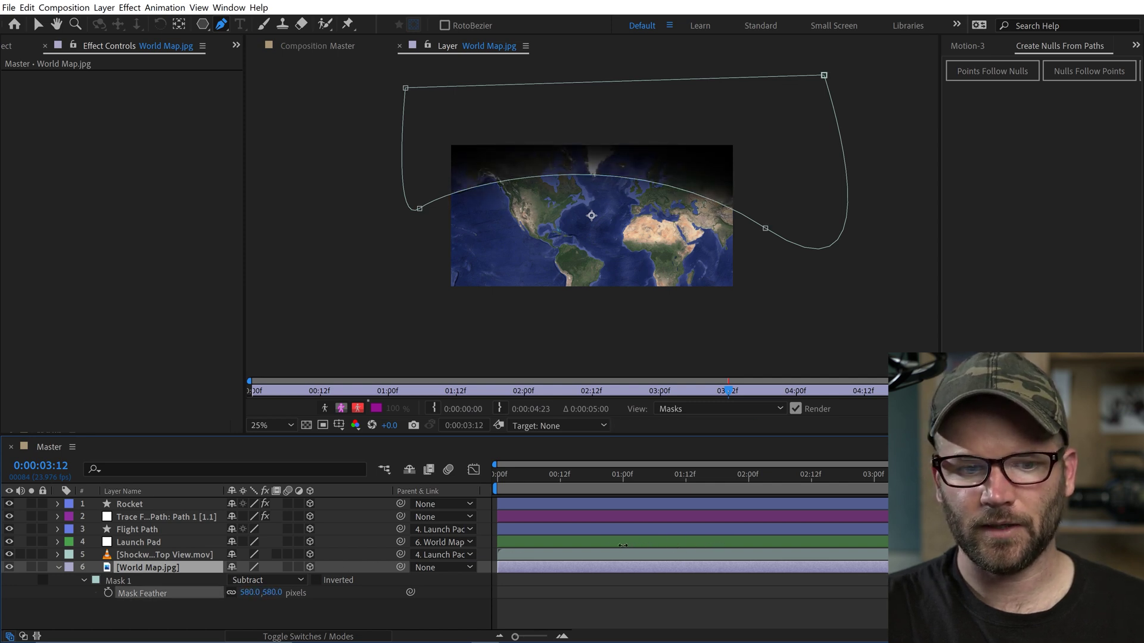
{"action": "left_click_drag", "start_coordinate": [622, 545], "coordinate": [615, 545]}
{"action": "double_click", "coordinate": [151, 568]}
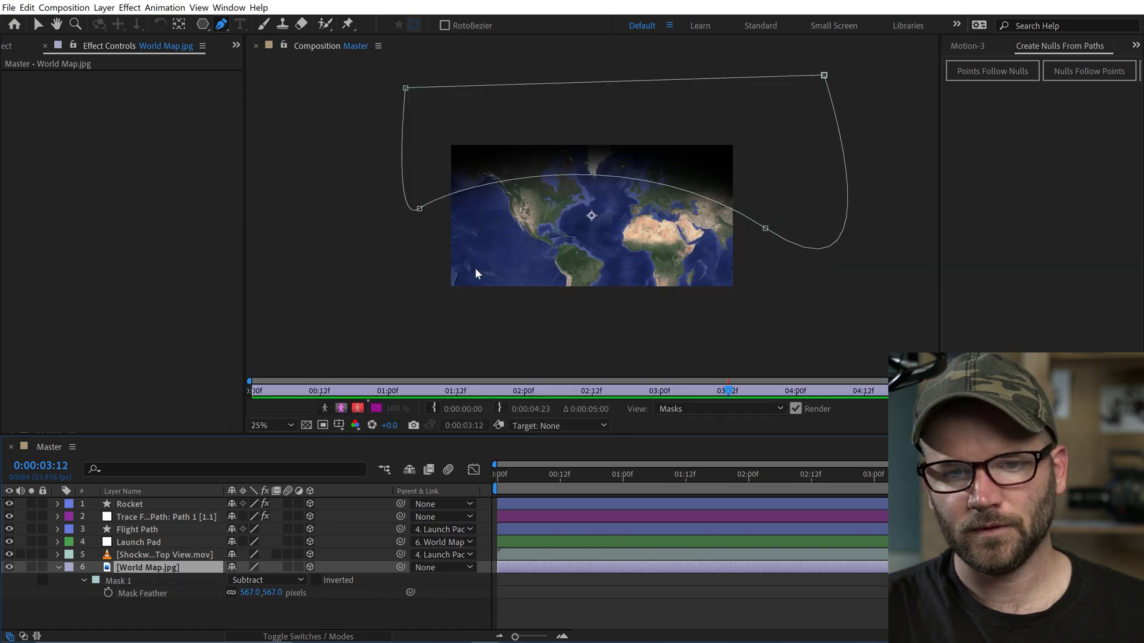
{"action": "left_click_drag", "start_coordinate": [761, 230], "coordinate": [742, 239]}
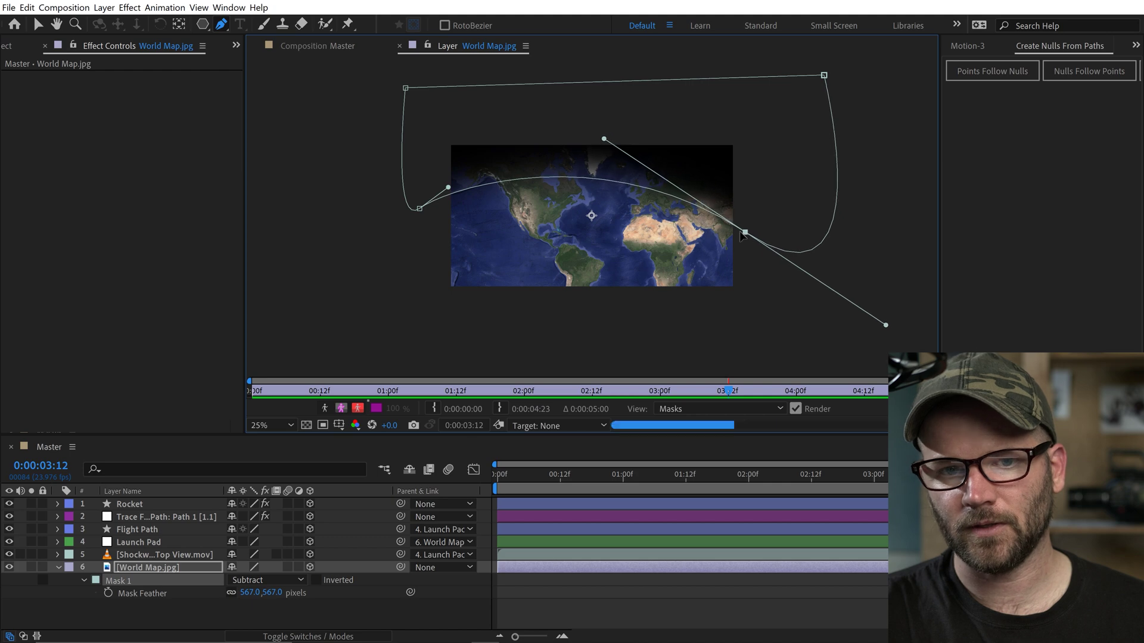
Back in the Master comp, use Layer > Camera > Create Camera from 3D View.
{"action": "left_click", "coordinate": [399, 47]}
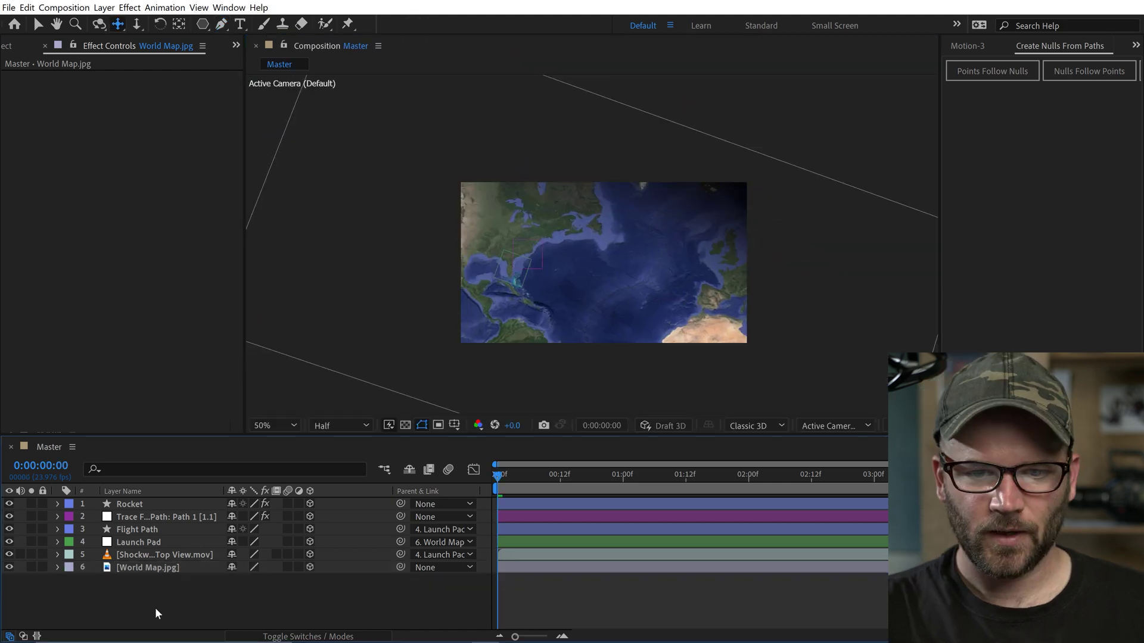
{"action": "left_click", "coordinate": [105, 8]}
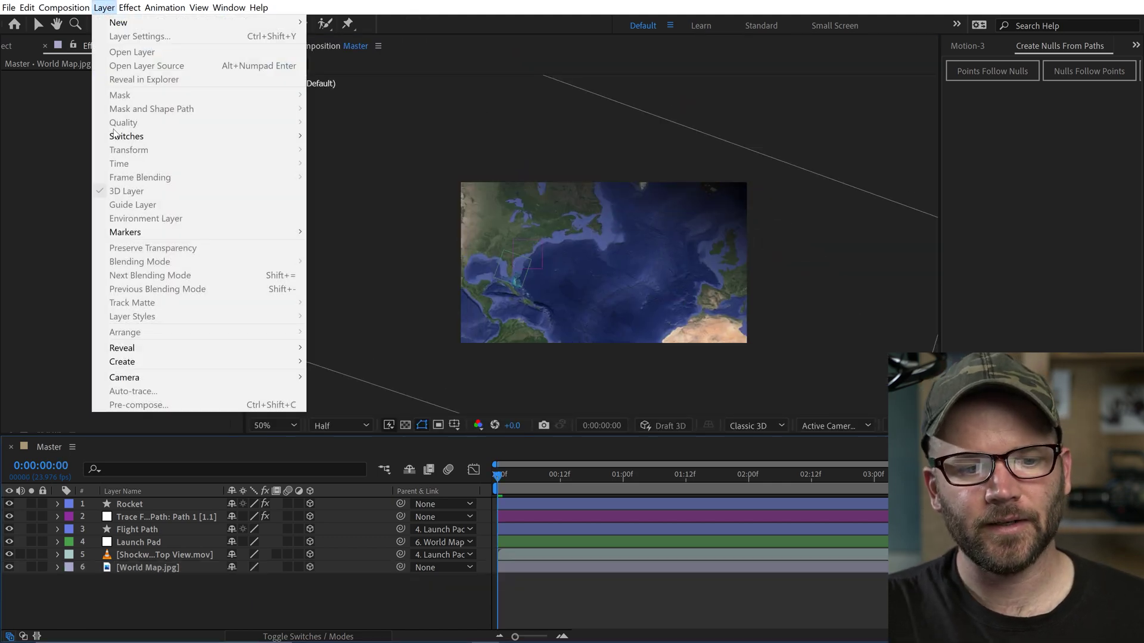
{"action": "mouse_move", "coordinate": [138, 378]}
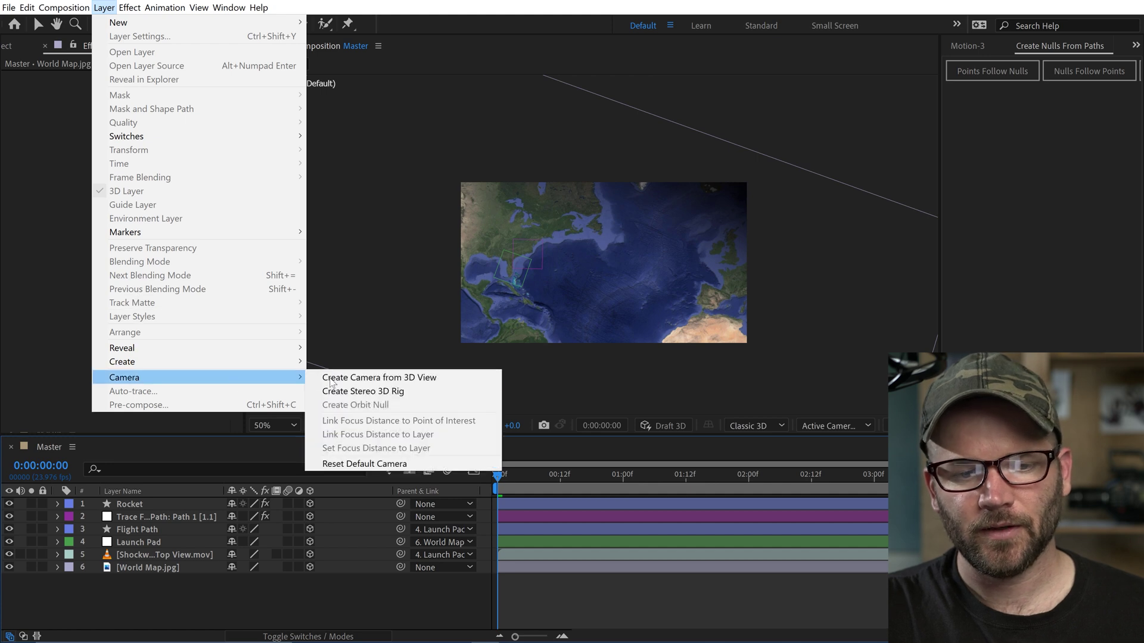
{"action": "left_click", "coordinate": [436, 384]}
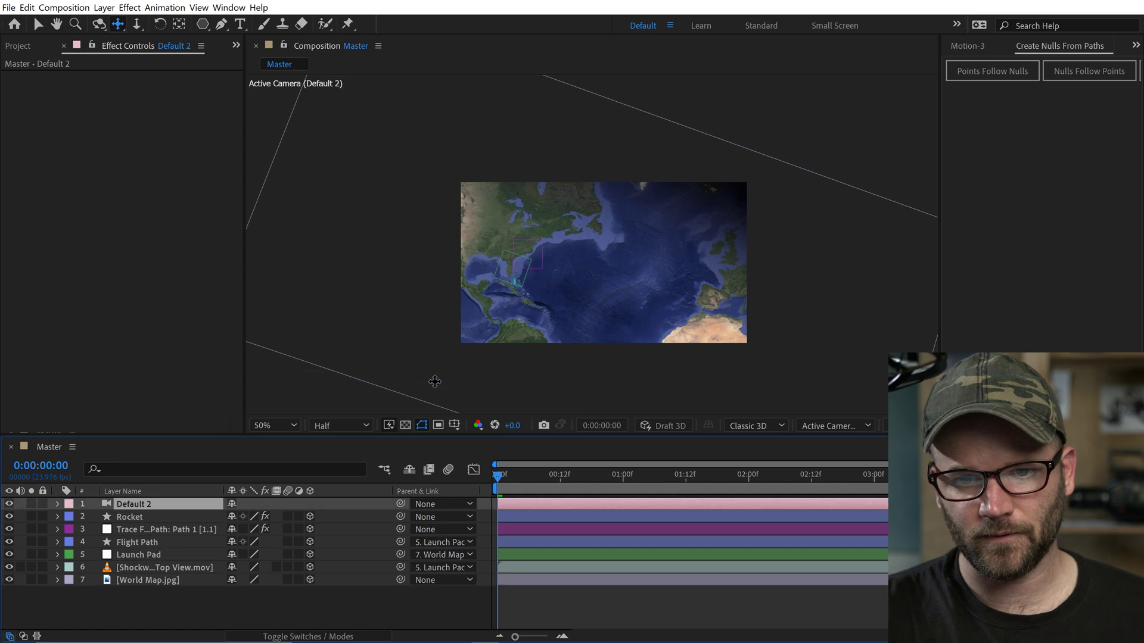
Pickwhip Default 2's Point of Interest to Trace Flight Path's Position and preview the camera move.
{"action": "left_click", "coordinate": [57, 504]}
{"action": "left_click", "coordinate": [70, 517]}
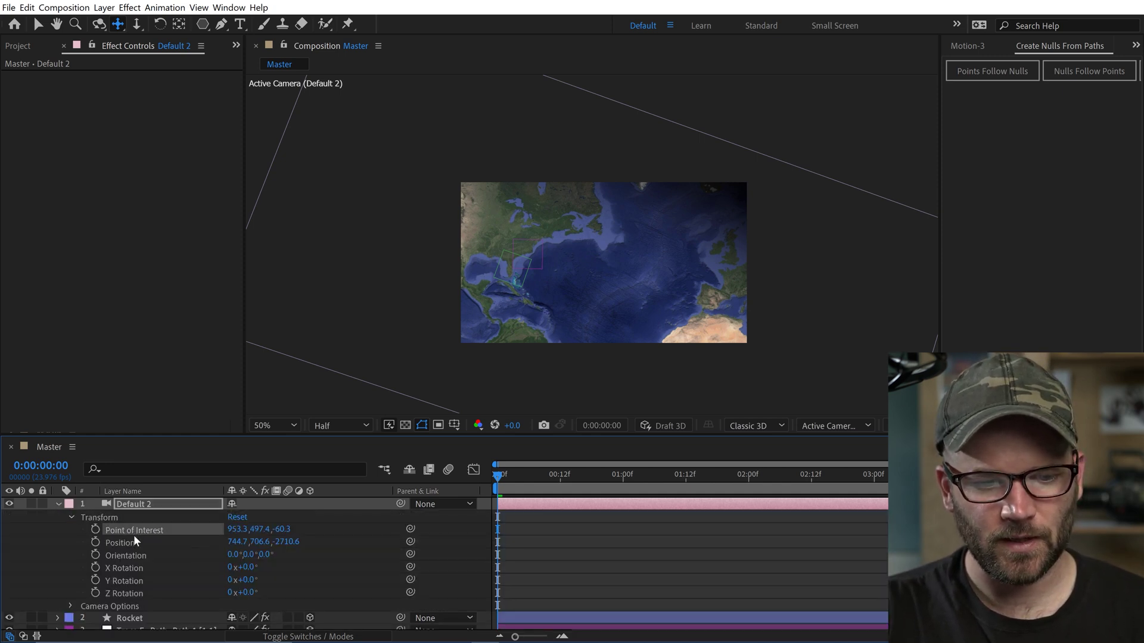
{"action": "scroll", "coordinate": [144, 611], "scroll_direction": "down", "scroll_amount": 1}
{"action": "left_click", "coordinate": [149, 594]}
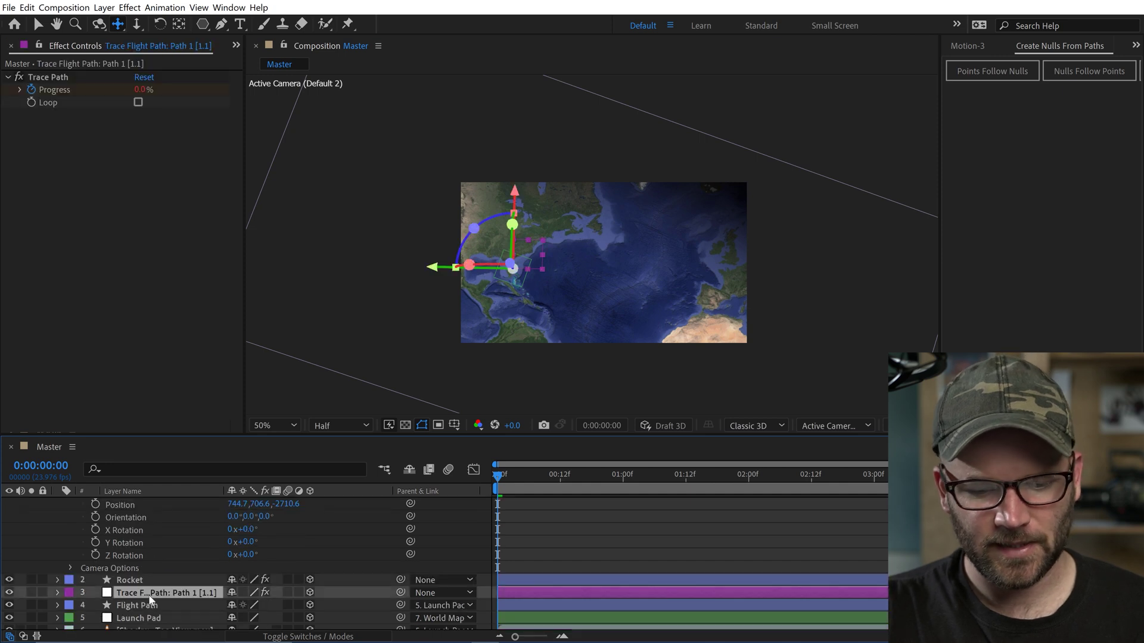
{"action": "key", "text": "p"}
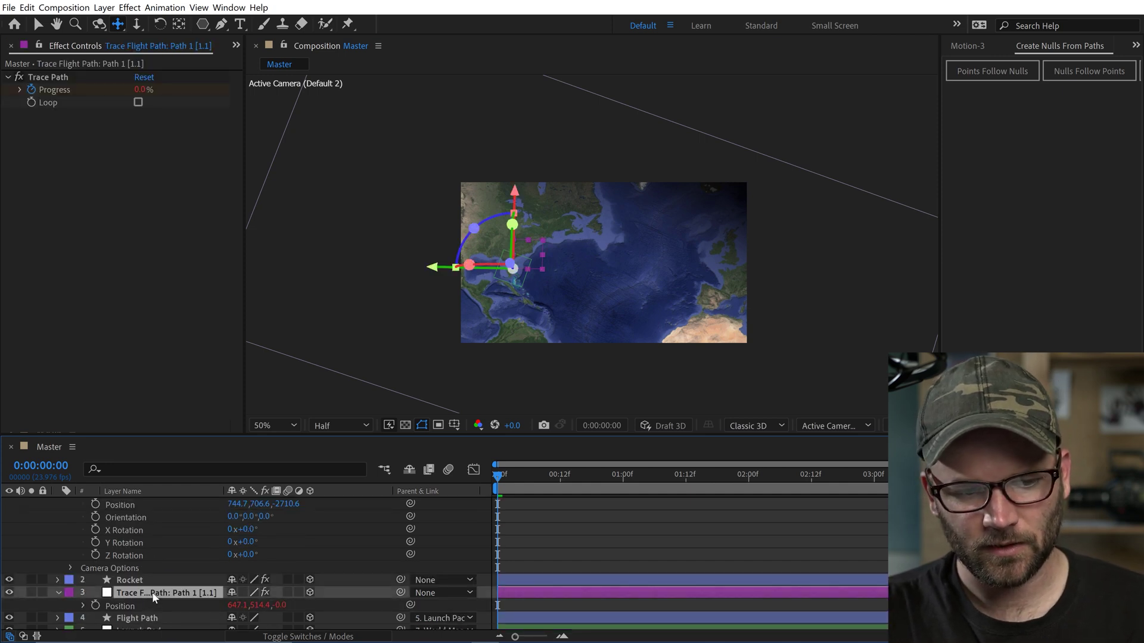
{"action": "key", "text": "grave"}
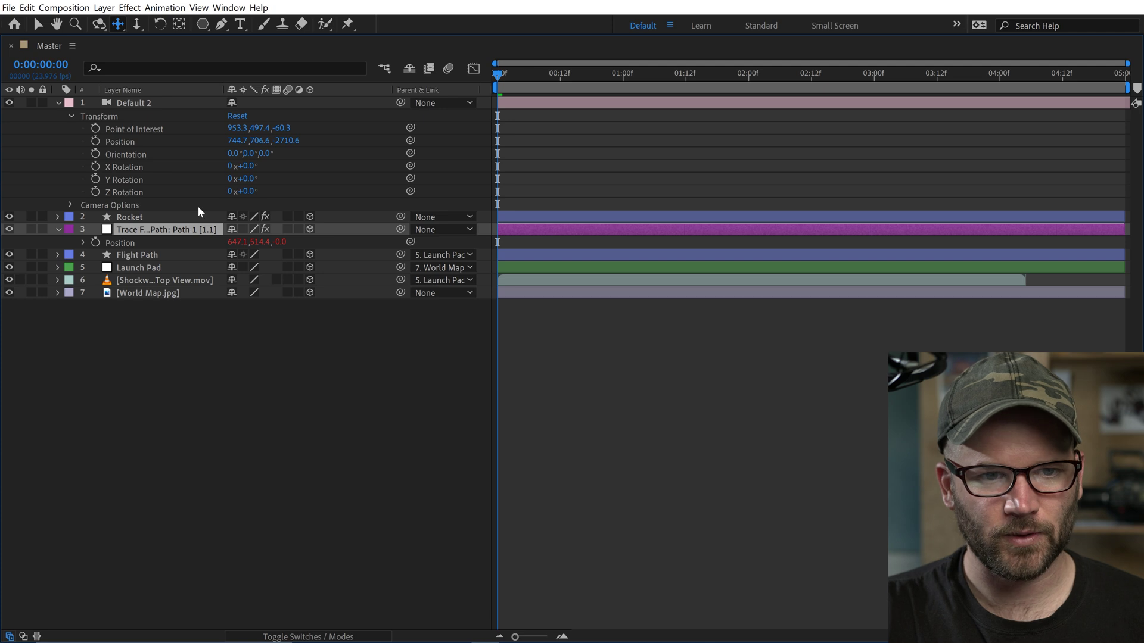
{"action": "left_click_drag", "start_coordinate": [410, 128], "coordinate": [126, 241]}
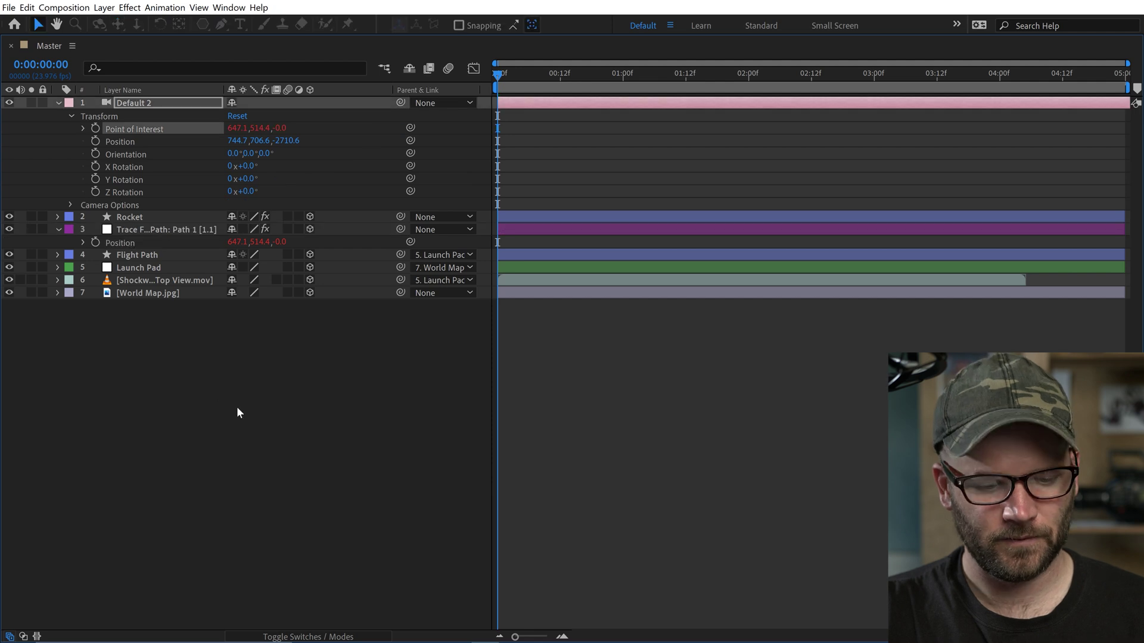
{"action": "key", "text": "grave"}
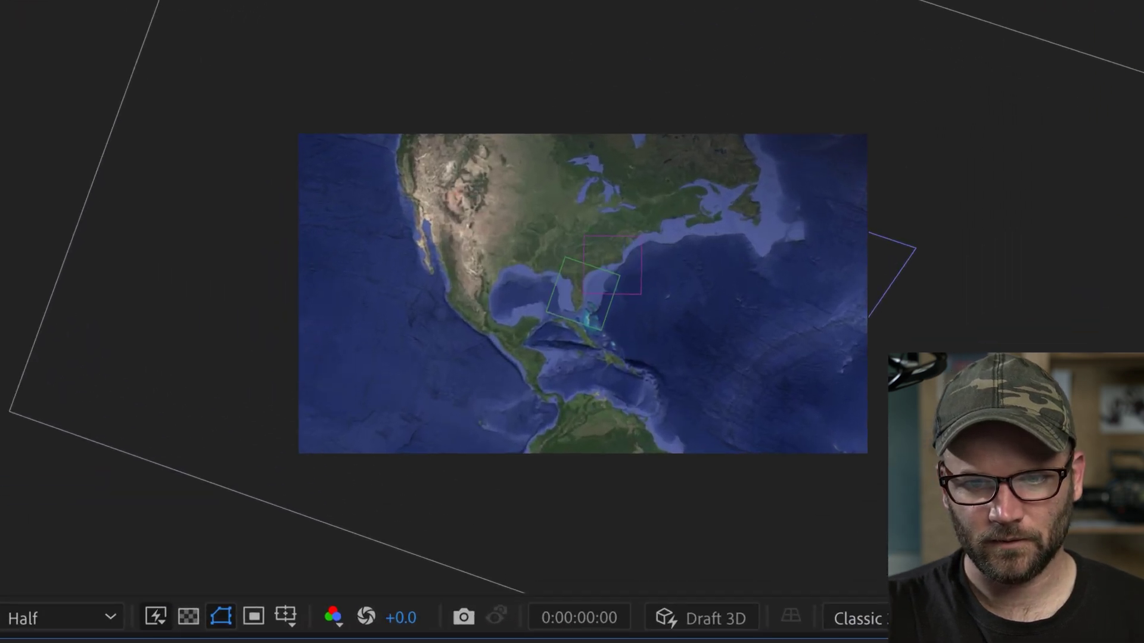
{"action": "key", "text": "space"}
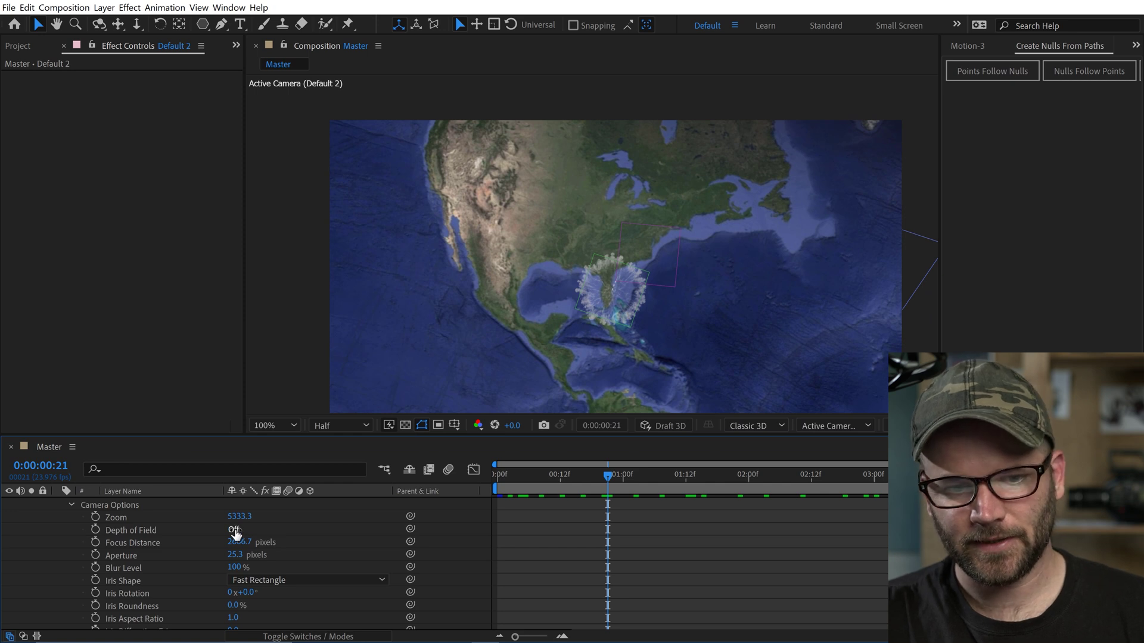
Turn on the camera's depth of field and link its focus distance to the Rocket layer.
{"action": "left_click", "coordinate": [234, 530]}
{"action": "scroll", "coordinate": [74, 524], "scroll_direction": "up", "scroll_amount": 1}
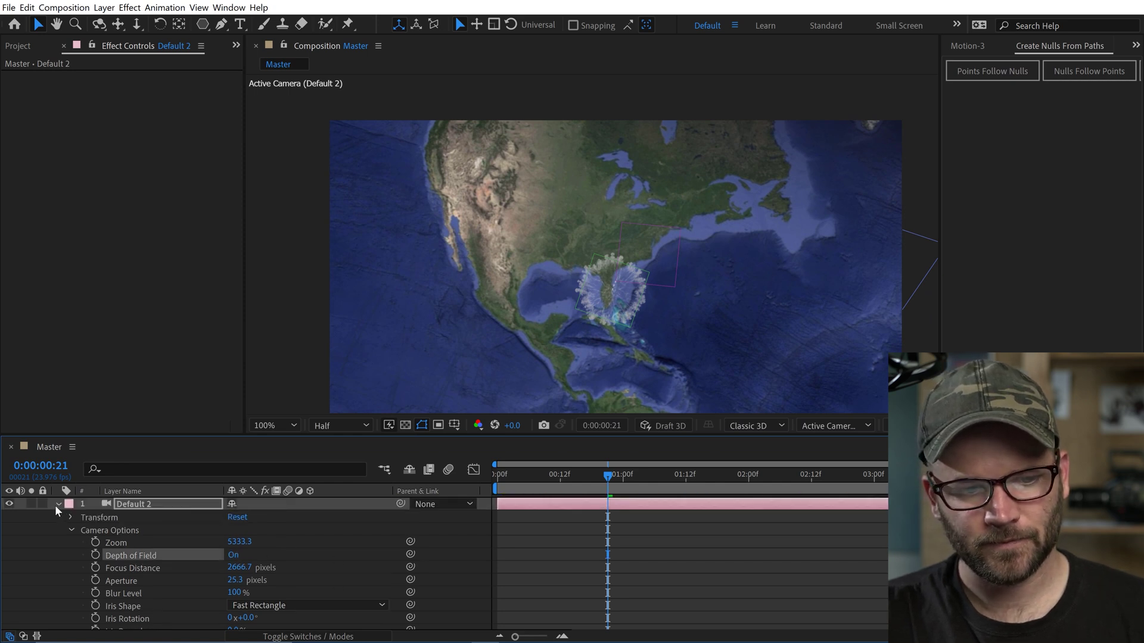
{"action": "left_click", "coordinate": [57, 504]}
{"action": "left_click", "coordinate": [138, 516]}
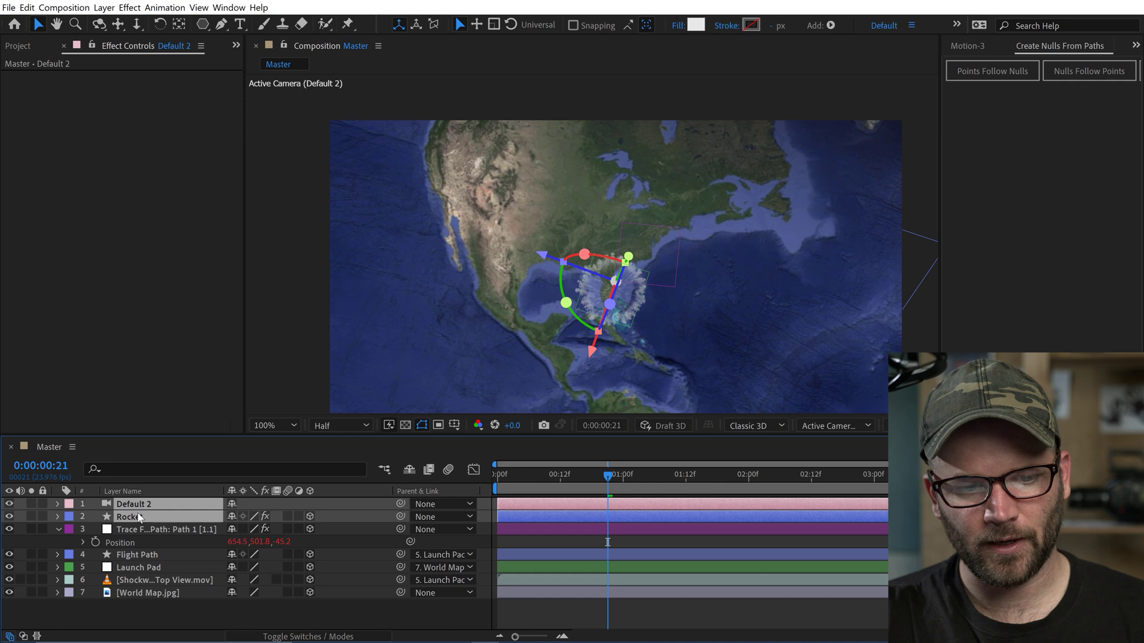
{"action": "right_click", "coordinate": [138, 515]}
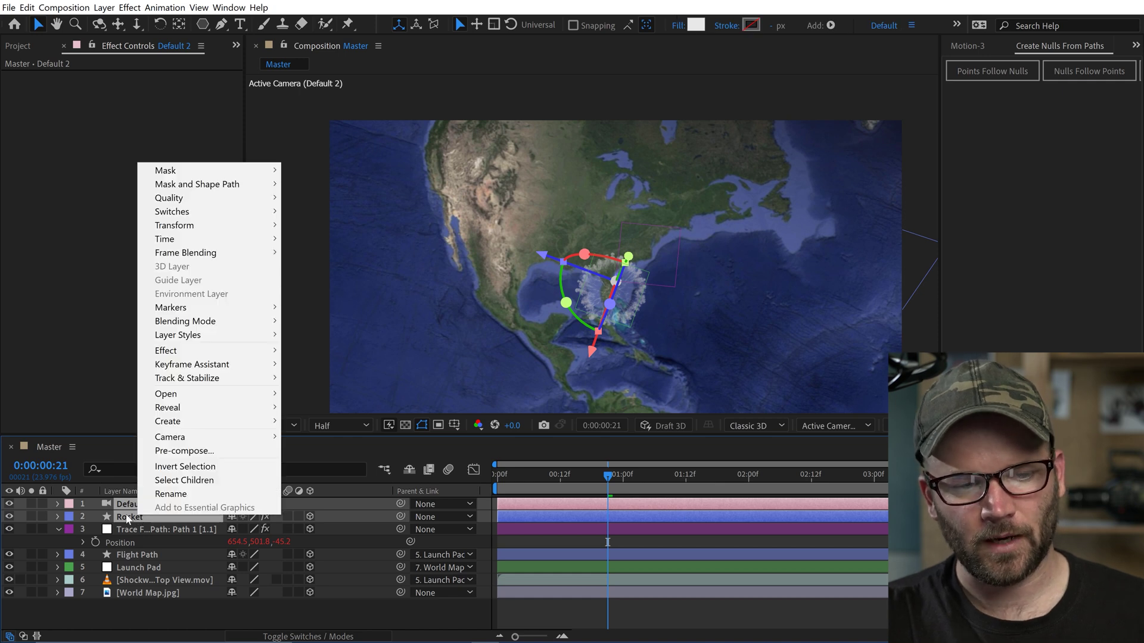
{"action": "mouse_move", "coordinate": [163, 441]}
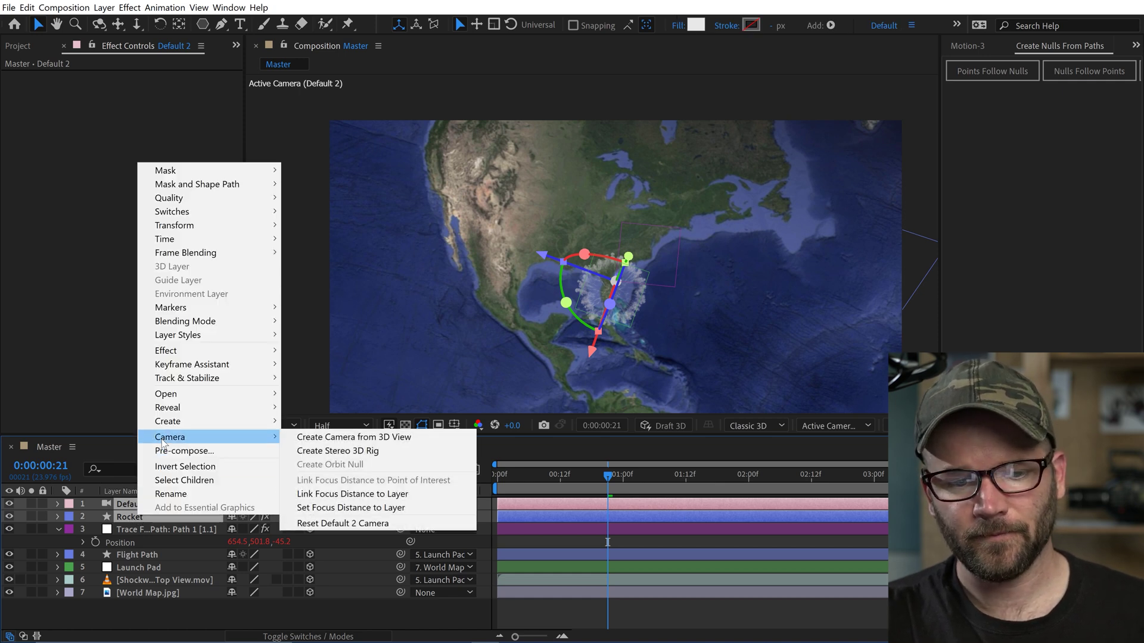
{"action": "left_click", "coordinate": [357, 495]}
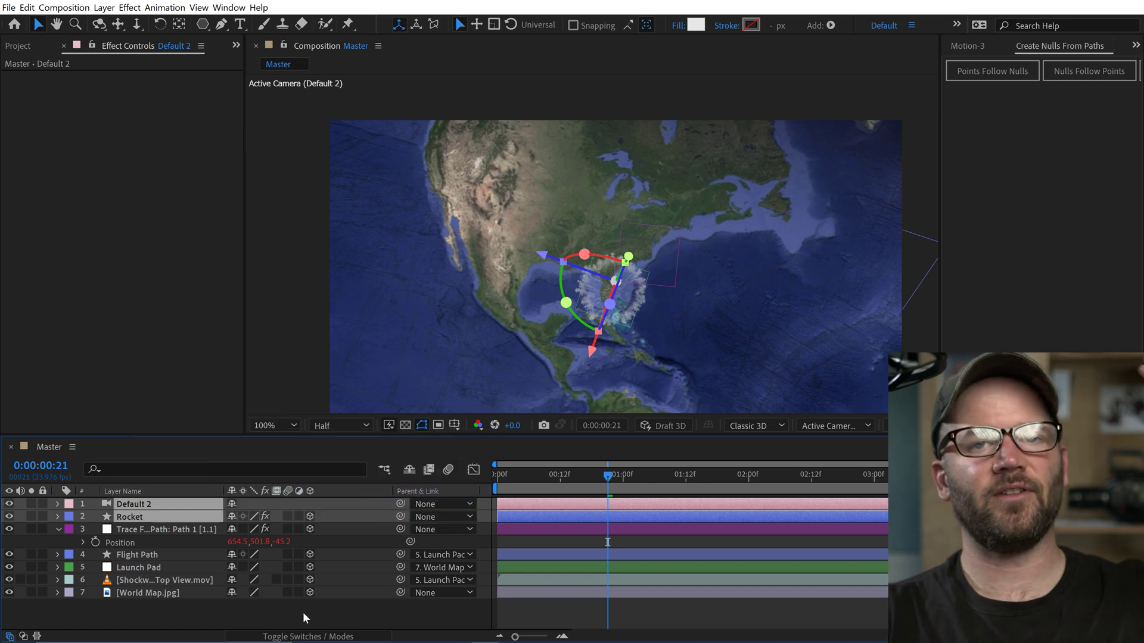
{"action": "left_click", "coordinate": [201, 600]}
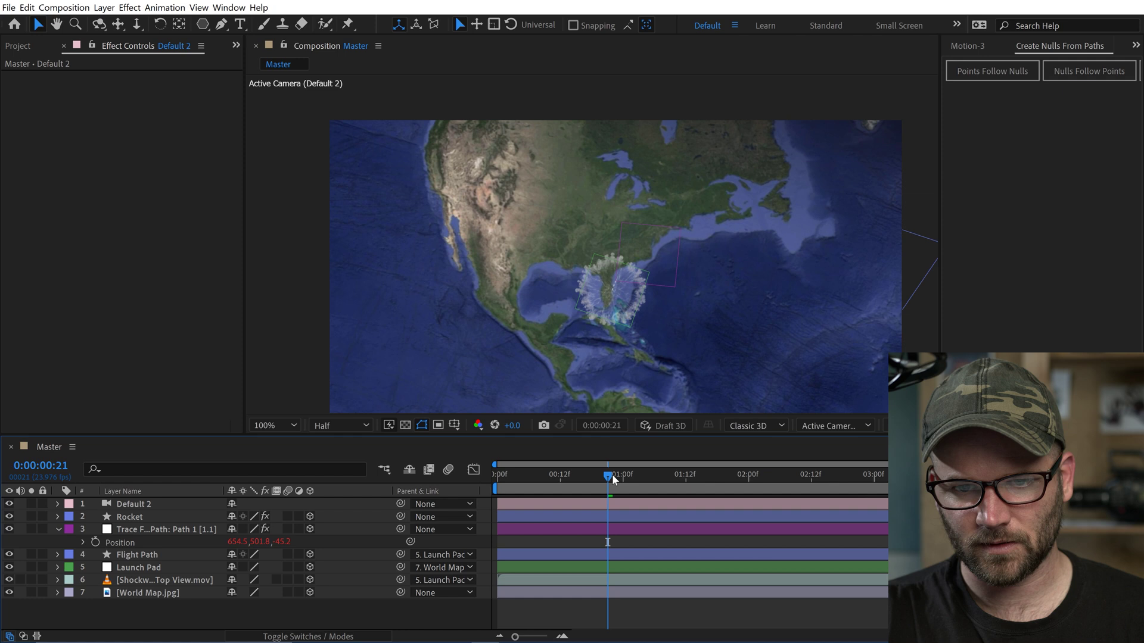
Move the playhead to about 0:00:03:04 and reveal the camera's options at 100% view.
{"action": "left_click", "coordinate": [623, 475]}
{"action": "left_click_drag", "start_coordinate": [683, 490], "coordinate": [853, 477]}
{"action": "key", "text": "space"}
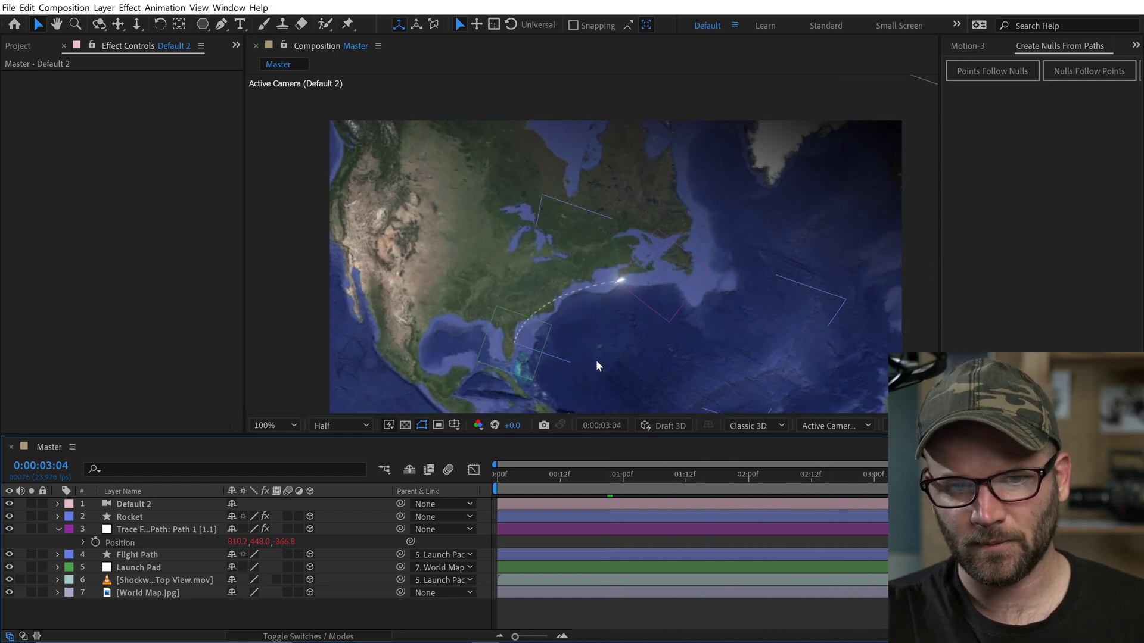
{"action": "key", "text": "a"}
{"action": "key", "text": "a"}
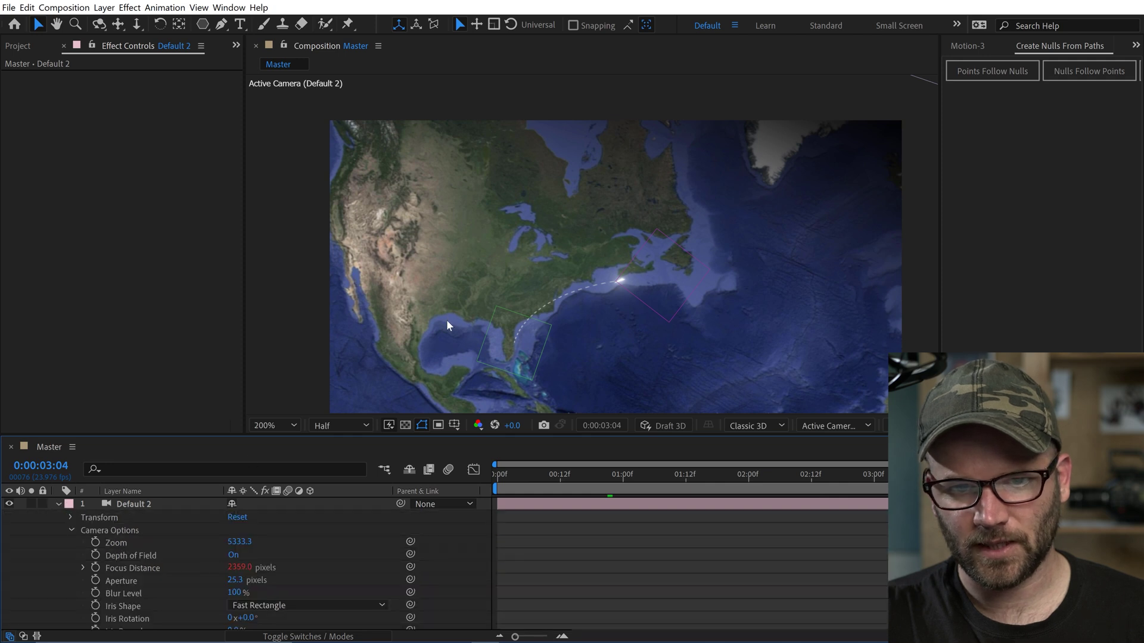
{"action": "scroll", "coordinate": [453, 322], "scroll_direction": "up", "scroll_amount": 2}
{"action": "scroll", "coordinate": [474, 330], "scroll_direction": "down", "scroll_amount": 4}
{"action": "key", "text": "slash"}
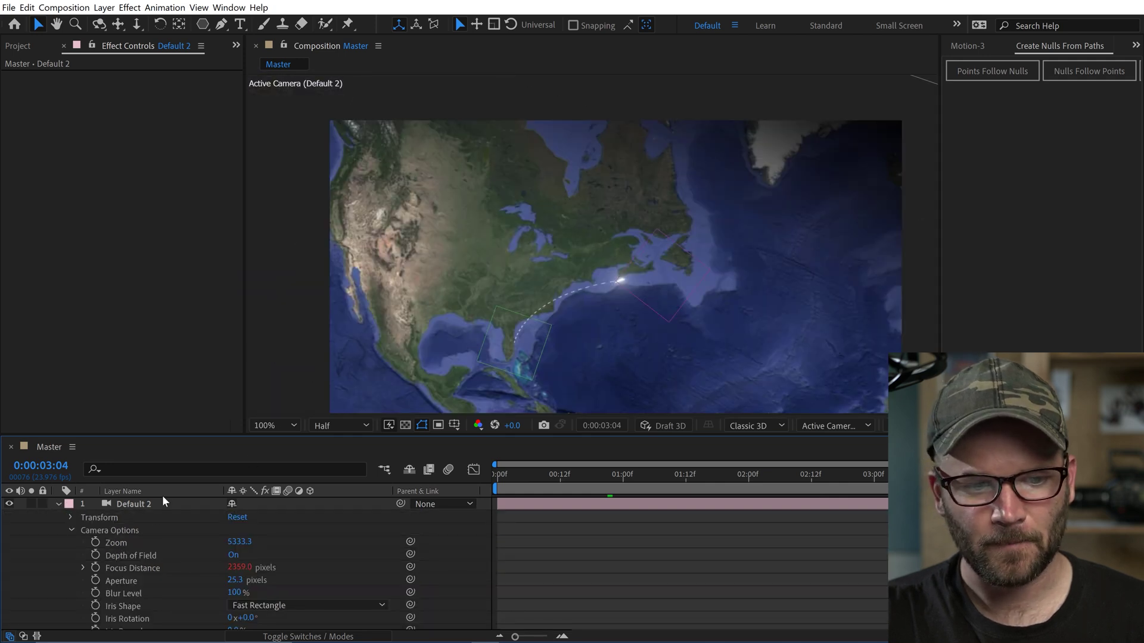
Set the Default 2 camera's Aperture to 100 pixels.
{"action": "left_click", "coordinate": [237, 581]}
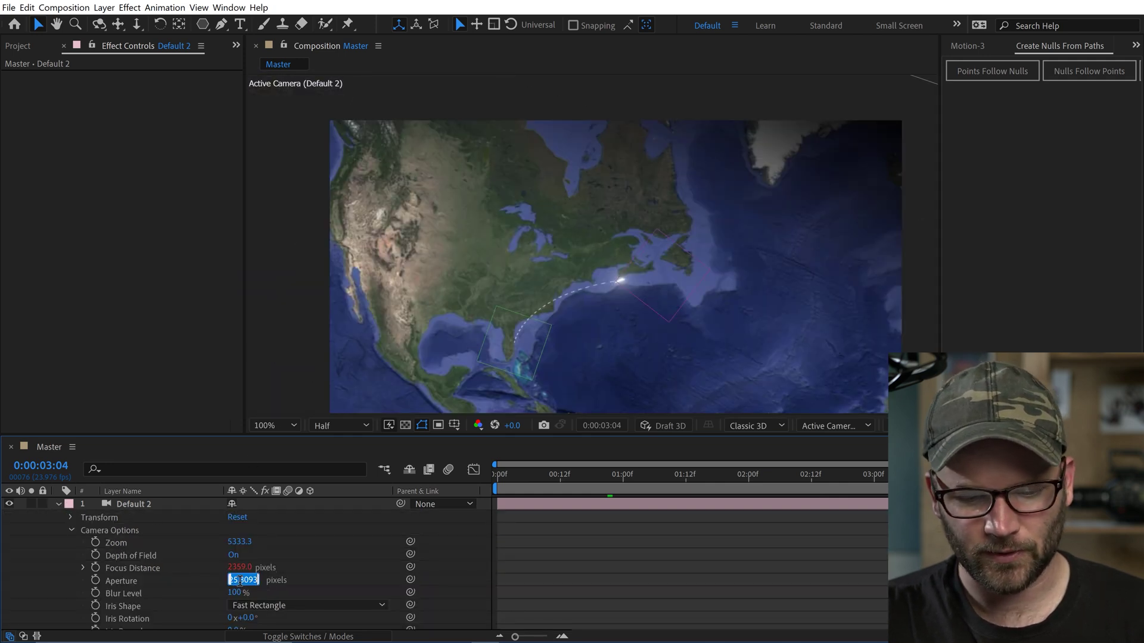
{"action": "left_click", "coordinate": [57, 503]}
{"action": "left_click", "coordinate": [57, 504]}
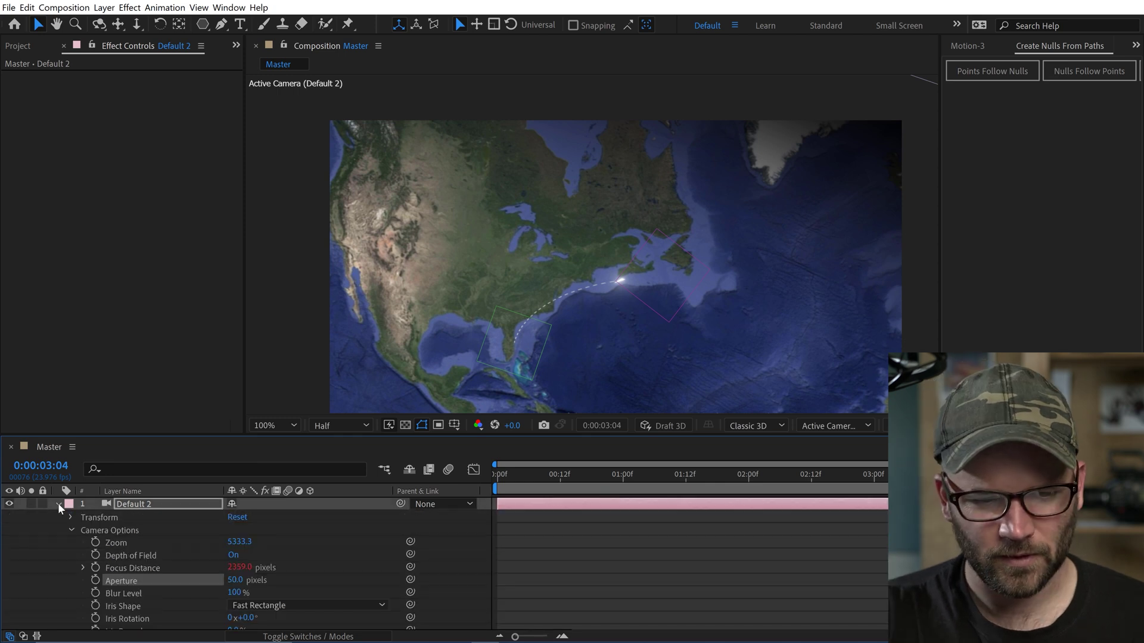
{"action": "left_click_drag", "start_coordinate": [237, 581], "coordinate": [356, 585]}
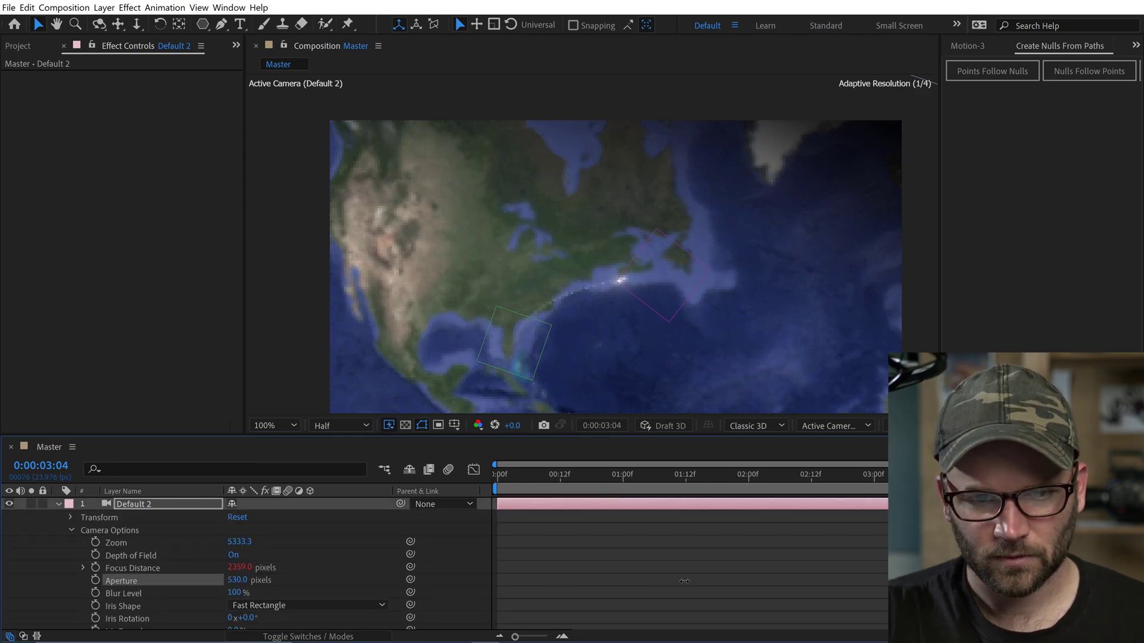
{"action": "left_click", "coordinate": [237, 581]}
{"action": "type", "text": "100"}
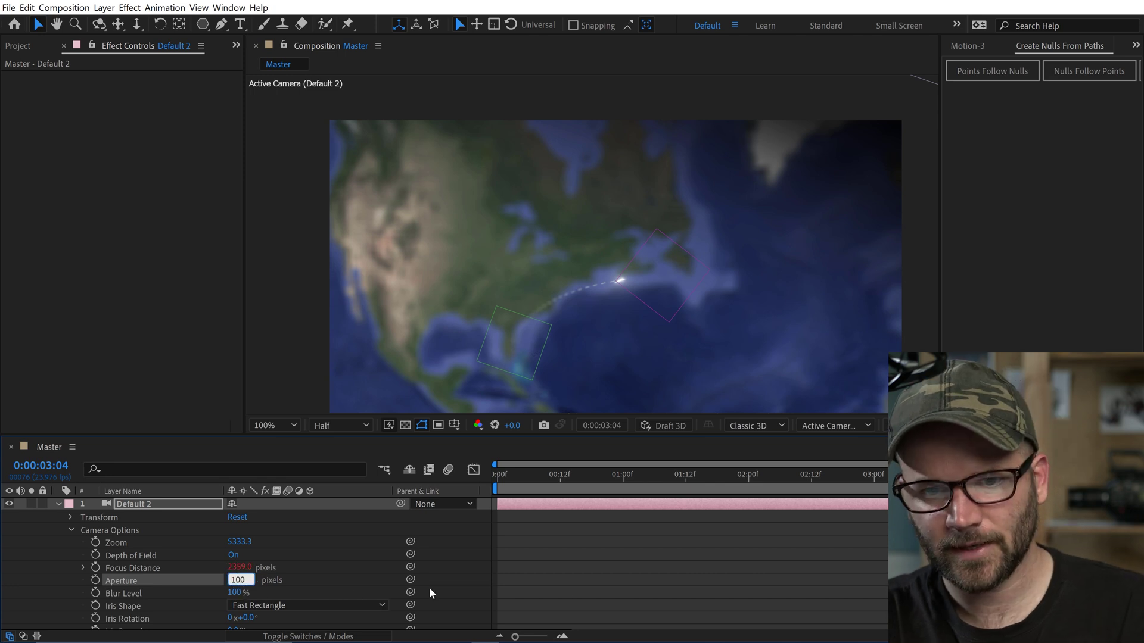
{"action": "key", "text": "Return"}
{"action": "left_click", "coordinate": [628, 580]}
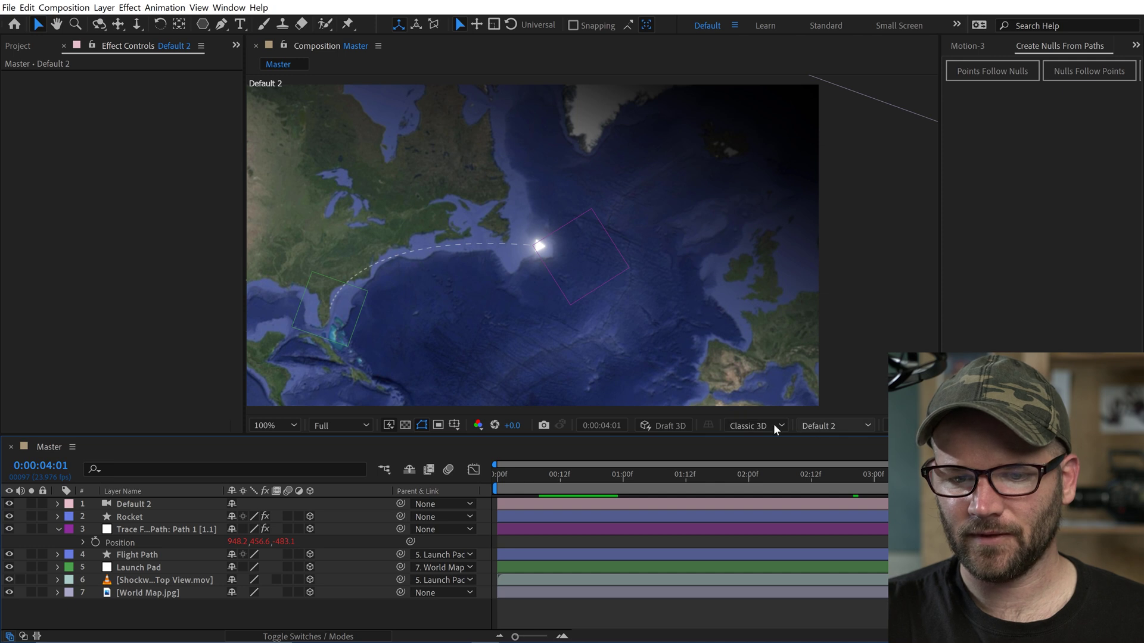
Switch to Front view, select Flight Path and filter its properties for 'path'.
{"action": "left_click", "coordinate": [831, 425]}
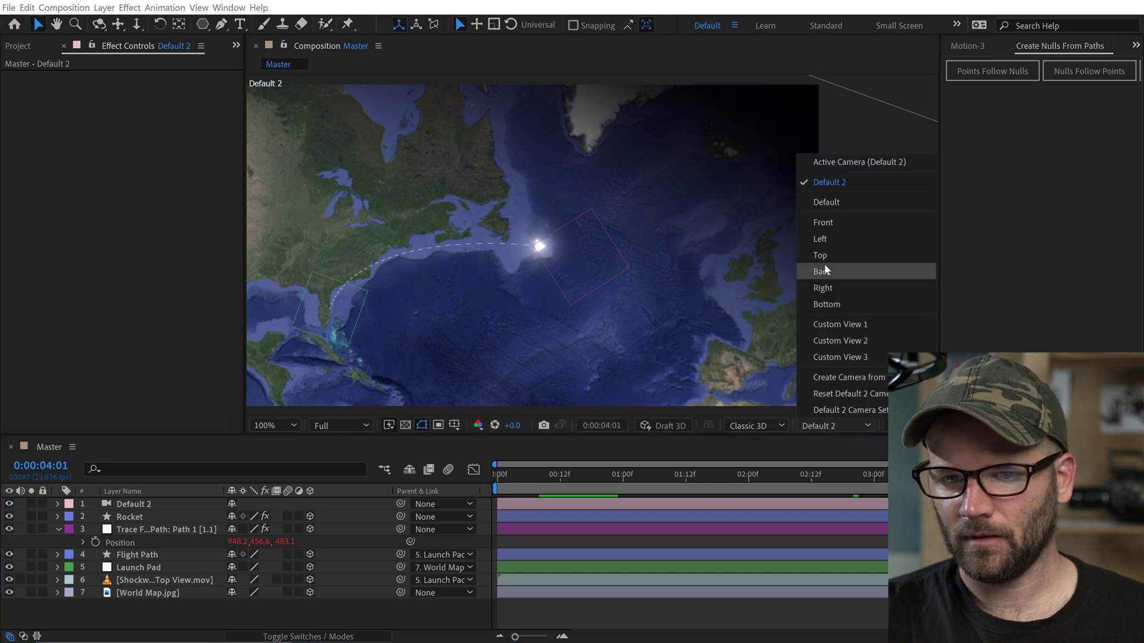
{"action": "left_click", "coordinate": [824, 222]}
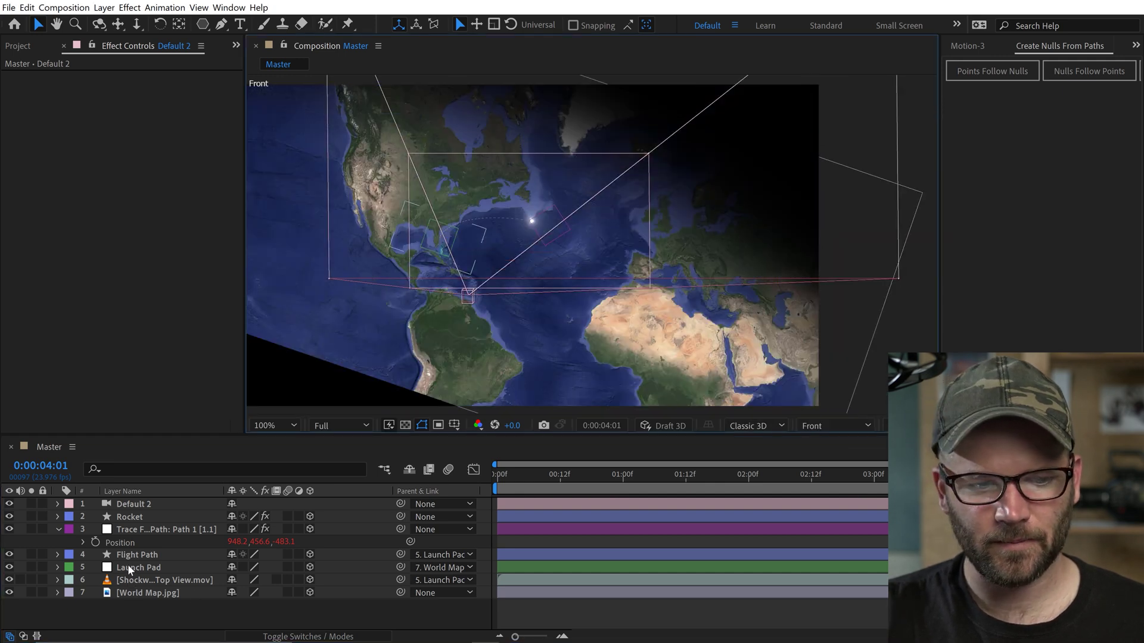
{"action": "left_click", "coordinate": [132, 555]}
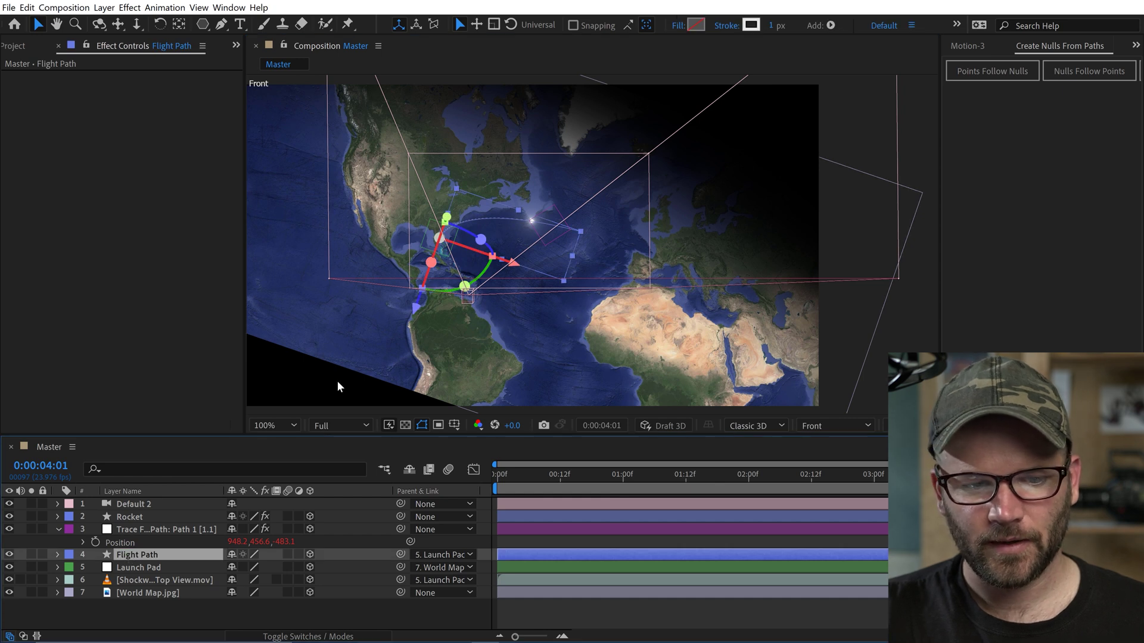
{"action": "left_click", "coordinate": [304, 466]}
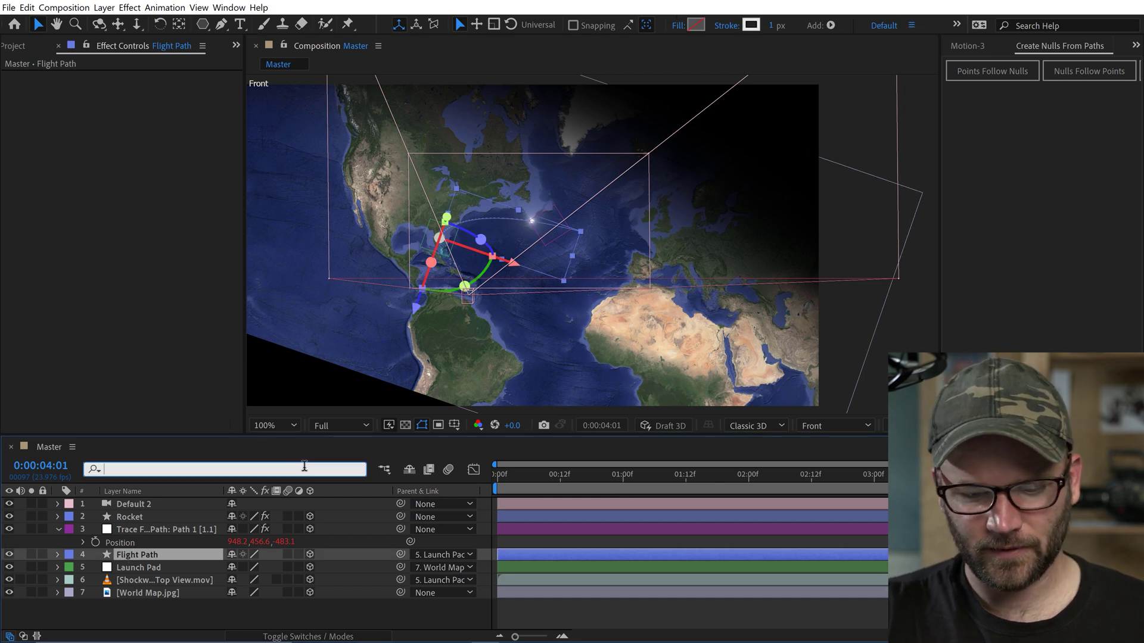
{"action": "type", "text": "path"}
{"action": "key", "text": "Return"}
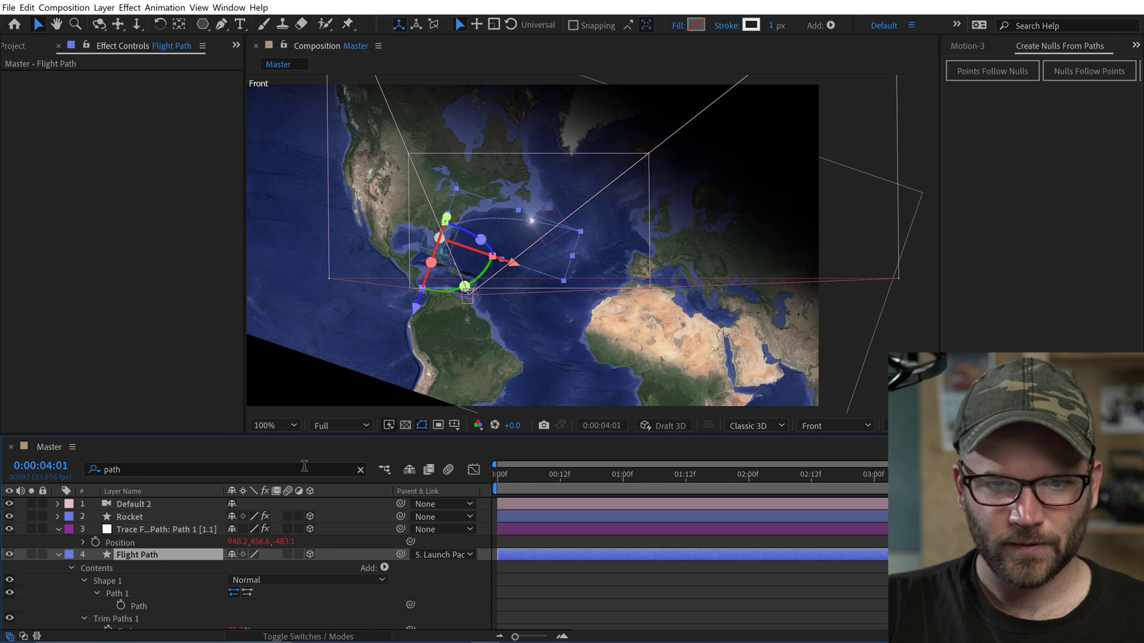
Drag the arc's end point further east, then return to the Default 2 camera view.
{"action": "left_click", "coordinate": [139, 604]}
{"action": "left_click", "coordinate": [580, 231]}
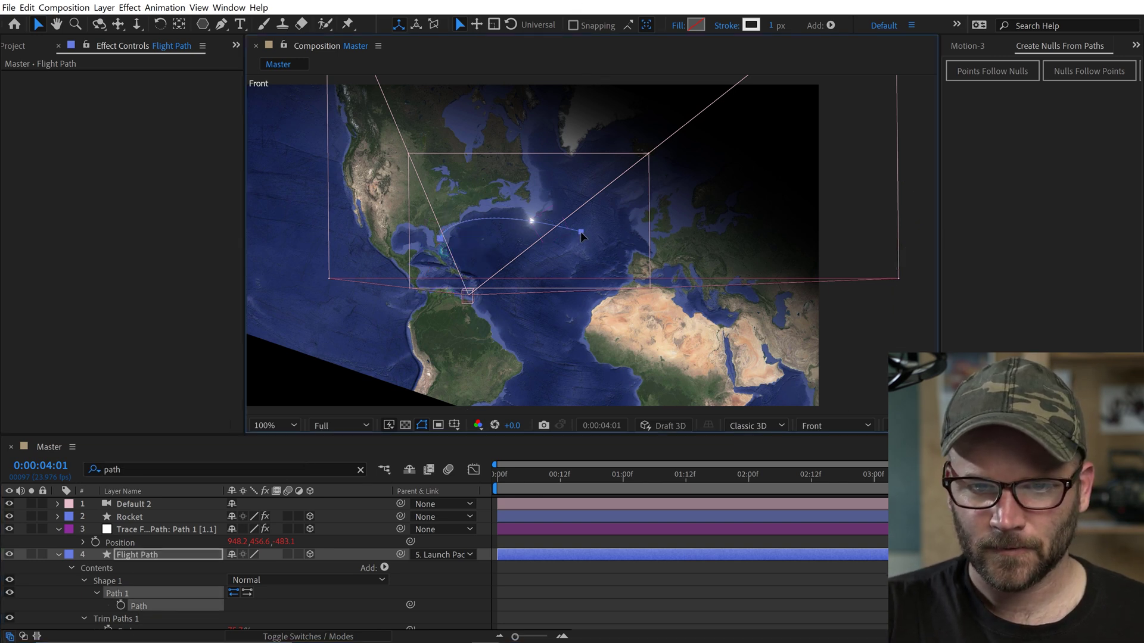
{"action": "left_click_drag", "start_coordinate": [581, 232], "coordinate": [625, 217]}
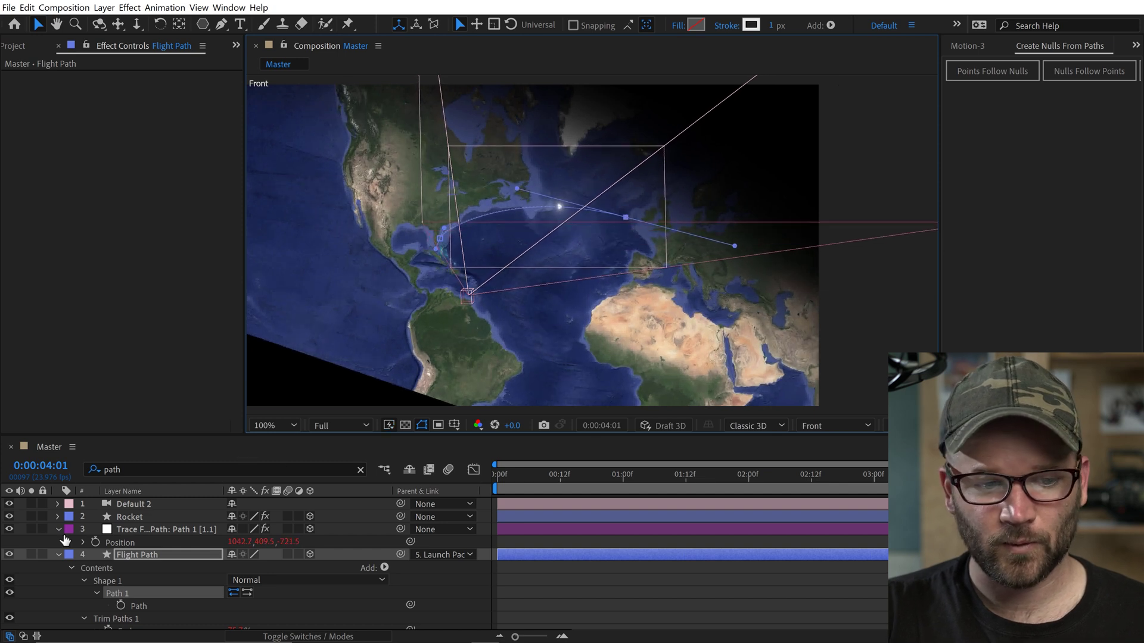
{"action": "left_click", "coordinate": [60, 531]}
{"action": "left_click", "coordinate": [834, 425]}
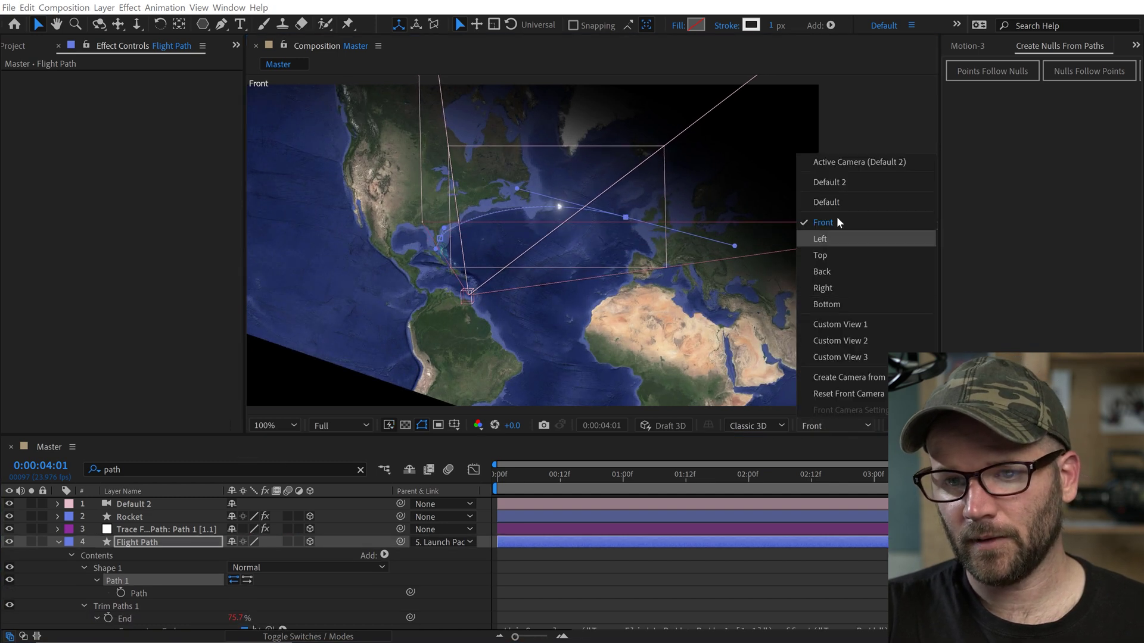
{"action": "left_click", "coordinate": [836, 182]}
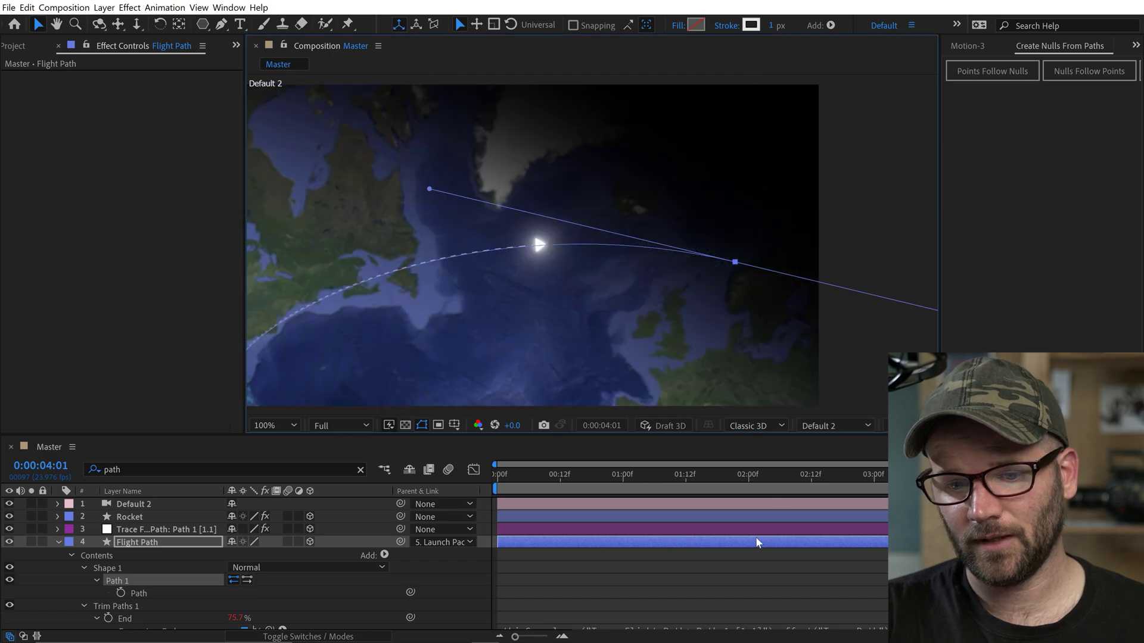
{"action": "left_click_drag", "start_coordinate": [679, 474], "coordinate": [848, 475]}
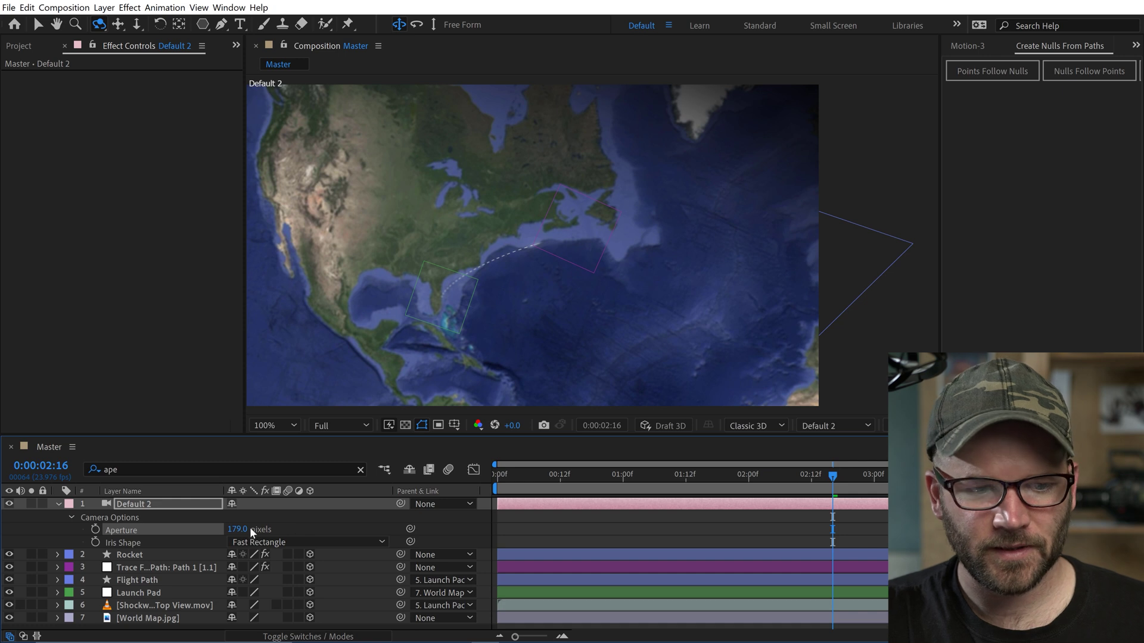
Set the camera's Blur Level to 200%, then settle on 150%.
{"action": "key", "text": "Return"}
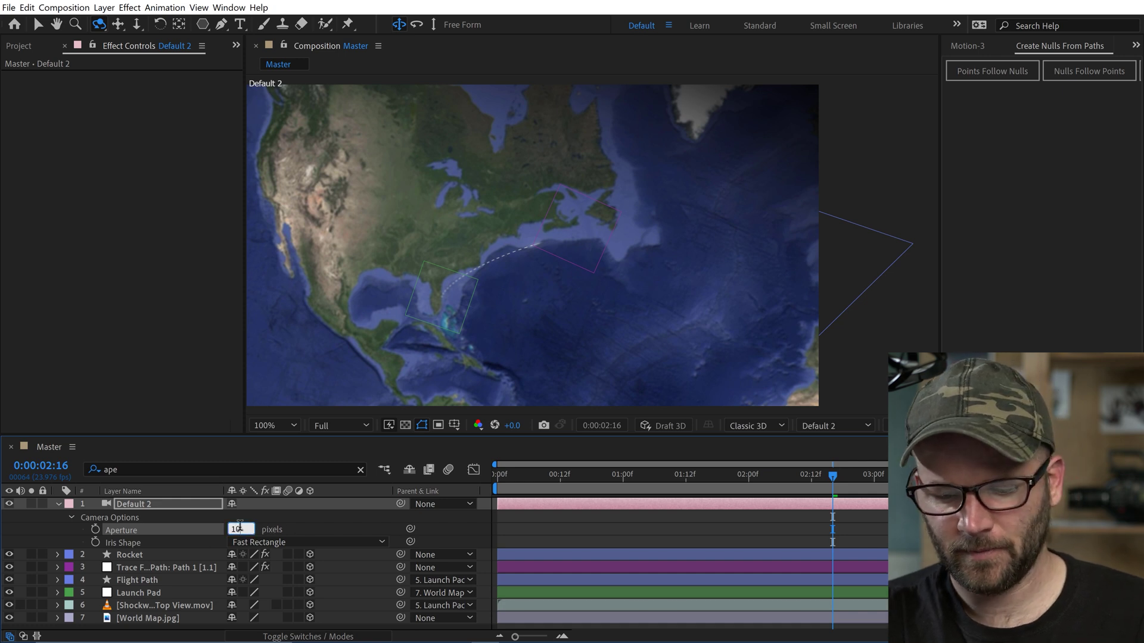
{"action": "left_click", "coordinate": [70, 517]}
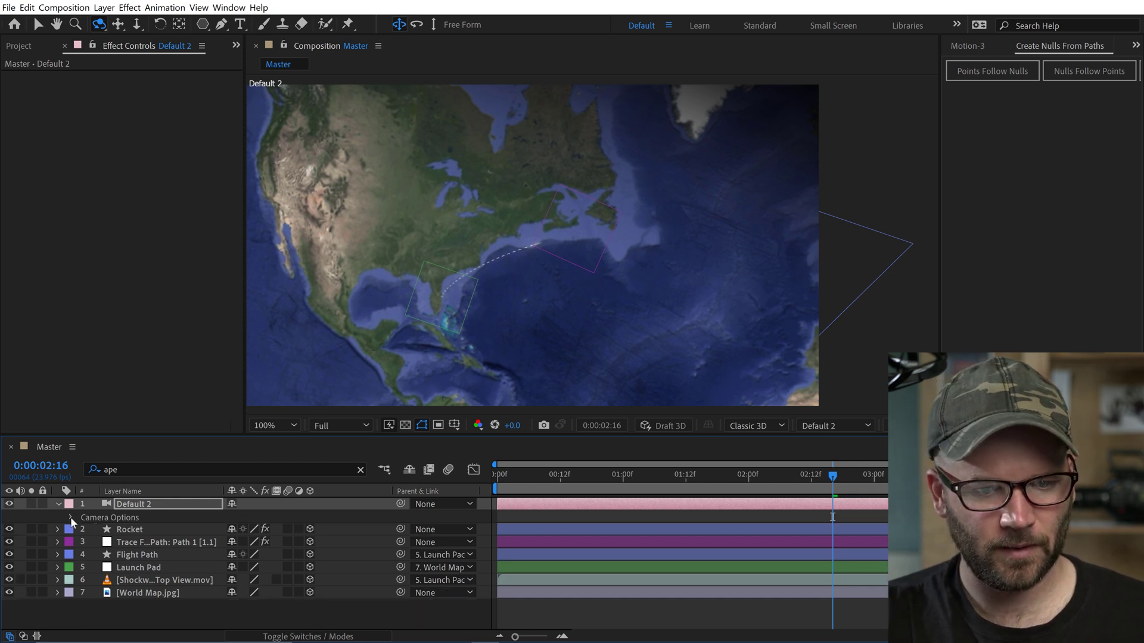
{"action": "left_click", "coordinate": [70, 517]}
{"action": "left_click", "coordinate": [234, 567]}
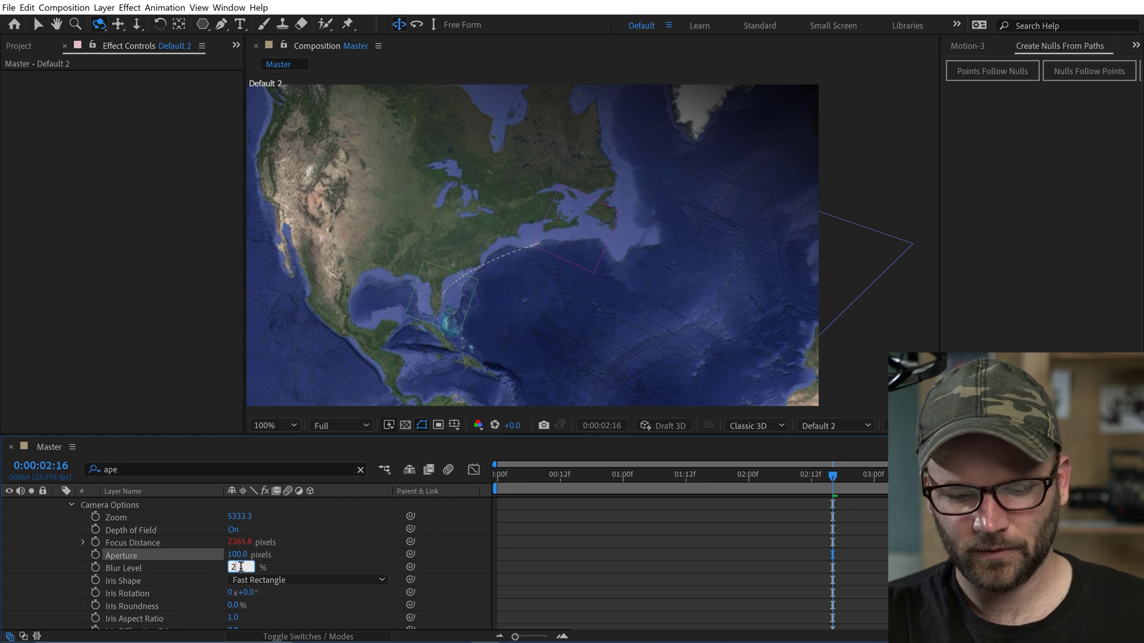
{"action": "type", "text": "200"}
{"action": "key", "text": "Return"}
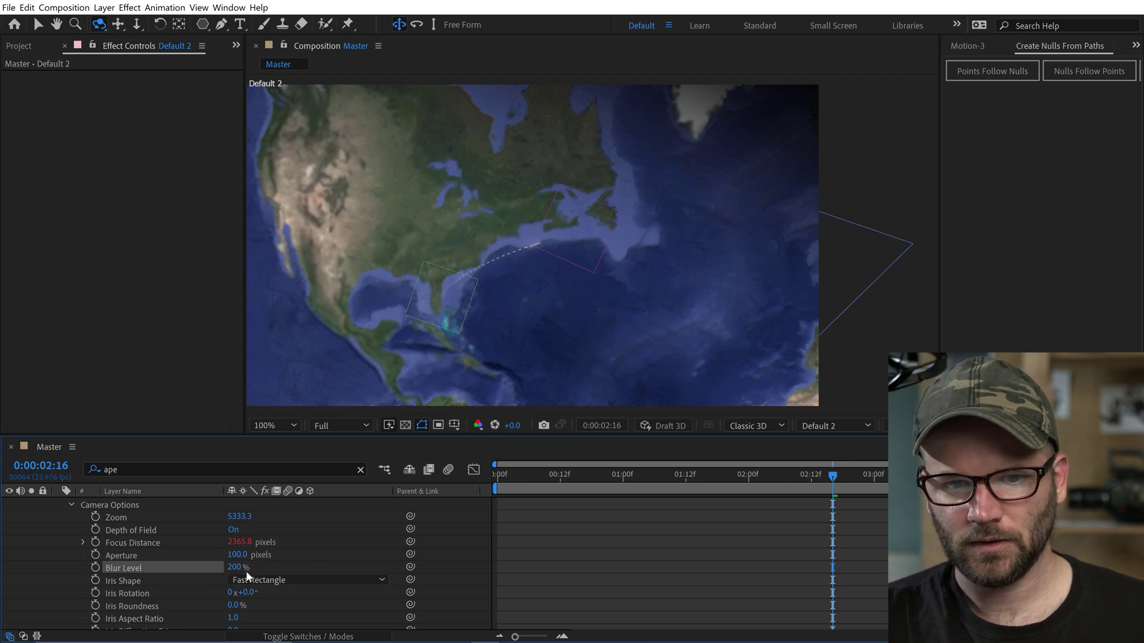
{"action": "left_click", "coordinate": [234, 567]}
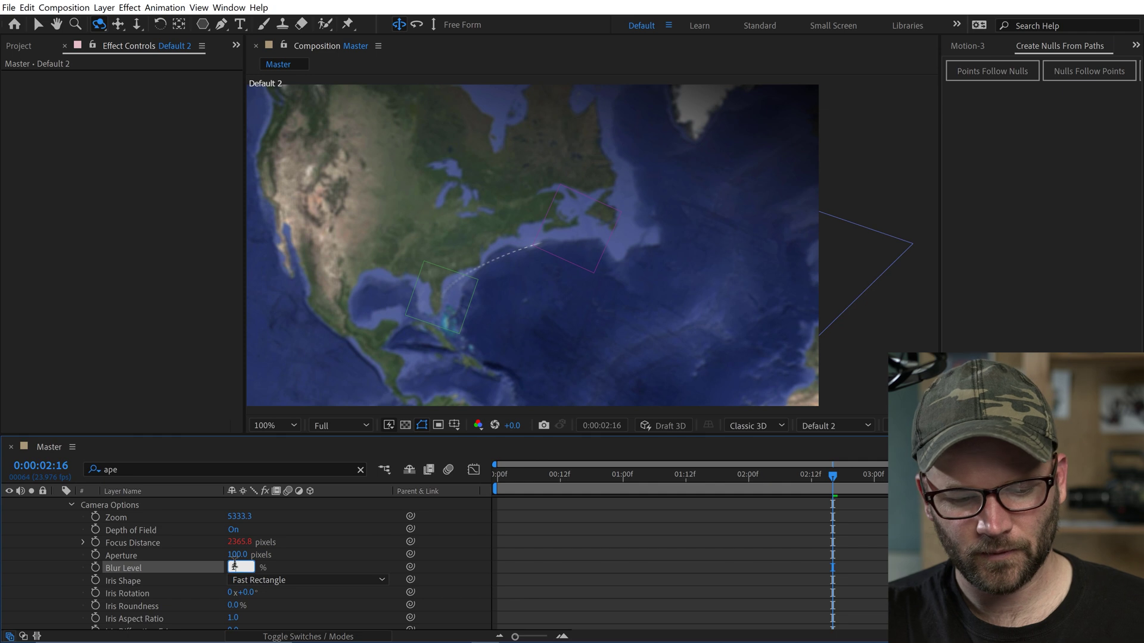
{"action": "type", "text": "150"}
{"action": "key", "text": "Return"}
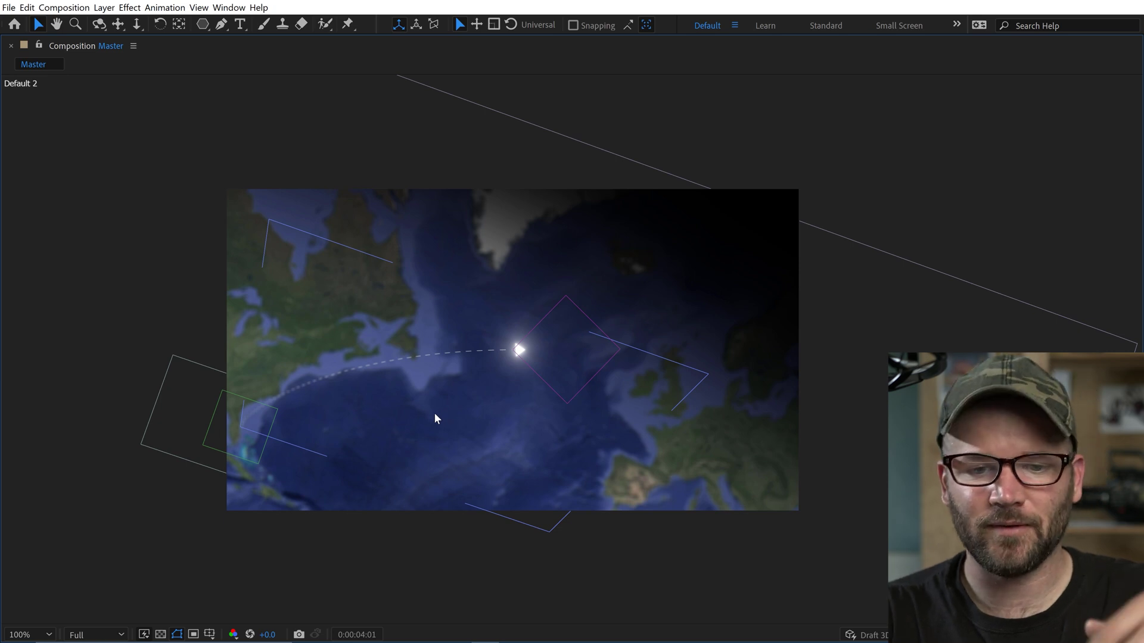
Preview the rocket's flight with layer outlines hidden, then return to about 2 seconds.
{"action": "key", "text": "ctrl+shift+a"}
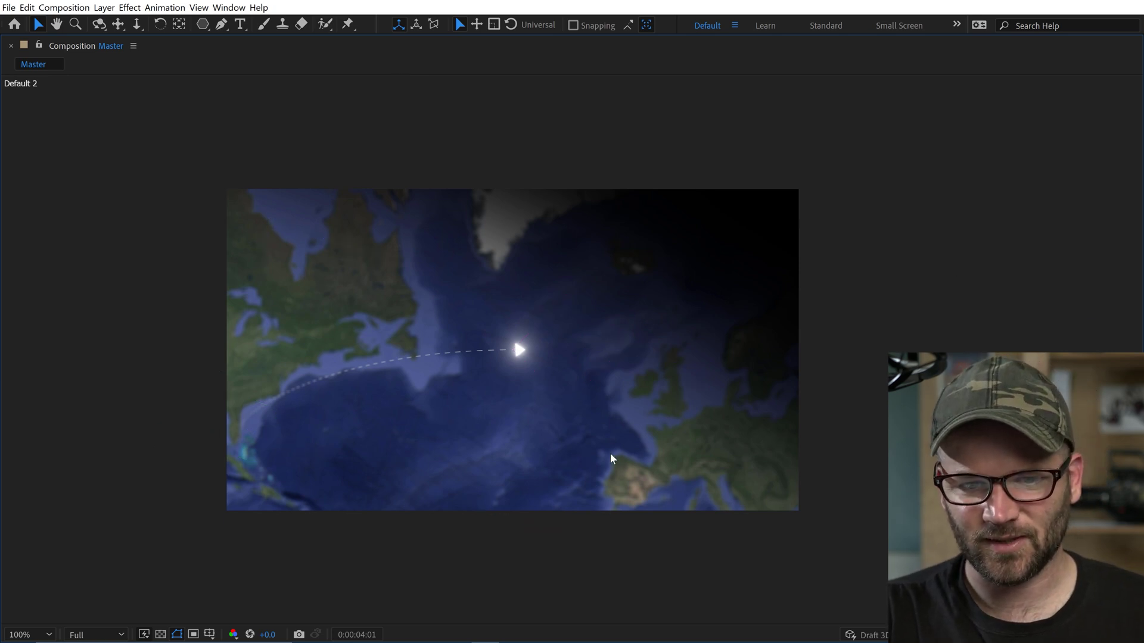
{"action": "key", "text": "space"}
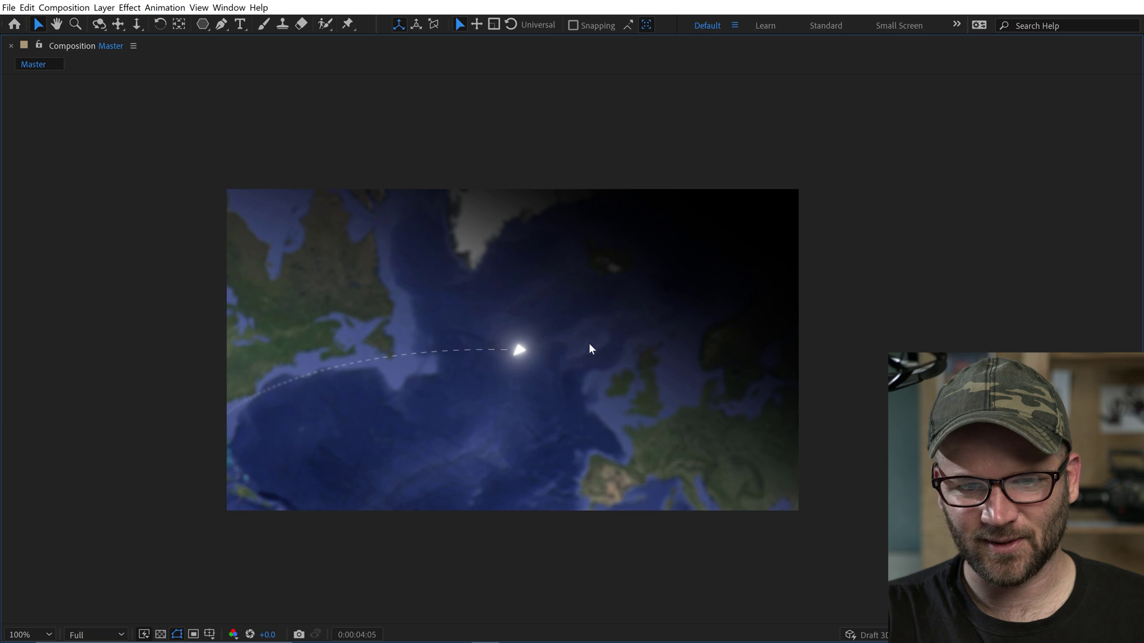
{"action": "left_click", "coordinate": [603, 456]}
{"action": "key", "text": "grave"}
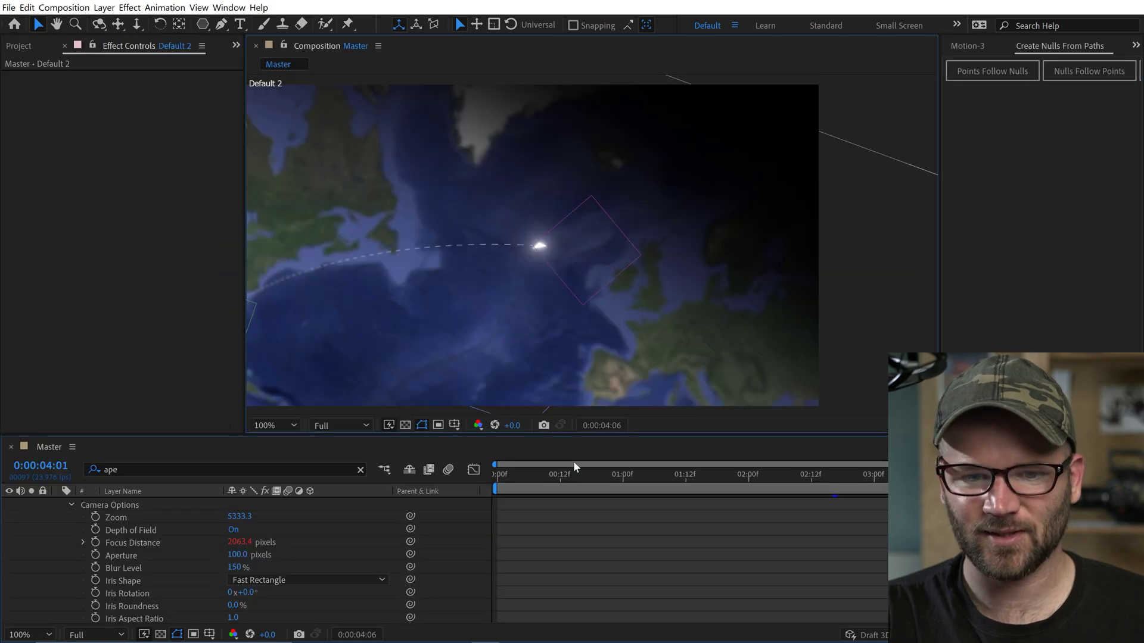
{"action": "scroll", "coordinate": [81, 551], "scroll_direction": "up", "scroll_amount": 1}
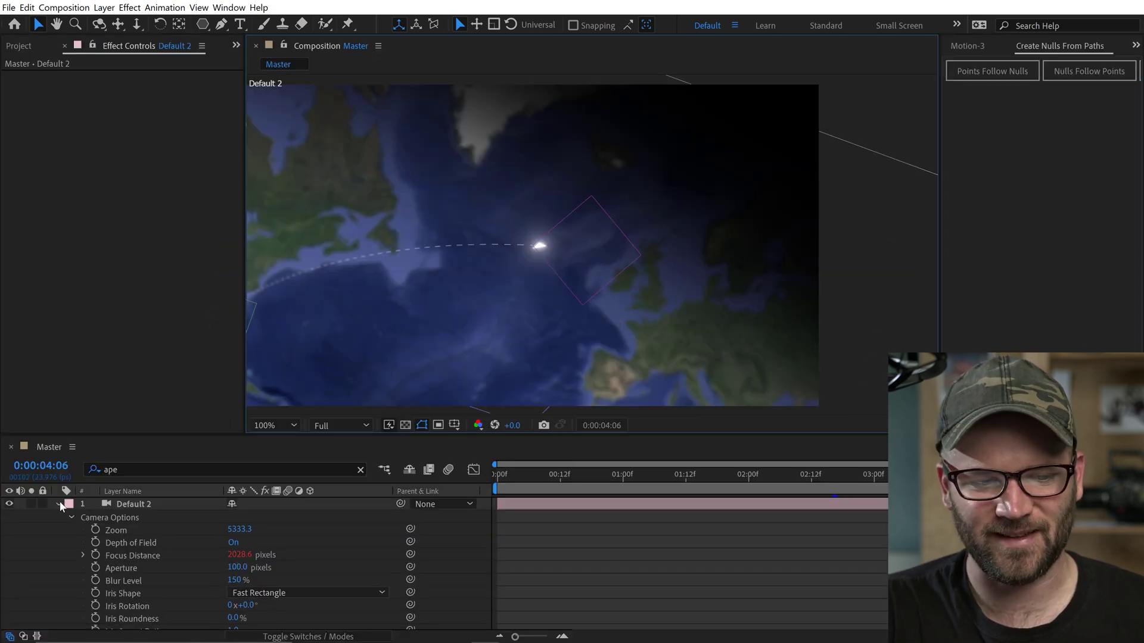
{"action": "left_click", "coordinate": [748, 476]}
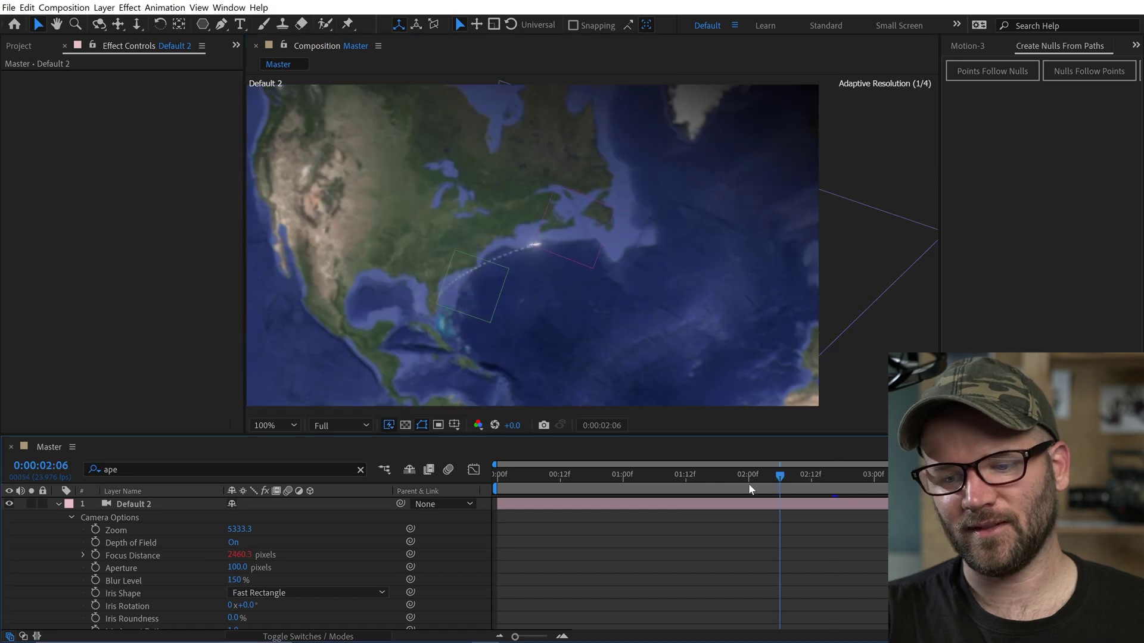
Keyframe camera Zoom at 5333.3 at 3:10, rising to about 8509 at 4:03.
{"action": "left_click_drag", "start_coordinate": [724, 481], "coordinate": [926, 480]}
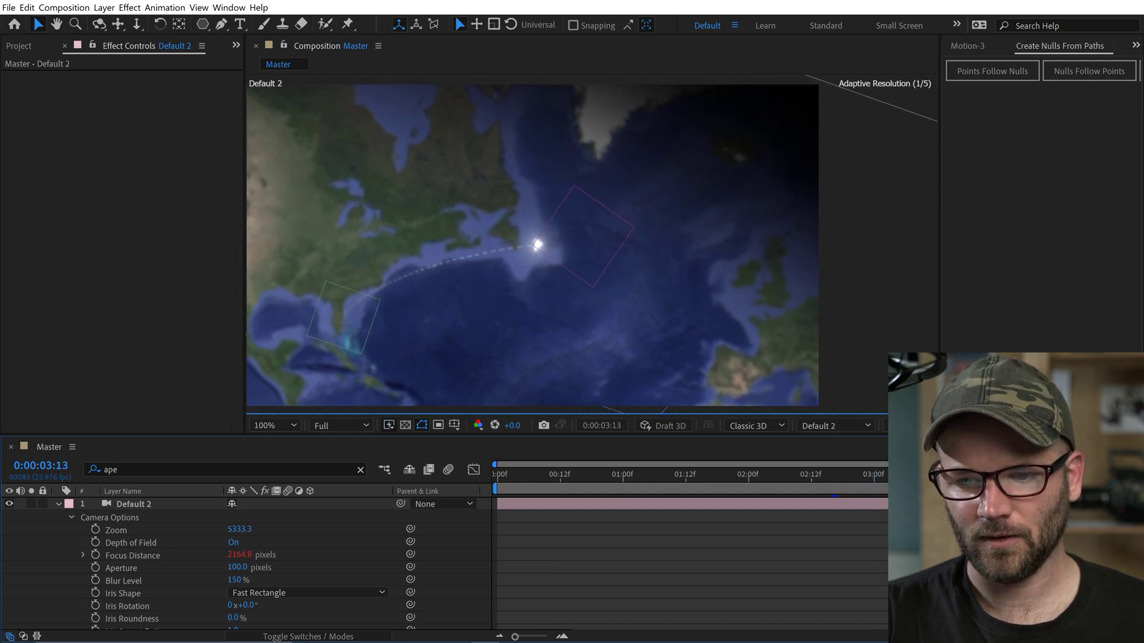
{"action": "left_click", "coordinate": [95, 529]}
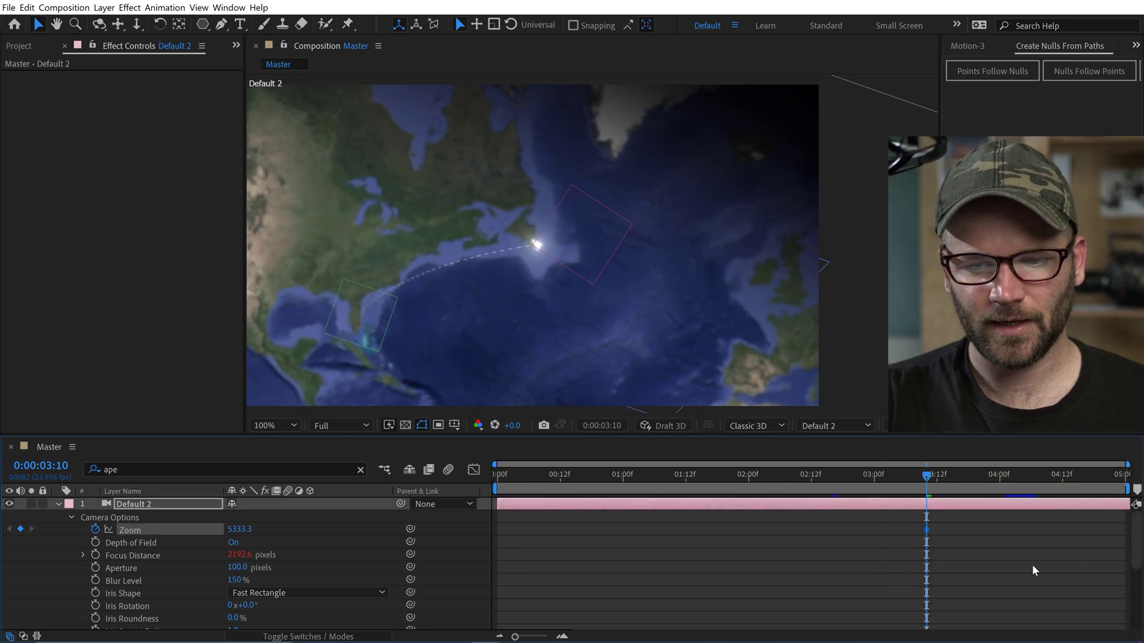
{"action": "left_click_drag", "start_coordinate": [925, 480], "coordinate": [1015, 476]}
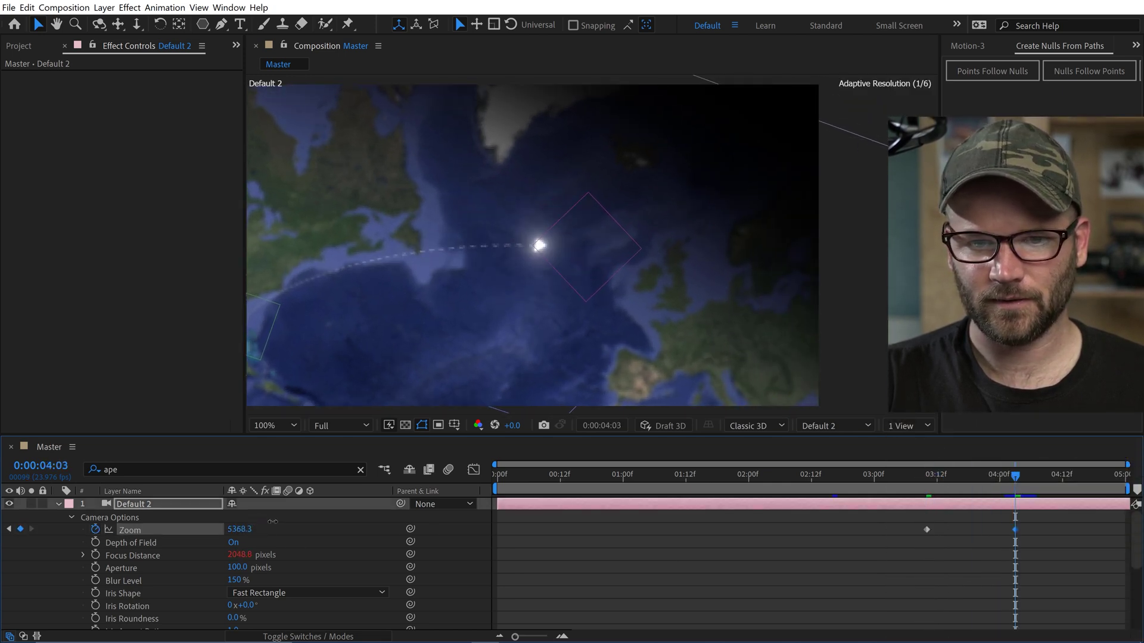
{"action": "left_click_drag", "start_coordinate": [272, 522], "coordinate": [572, 532]}
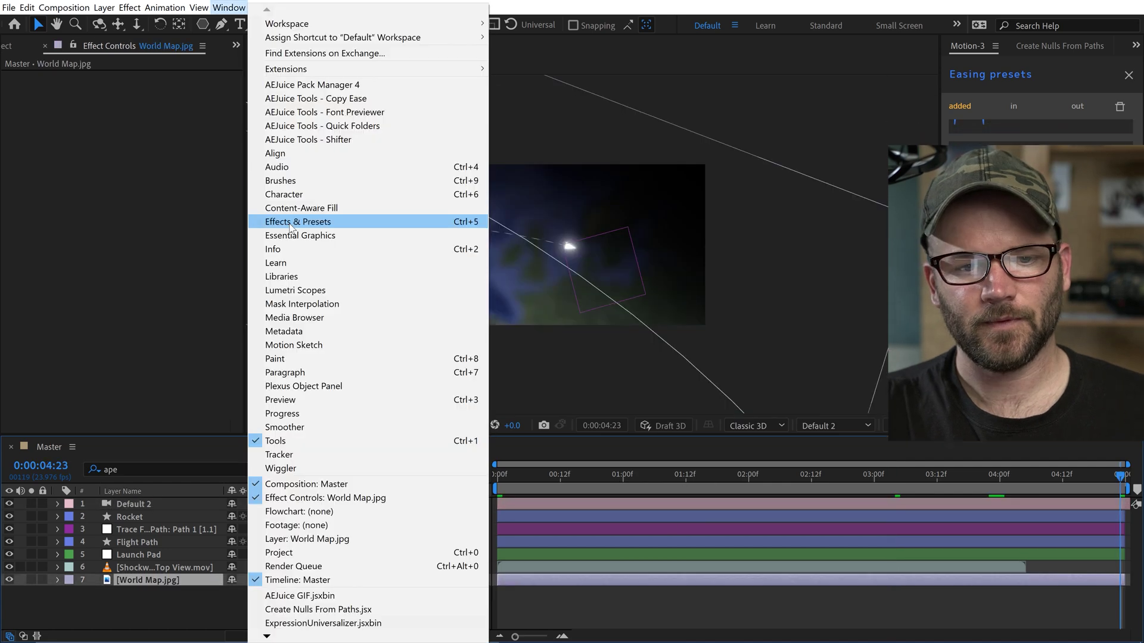
Apply Hue/Saturation to World Map.jpg with Master Saturation at -100.
{"action": "left_click", "coordinate": [394, 219]}
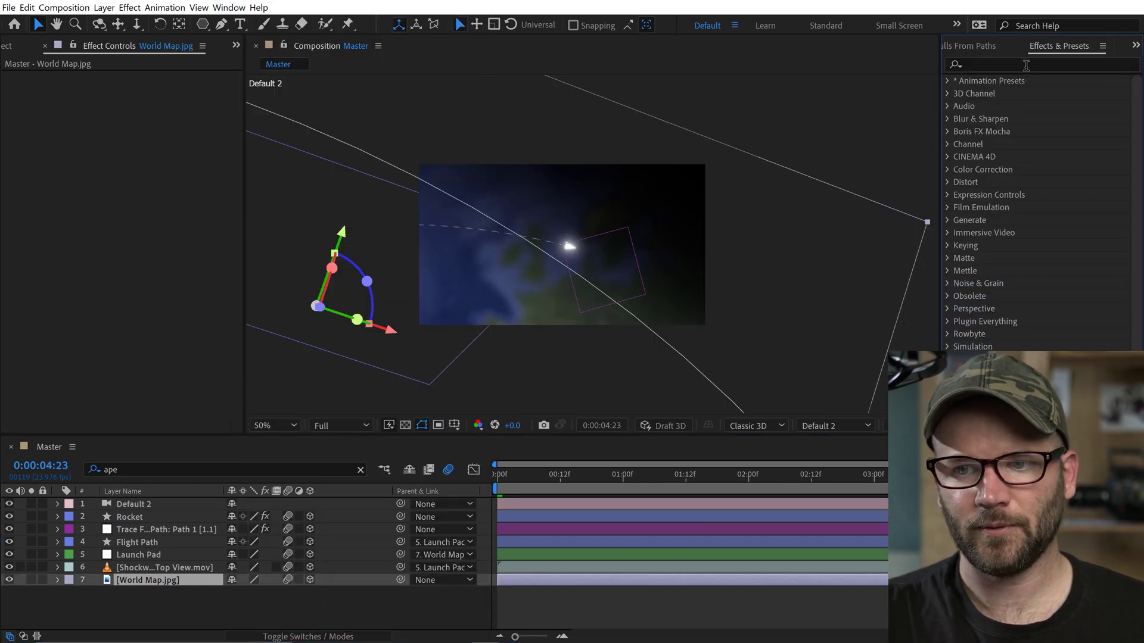
{"action": "left_click", "coordinate": [1024, 64]}
{"action": "type", "text": "hue"}
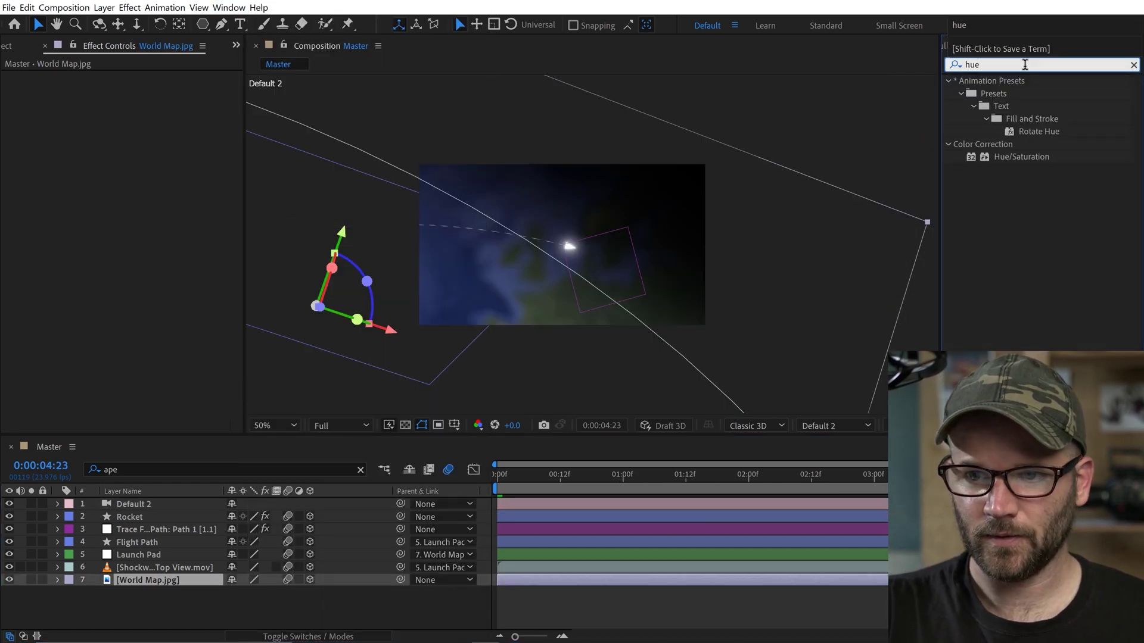
{"action": "left_click_drag", "start_coordinate": [1007, 156], "coordinate": [128, 578]}
{"action": "left_click_drag", "start_coordinate": [623, 477], "coordinate": [608, 477]}
{"action": "left_click_drag", "start_coordinate": [127, 212], "coordinate": [4, 213]}
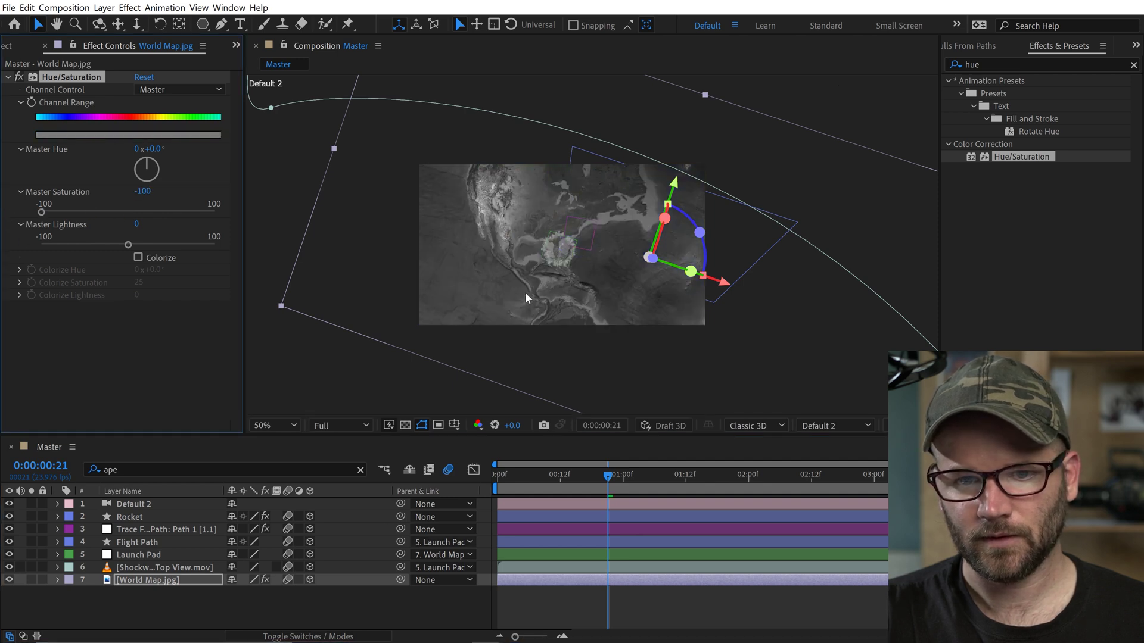
Preview the animation at 100% view with the greyscale map.
{"action": "key", "text": "slash"}
{"action": "left_click", "coordinate": [171, 581]}
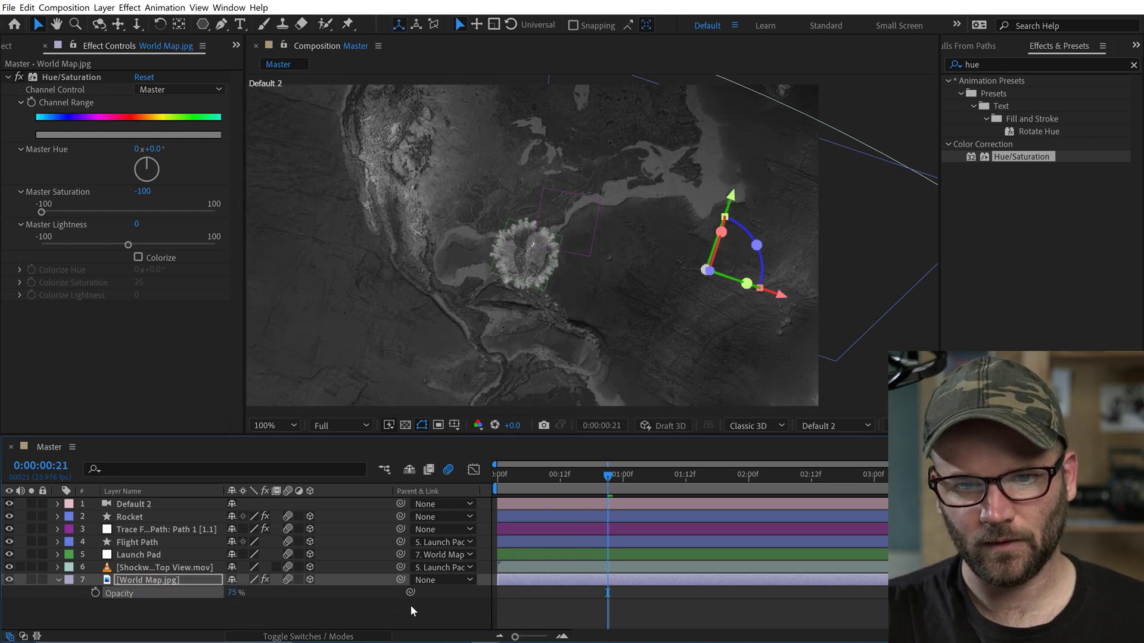
{"action": "left_click", "coordinate": [410, 605]}
{"action": "key", "text": "space"}
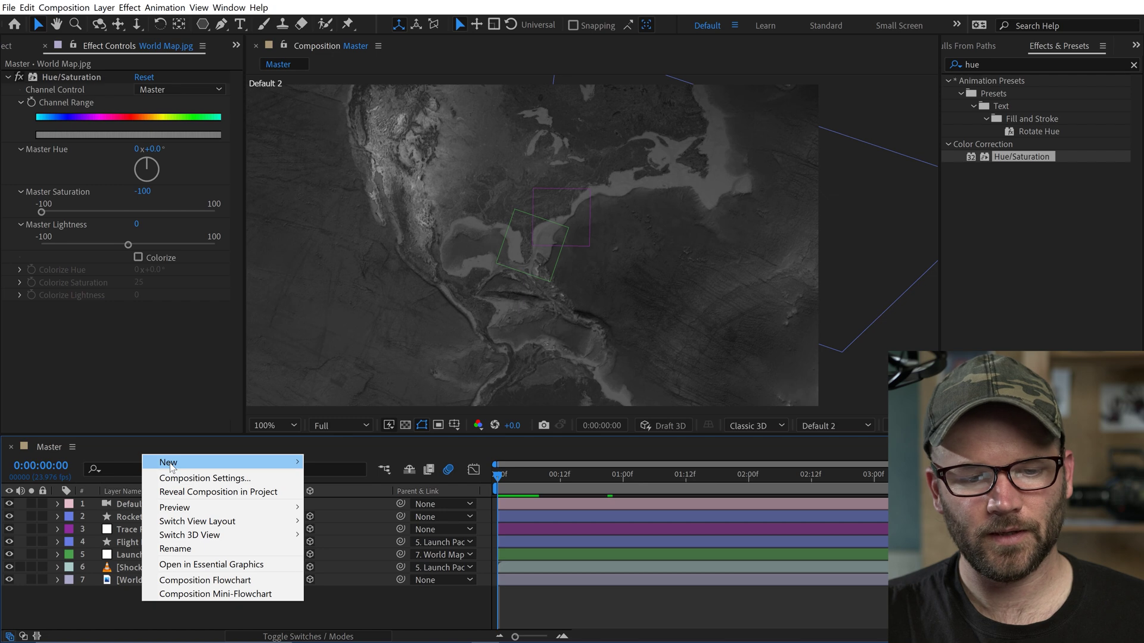
Add a new Parallel light layer to the composition.
{"action": "mouse_move", "coordinate": [286, 462]}
{"action": "left_click", "coordinate": [351, 505]}
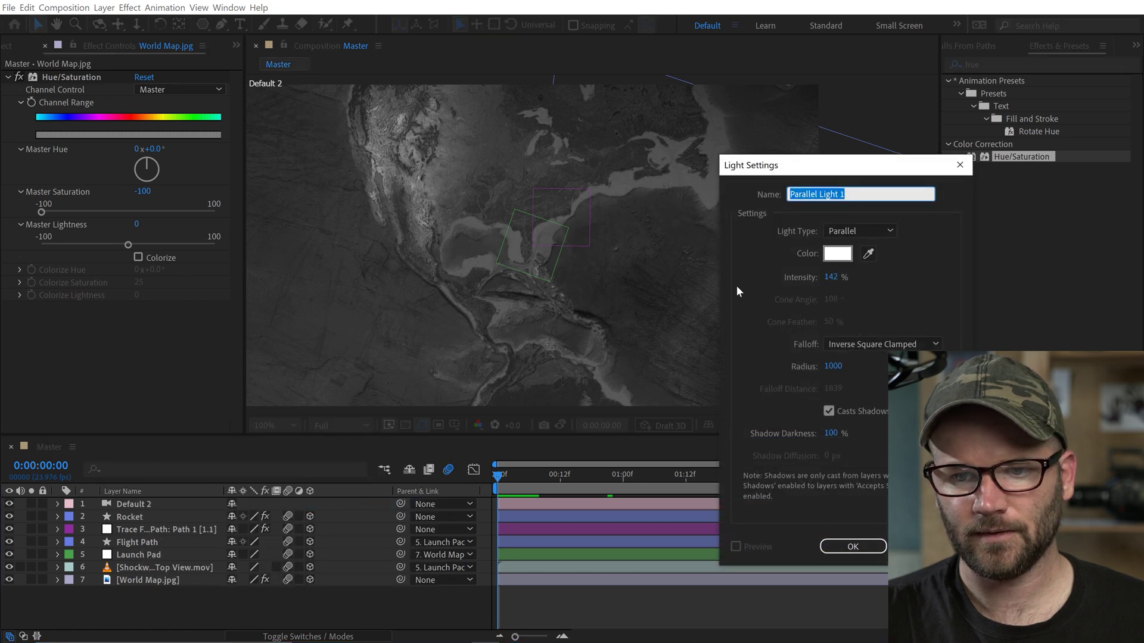
{"action": "left_click", "coordinate": [856, 541]}
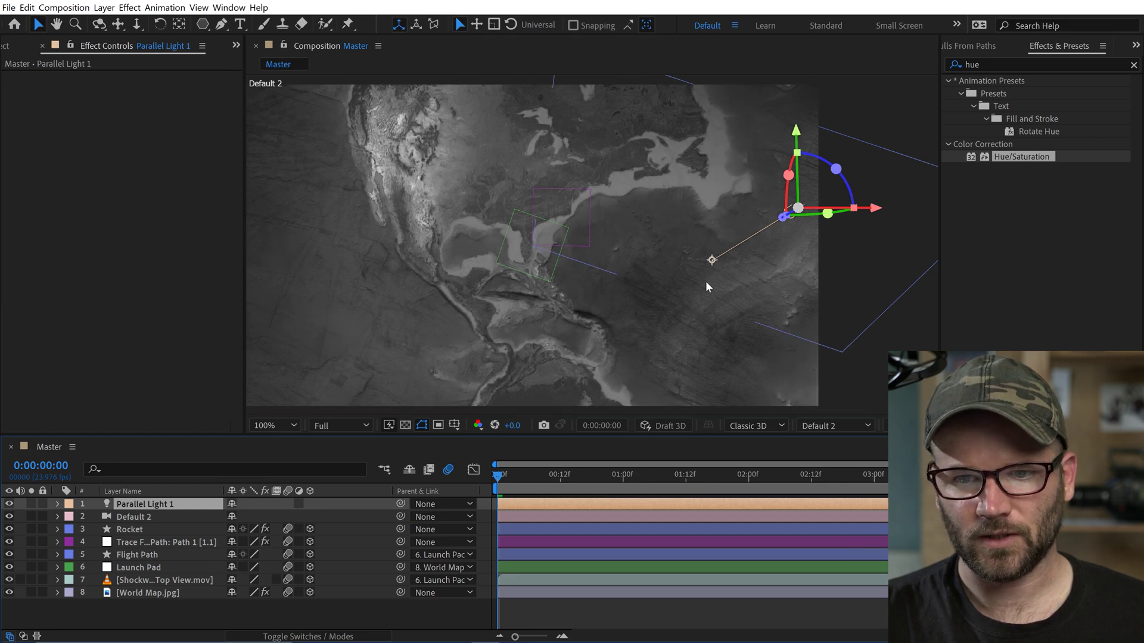
Turn Casts Shadows on for Rocket and Flight Path using the 'shadow' filter.
{"action": "left_click", "coordinate": [127, 612]}
{"action": "left_click", "coordinate": [133, 594]}
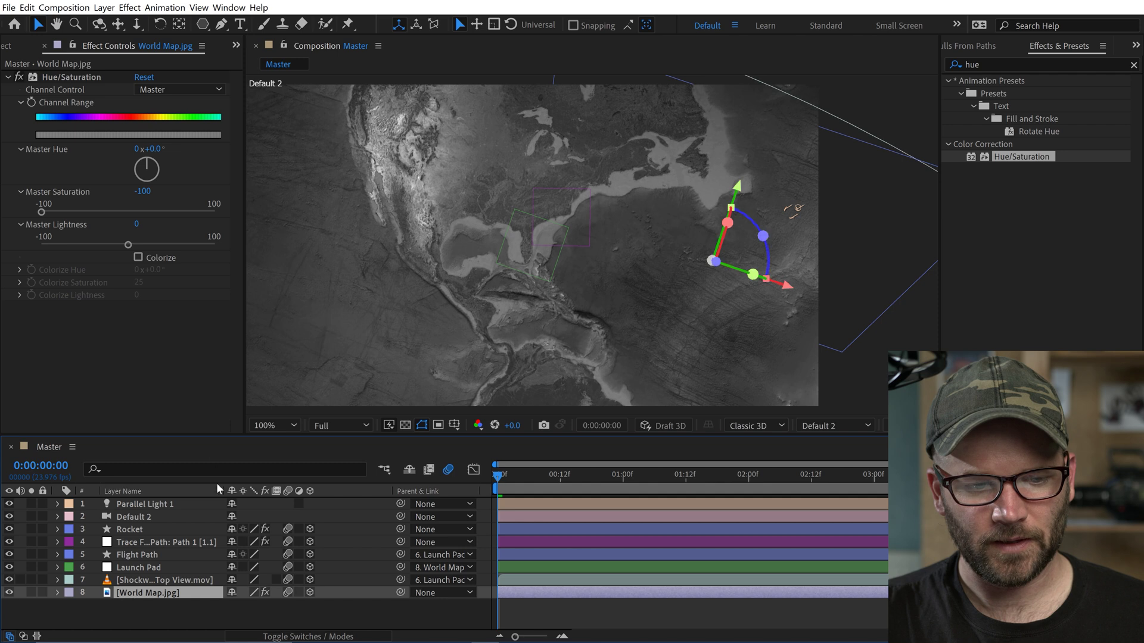
{"action": "left_click", "coordinate": [131, 529]}
{"action": "left_click", "coordinate": [134, 550], "text": "ctrl"}
{"action": "left_click", "coordinate": [148, 595], "text": "ctrl"}
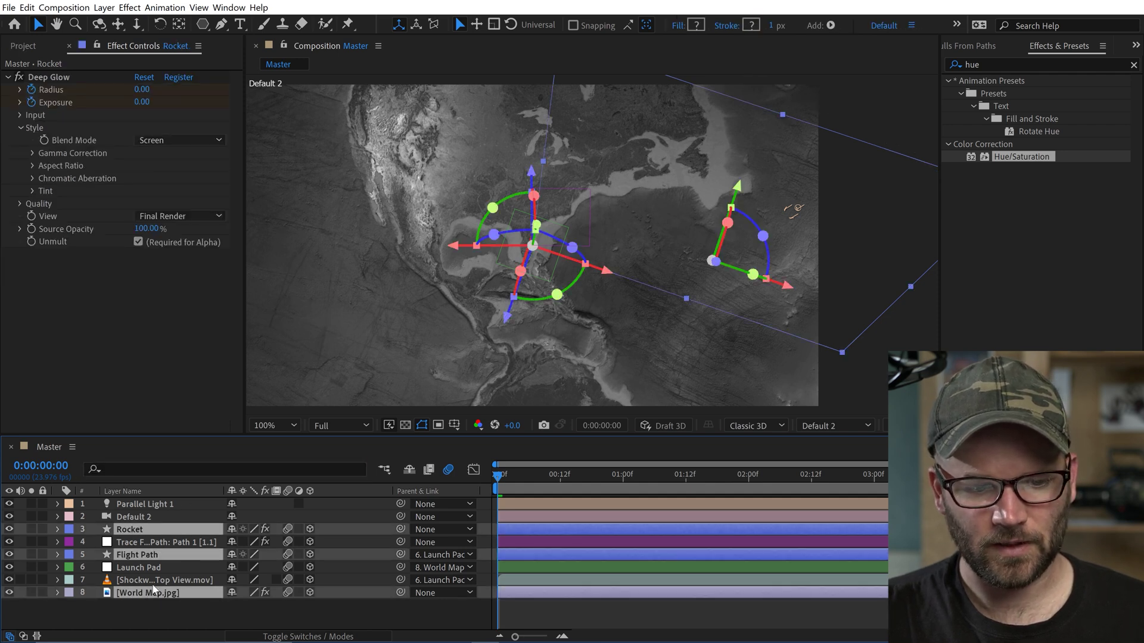
{"action": "type", "text": "shadow"}
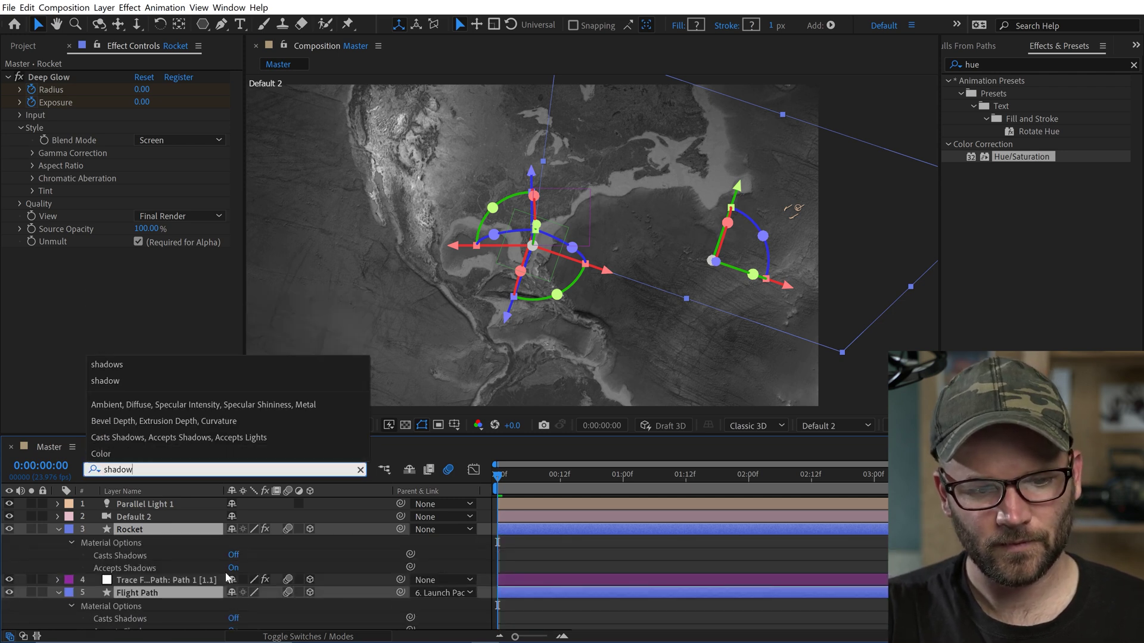
{"action": "left_click", "coordinate": [234, 555]}
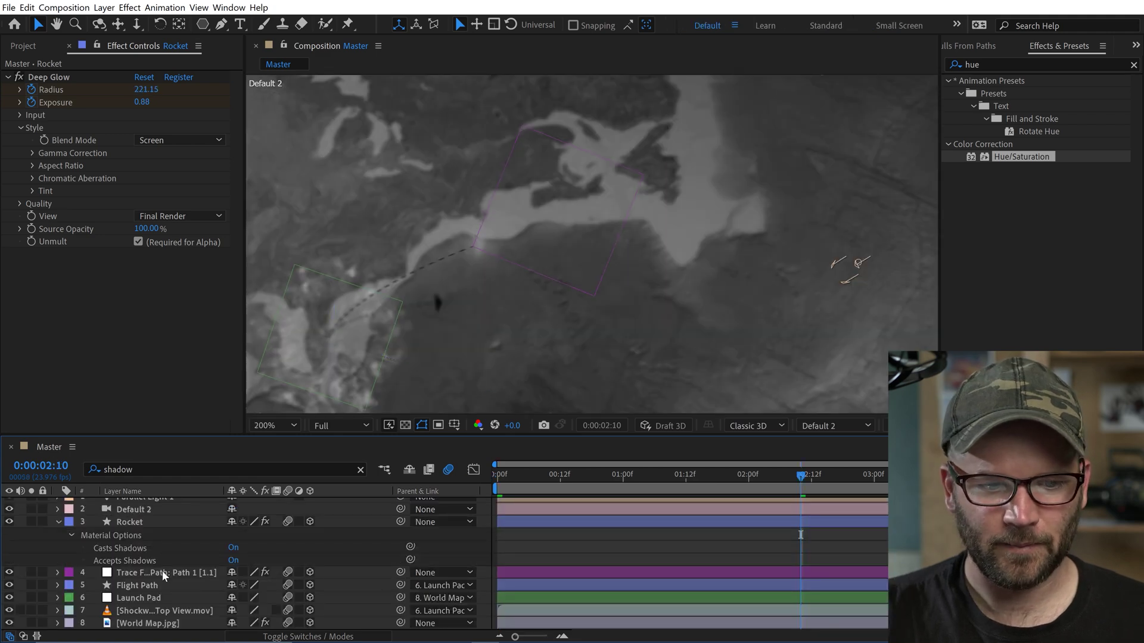
Set Accepts Lights to Off for Flight Path and Rocket, then preview the shadowed scene.
{"action": "left_click", "coordinate": [134, 583]}
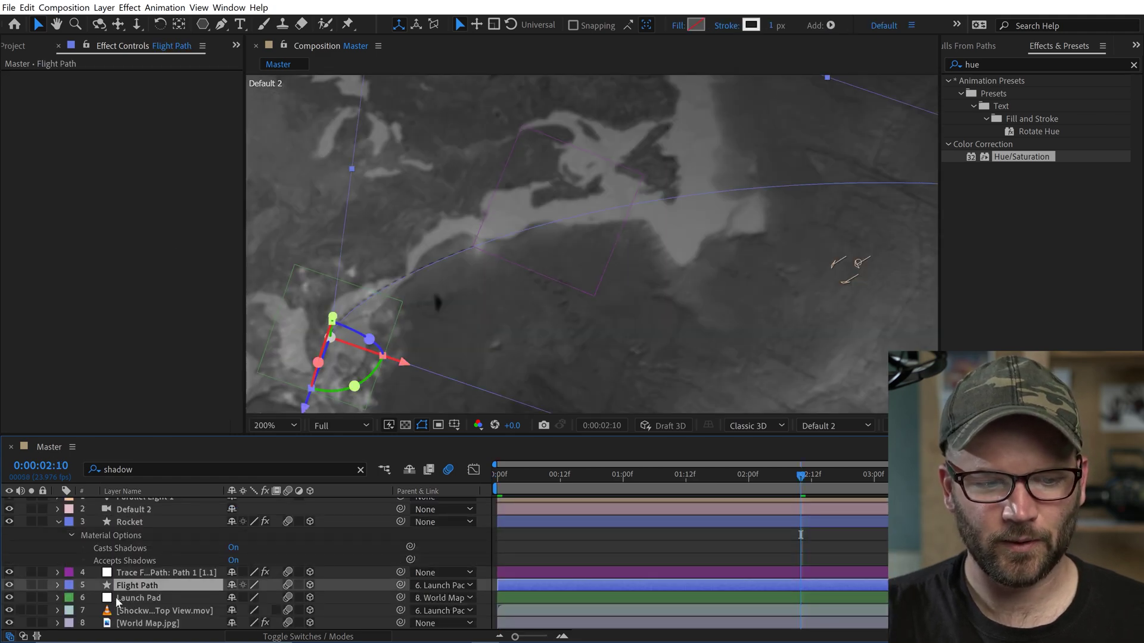
{"action": "left_click", "coordinate": [57, 585]}
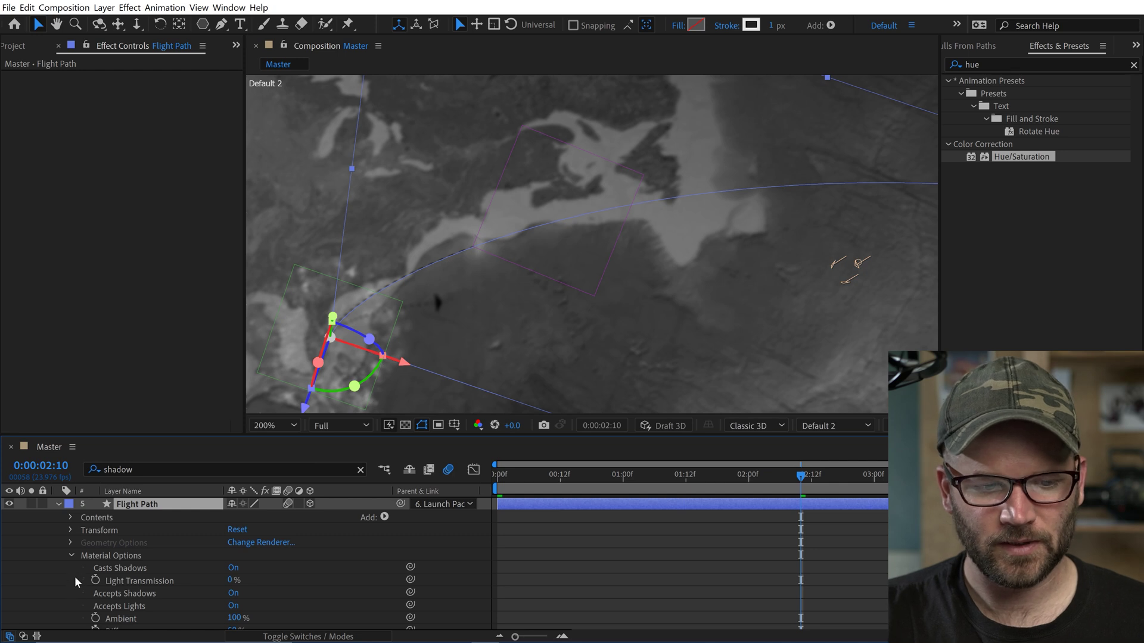
{"action": "scroll", "coordinate": [74, 577], "scroll_direction": "down", "scroll_amount": 3}
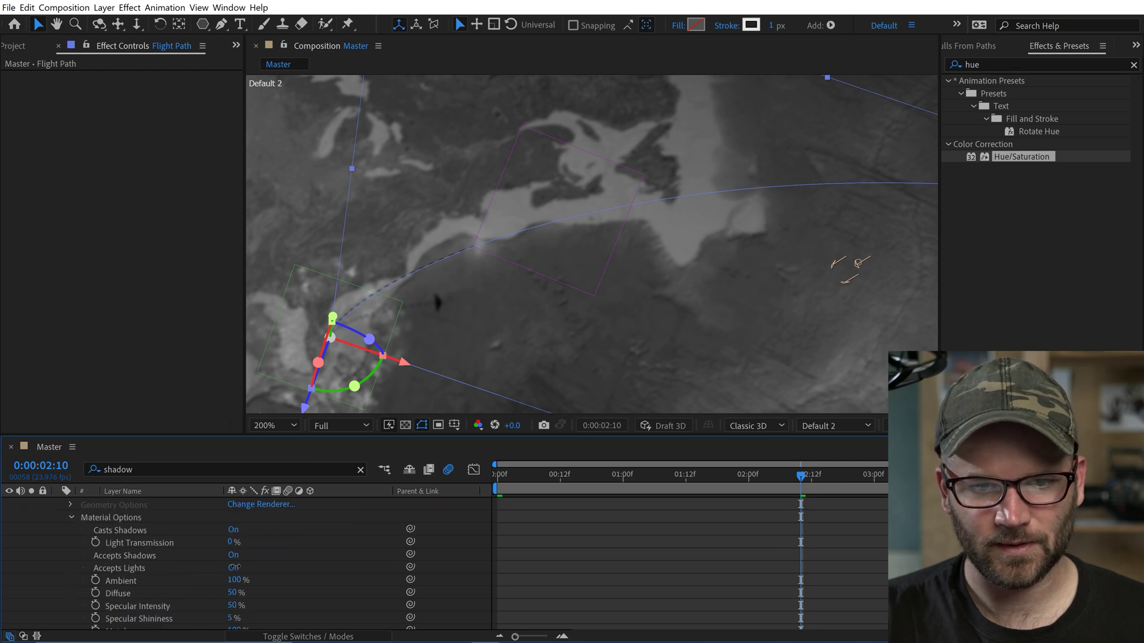
{"action": "left_click", "coordinate": [639, 562]}
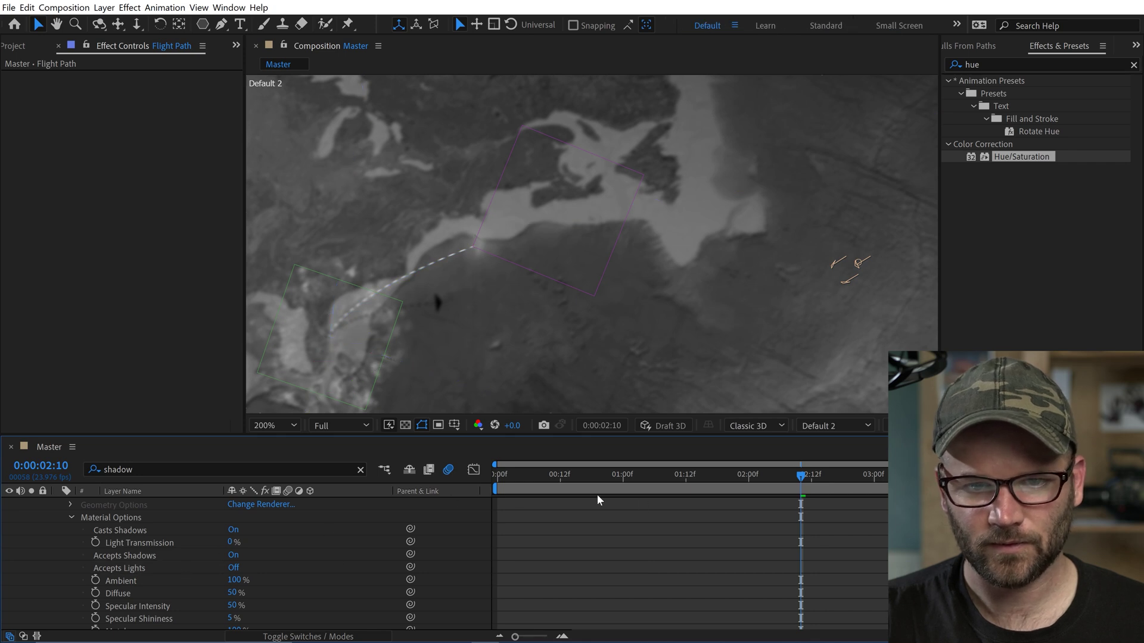
{"action": "scroll", "coordinate": [599, 506], "scroll_direction": "up", "scroll_amount": 3}
{"action": "left_click", "coordinate": [117, 519]}
{"action": "left_click", "coordinate": [70, 530]}
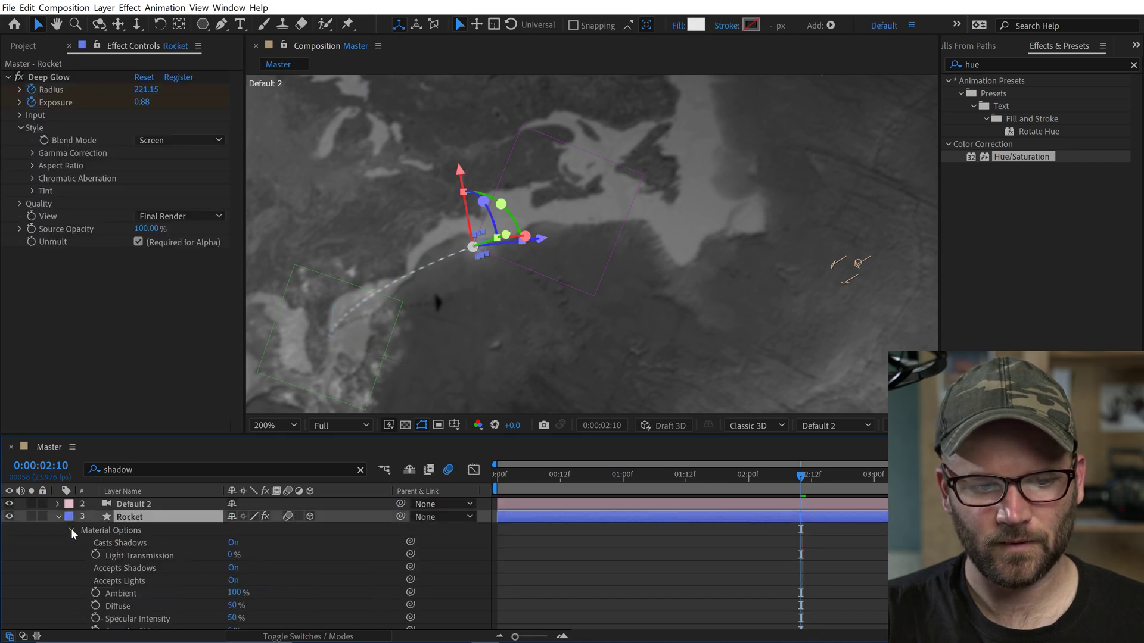
{"action": "scroll", "coordinate": [163, 591], "scroll_direction": "down", "scroll_amount": 2}
{"action": "key", "text": "space"}
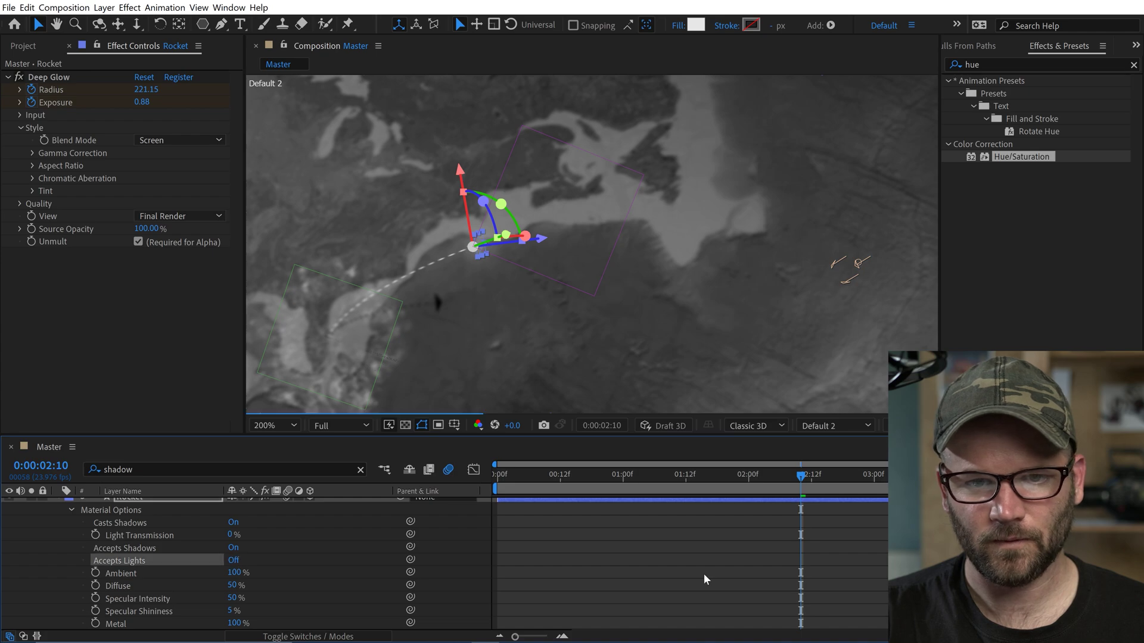